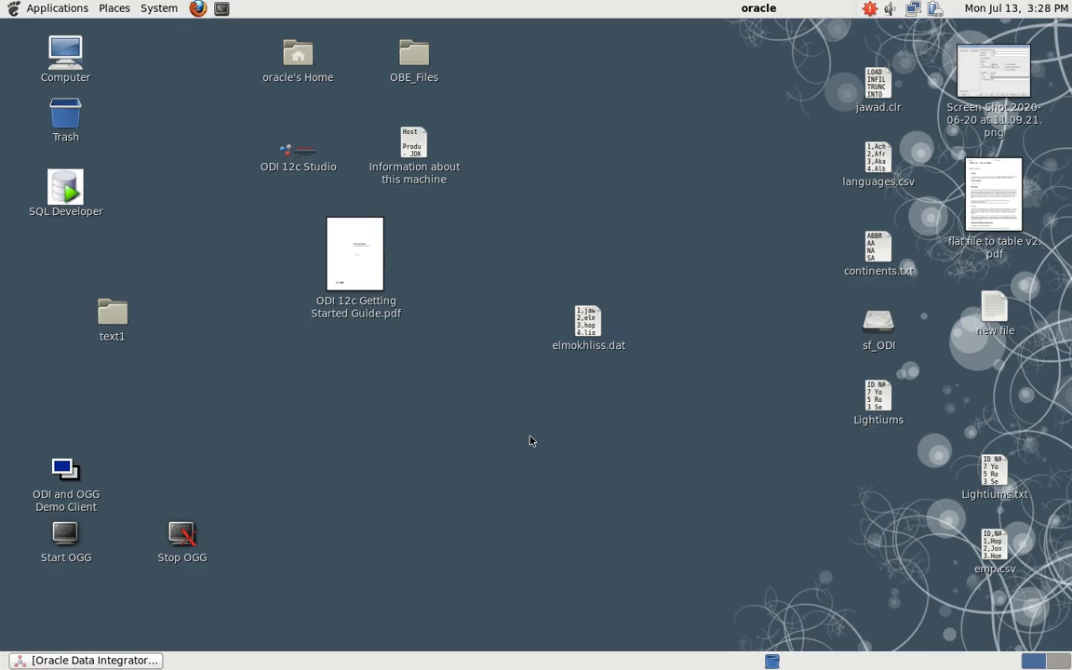
# Step: Minimise Oracle Data Integrator Studio and view the contents of continents.txt from the desktop
pyautogui.click(115, 661)
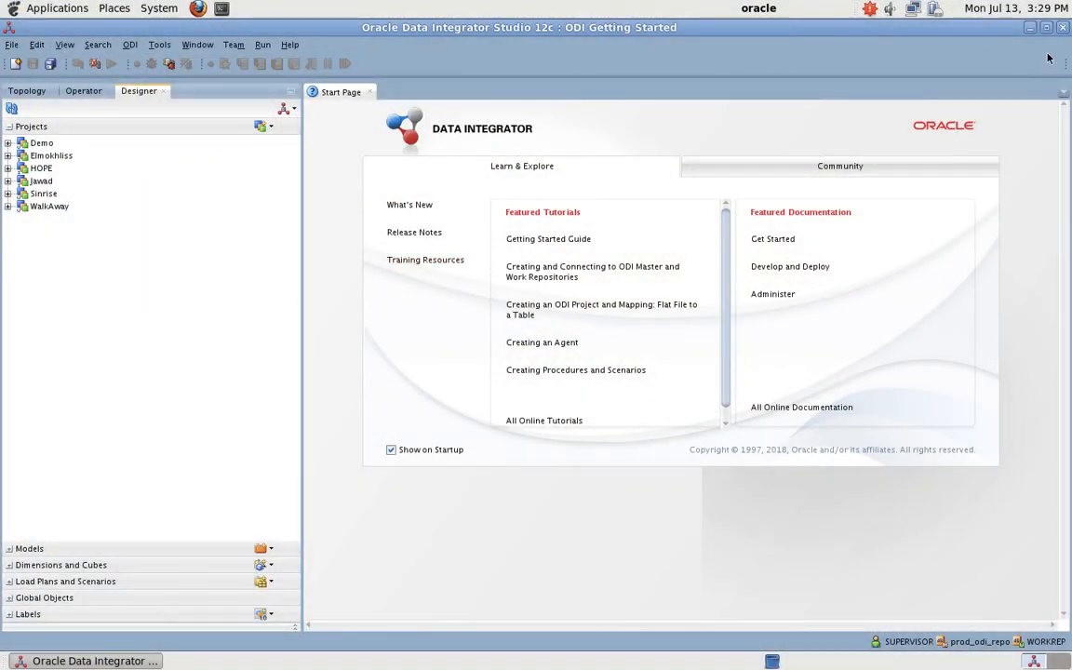
pyautogui.click(1029, 27)
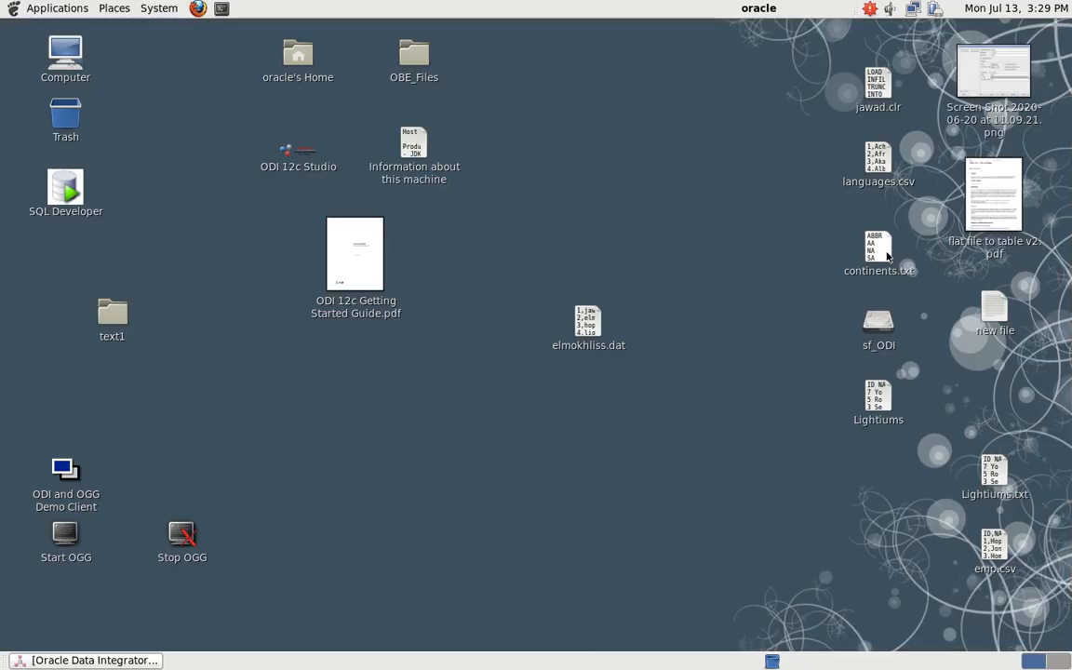
pyautogui.doubleClick(879, 249)
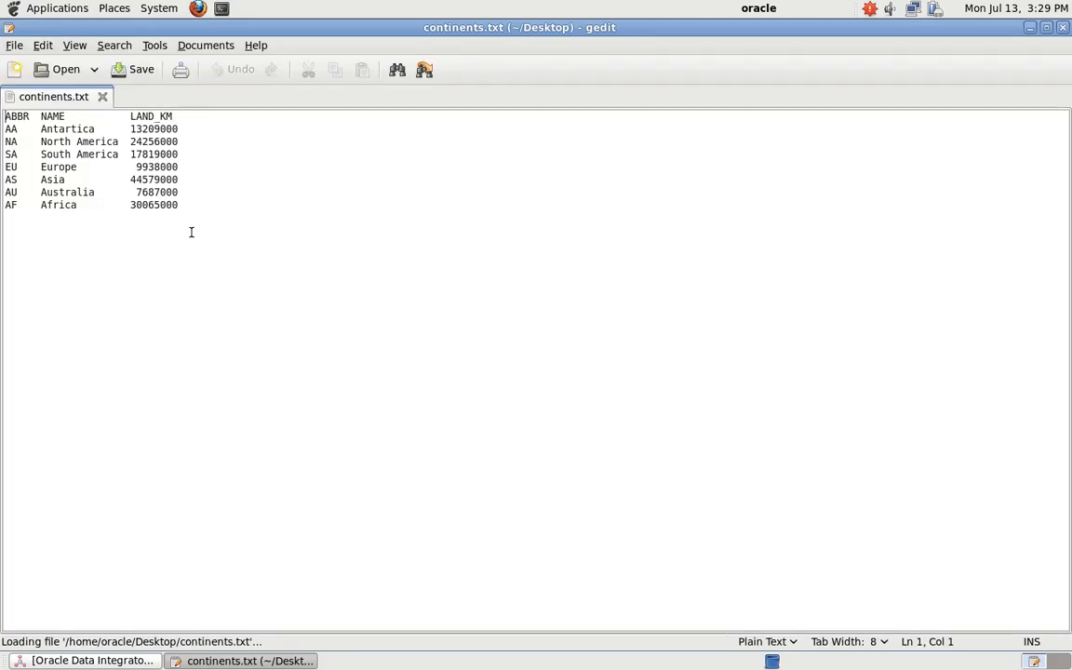
pyautogui.click(1030, 27)
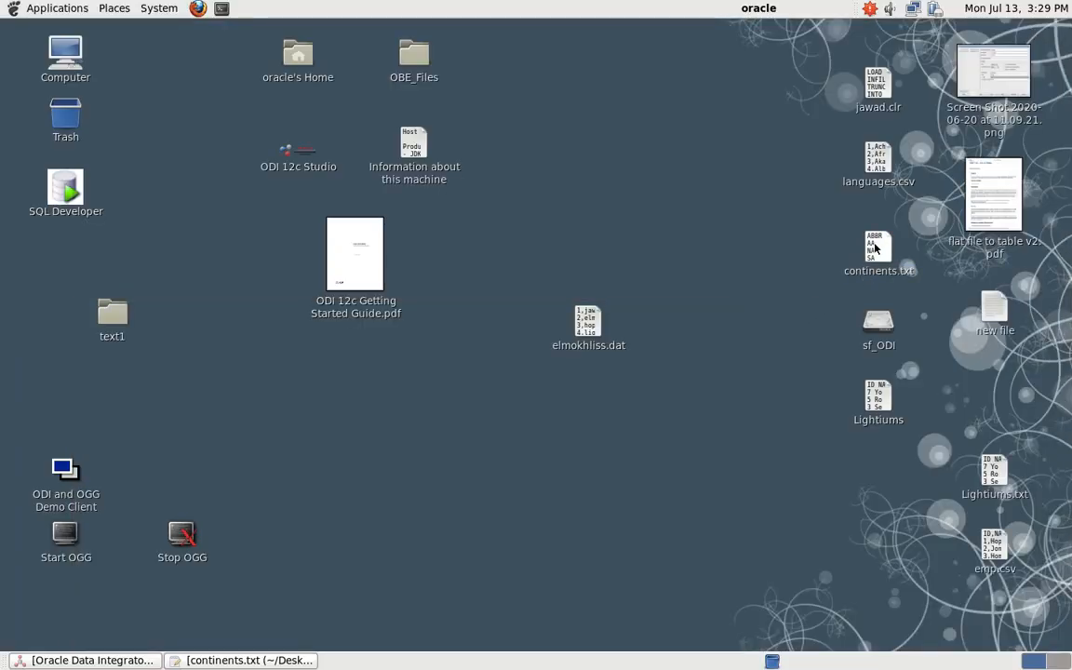
# Step: Duplicate continents.txt on the desktop
pyautogui.rightClick(878, 247)
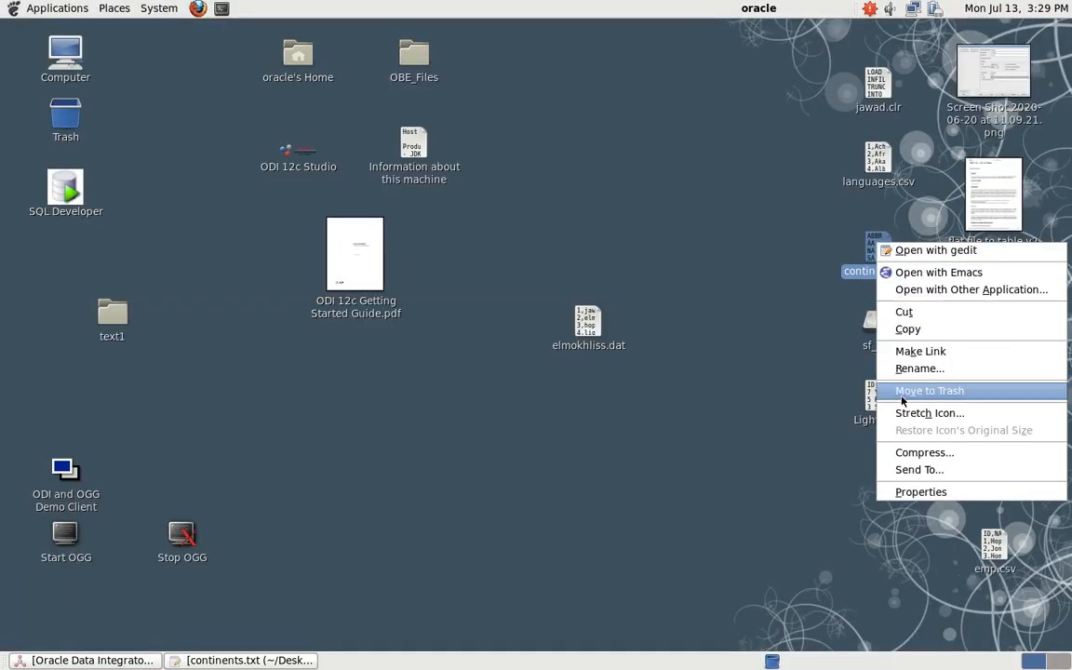
pyautogui.click(915, 332)
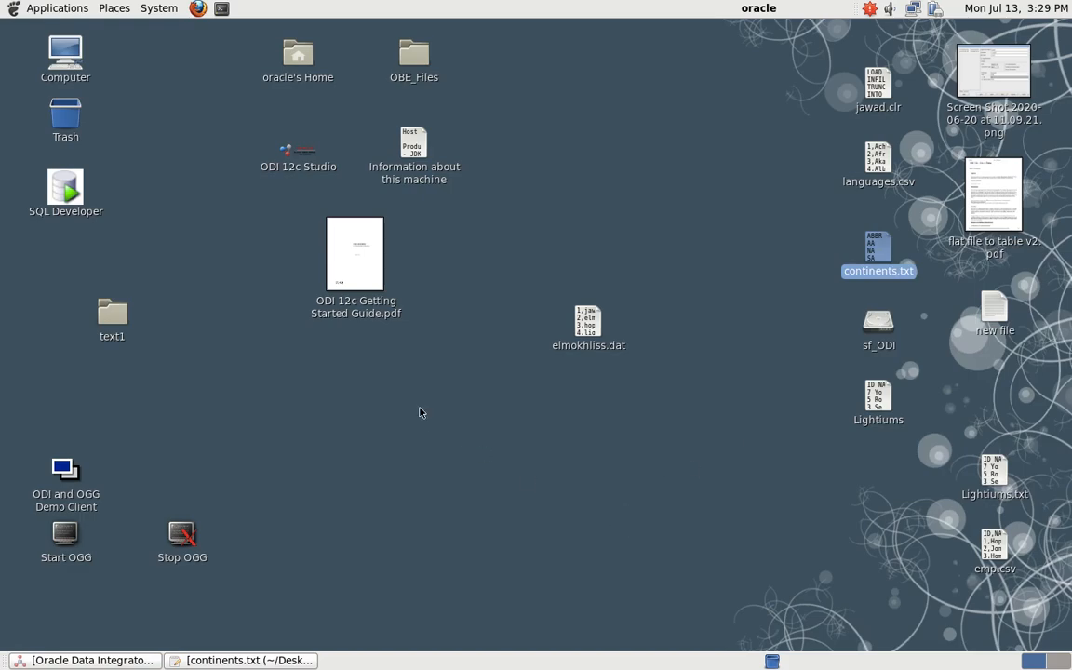
pyautogui.click(379, 399)
pyautogui.rightClick(380, 399)
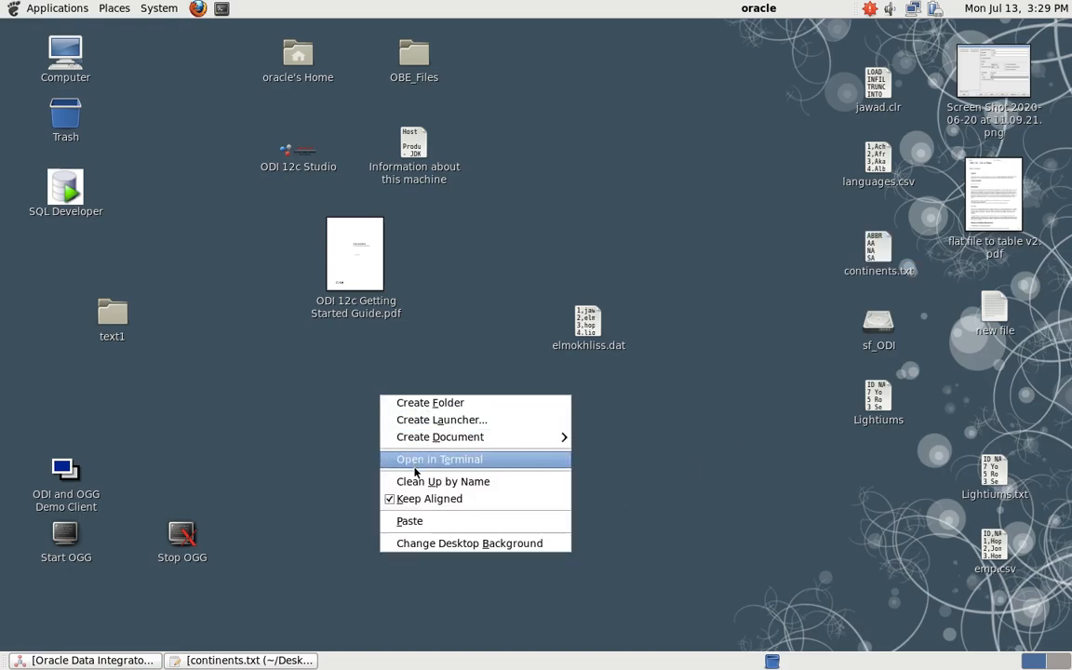
pyautogui.click(416, 519)
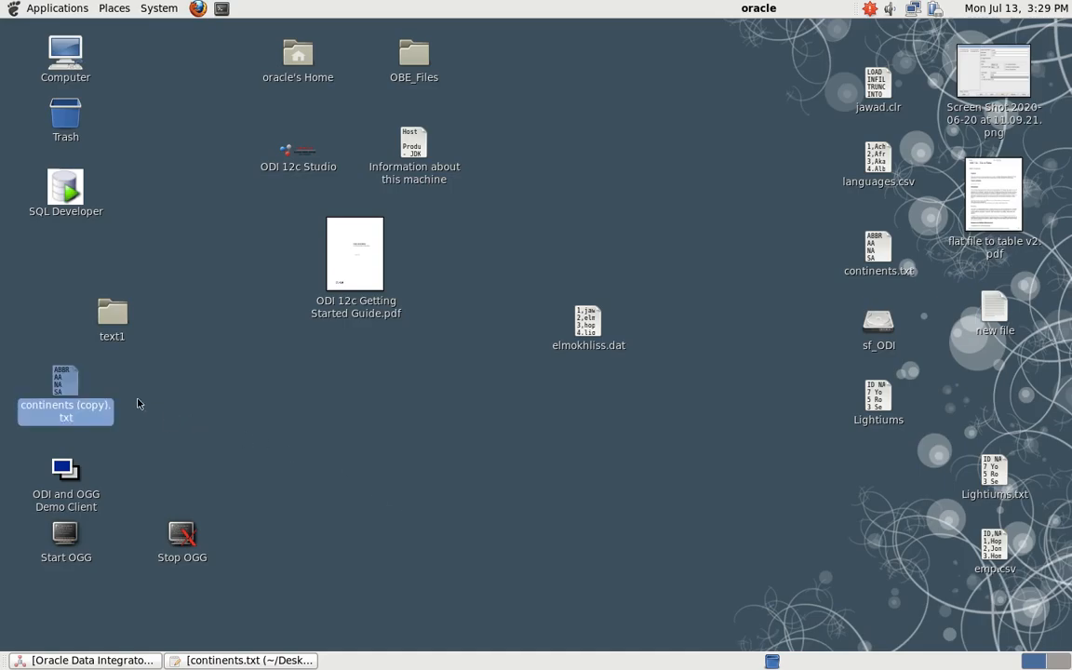
# Step: Rename the duplicated continents file as Idriss.txt
pyautogui.rightClick(67, 376)
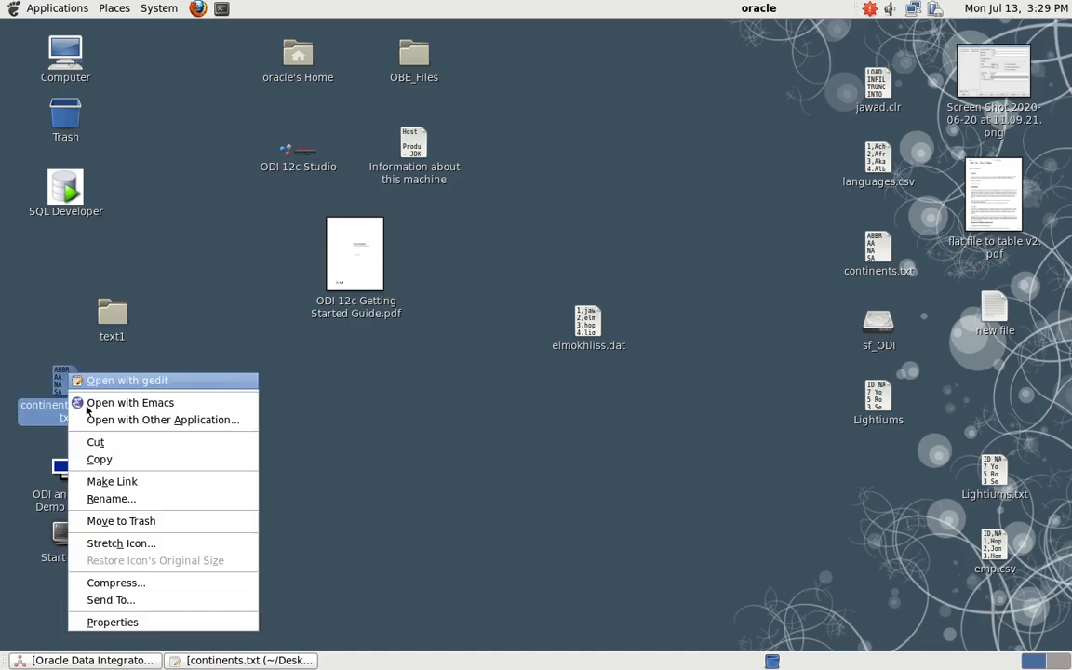
pyautogui.click(118, 499)
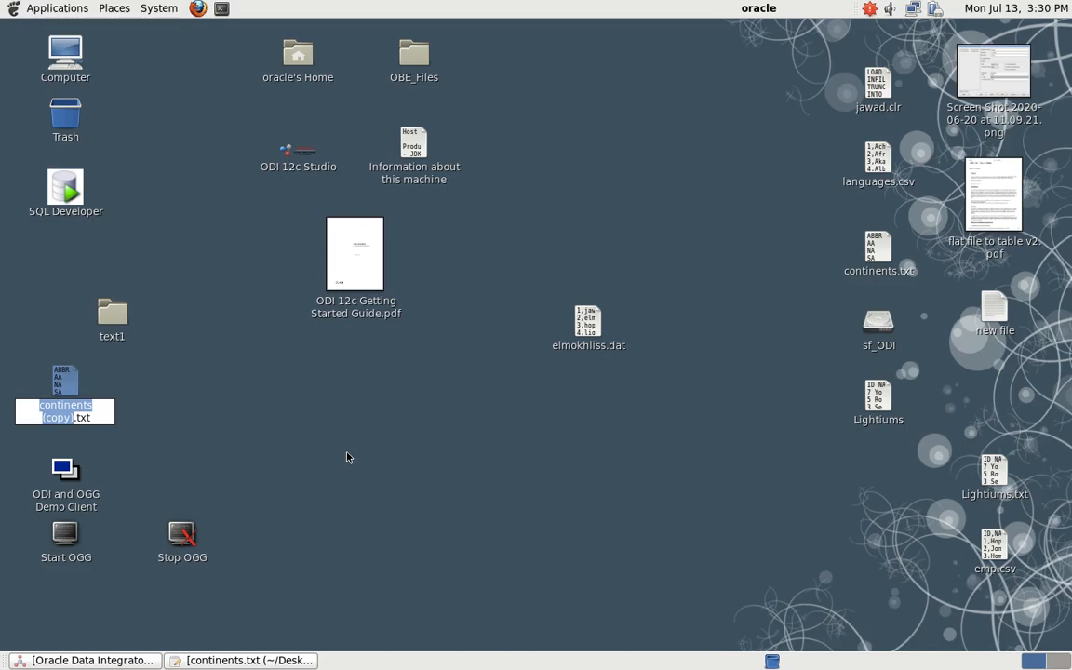
pyautogui.write('ldr')
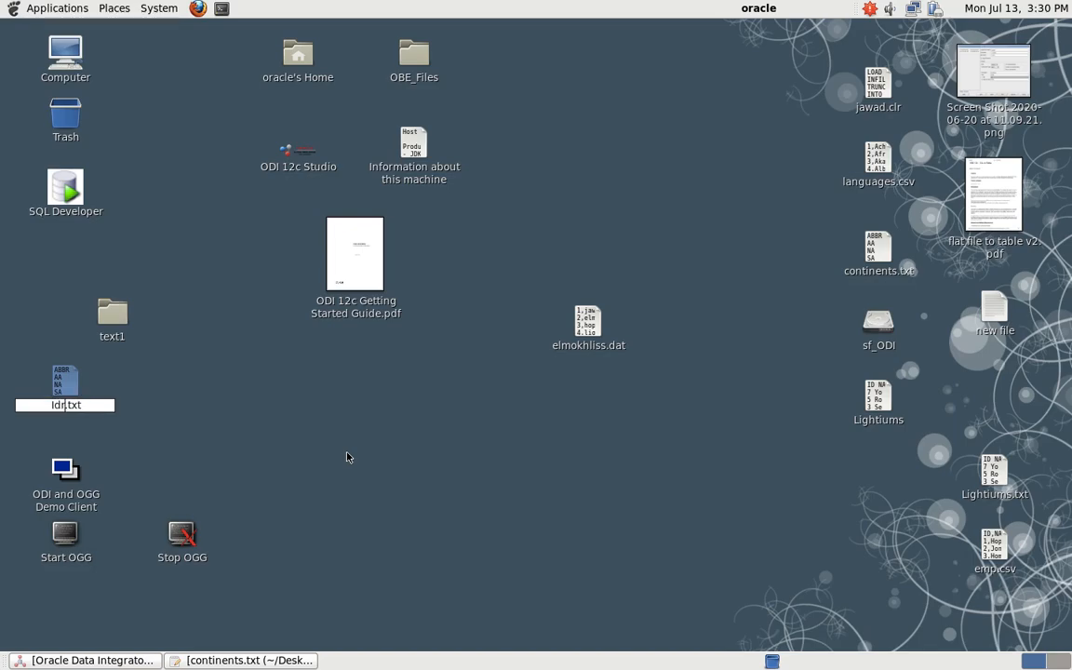
pyautogui.write('iss')
pyautogui.press('Return')
pyautogui.click(206, 415)
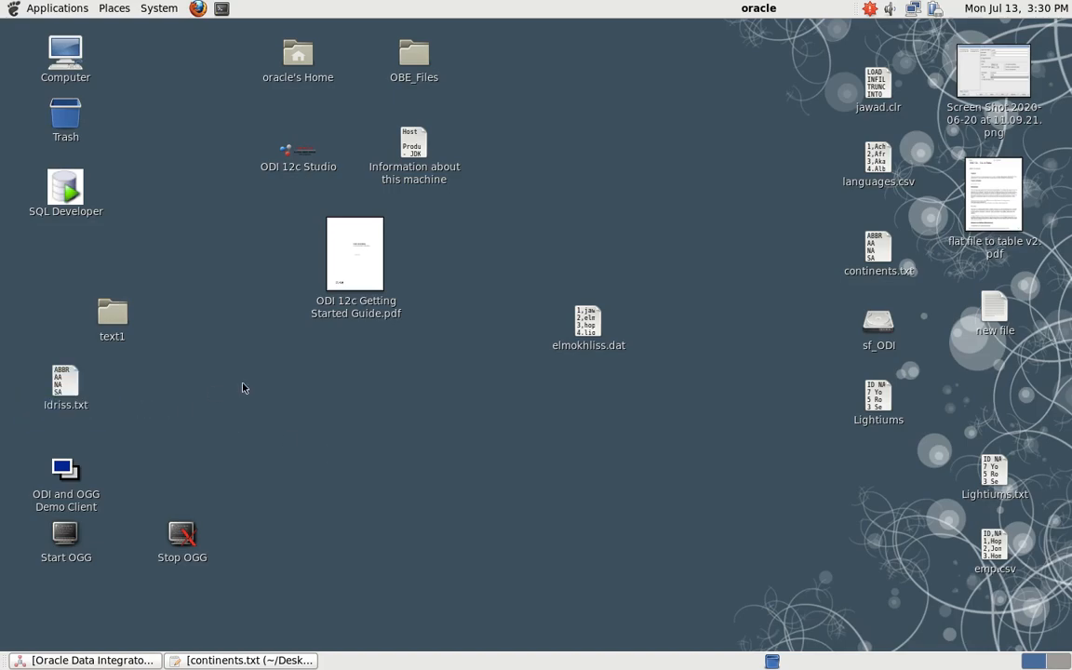
# Step: Create a new desktop folder named Idriss
pyautogui.rightClick(243, 389)
pyautogui.click(256, 392)
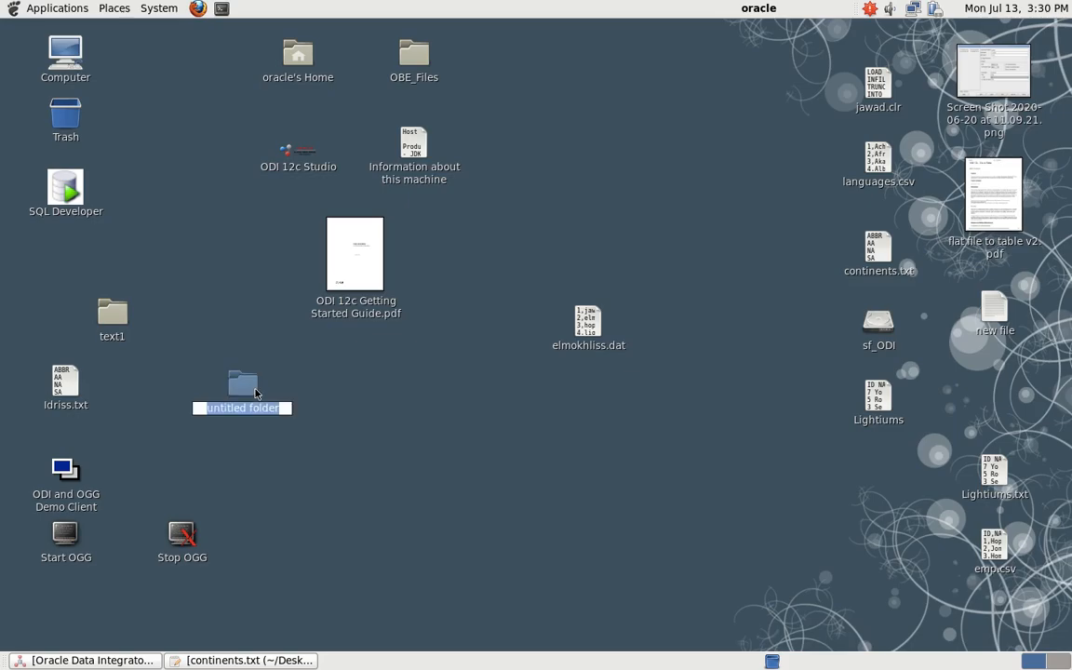
pyautogui.write('Idru')
pyautogui.press('BackSpace')
pyautogui.write('iss')
pyautogui.press('Return')
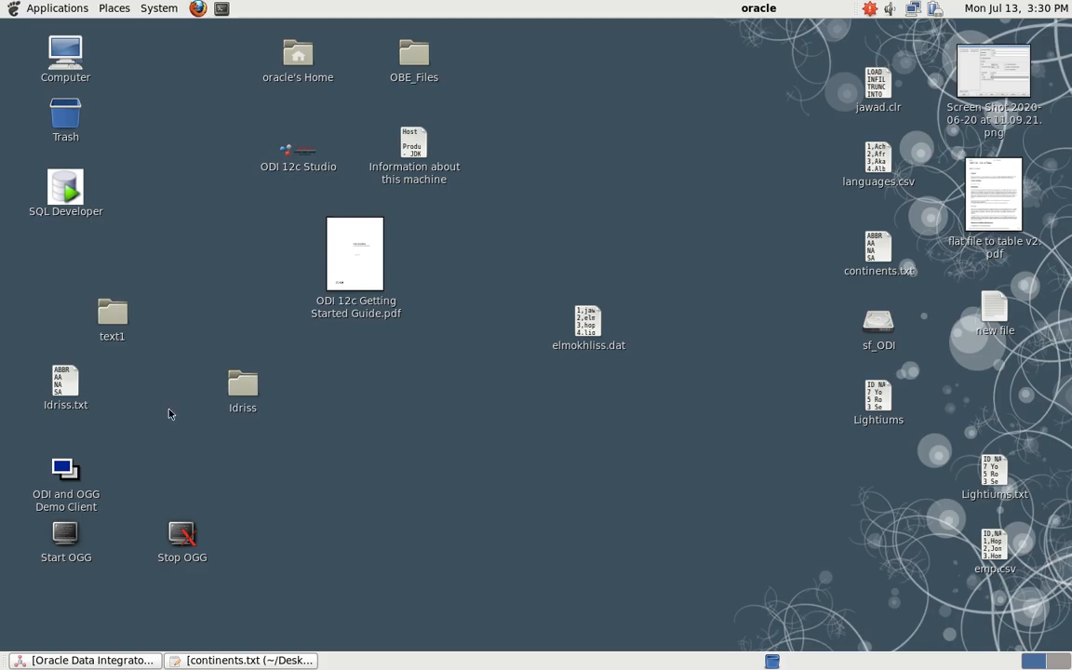
# Step: Move Idriss.txt into the Idriss folder, and open the folder in Compact View to check it
pyautogui.moveTo(65, 381); pyautogui.dragTo(242, 387)
pyautogui.moveTo(388, 394); pyautogui.dragTo(534, 434)
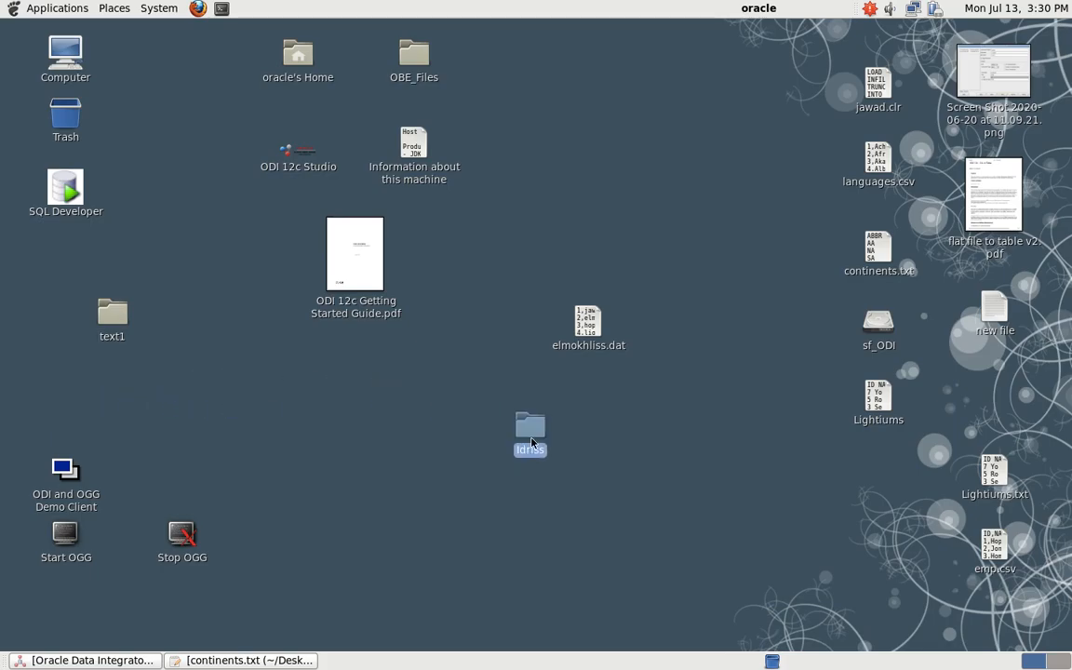
pyautogui.doubleClick(542, 431)
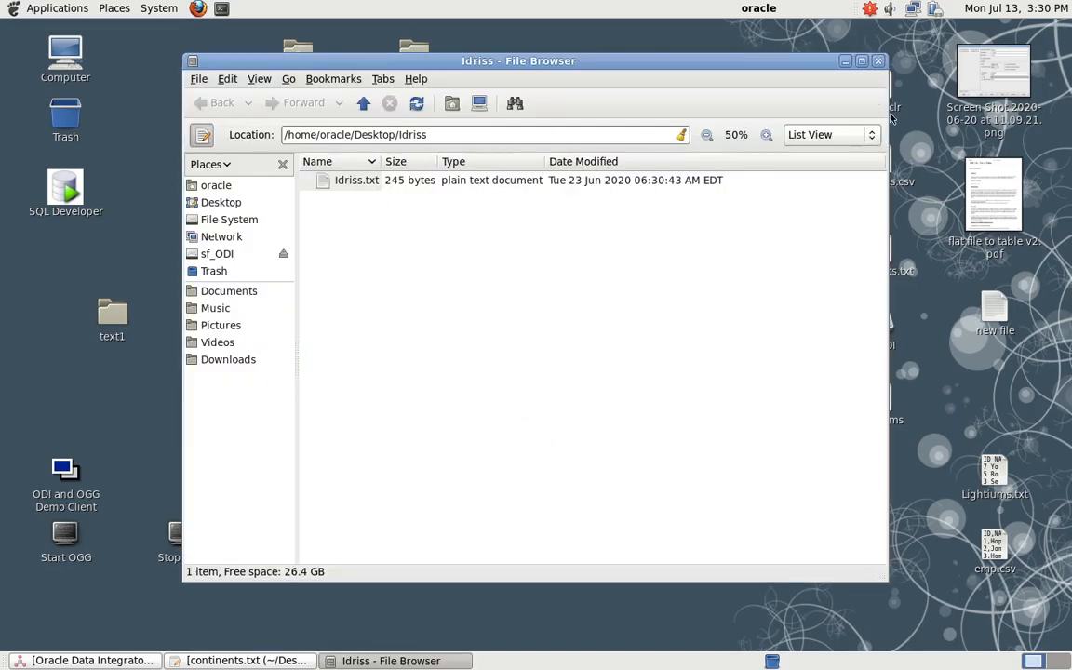
pyautogui.click(828, 135)
pyautogui.click(821, 151)
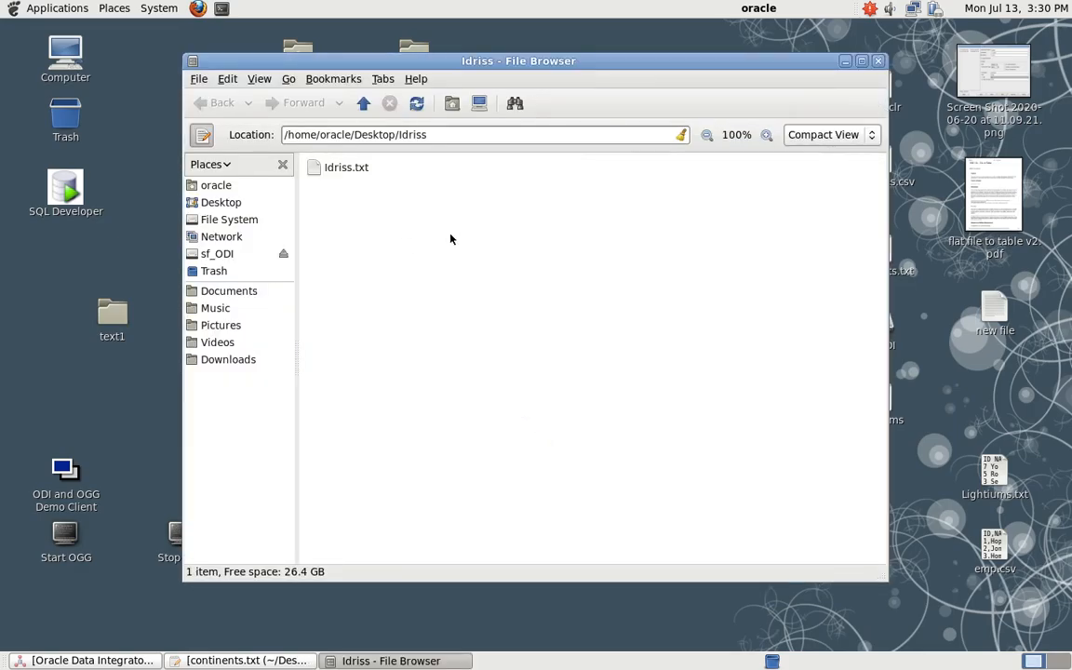
pyautogui.click(846, 61)
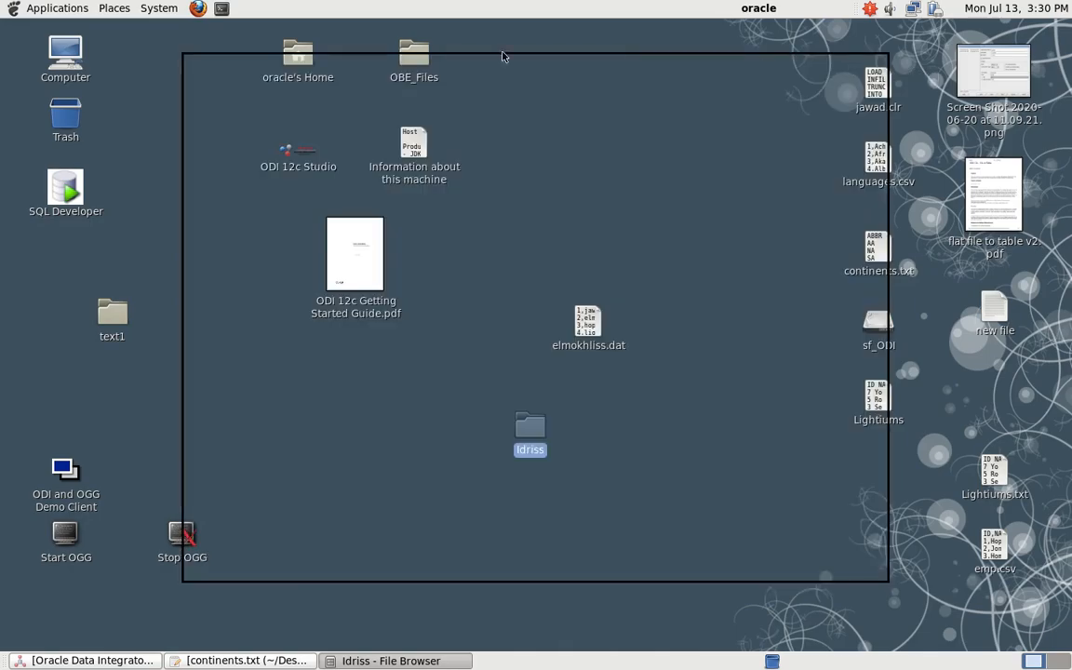
# Step: Try to open /idriss.txt in vi from the Desktop/Idriss directory in a terminal, and close the terminal
pyautogui.click(224, 12)
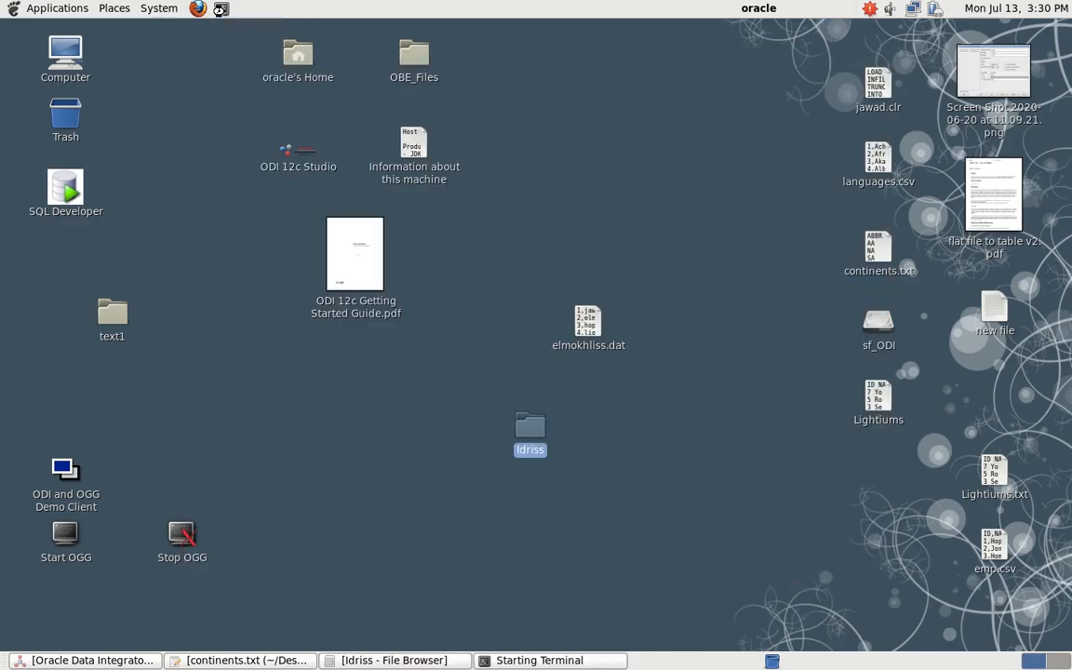
pyautogui.write('cd Desktop')
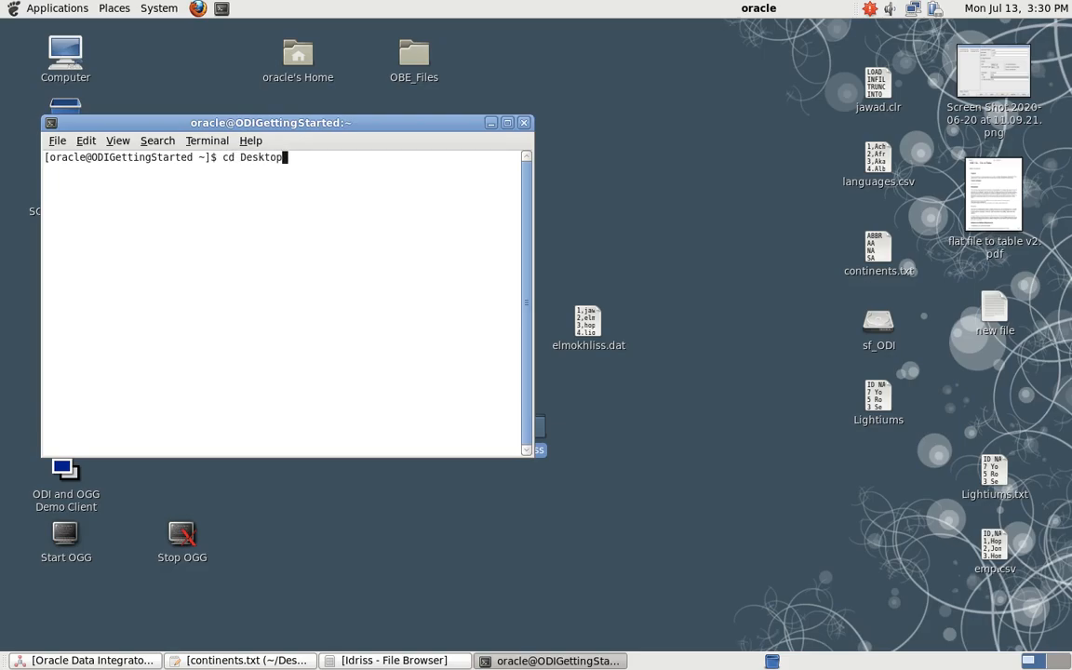
pyautogui.press('Tab')
pyautogui.write('Idriss')
pyautogui.press('Return')
pyautogui.write('vi ')
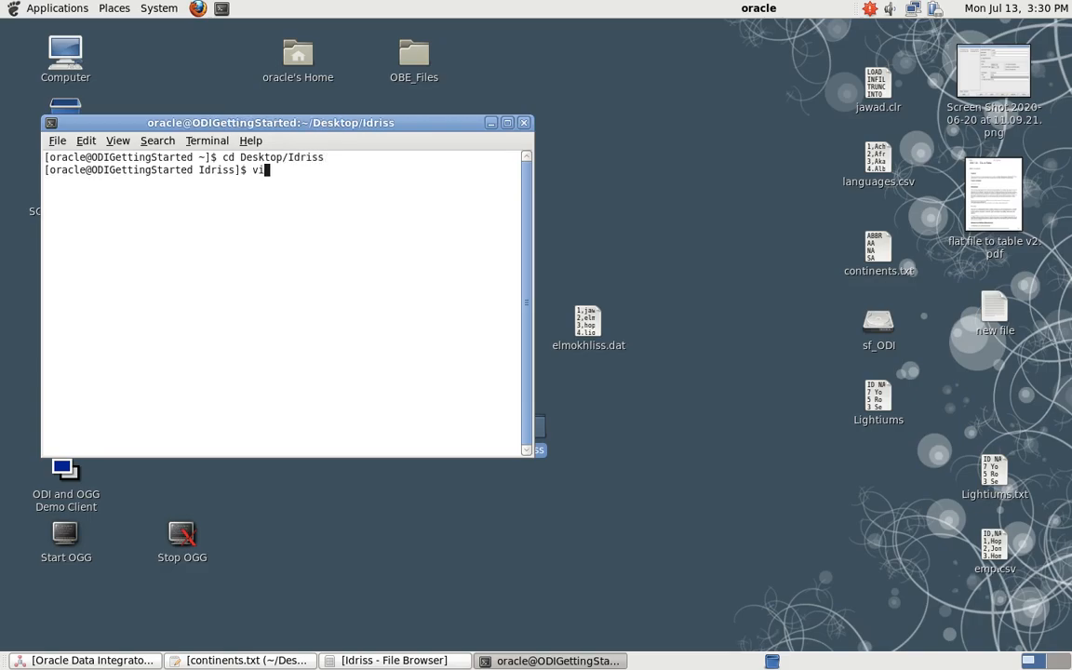
pyautogui.write('/idriss.txt')
pyautogui.press('Return')
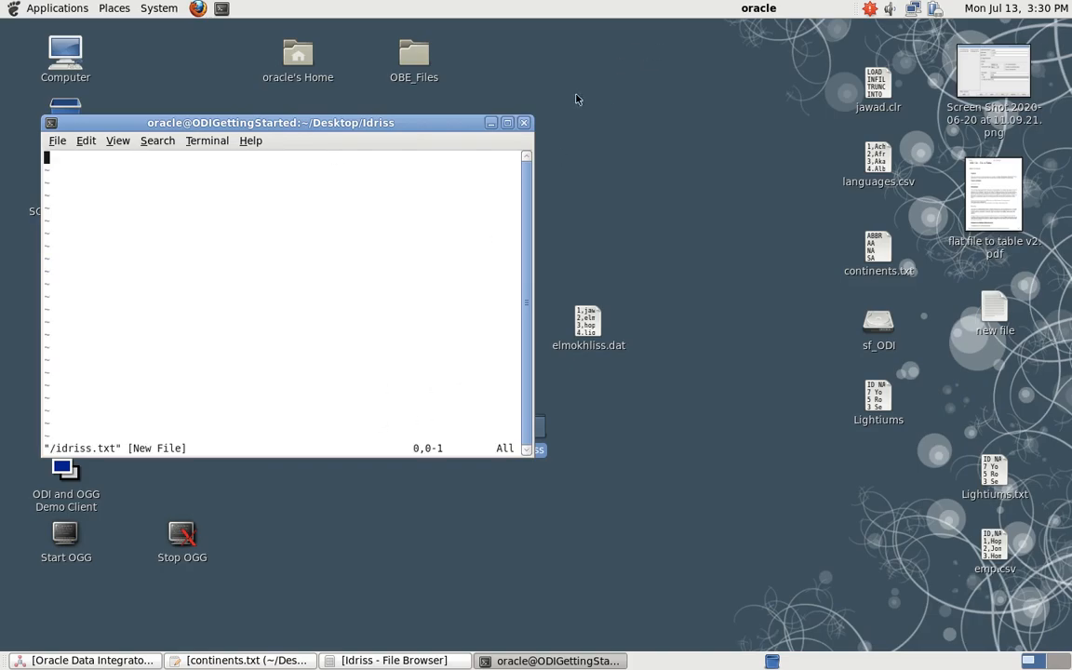
pyautogui.click(524, 123)
pyautogui.click(349, 344)
# Step: Open the Idriss folder, and in a new terminal change to Desktop/Idriss and list its files with ls
pyautogui.doubleClick(533, 427)
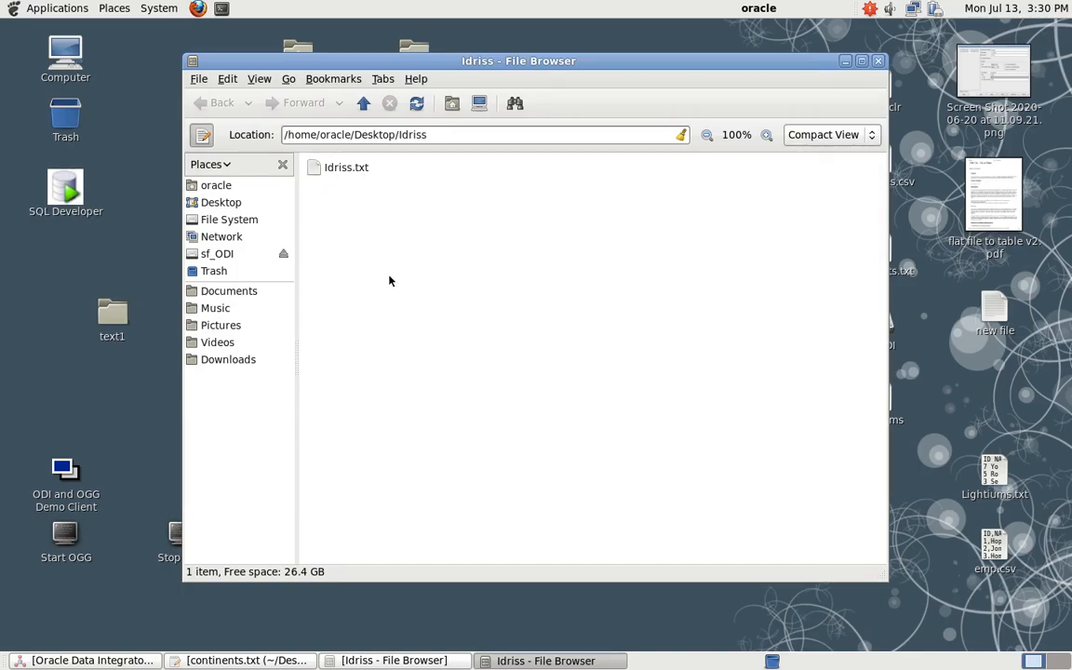
pyautogui.click(222, 8)
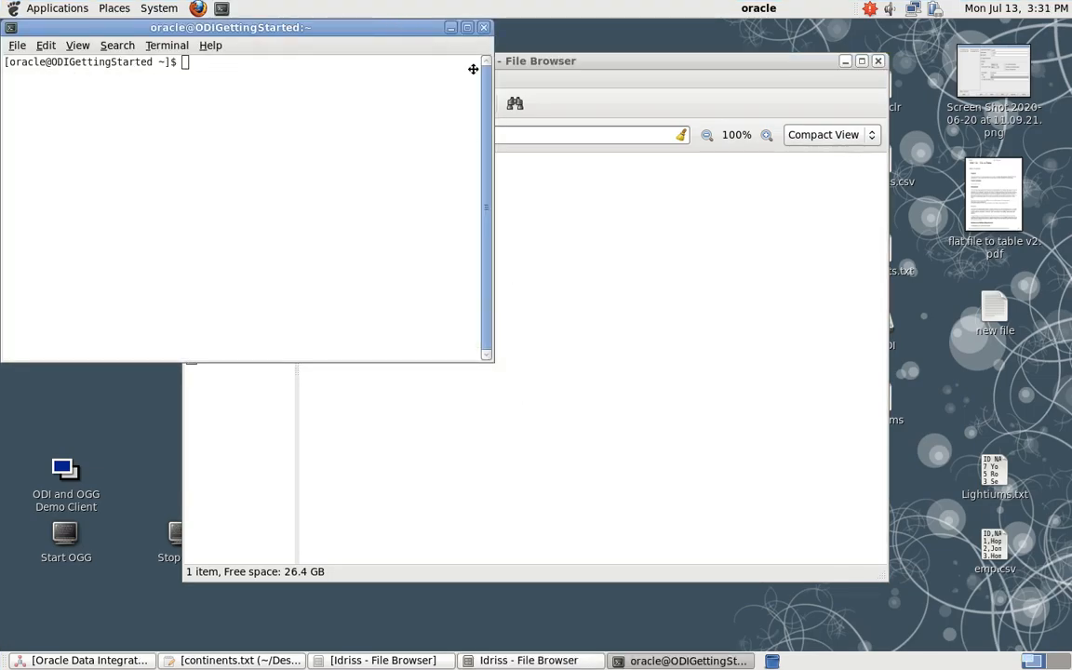
pyautogui.moveTo(396, 34); pyautogui.dragTo(561, 248)
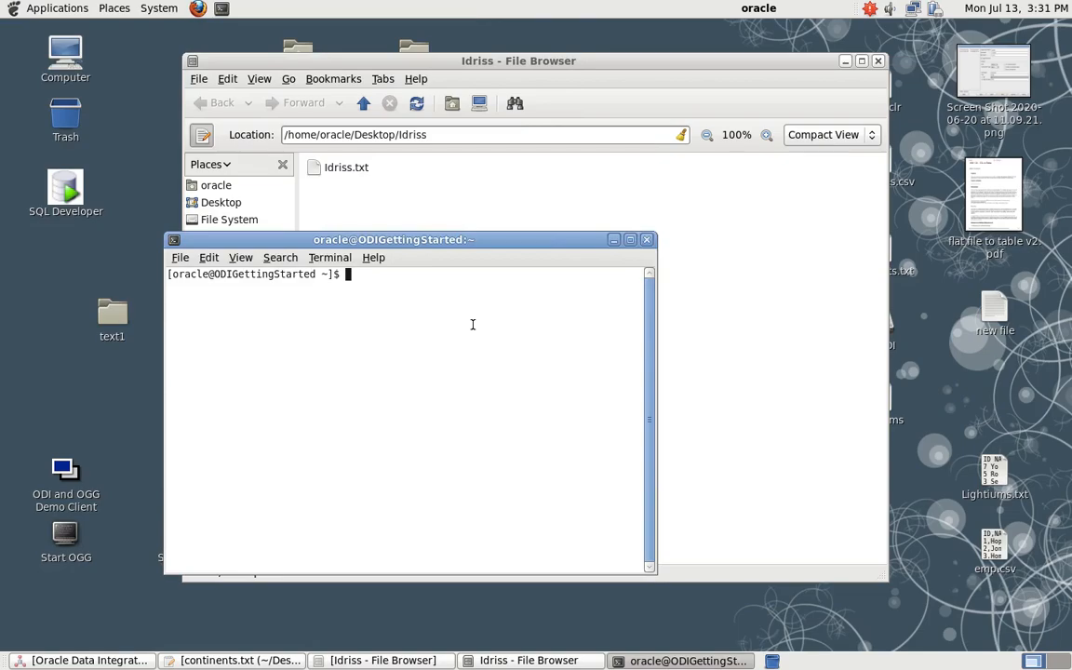
pyautogui.write('C')
pyautogui.write('d Desktop')
pyautogui.write('.')
pyautogui.press('BackSpace')
pyautogui.write('/Idriss')
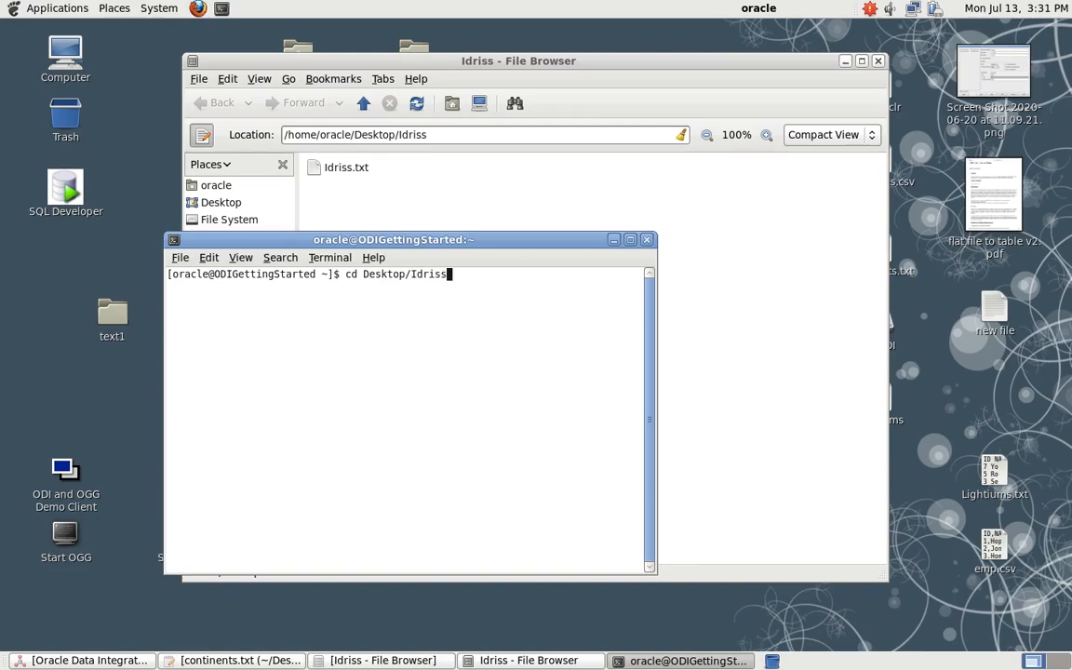
pyautogui.press('Return')
pyautogui.write('ls')
pyautogui.press('Return')
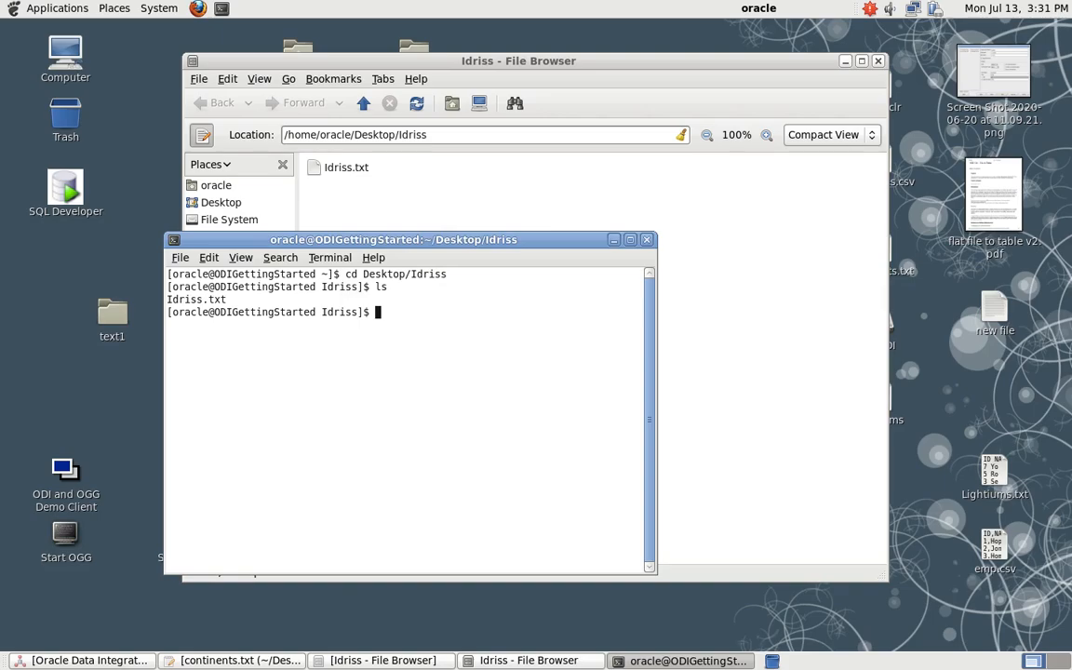
# Step: View Idriss.txt in vi and close the terminal with the editor still running
pyautogui.write('vi Idriss.txt')
pyautogui.press('Return')
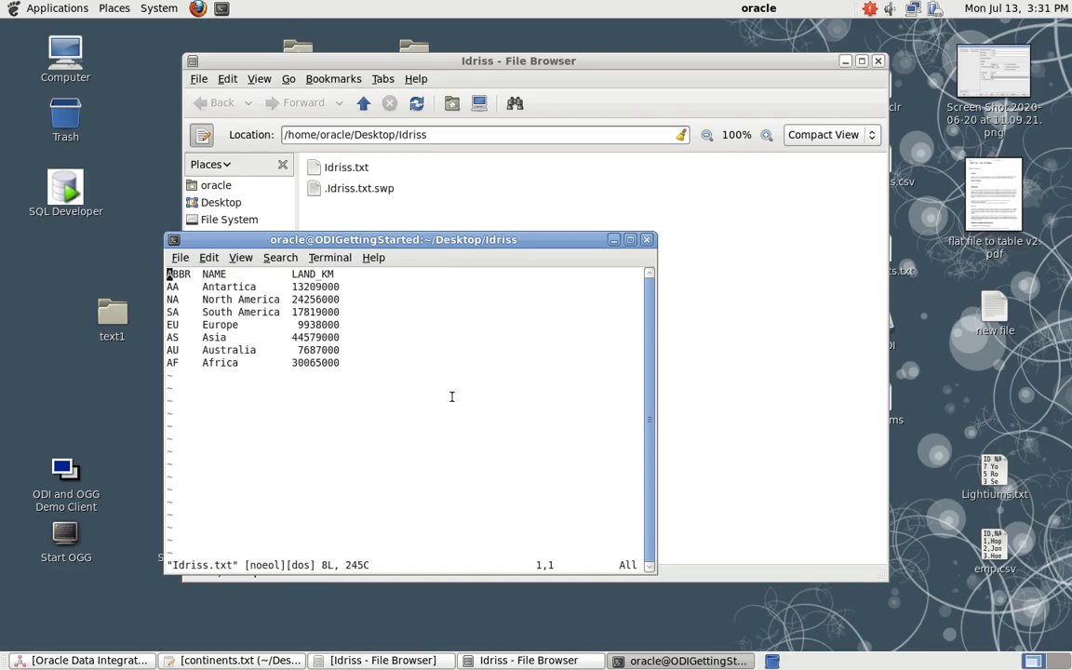
pyautogui.moveTo(291, 565); pyautogui.dragTo(310, 566)
pyautogui.click(647, 239)
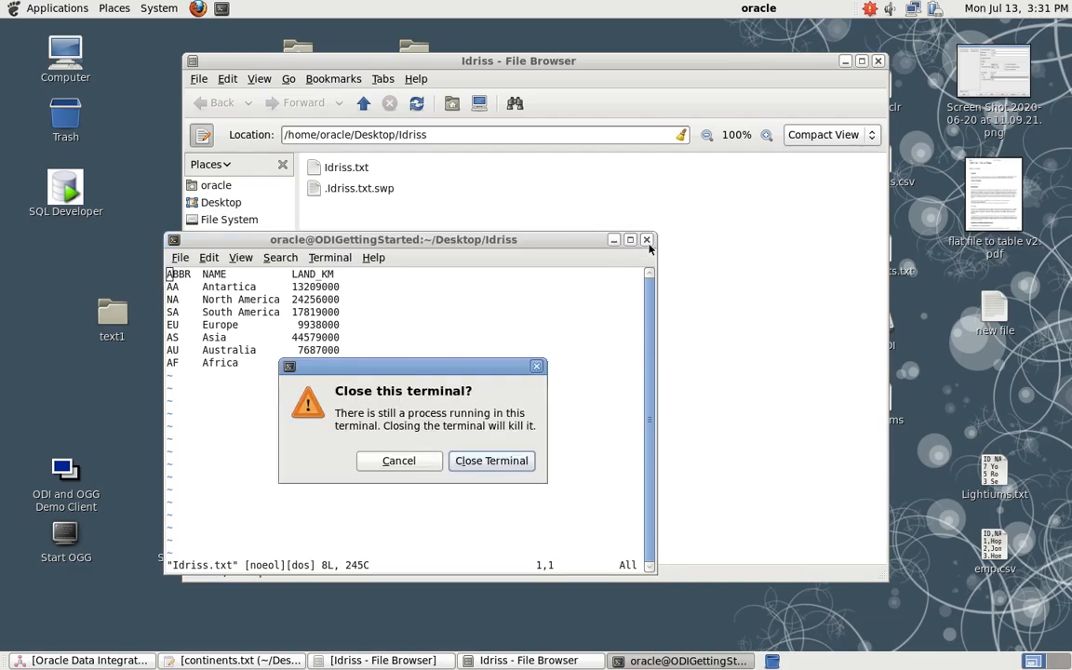
pyautogui.click(491, 460)
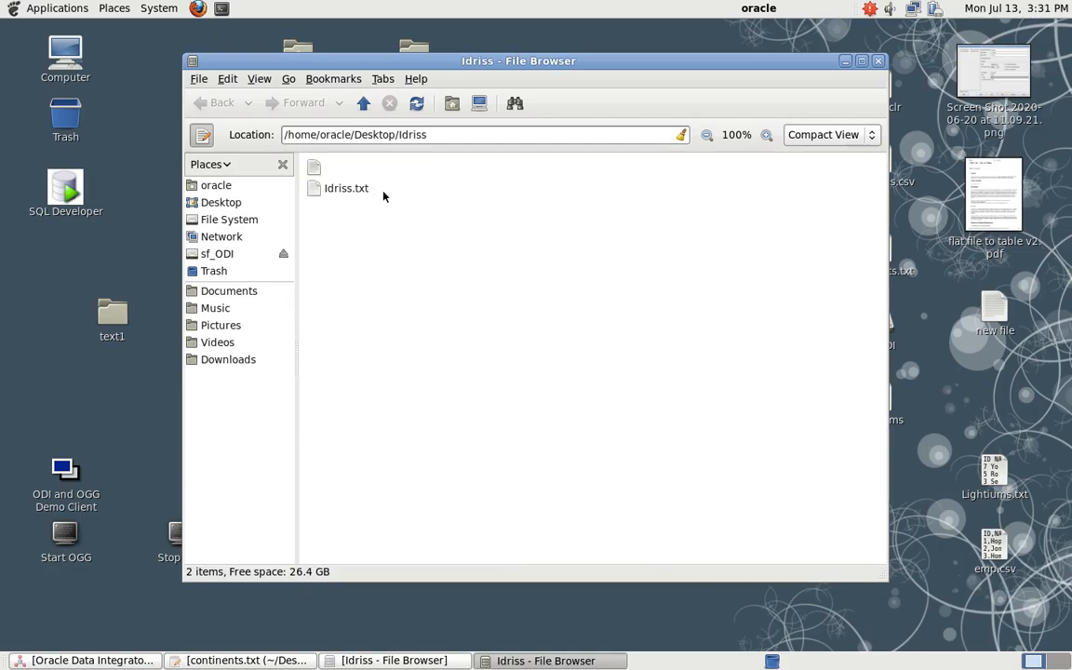
# Step: Reopen the Idriss folder from the desktop to check its files, and minimise its window
pyautogui.click(846, 62)
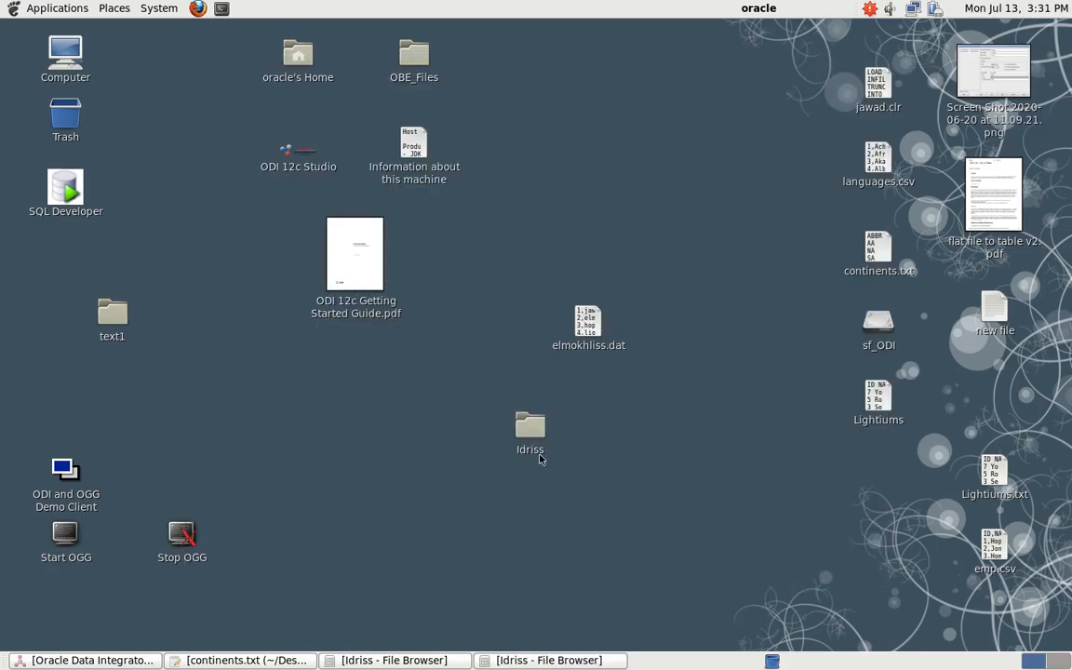
pyautogui.doubleClick(538, 426)
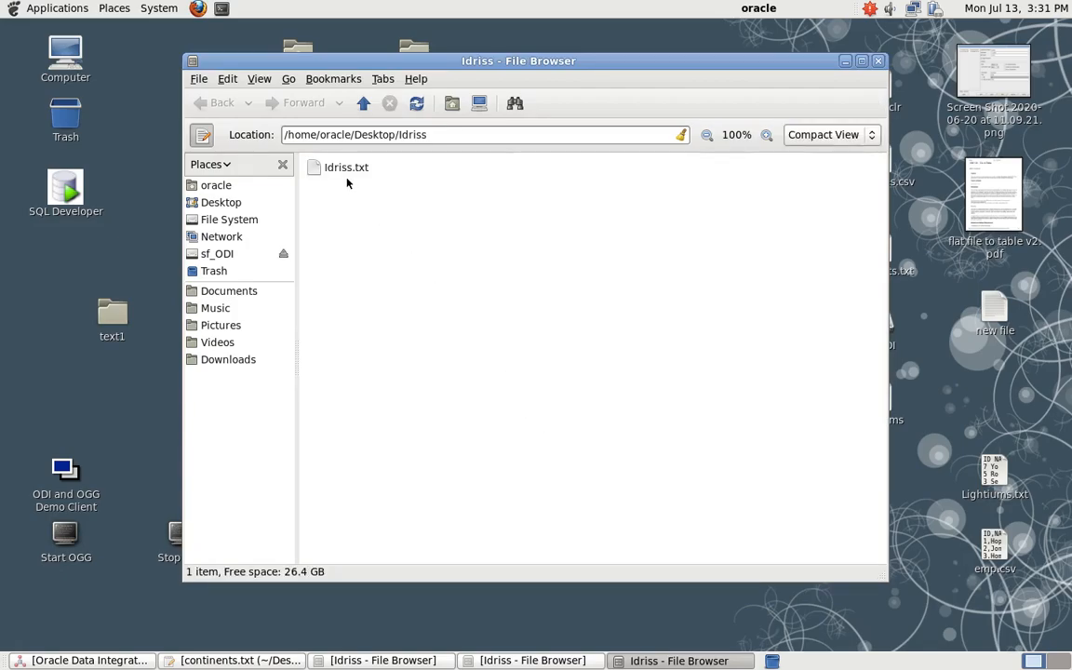
pyautogui.click(845, 62)
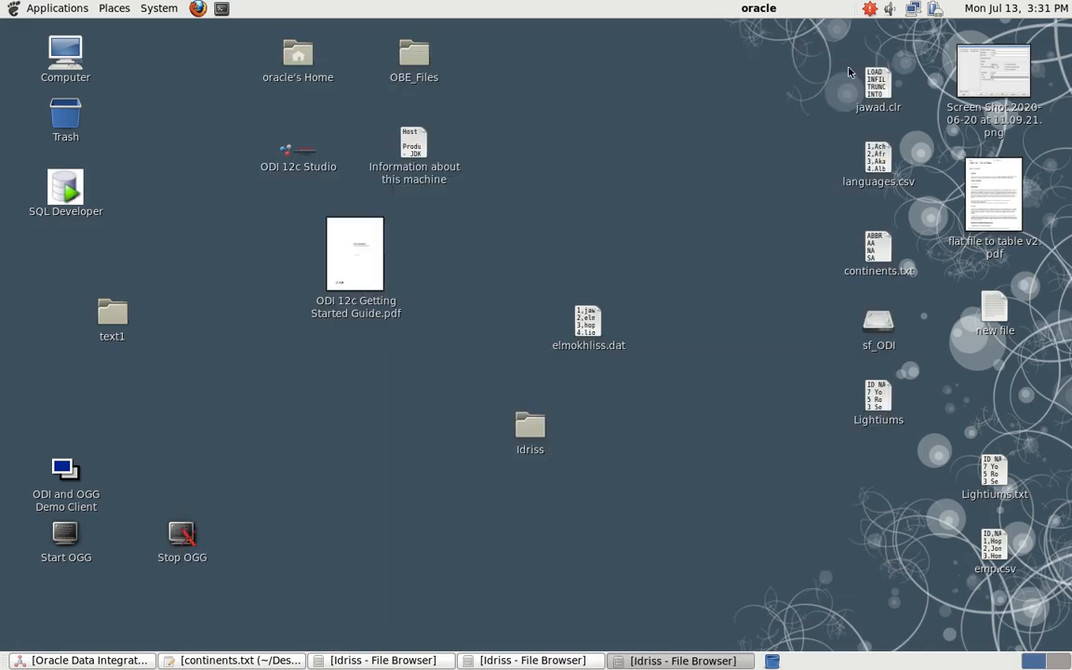
# Step: Switch to the flat file to table v2.pdf guide and skim from the introduction to section 1.3, Defining Source Topology Physical Architecture
pyautogui.click(96, 661)
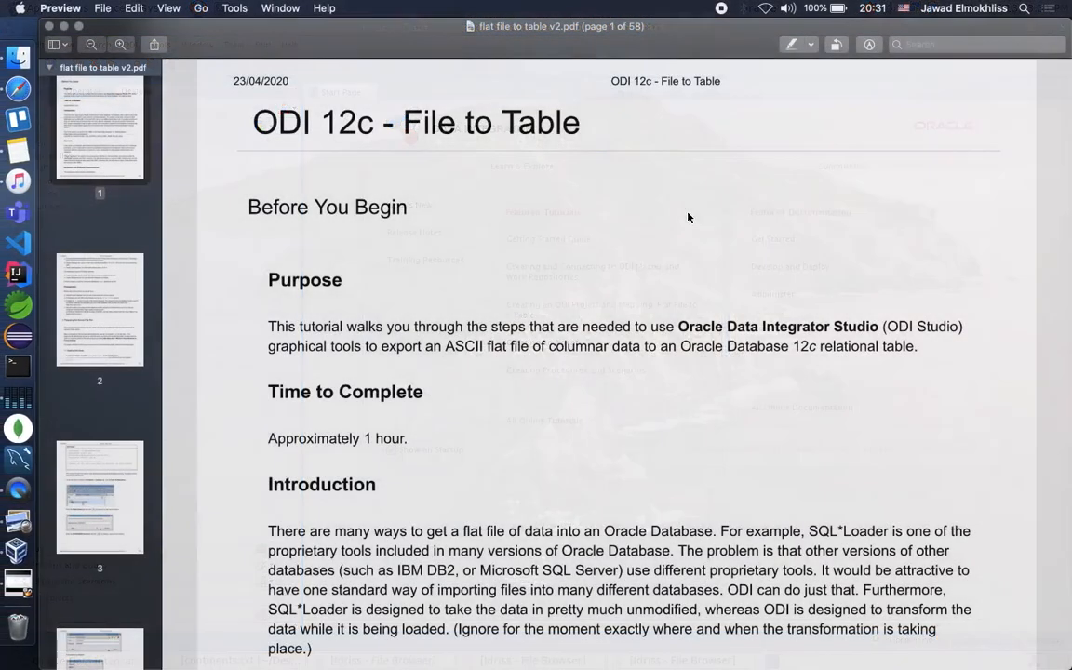
pyautogui.hotkey('ctrl', 'Up')
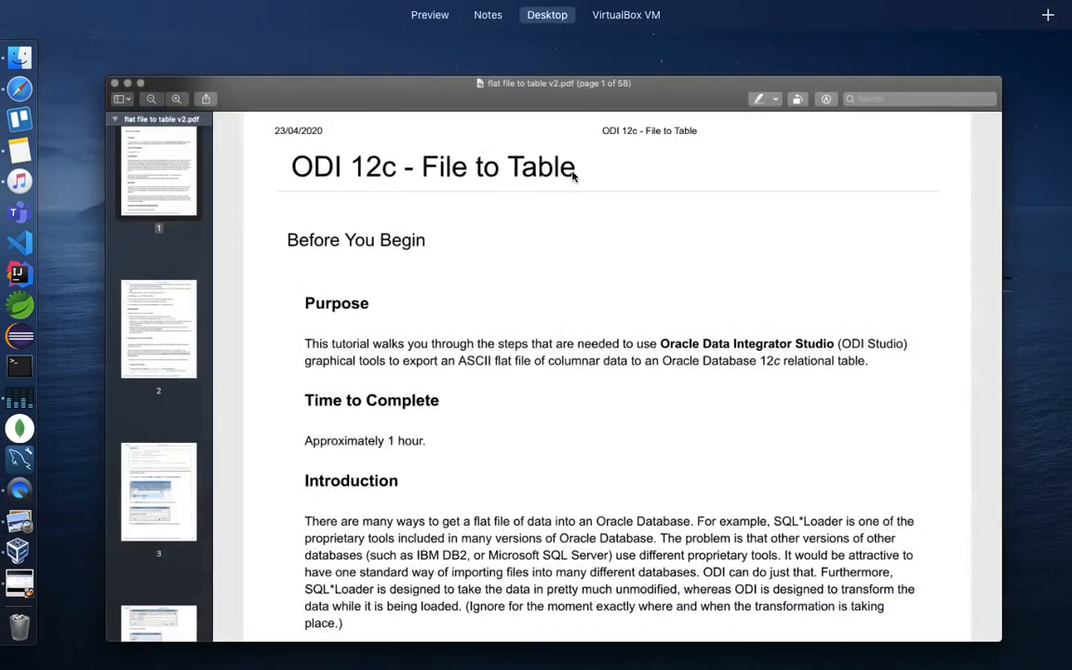
pyautogui.moveTo(431, 62); pyautogui.dragTo(494, 73)
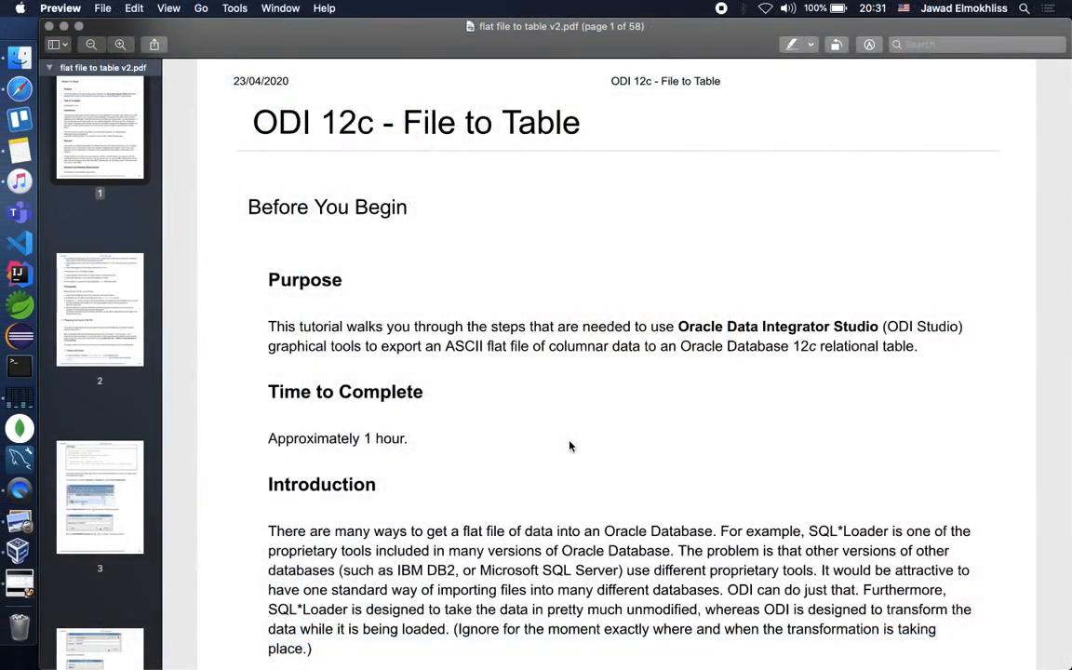
pyautogui.scroll(-10, 569, 445)
pyautogui.scroll(-20, 571, 446)
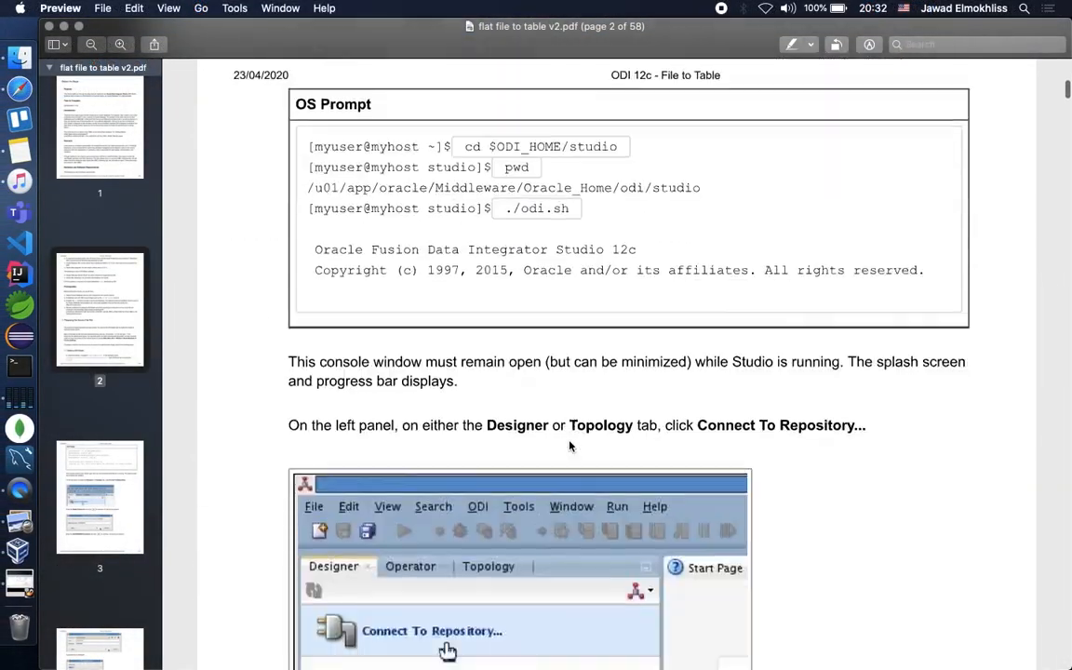
pyautogui.scroll(-15, 571, 446)
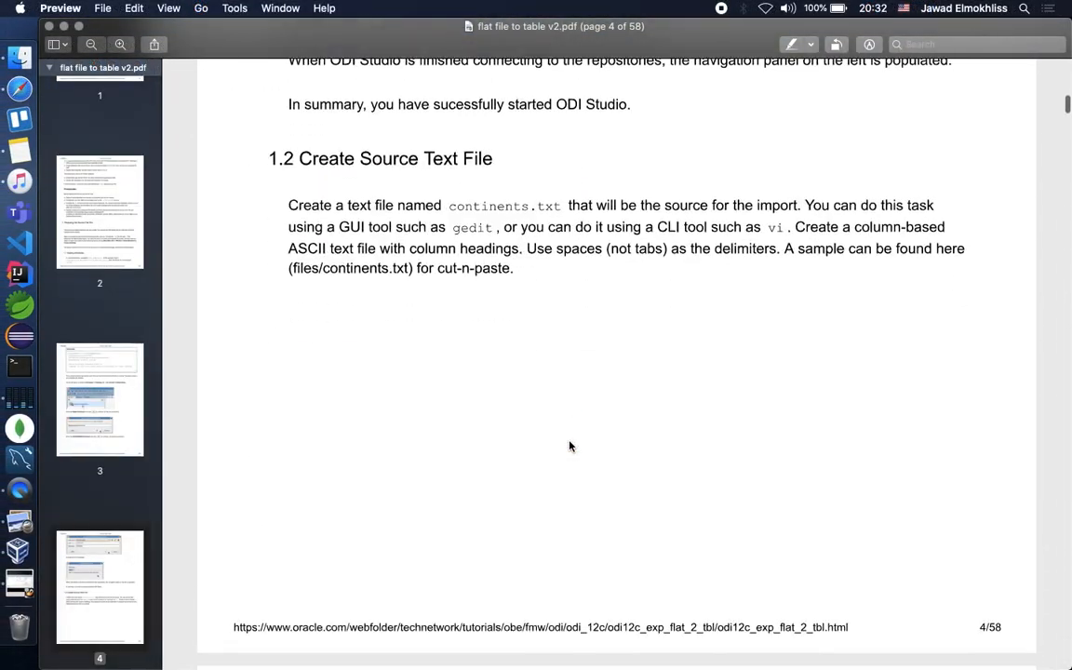
pyautogui.scroll(-15, 571, 446)
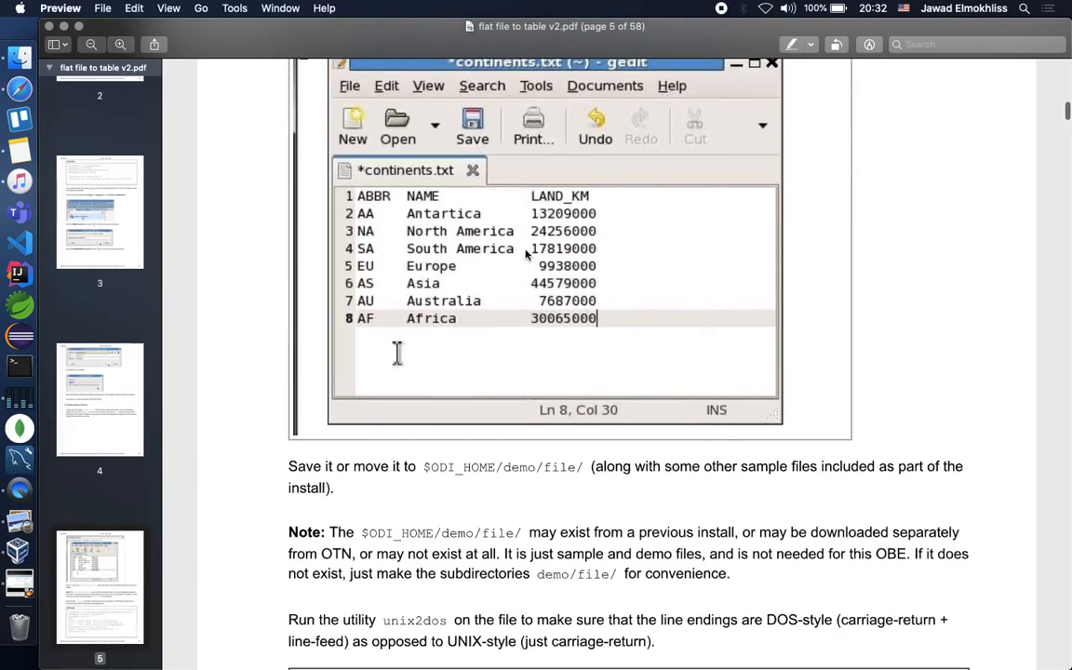
pyautogui.scroll(-2, 526, 255)
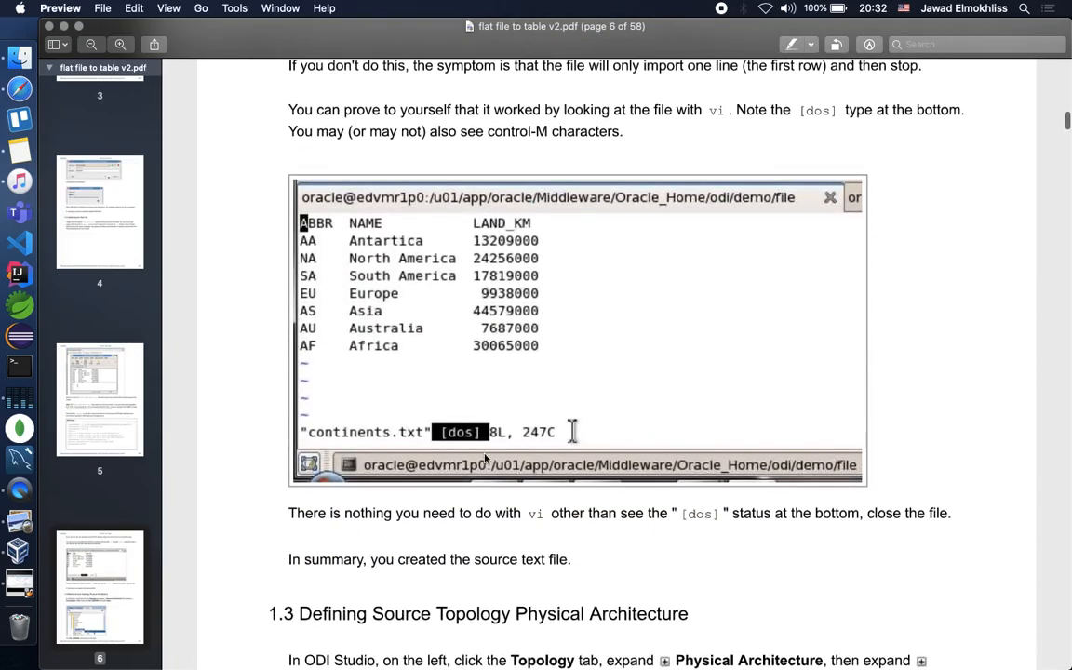
pyautogui.scroll(-10, 488, 472)
pyautogui.scroll(-4, 488, 472)
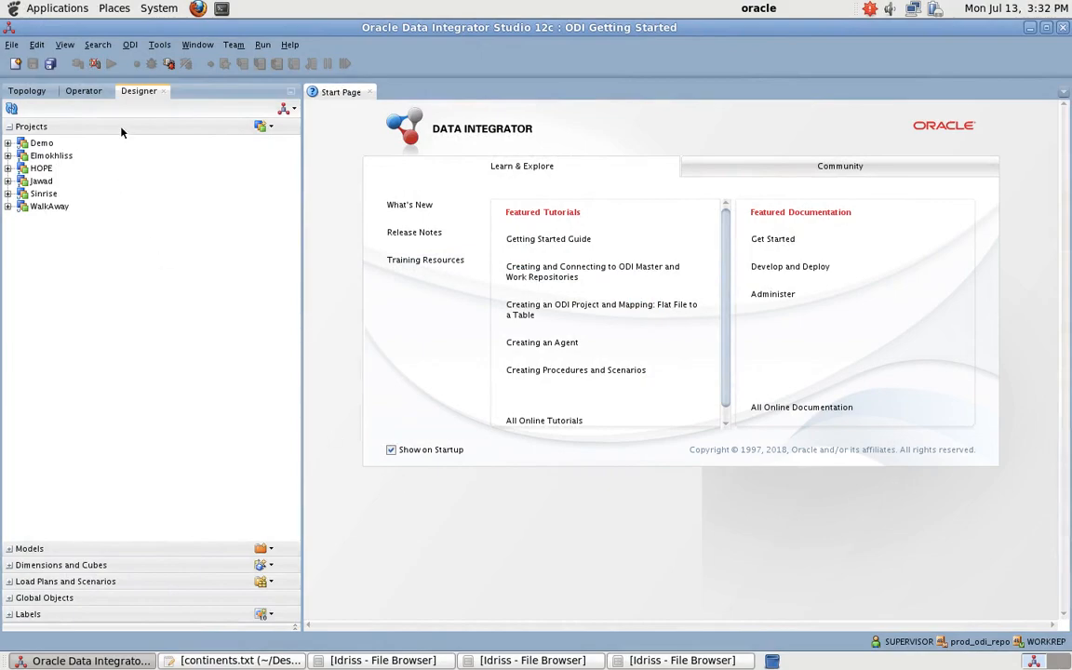
# Step: In the Topology navigator of Oracle Data Integrator Studio, open the File technology under the physical architecture's Technologies
pyautogui.click(38, 91)
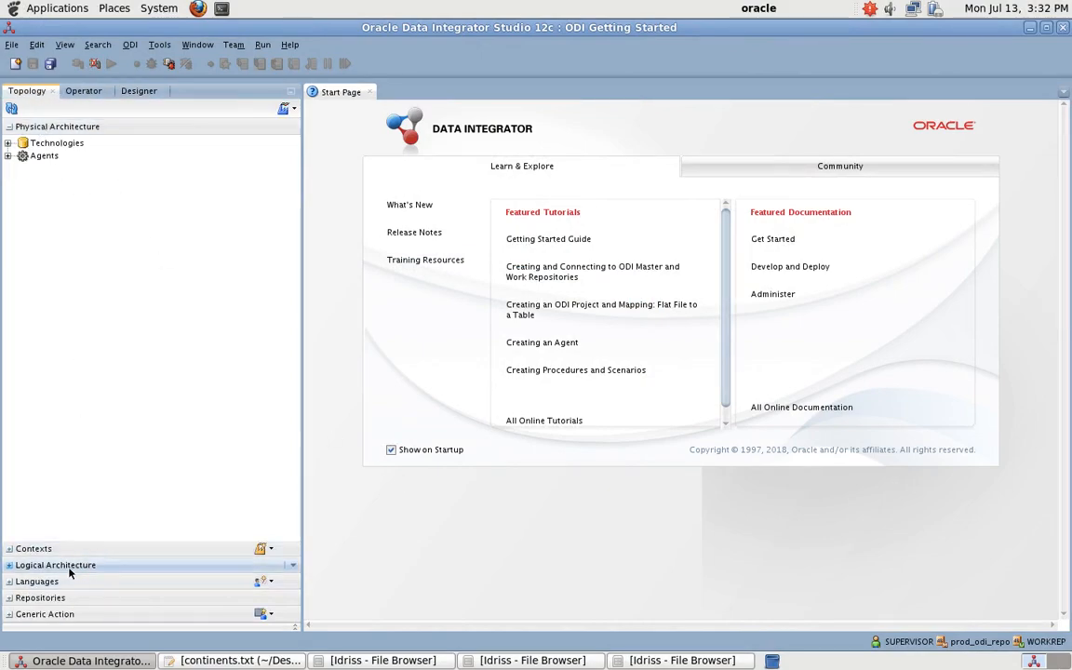
pyautogui.click(8, 145)
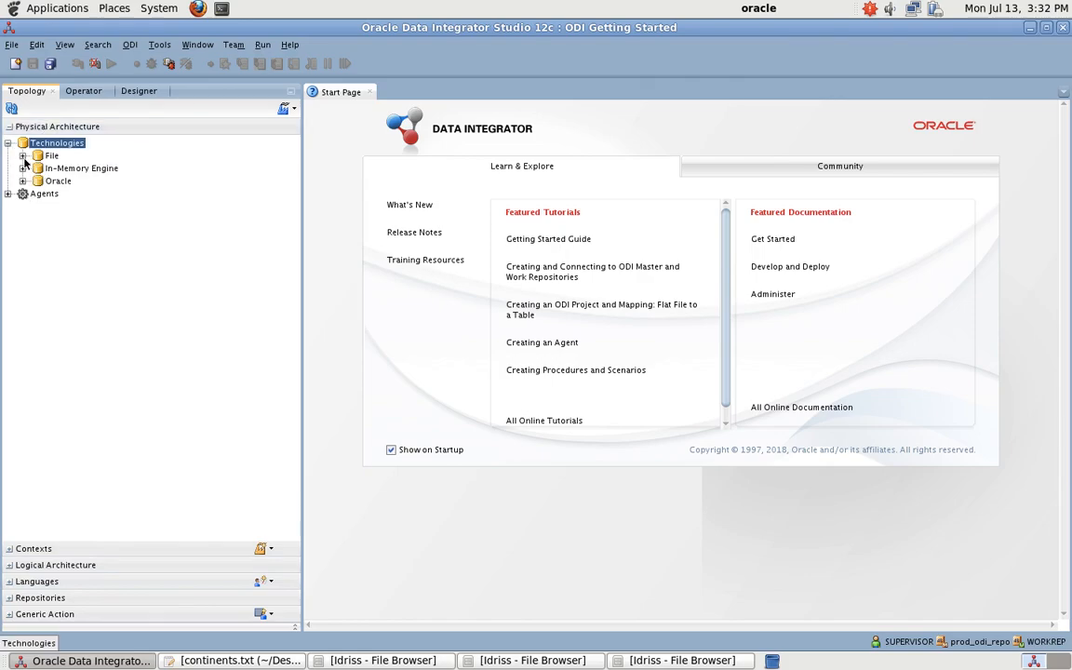
pyautogui.click(22, 155)
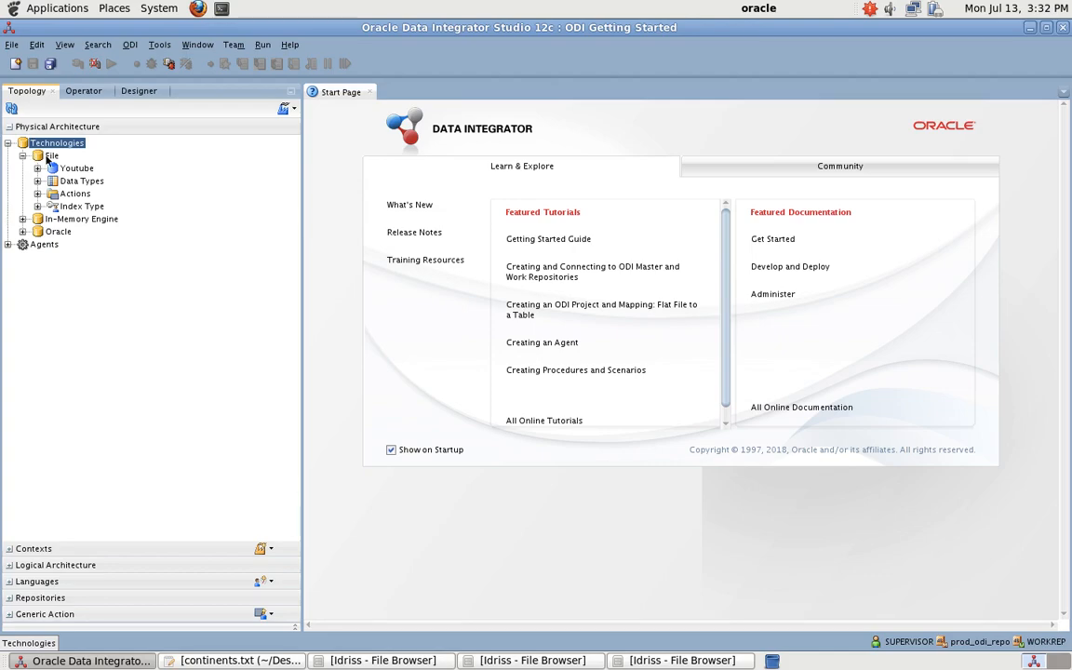
pyautogui.click(49, 156)
pyautogui.rightClick(49, 158)
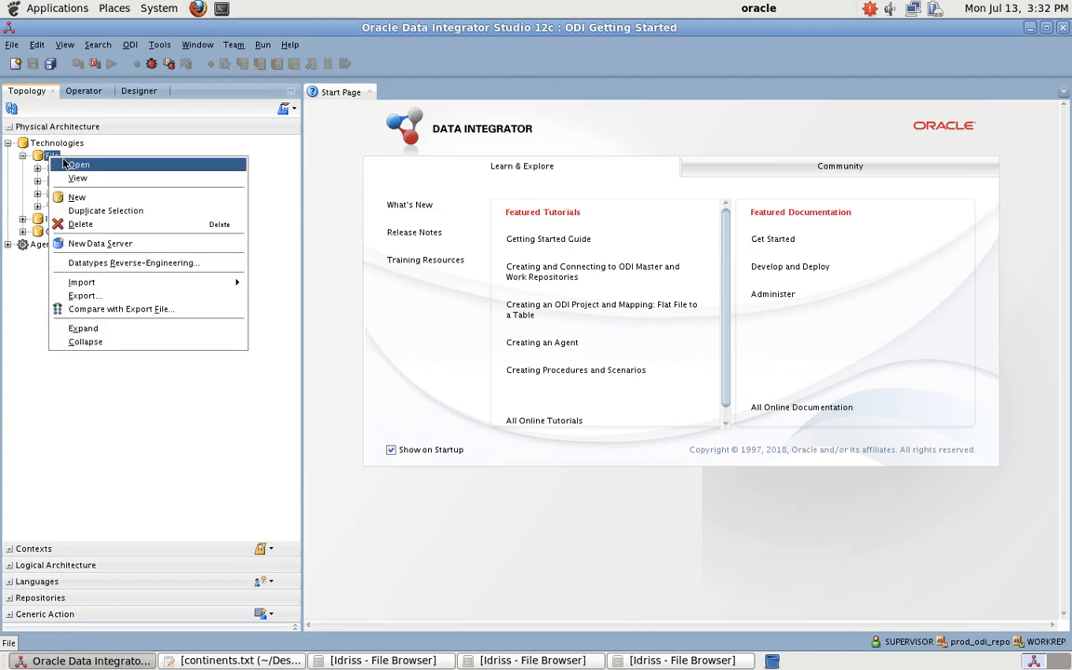
pyautogui.click(78, 165)
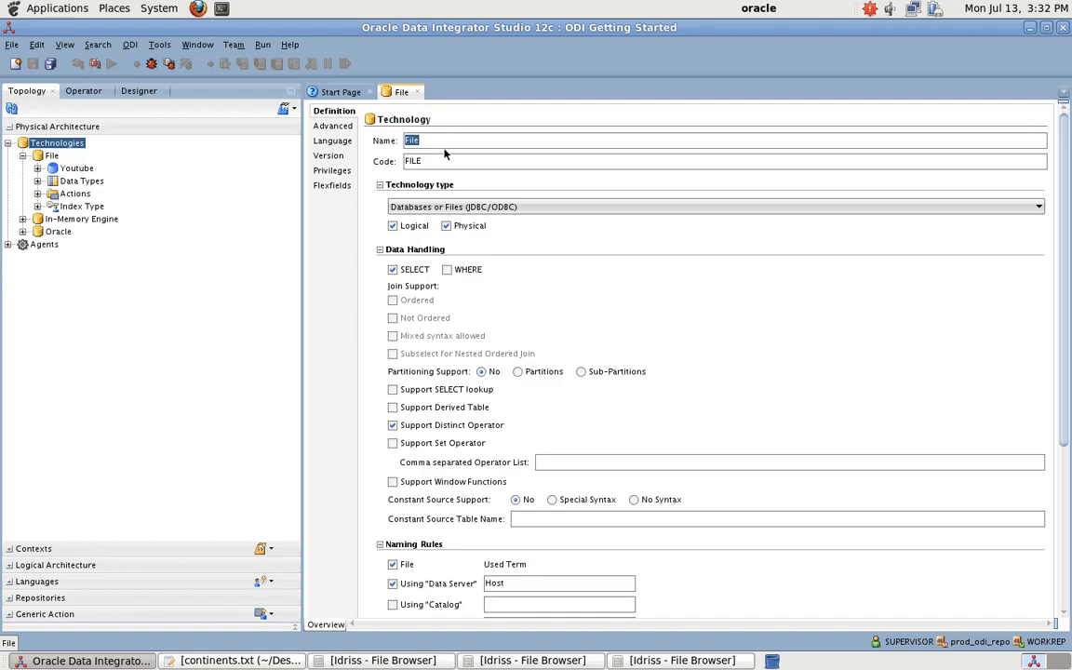
# Step: Change the File technology's name to Idriss, leaving its code as FILE
pyautogui.press('BackSpace')
pyautogui.write('Idriss')
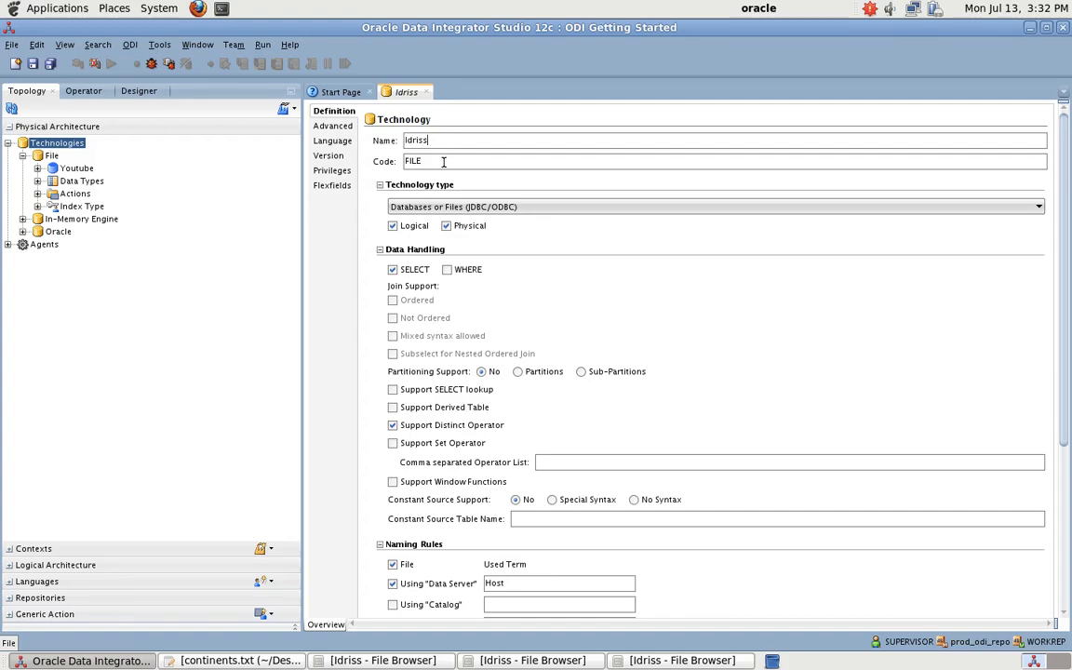
pyautogui.doubleClick(443, 163)
pyautogui.click(443, 163)
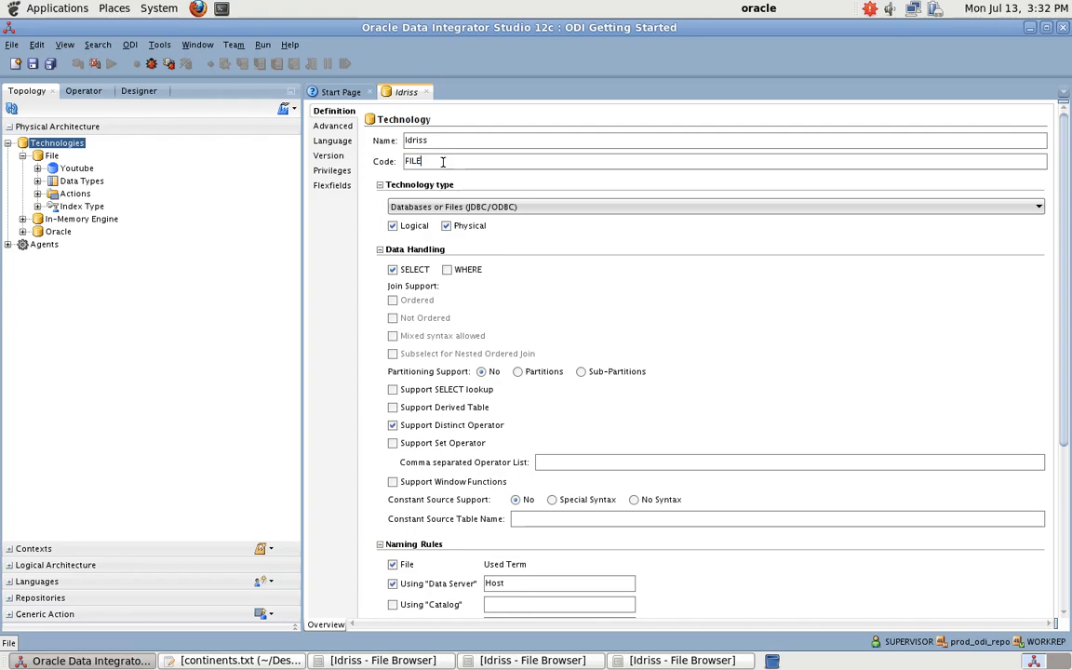
# Step: Examine the Youtube data server's definition and close it, returning to the technology's name
pyautogui.click(76, 170)
pyautogui.doubleClick(77, 169)
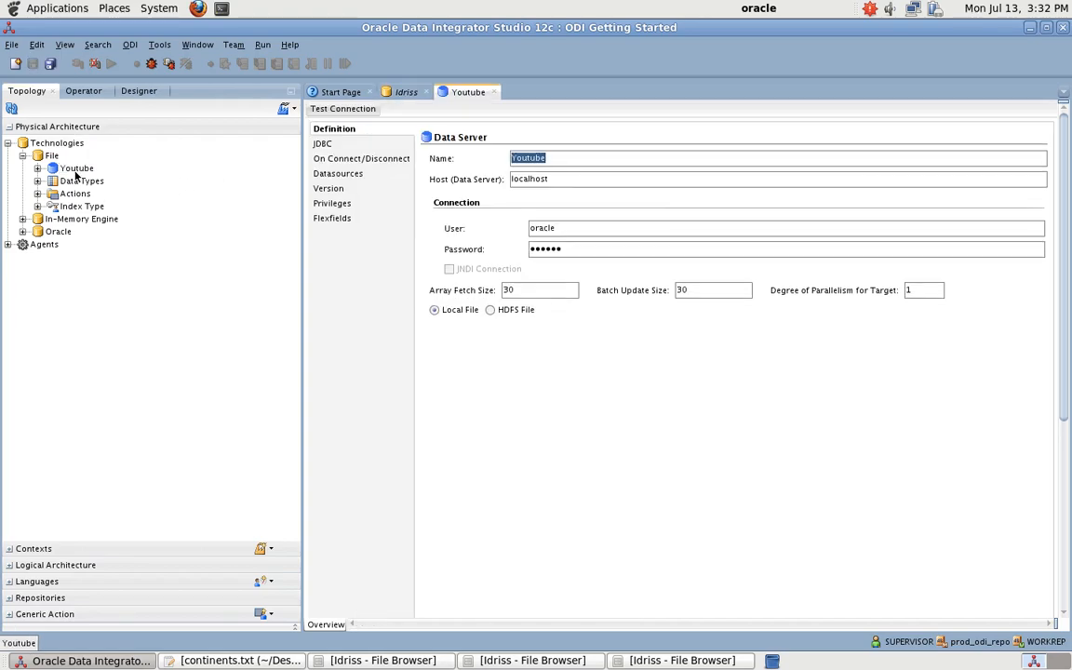
pyautogui.click(494, 92)
pyautogui.click(446, 141)
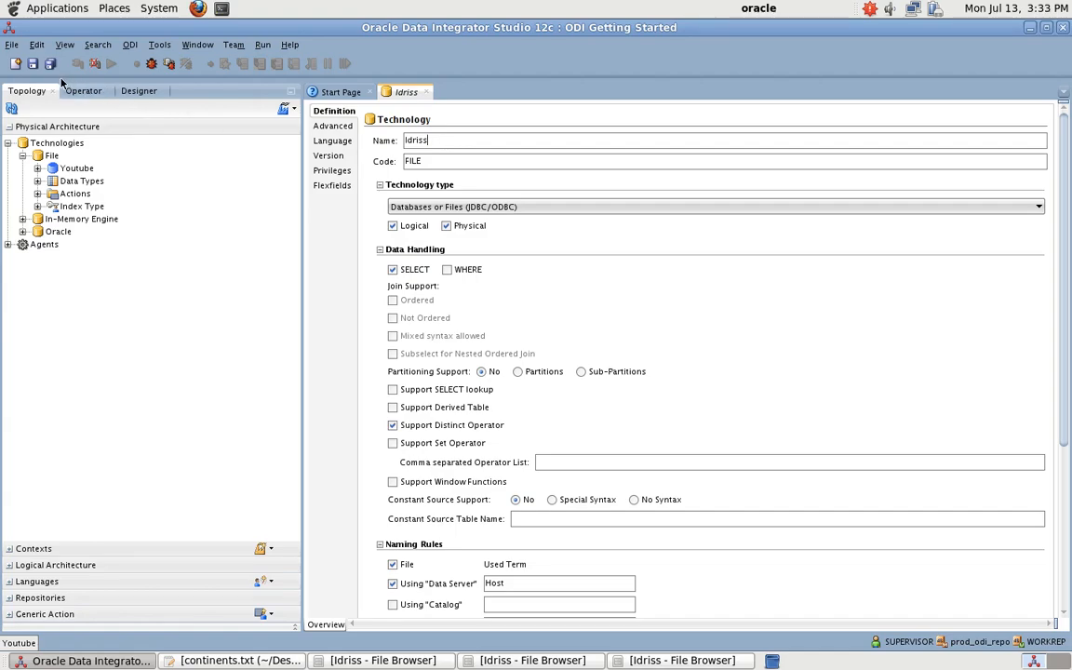
# Step: Save the renamed Idriss technology and close its editor
pyautogui.click(32, 64)
pyautogui.click(56, 156)
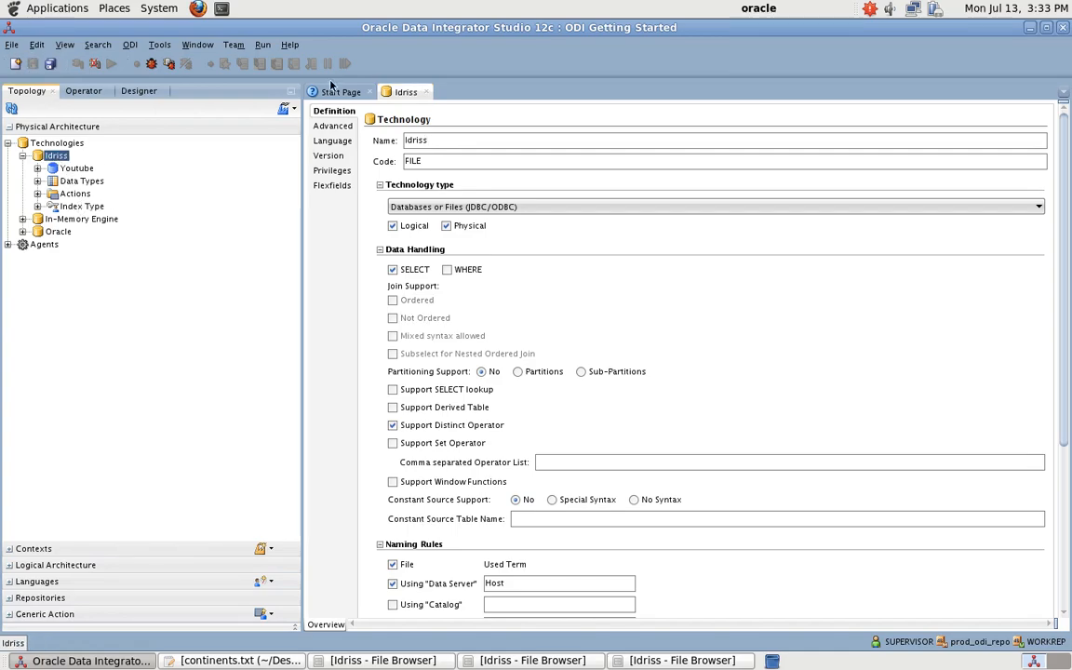
pyautogui.click(427, 92)
# Step: Create a new physical schema under the Youtube data server and select its Directory (Schema) value for editing
pyautogui.click(84, 170)
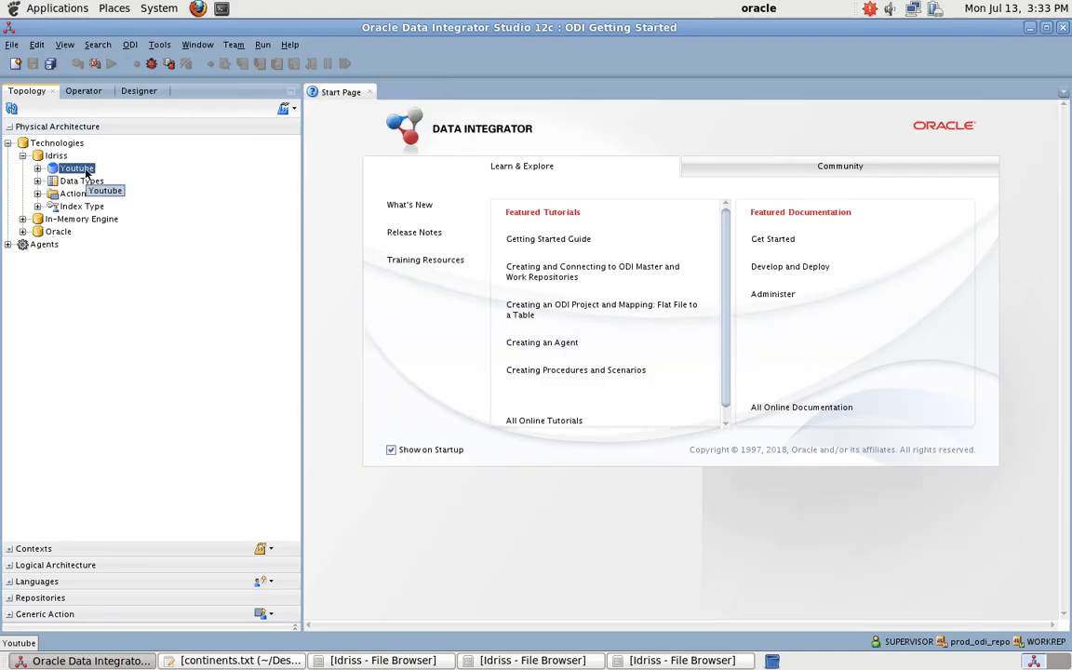
pyautogui.rightClick(86, 171)
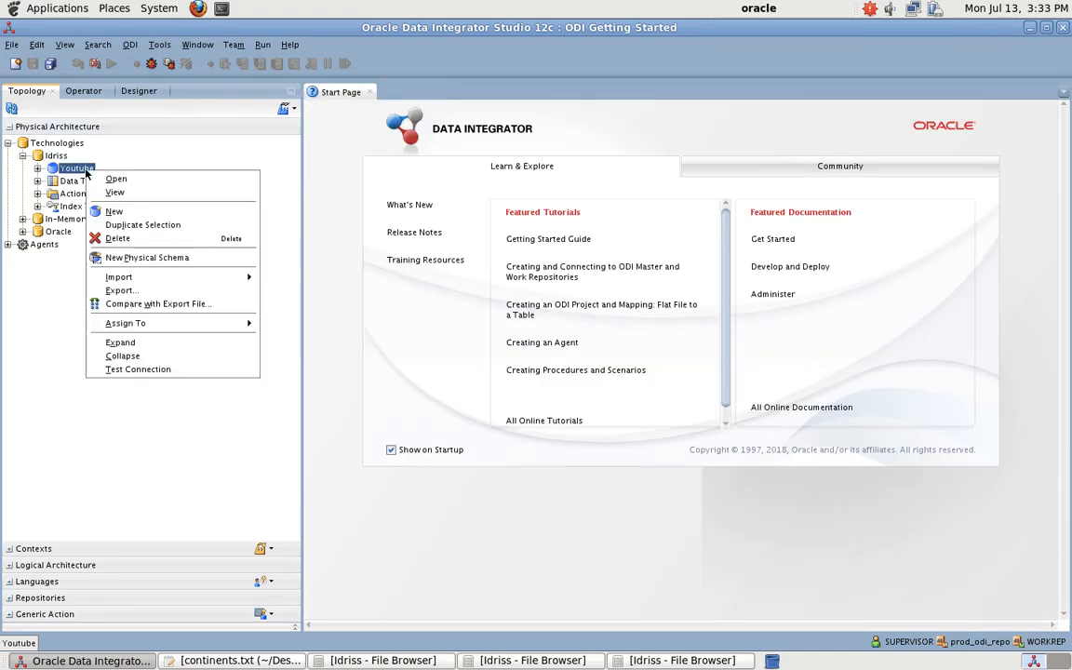
pyautogui.click(121, 258)
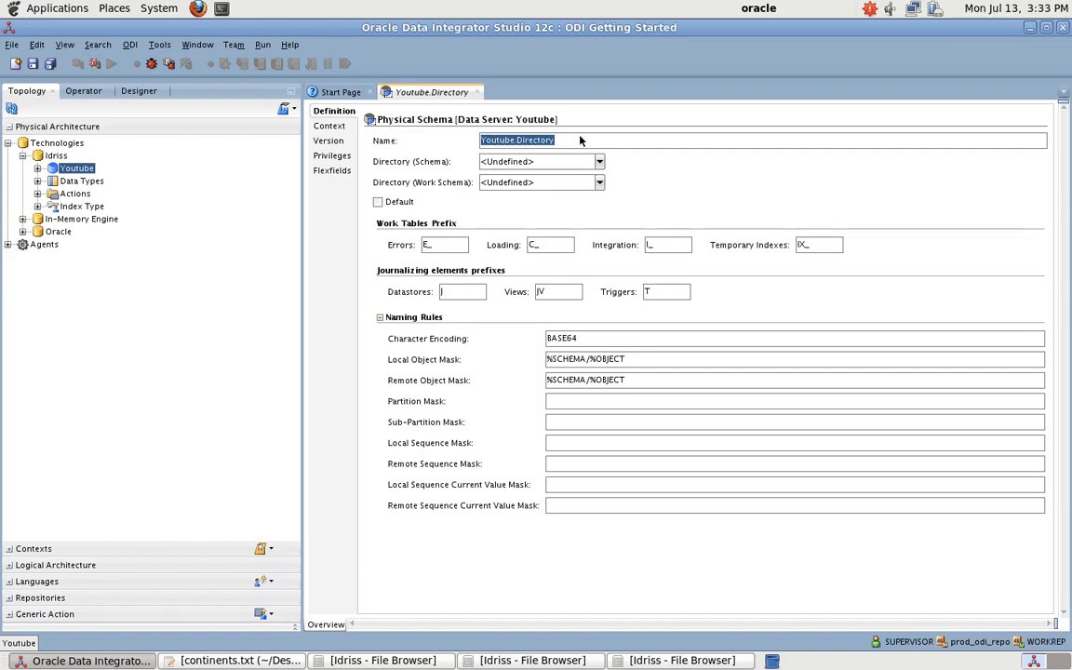
pyautogui.click(581, 139)
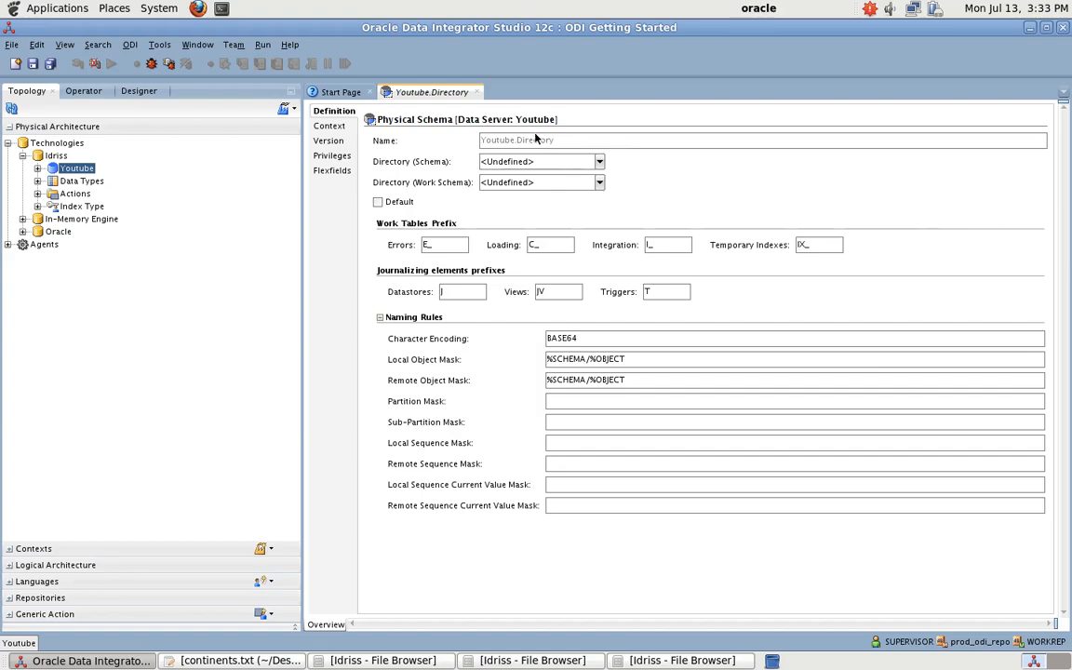
pyautogui.doubleClick(525, 162)
# Step: Check the Idriss folder on the desktop and read the guide's data server definition instructions, returning to the new physical schema
pyautogui.click(1031, 28)
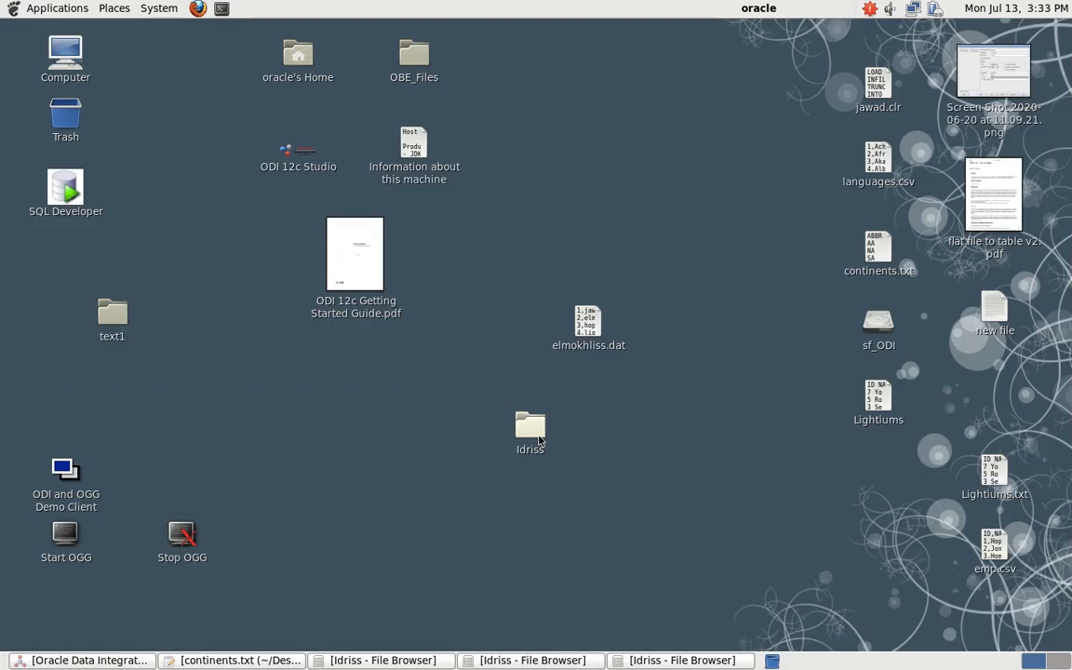
pyautogui.click(130, 661)
pyautogui.hotkey('ctrl', 'Left')
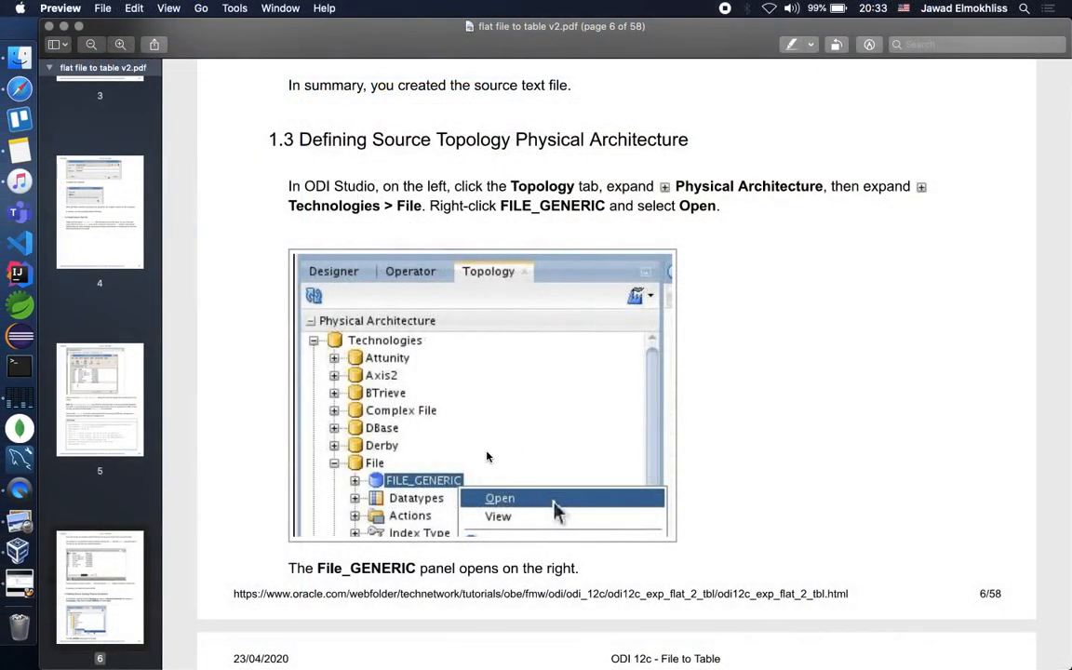
pyautogui.scroll(-10, 487, 455)
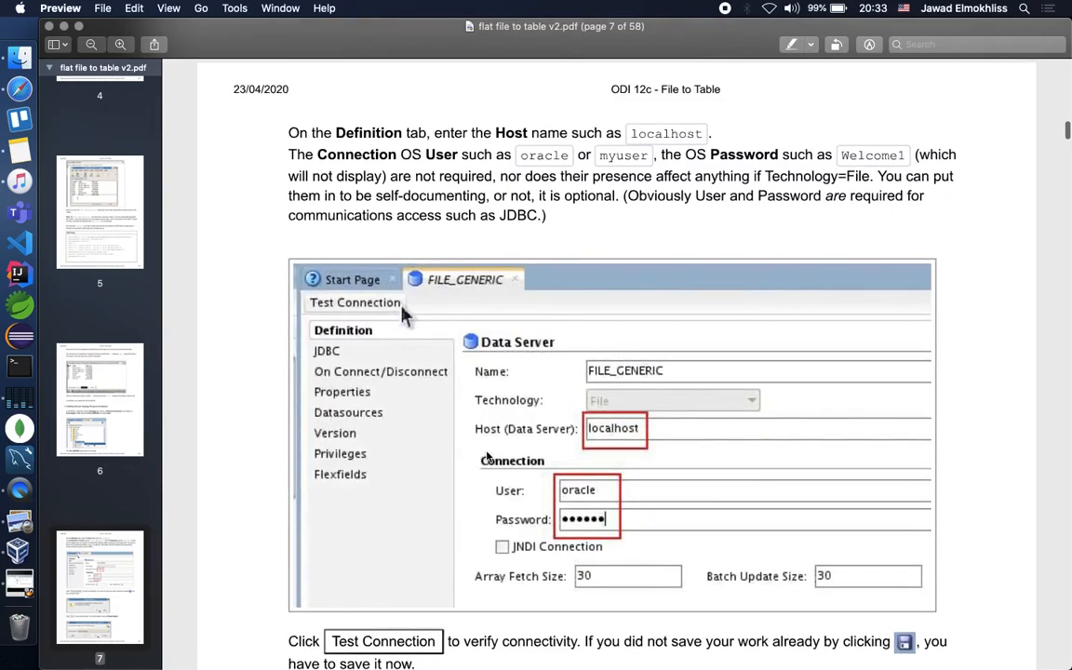
pyautogui.scroll(-5, 486, 454)
pyautogui.hotkey('ctrl', 'Right')
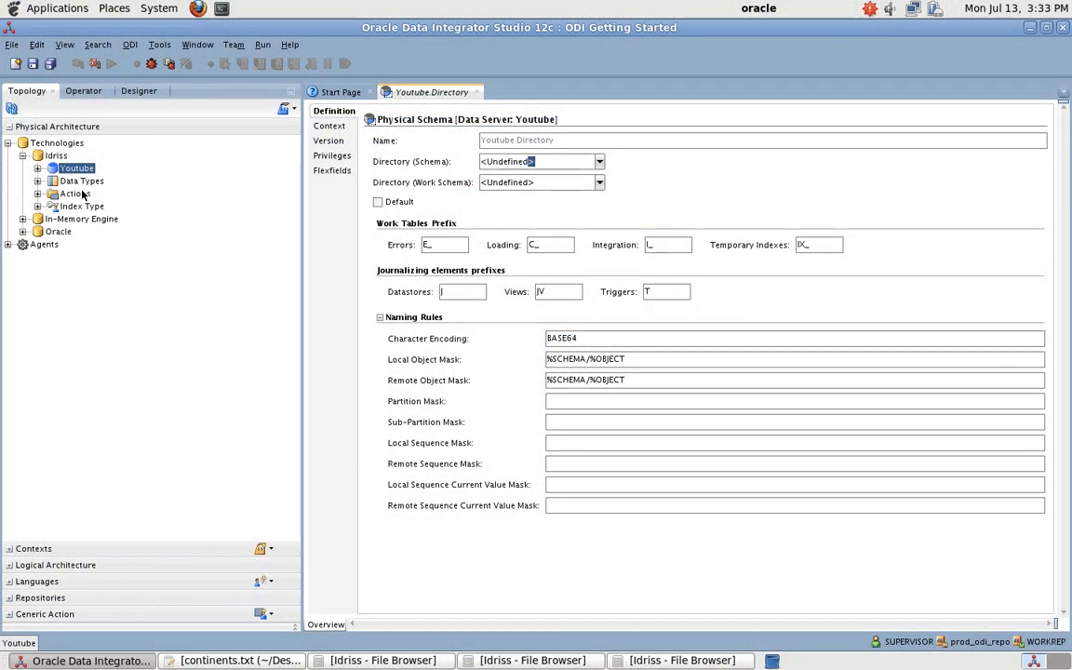
# Step: Copy the schema directory path from the existing FILE_GENERIC./home/oracle/Desktop physical schema, and close that schema without saving changes
pyautogui.click(38, 168)
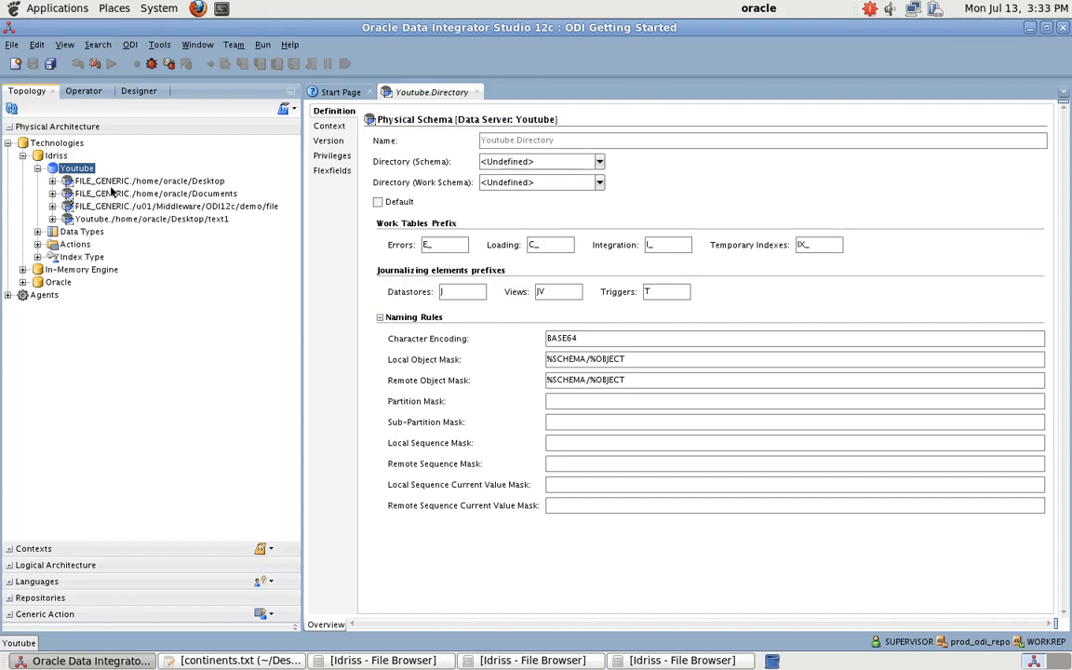
pyautogui.doubleClick(114, 179)
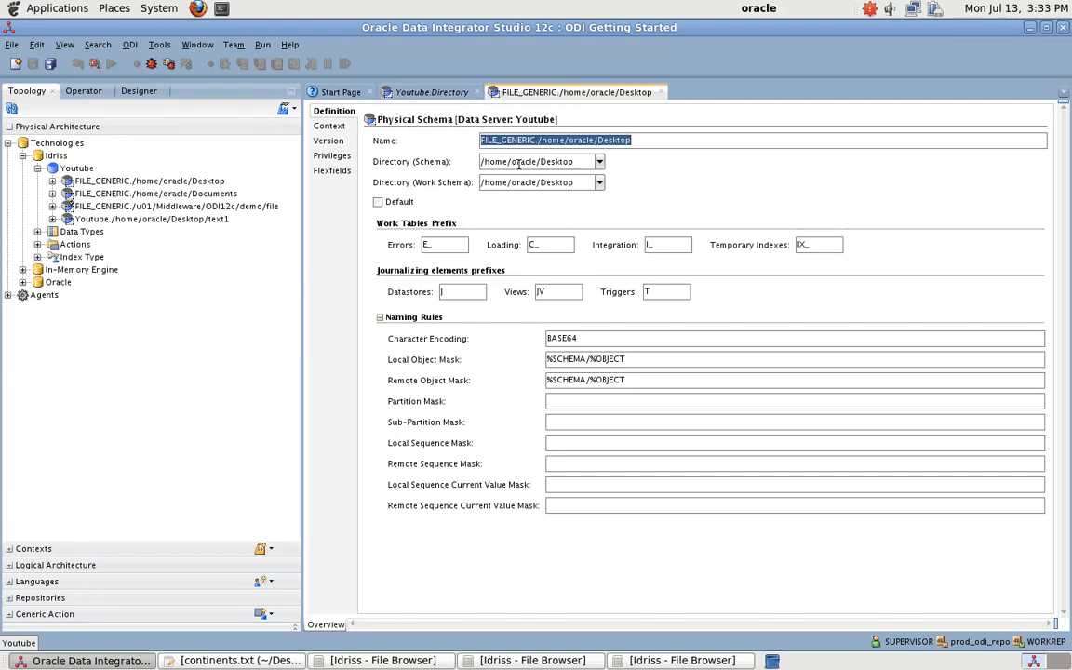
pyautogui.click(476, 161)
pyautogui.hotkey('ctrl', 'c')
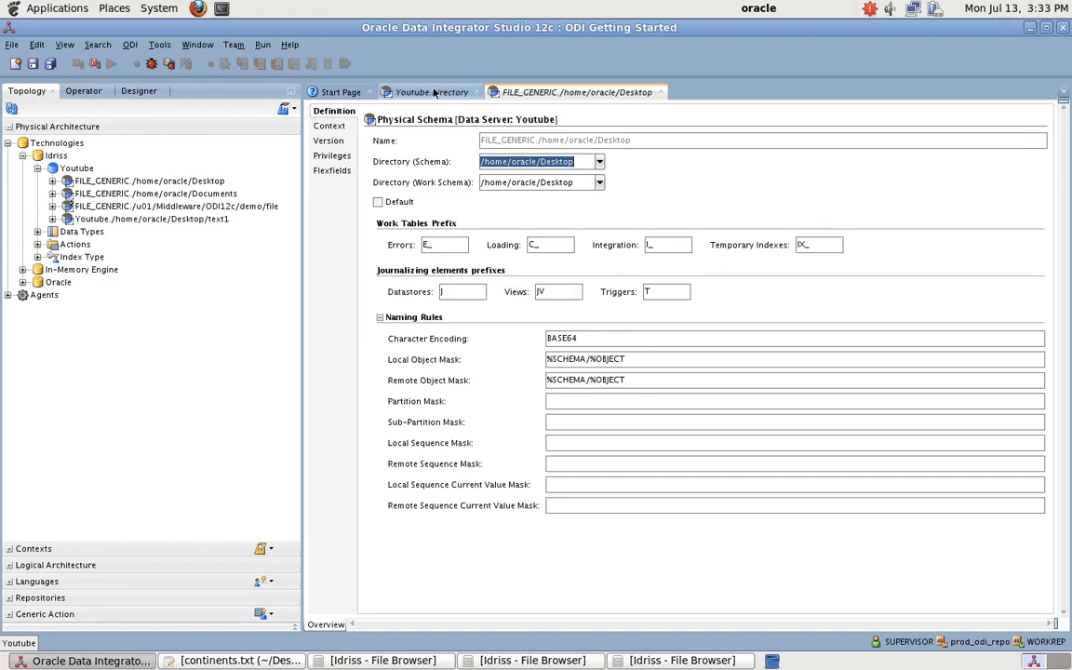
pyautogui.click(434, 92)
pyautogui.click(532, 161)
pyautogui.click(531, 161)
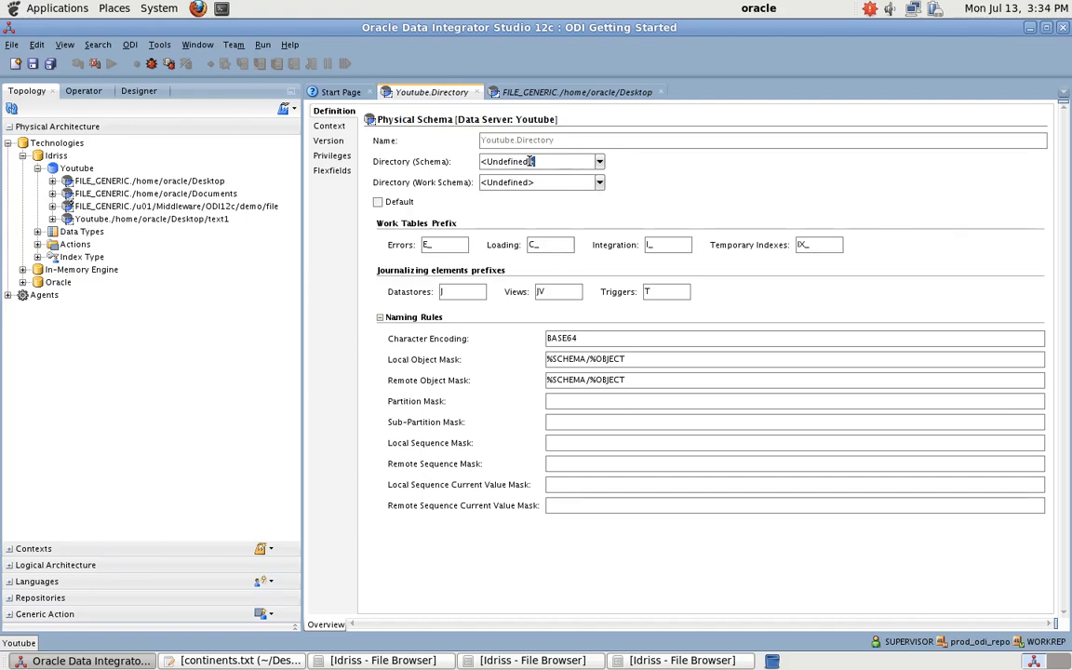
pyautogui.click(596, 93)
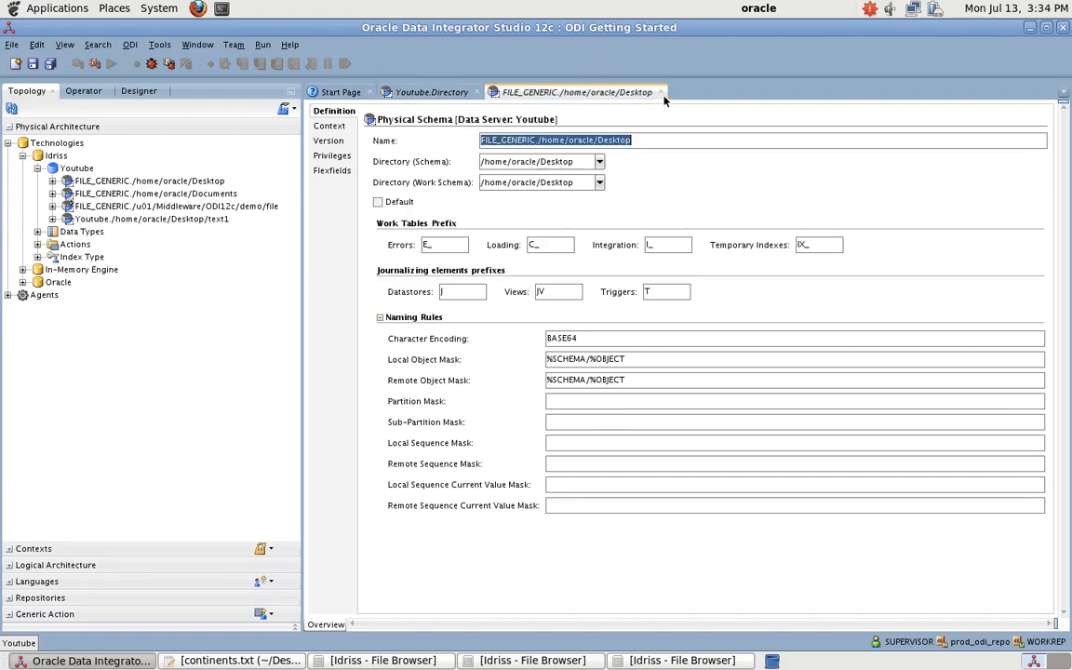
pyautogui.click(660, 92)
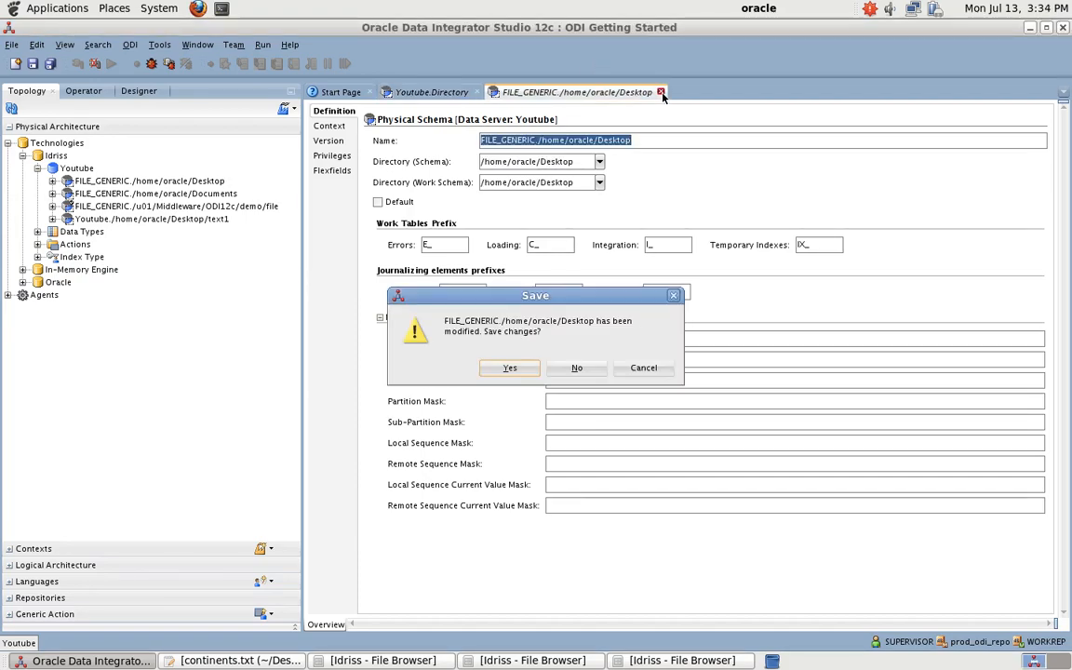
pyautogui.click(579, 369)
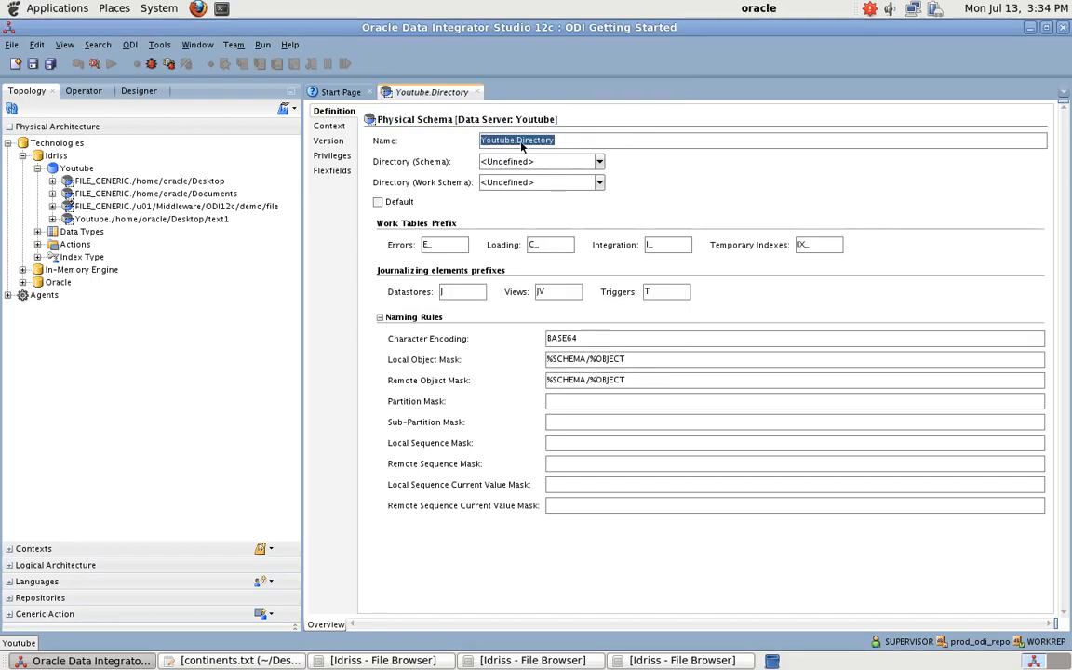
# Step: Set the new physical schema's Directory (Schema) to /home/oracle/Desktop/Idriss
pyautogui.click(531, 161)
pyautogui.write('/home/oracle/Desktop/')
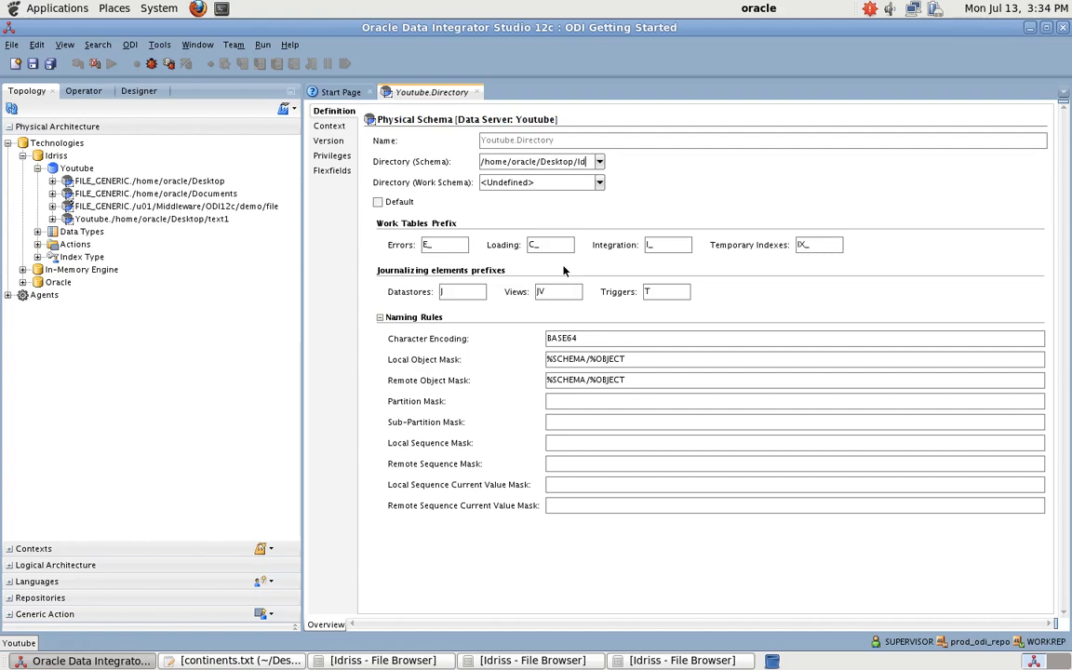
pyautogui.write('Idriss')
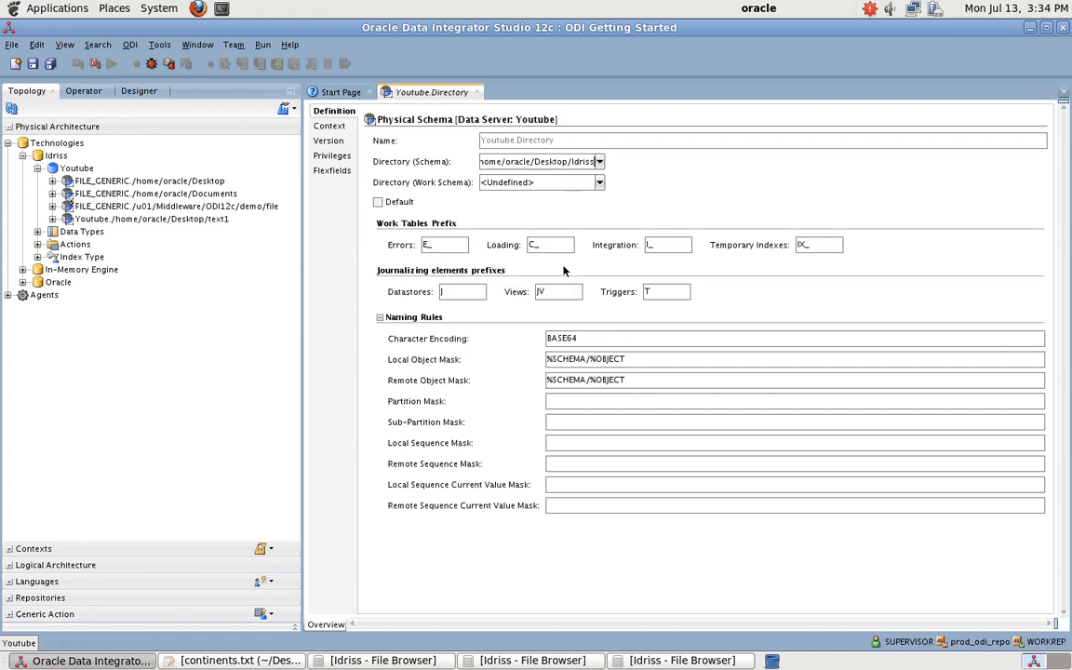
# Step: Set the physical schema's Directory (Work Schema) to /home/oracle/Desktop/Idriss, save the schema and acknowledge the context reminder
pyautogui.click(551, 182)
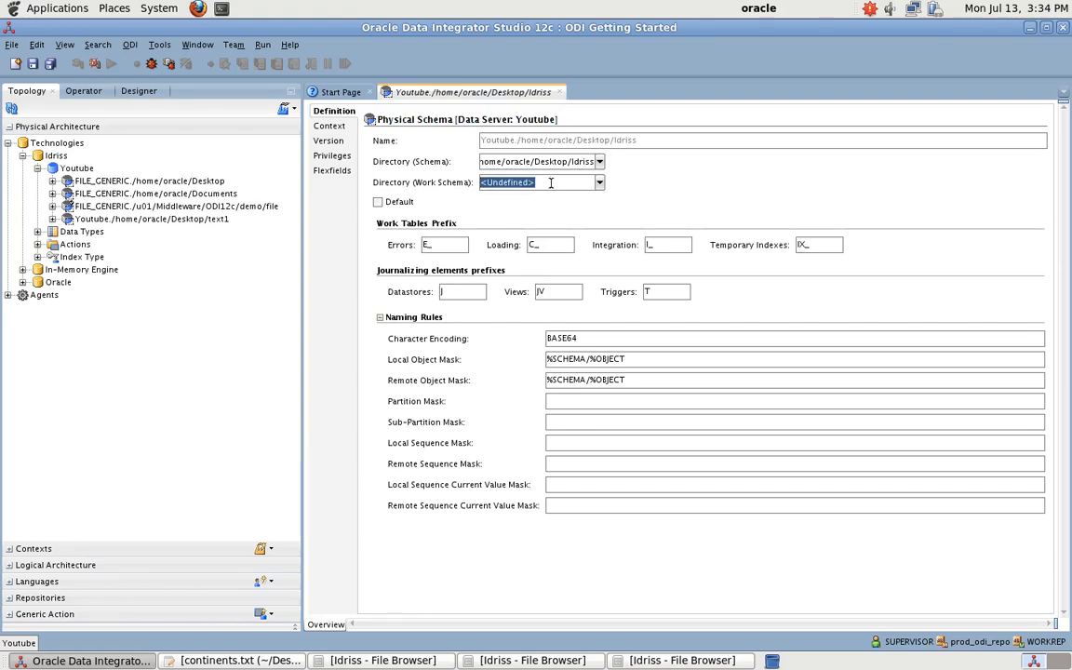
pyautogui.hotkey('ctrl', 'v')
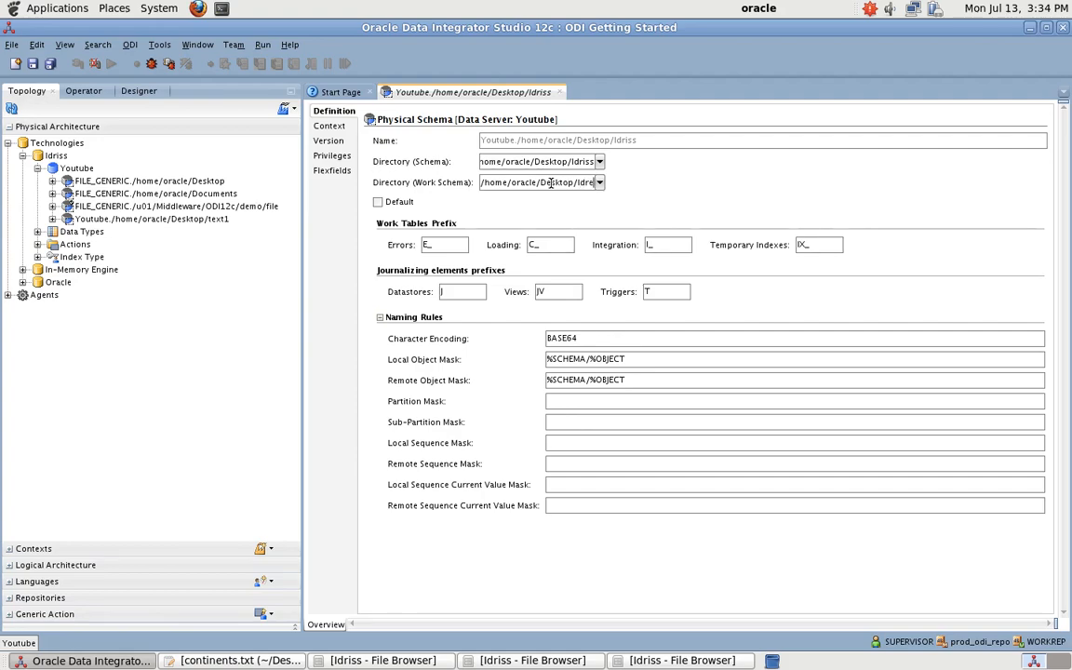
pyautogui.write('/Idriss')
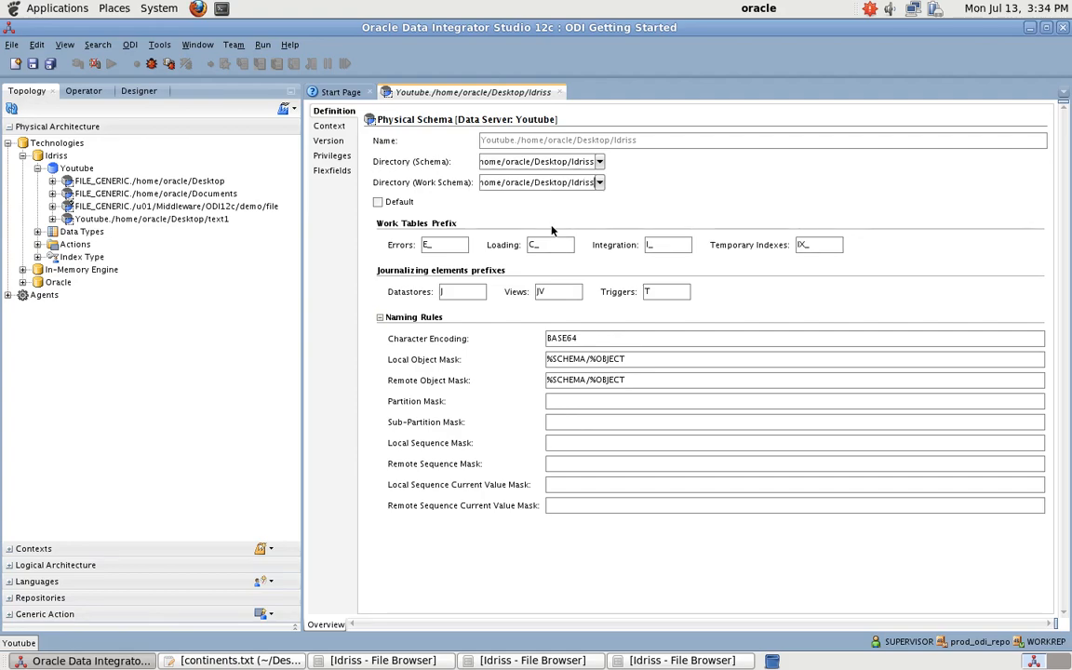
pyautogui.click(33, 63)
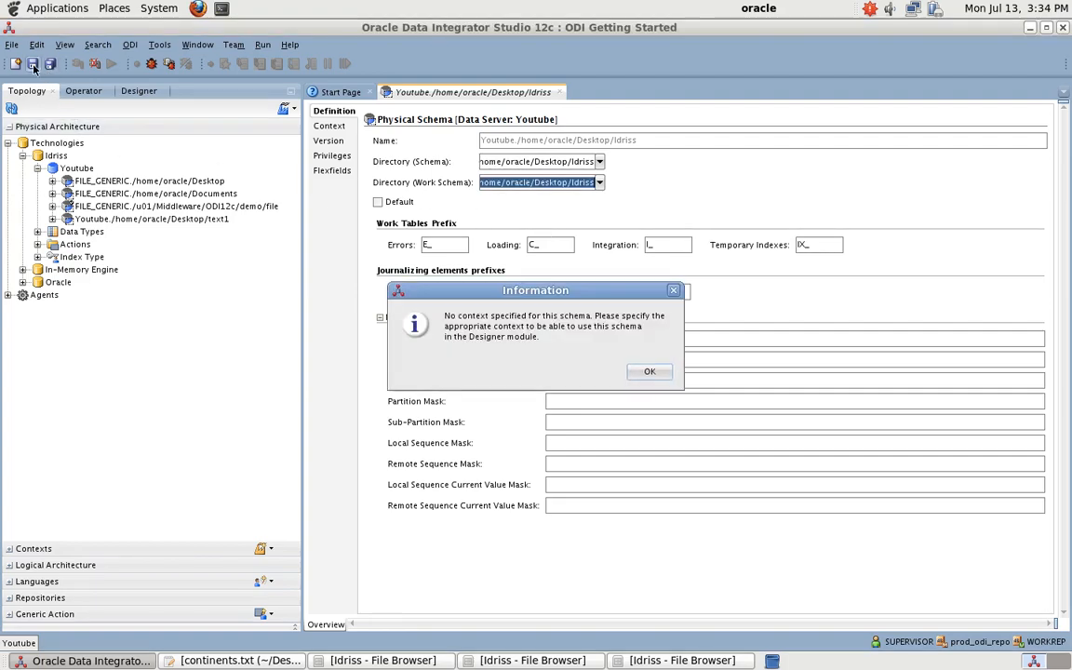
pyautogui.click(644, 374)
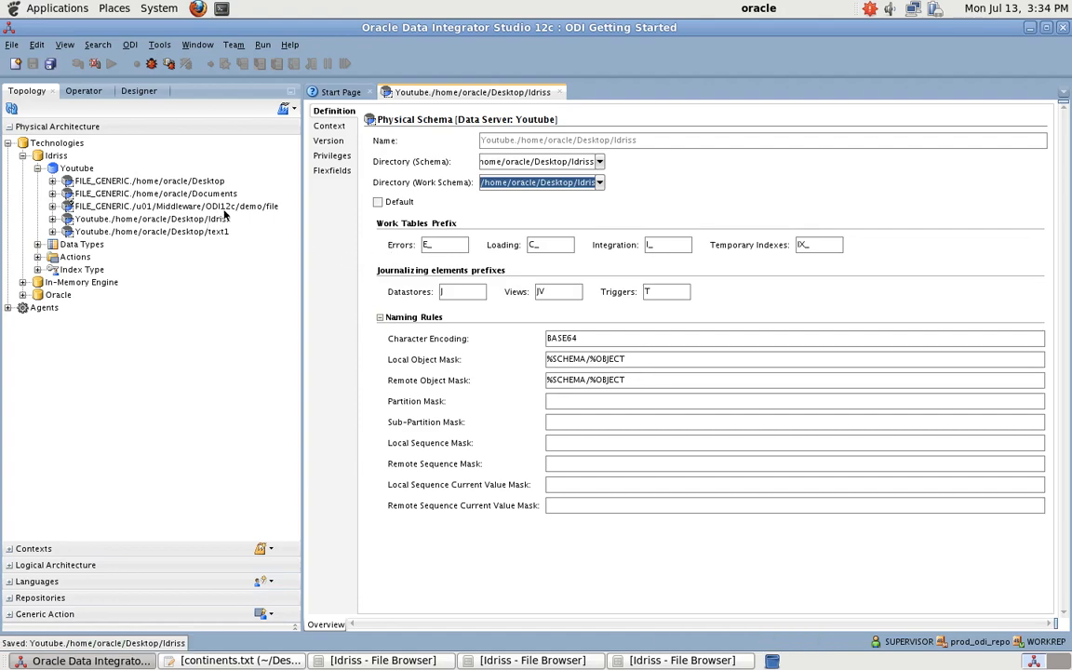
# Step: Locate the new /home/oracle/Desktop/Idriss physical schema under Youtube and review the guide's data server definition instructions
pyautogui.click(222, 220)
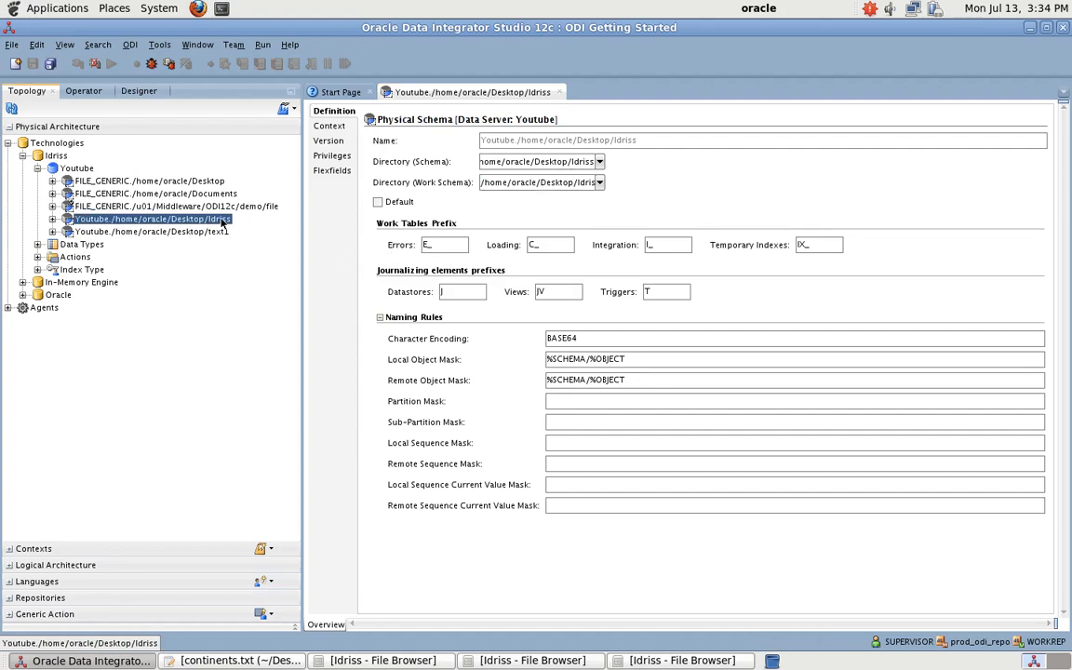
pyautogui.rightClick(221, 221)
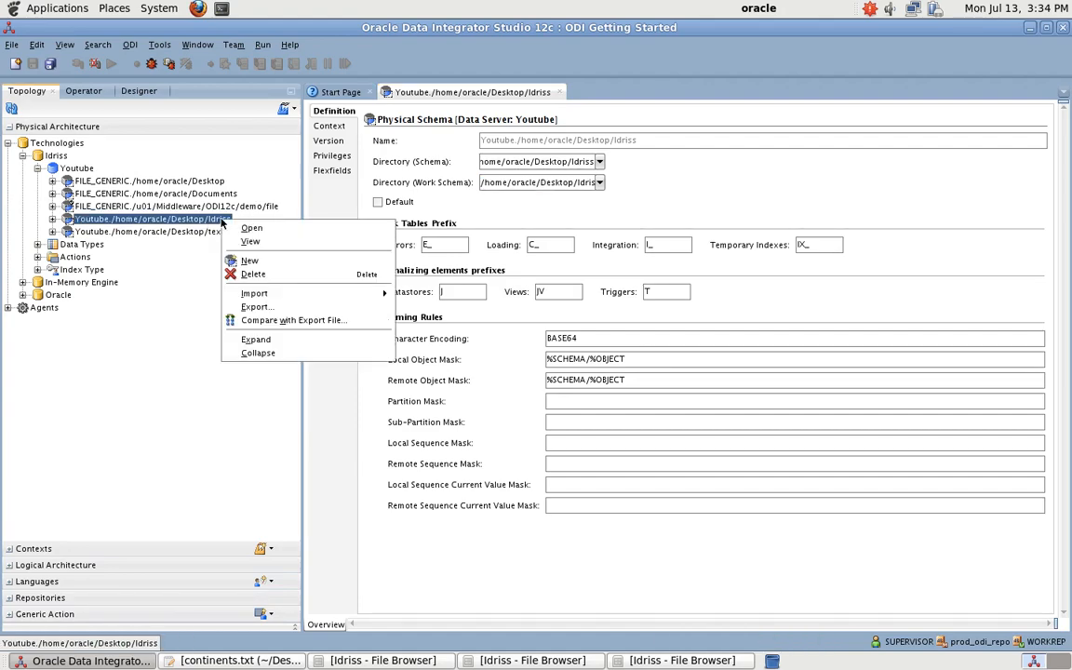
pyautogui.click(165, 311)
pyautogui.click(202, 221)
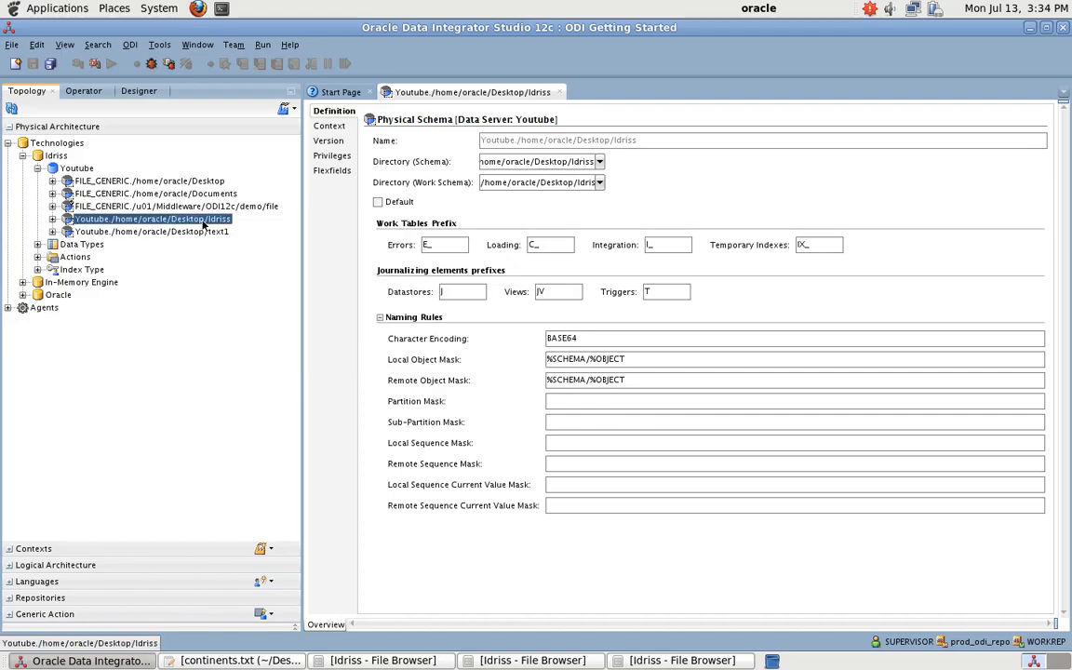
pyautogui.hotkey('ctrl', 'Left')
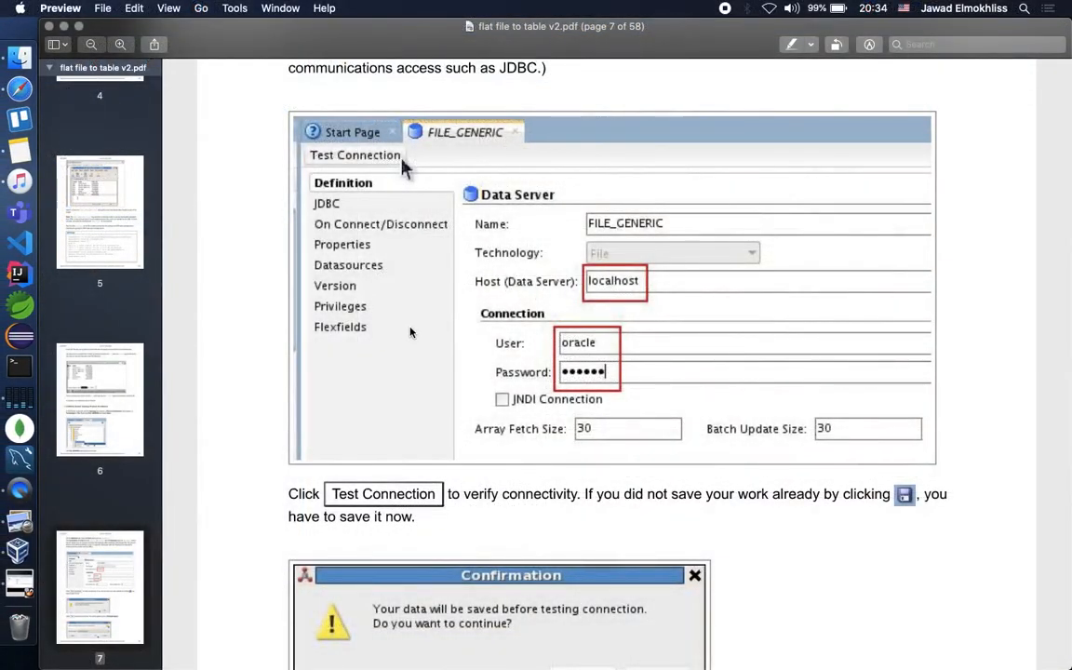
pyautogui.scroll(5, 526, 401)
pyautogui.scroll(4, 526, 402)
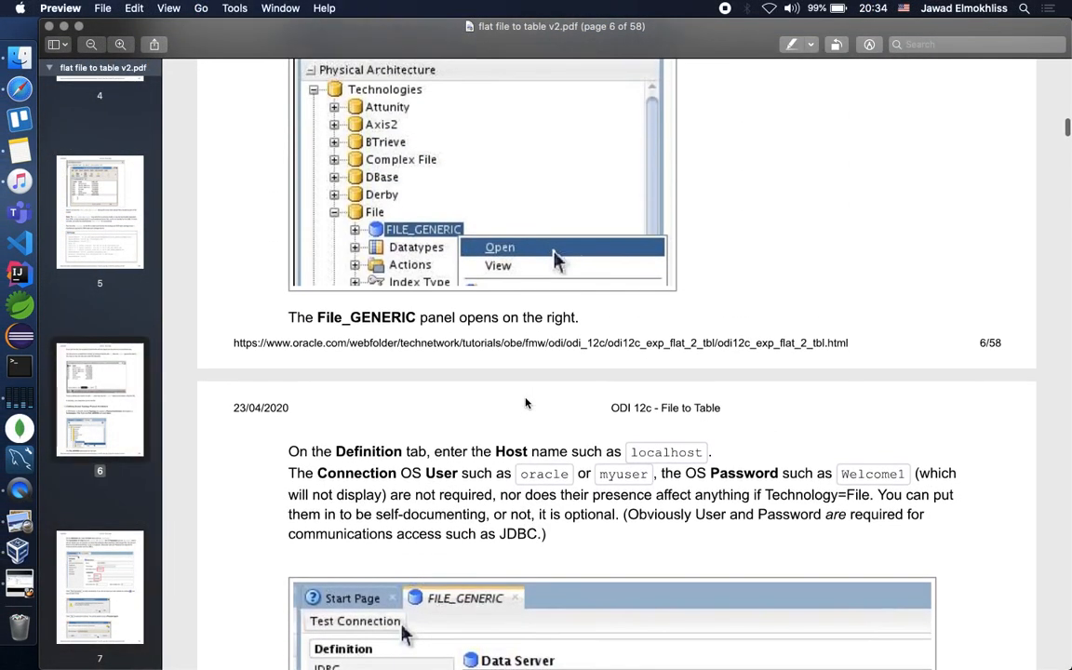
pyautogui.scroll(-4, 513, 370)
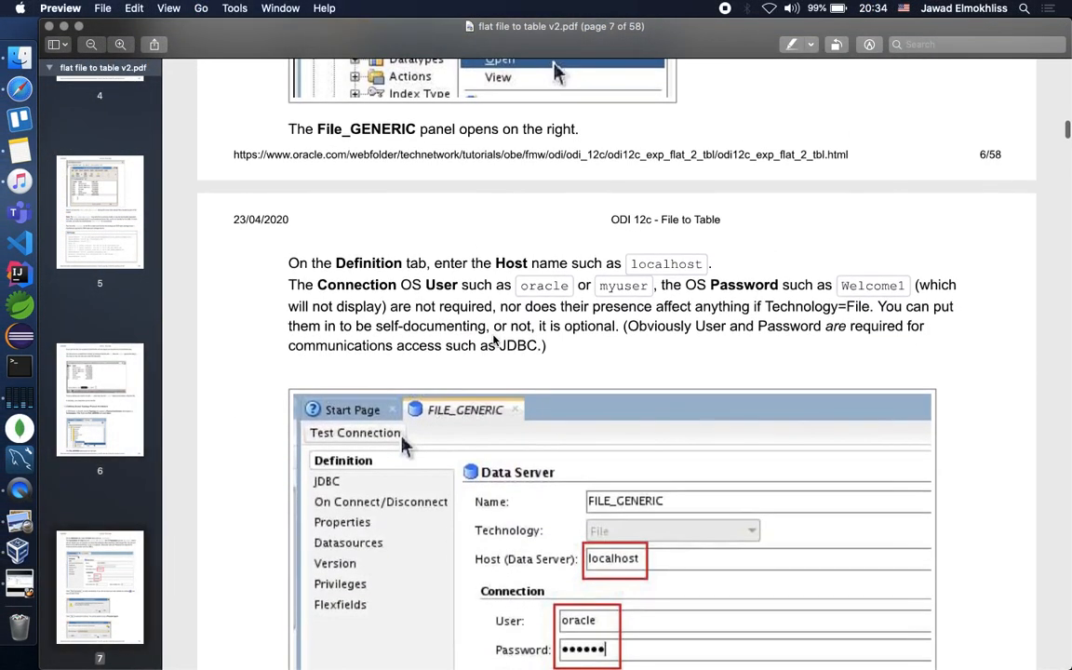
pyautogui.scroll(4, 495, 341)
pyautogui.scroll(2, 495, 341)
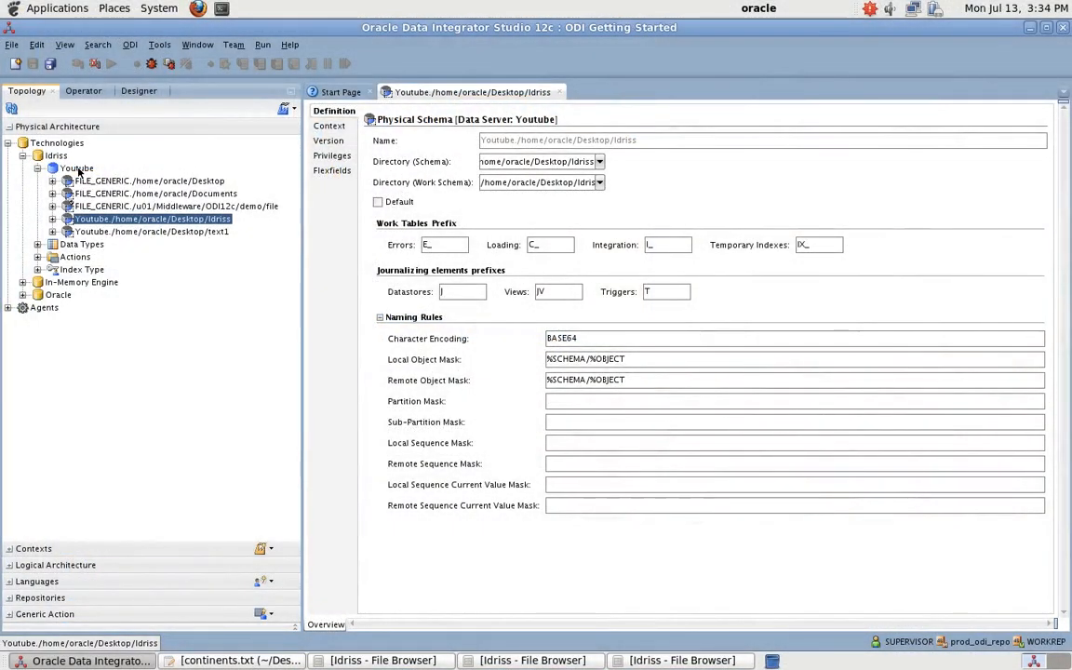
# Step: Open the Youtube data server's definition and test its connection
pyautogui.click(79, 169)
pyautogui.rightClick(79, 169)
pyautogui.click(88, 177)
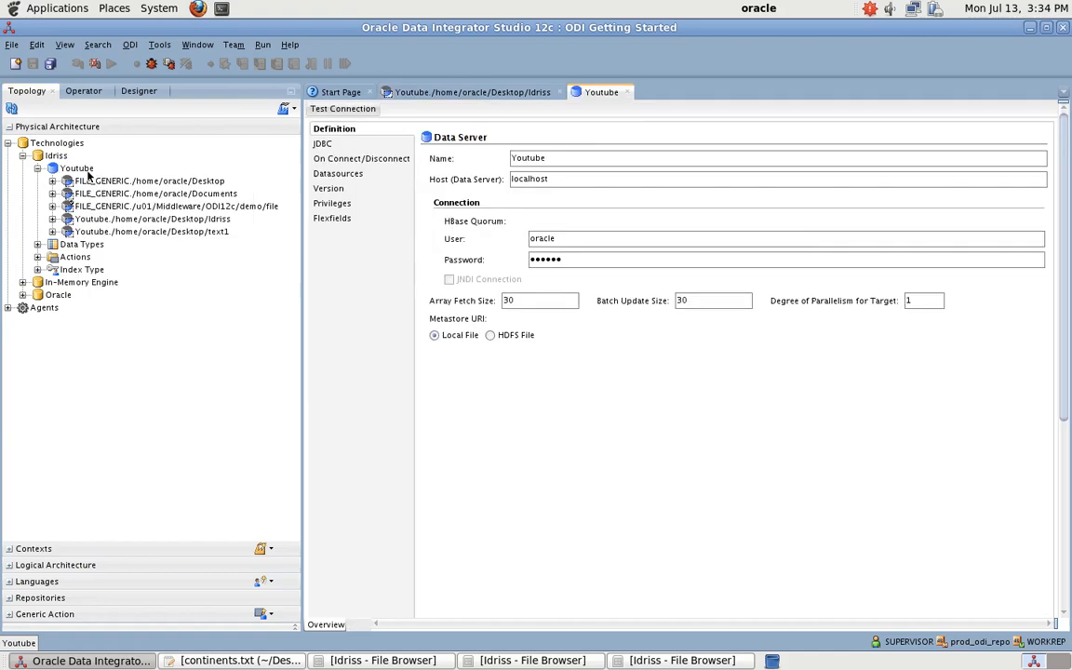
pyautogui.click(574, 156)
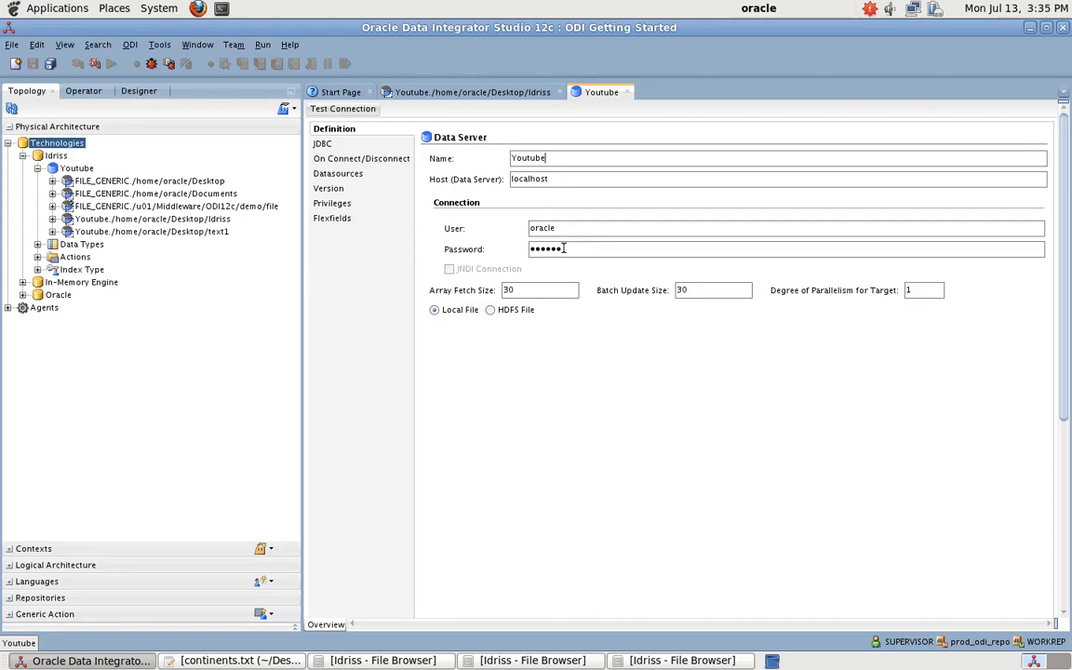
pyautogui.click(341, 109)
pyautogui.click(582, 376)
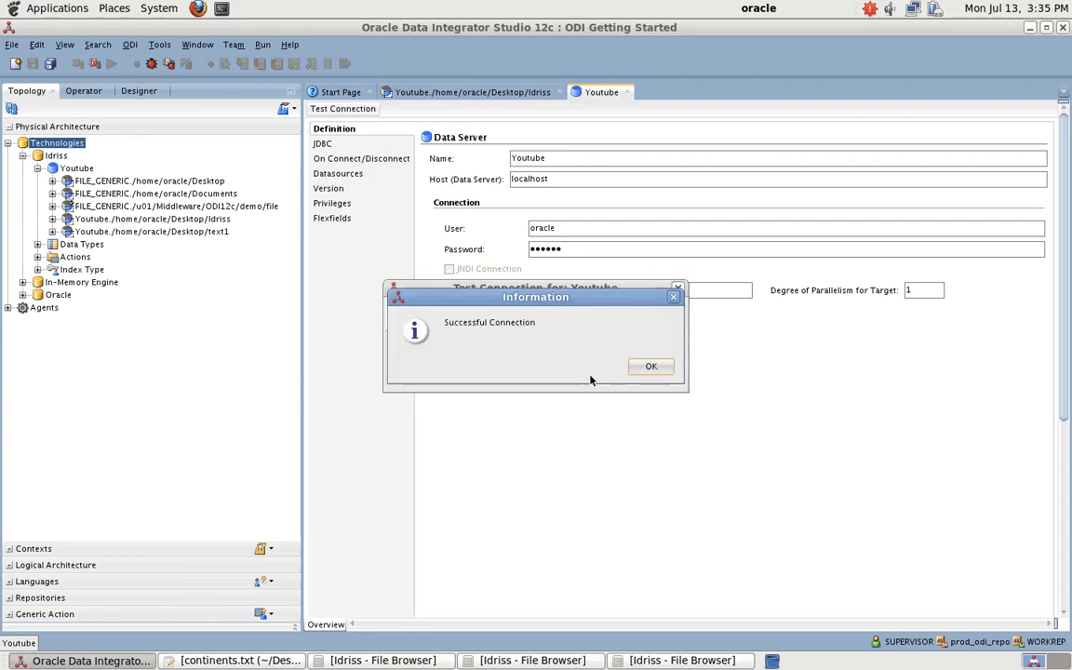
pyautogui.click(663, 371)
# Step: Read the guide from the new physical schema instructions through to Defining Source Topology Logical Architecture
pyautogui.click(228, 208)
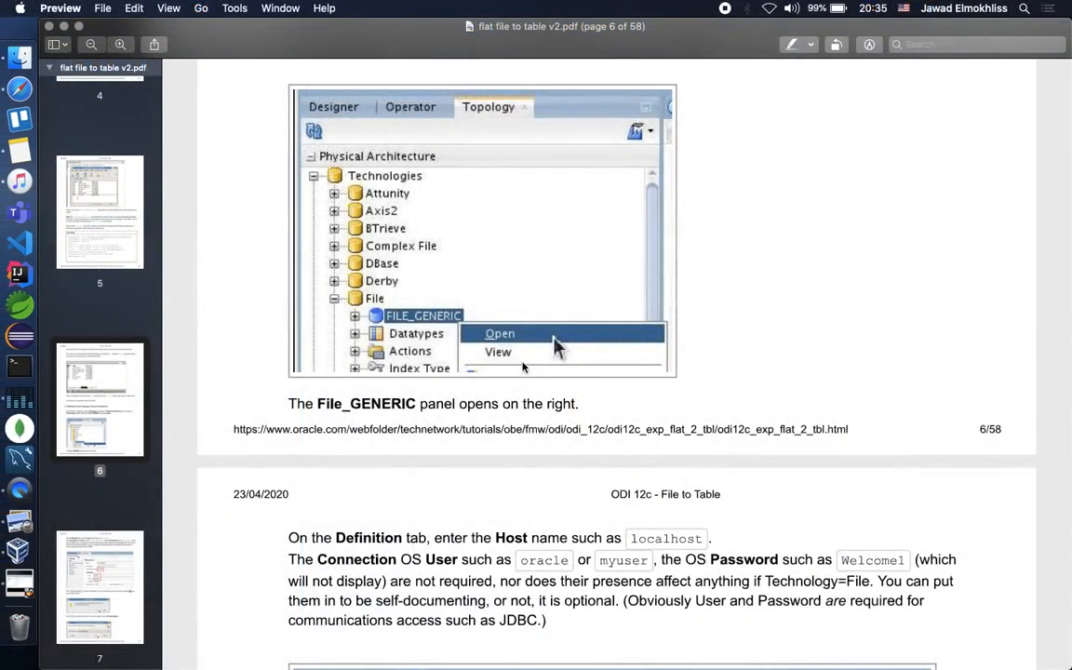
pyautogui.scroll(-20, 522, 367)
pyautogui.scroll(-20, 523, 367)
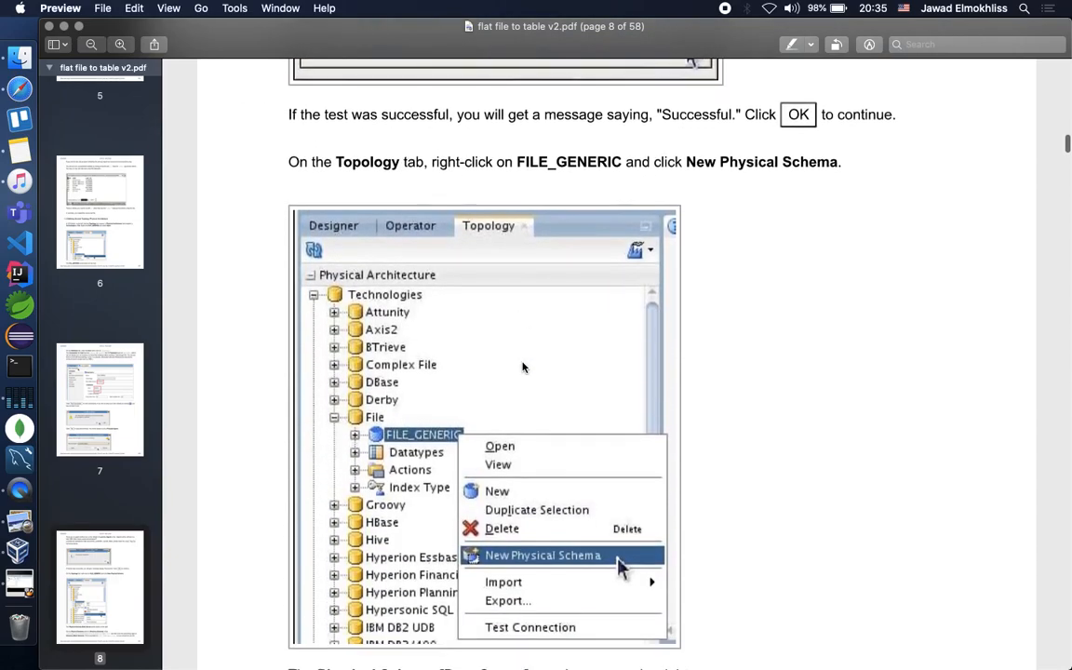
pyautogui.scroll(-5, 522, 367)
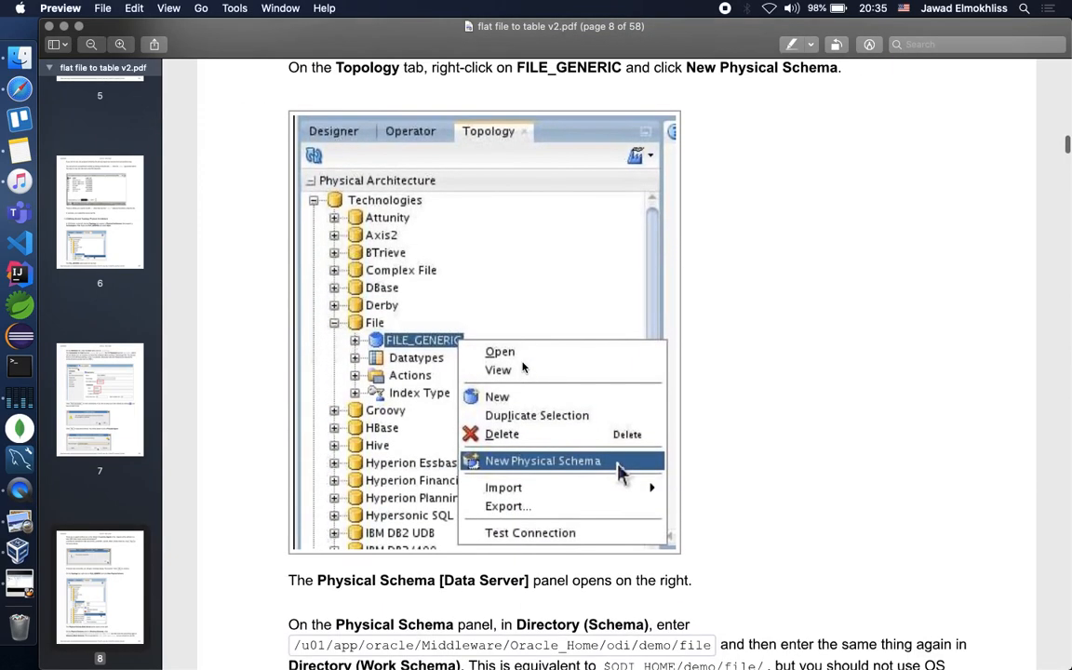
pyautogui.scroll(-7, 522, 366)
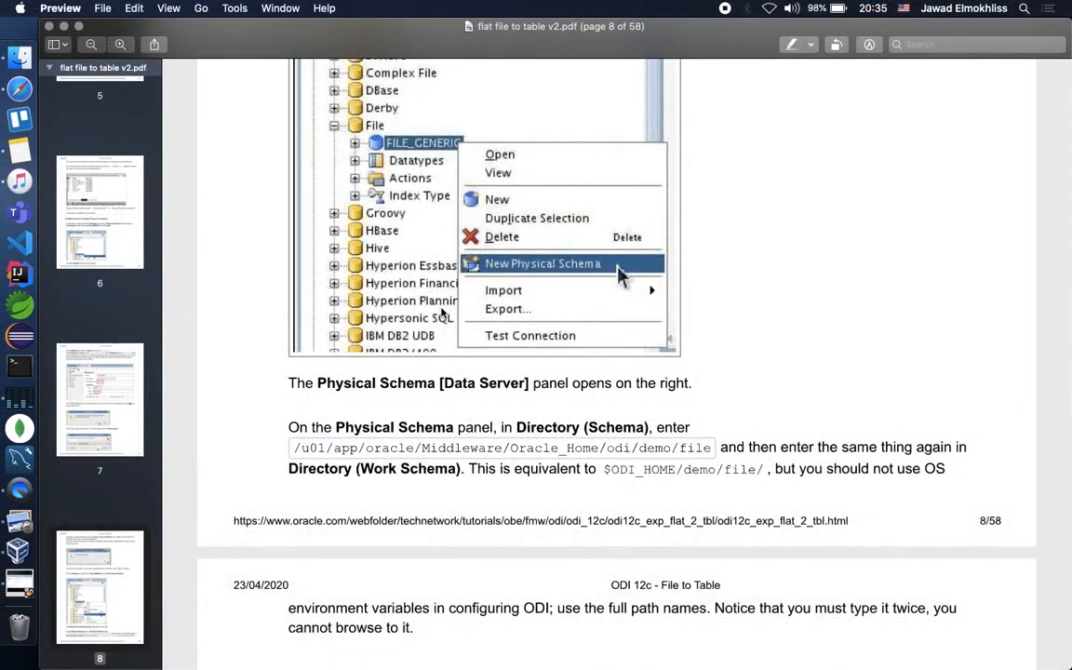
pyautogui.scroll(-5, 444, 316)
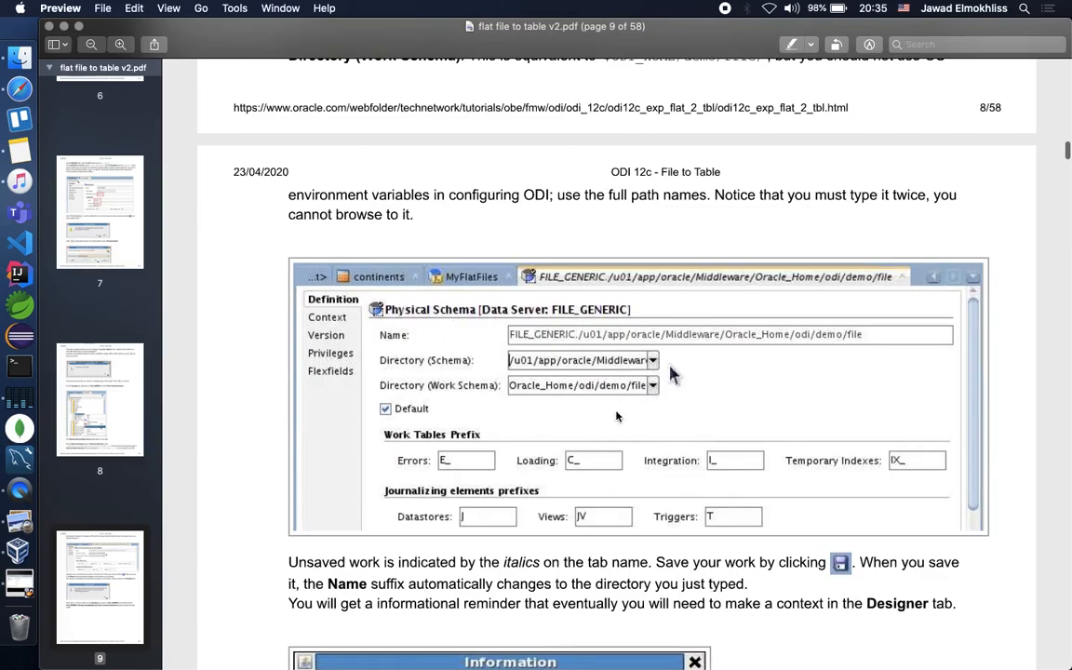
pyautogui.scroll(-15, 616, 416)
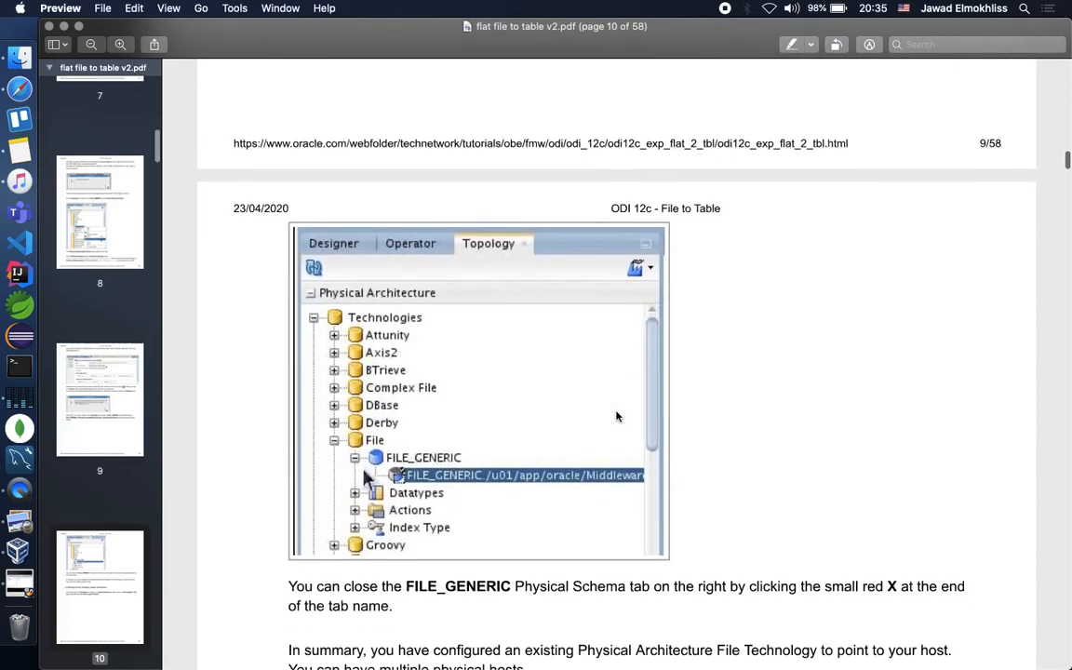
pyautogui.scroll(-2, 616, 416)
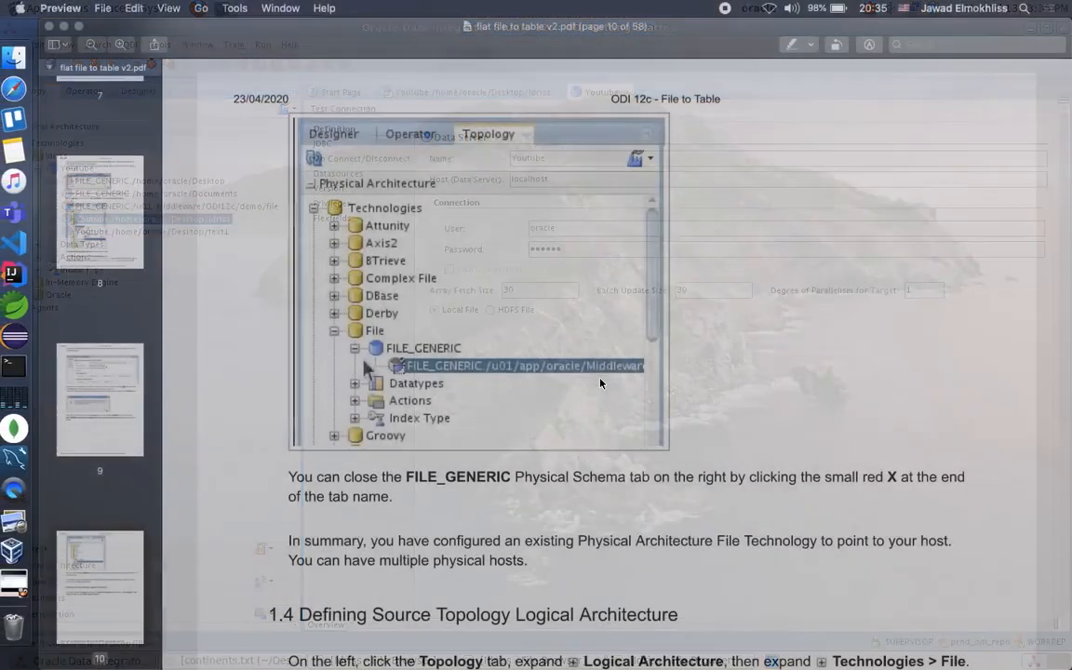
pyautogui.scroll(-4, 531, 450)
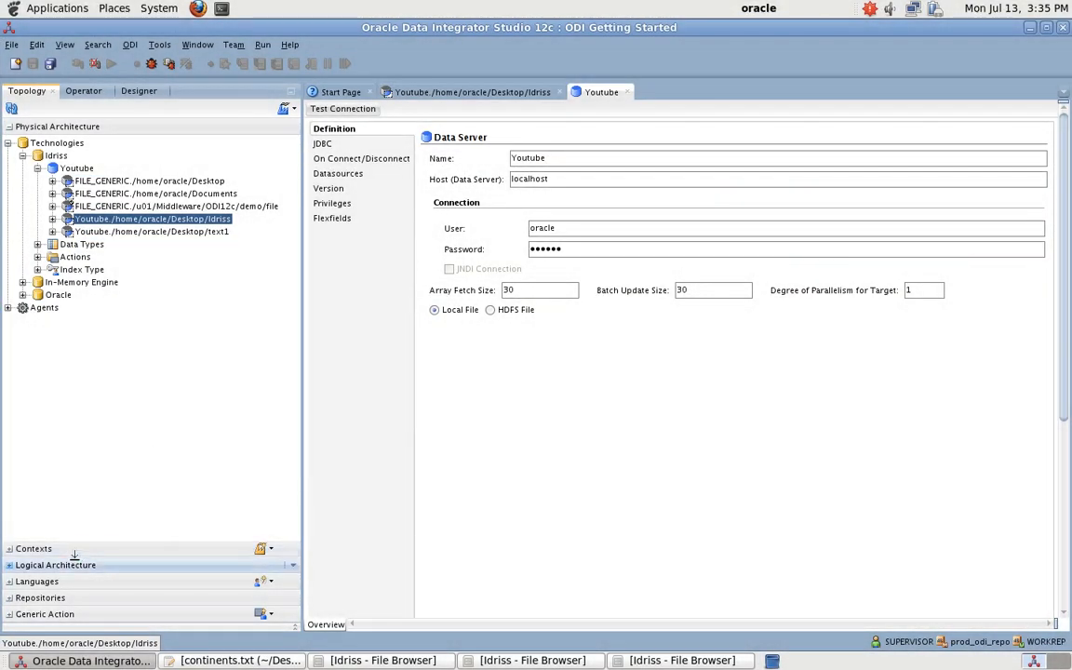
# Step: Expand the Logical Architecture down to the Idriss technology to show its logical schemas
pyautogui.click(71, 570)
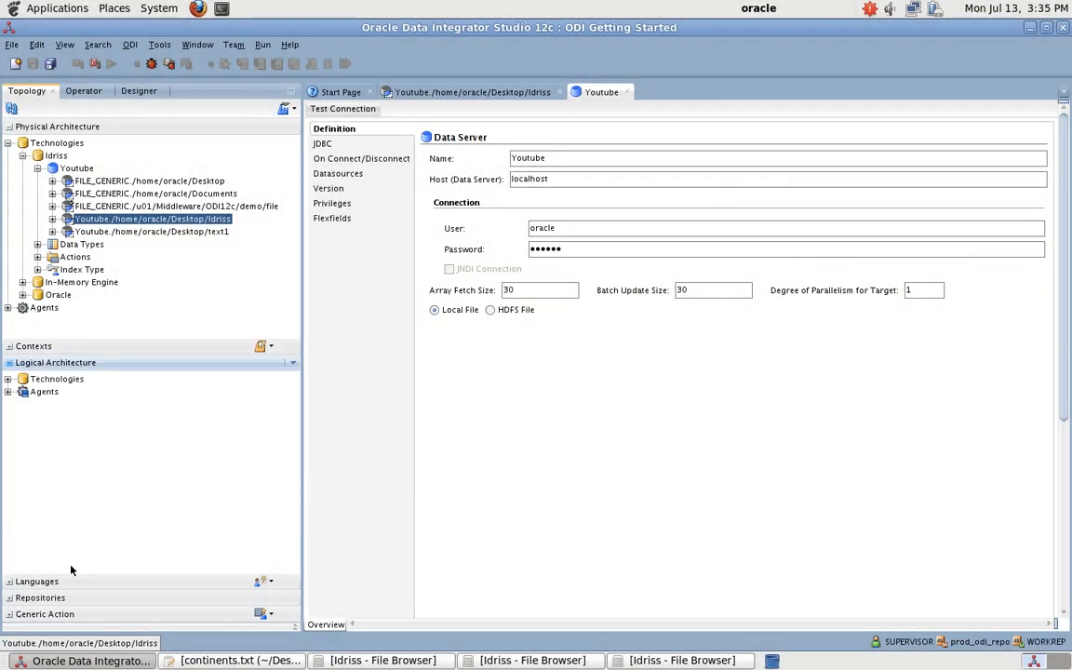
pyautogui.click(8, 379)
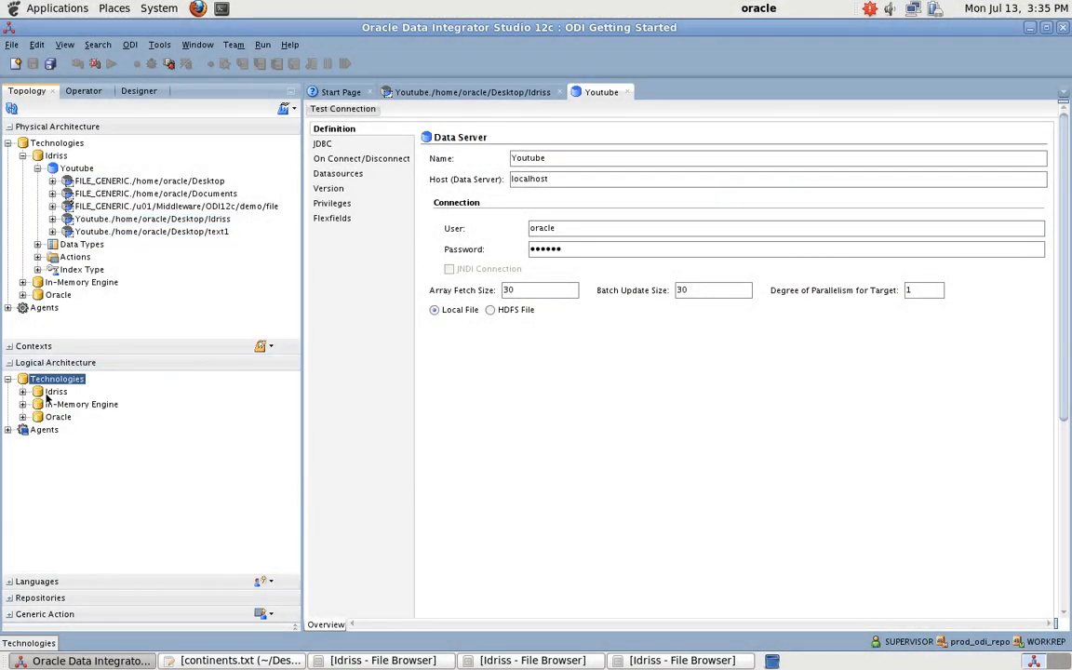
pyautogui.click(22, 392)
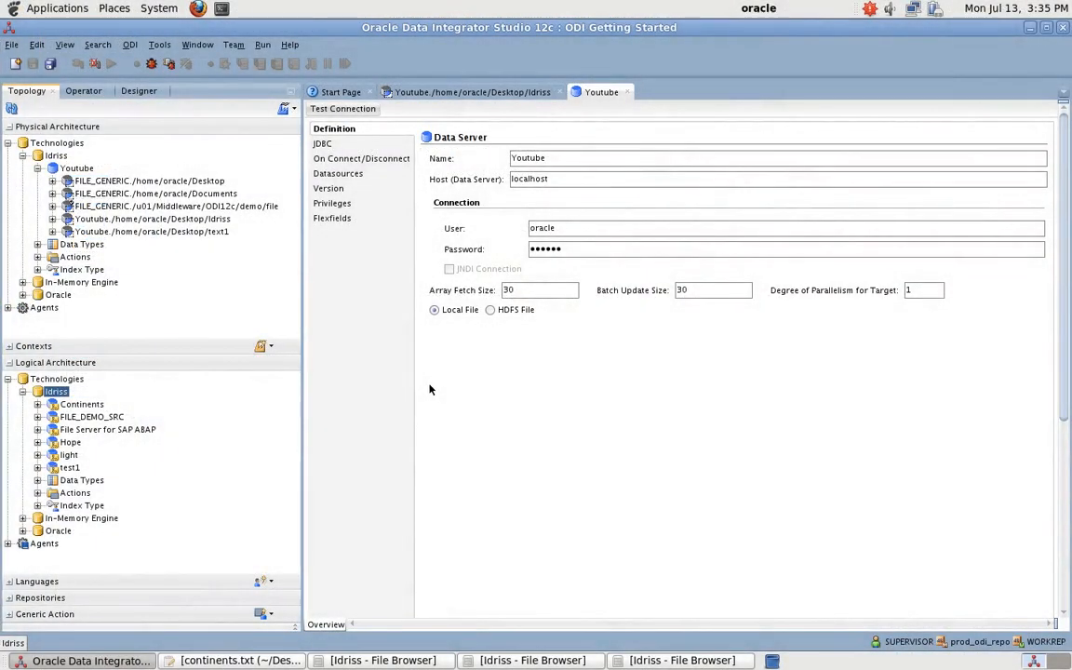
pyautogui.click(23, 392)
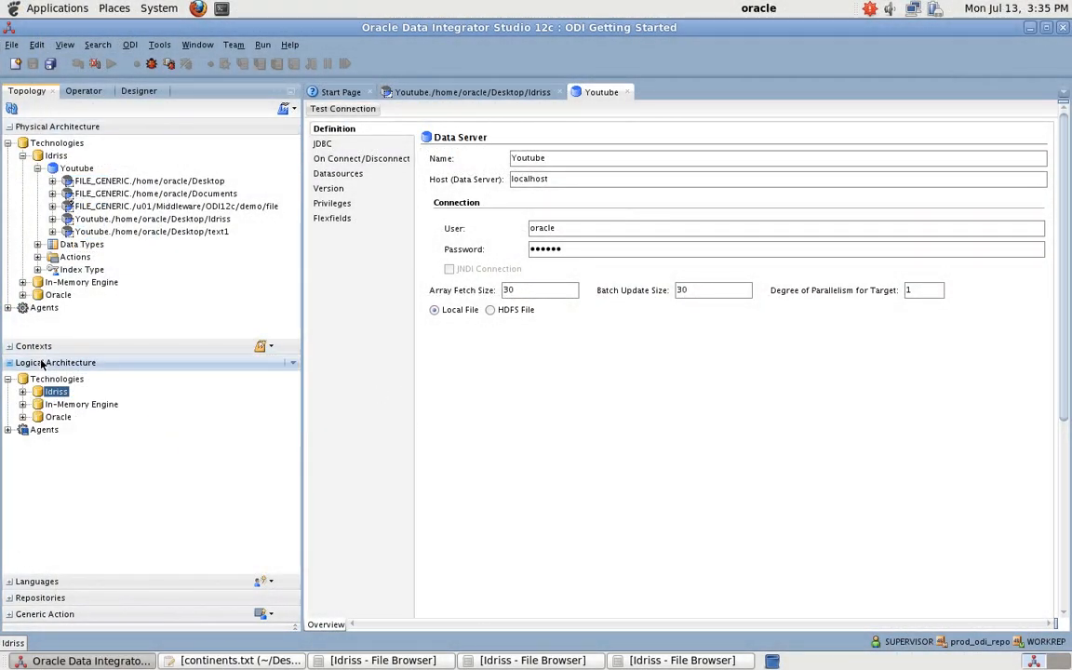
pyautogui.click(23, 392)
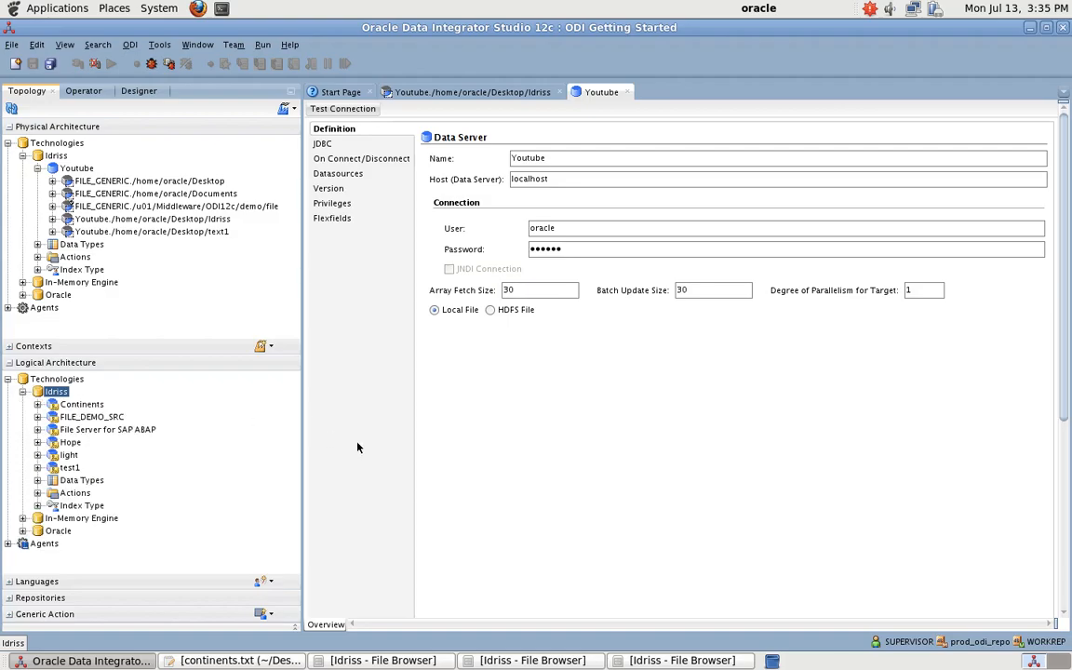
# Step: Read the guide's instructions for creating a new logical schema under the file technology, and return to ODI Studio
pyautogui.hotkey('ctrl', 'Left')
pyautogui.scroll(-5, 357, 448)
pyautogui.scroll(-2, 357, 448)
pyautogui.hotkey('ctrl', 'Right')
pyautogui.hotkey('ctrl', 'Left')
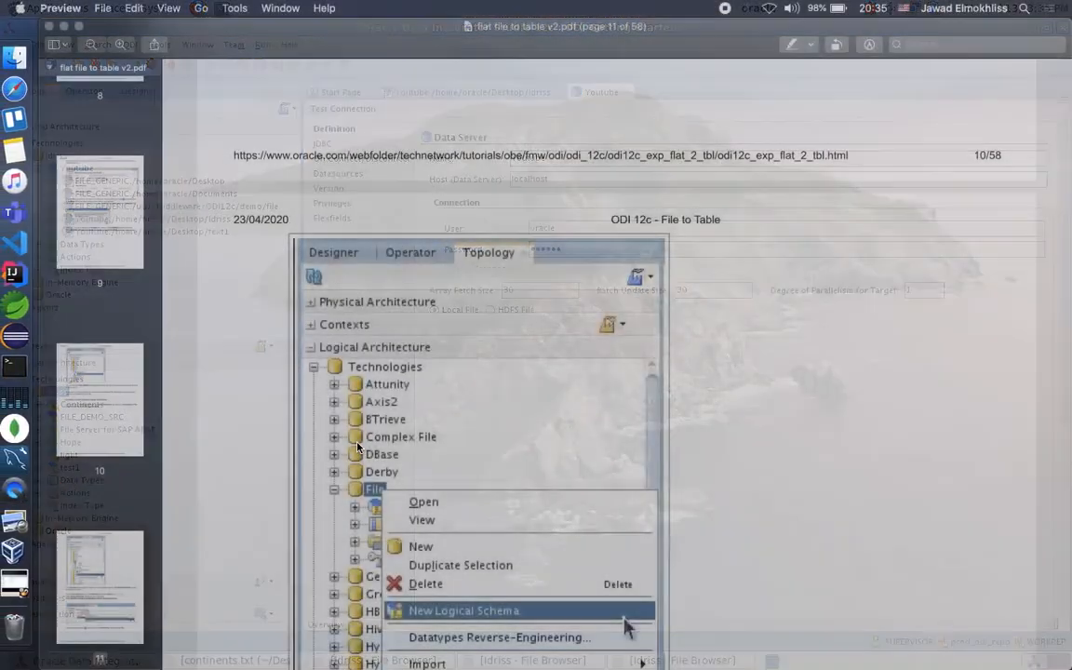
pyautogui.scroll(-5, 394, 416)
pyautogui.scroll(5, 395, 416)
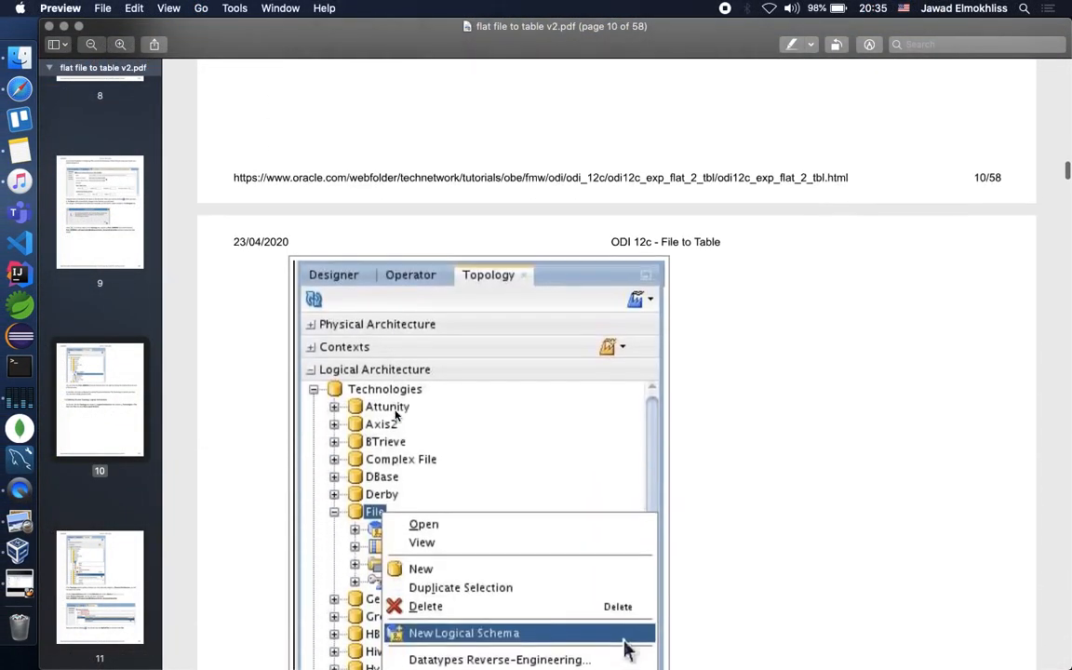
pyautogui.scroll(-3, 395, 416)
pyautogui.hotkey('ctrl', 'Right')
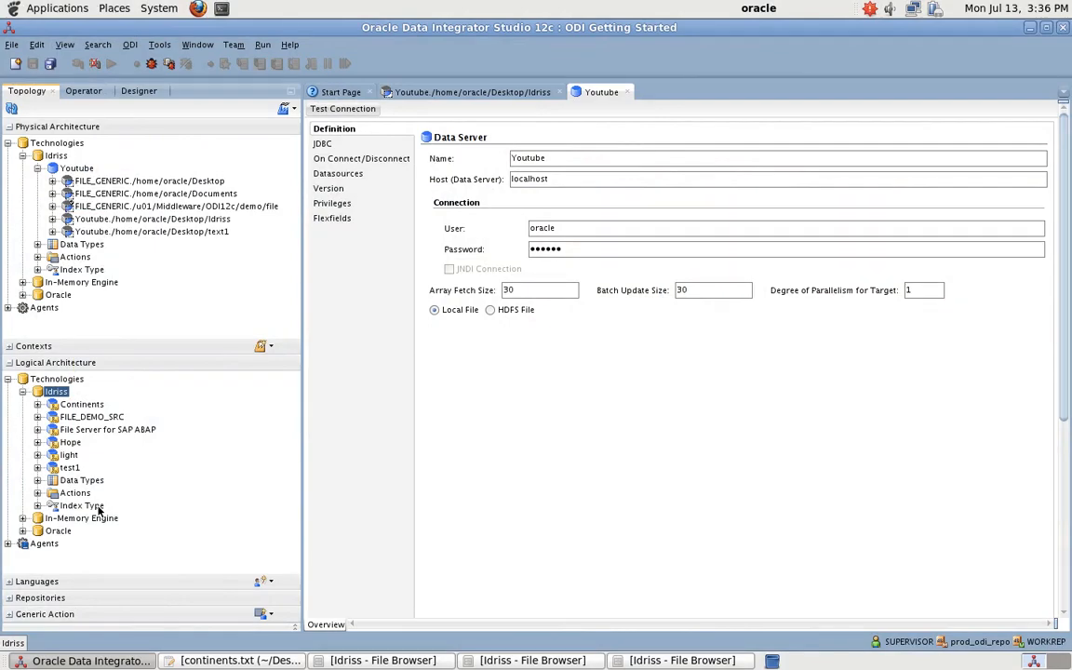
# Step: Check the commands available for the Idriss technology in the Logical Architecture against the guide's New Logical Schema instruction
pyautogui.click(22, 392)
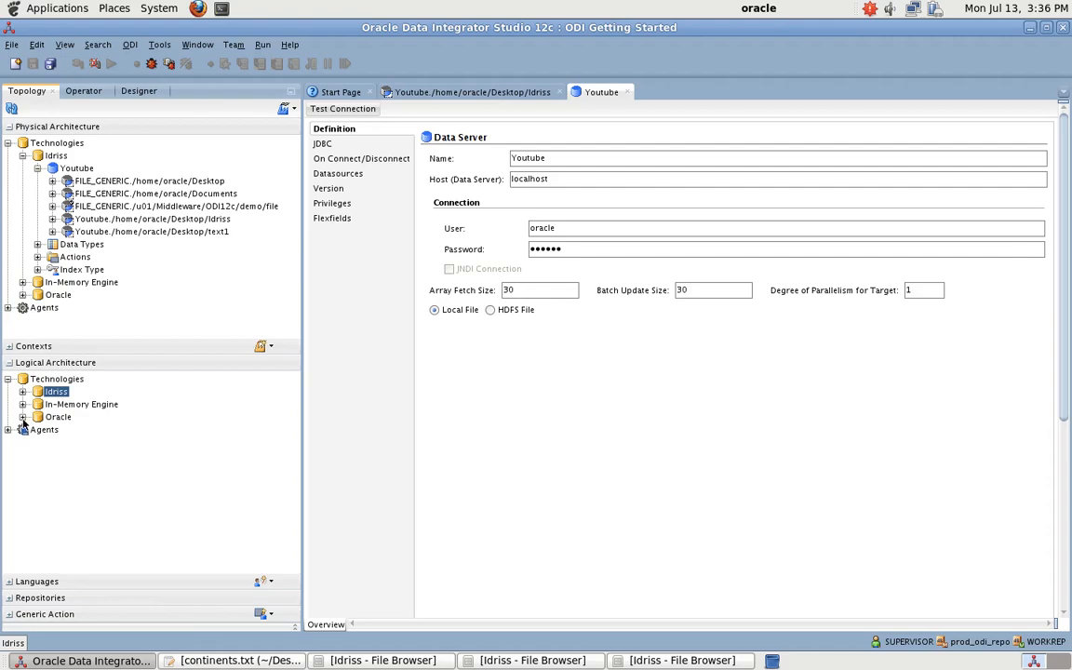
pyautogui.click(23, 392)
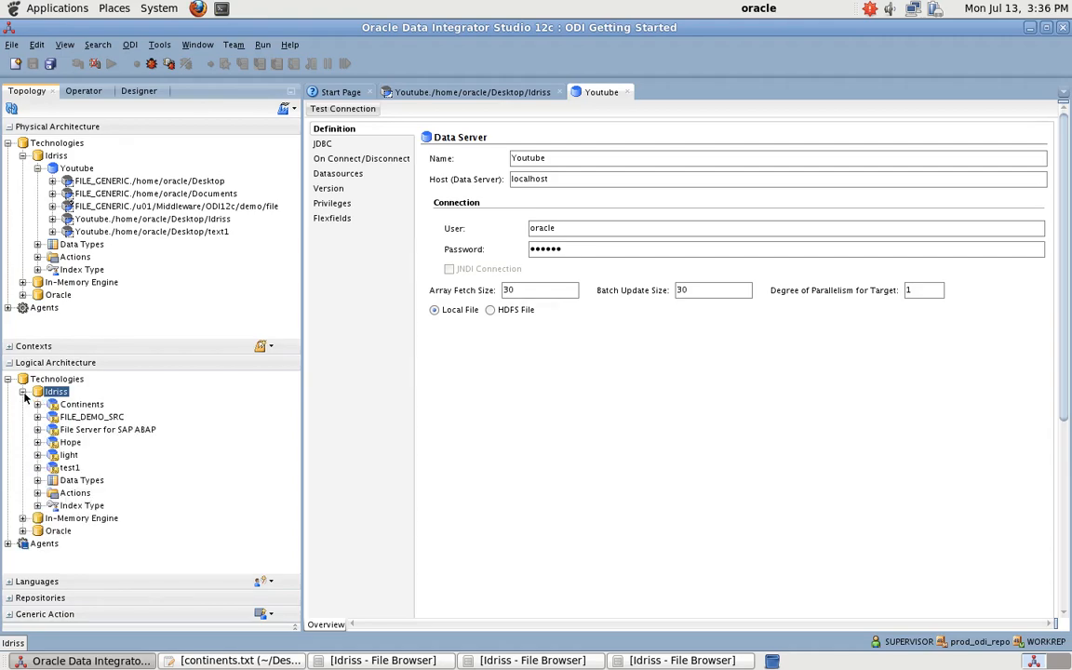
pyautogui.rightClick(57, 398)
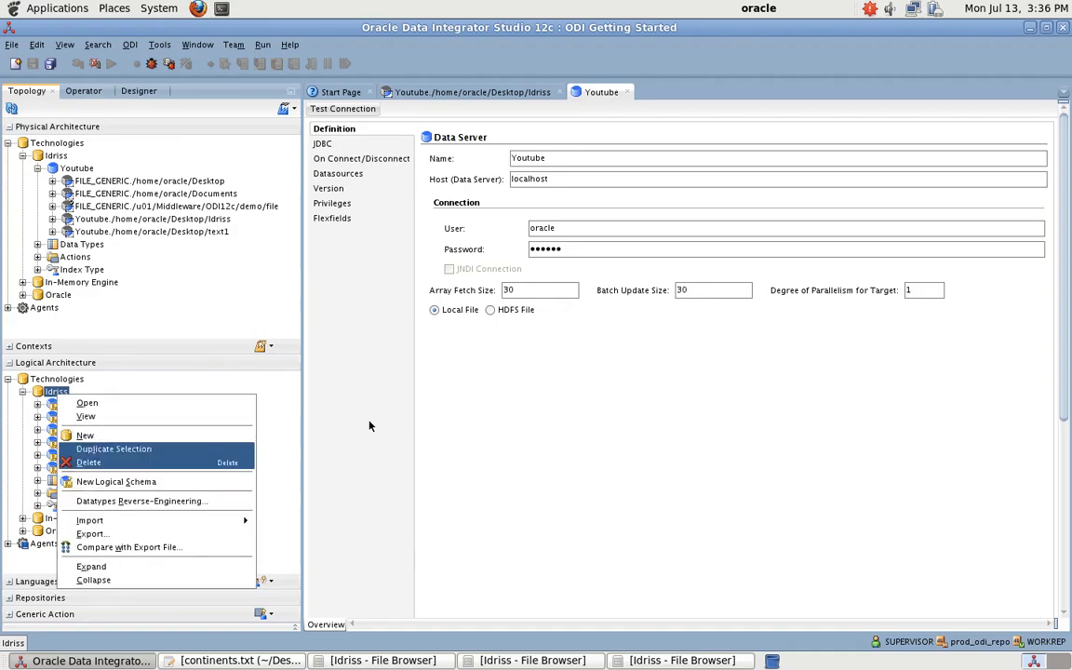
pyautogui.click(331, 378)
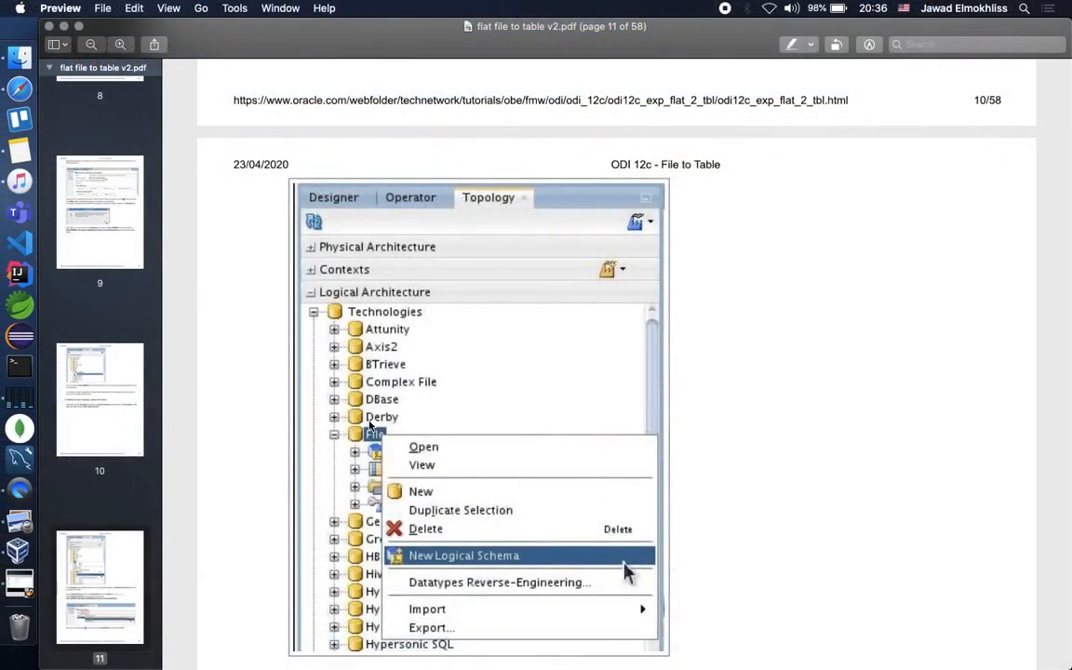
# Step: Review the guide's pages 10 and 11 on adding a new logical schema under the file technology
pyautogui.scroll(10, 369, 425)
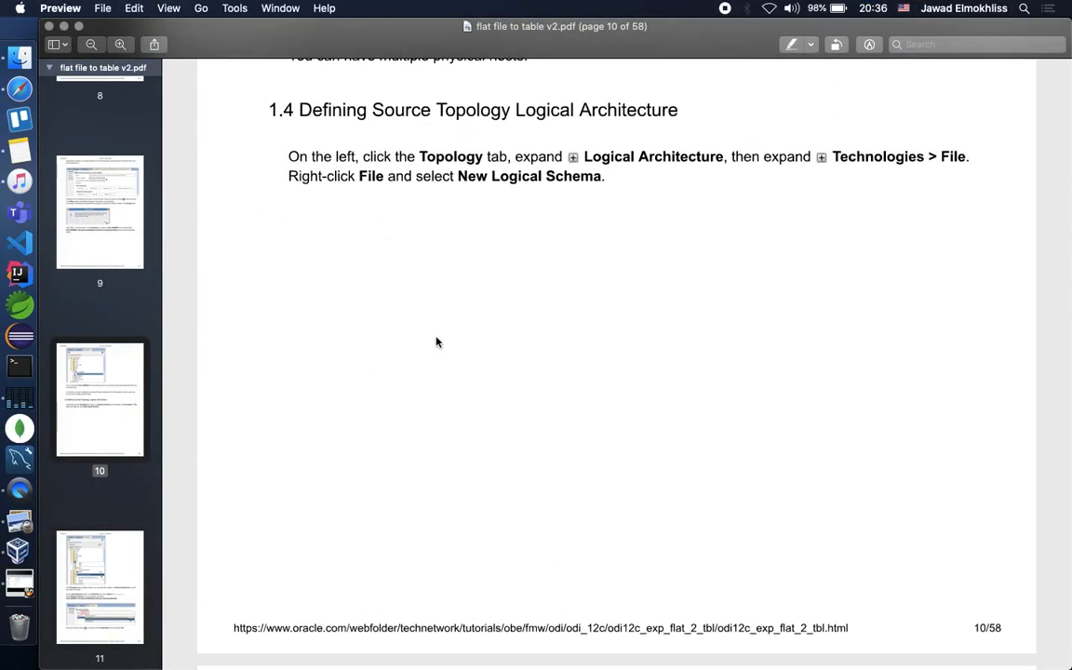
pyautogui.scroll(-8, 436, 342)
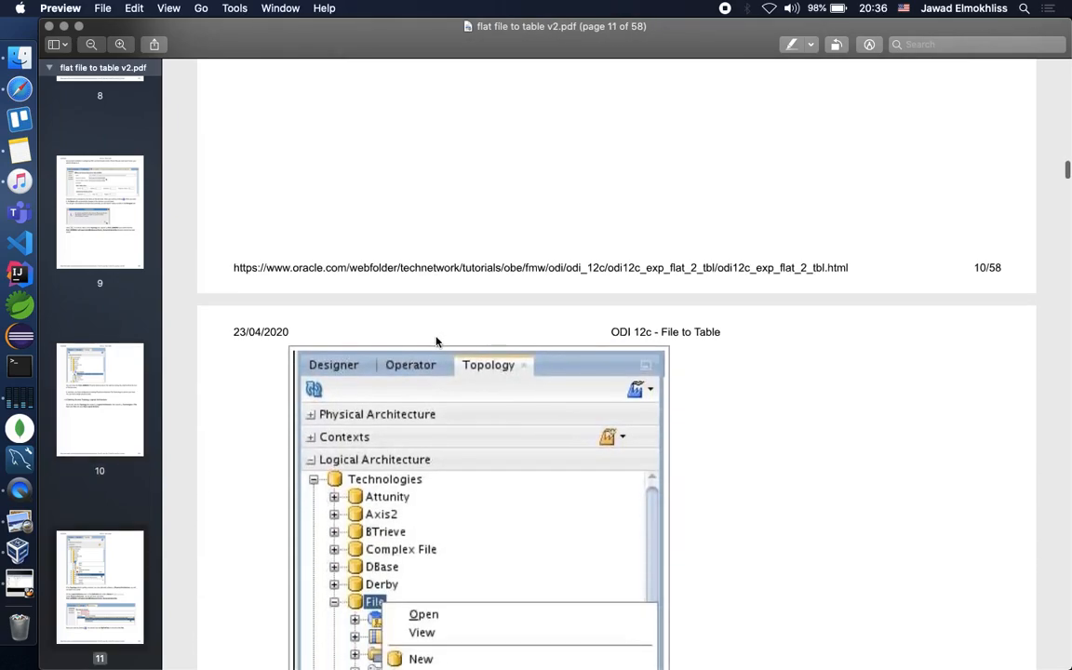
pyautogui.scroll(-4, 436, 343)
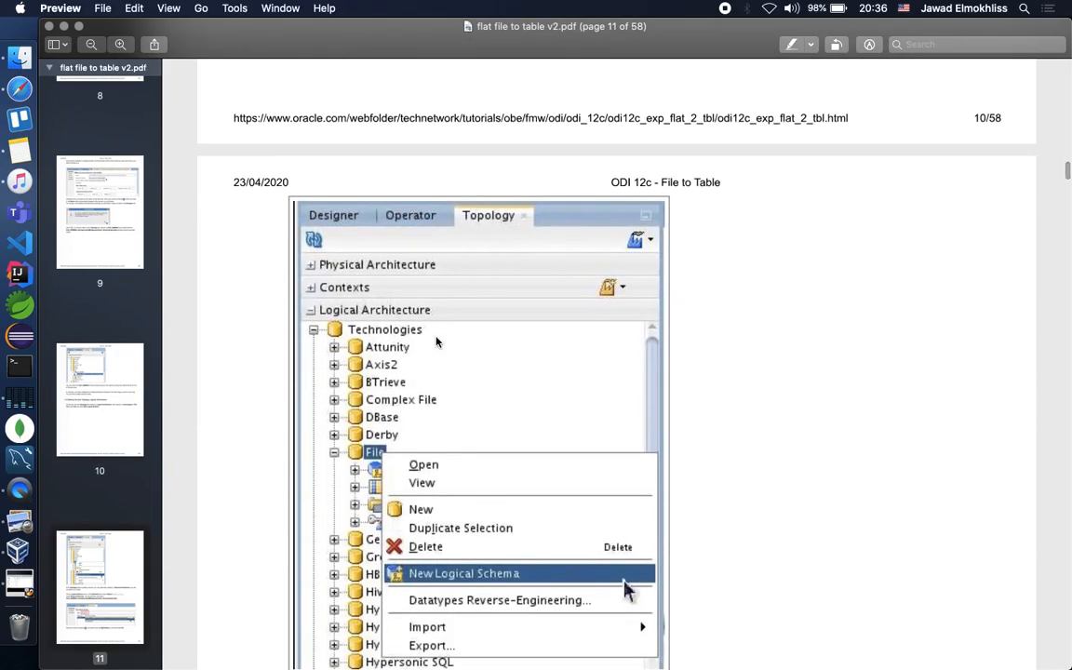
pyautogui.scroll(-3, 436, 343)
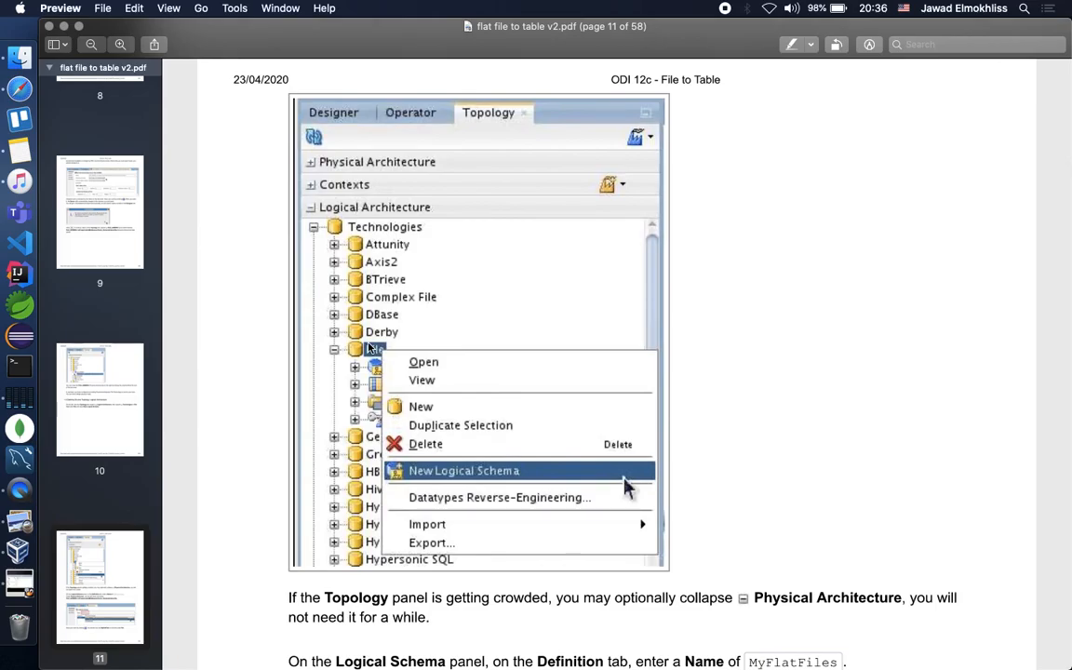
pyautogui.scroll(-10, 370, 346)
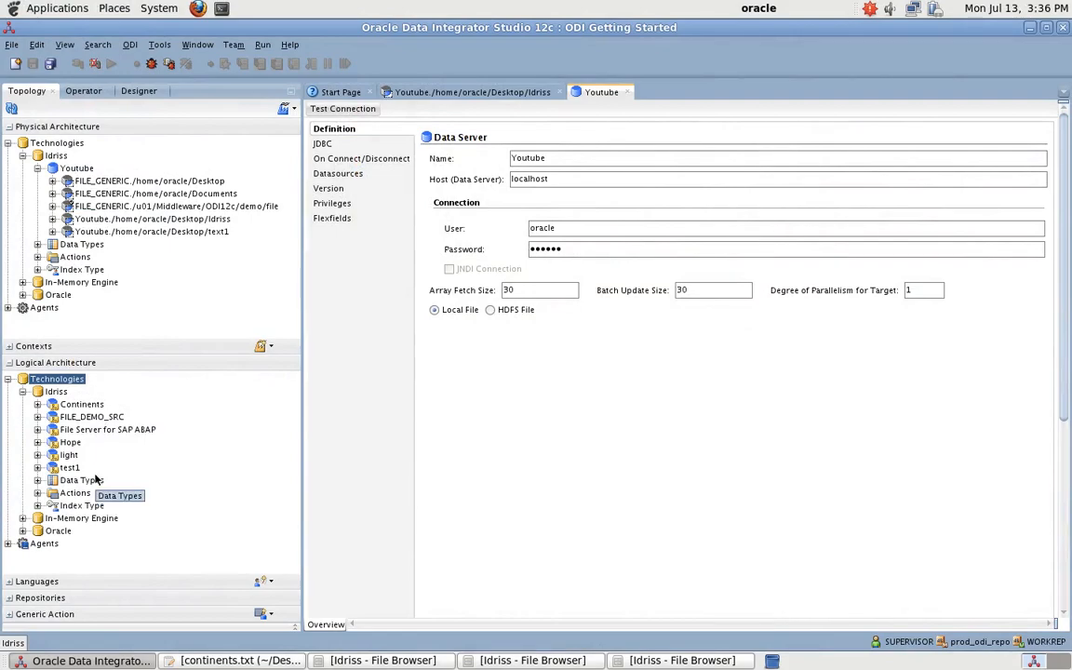
# Step: Start a new logical schema for the Idriss technology in the Logical Architecture, and list the technology's existing schemas
pyautogui.click(26, 394)
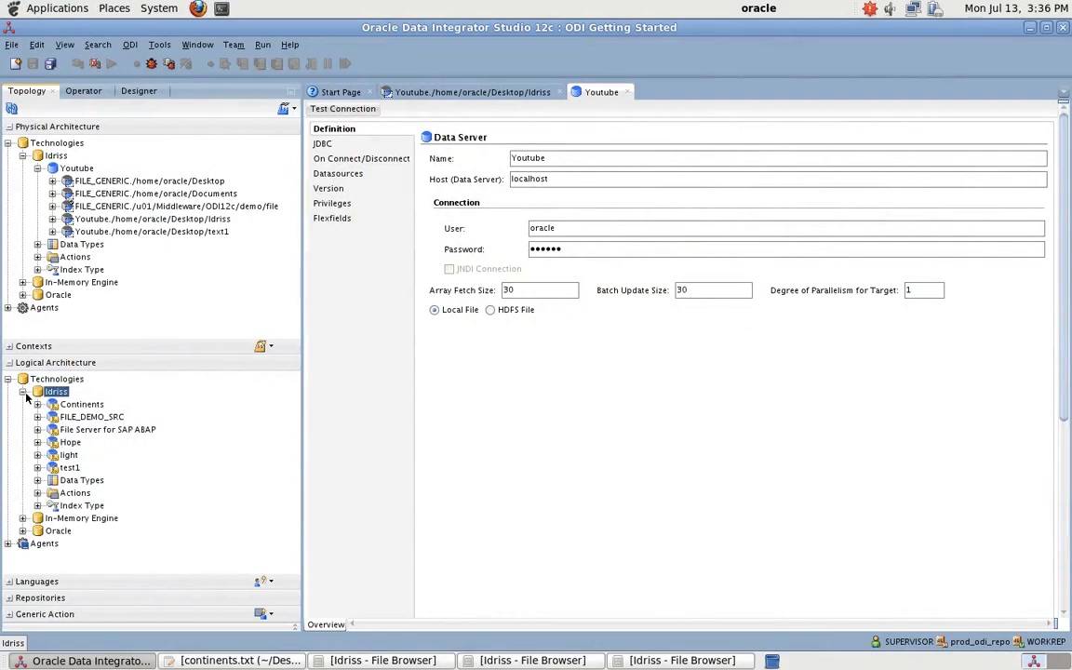
pyautogui.click(24, 392)
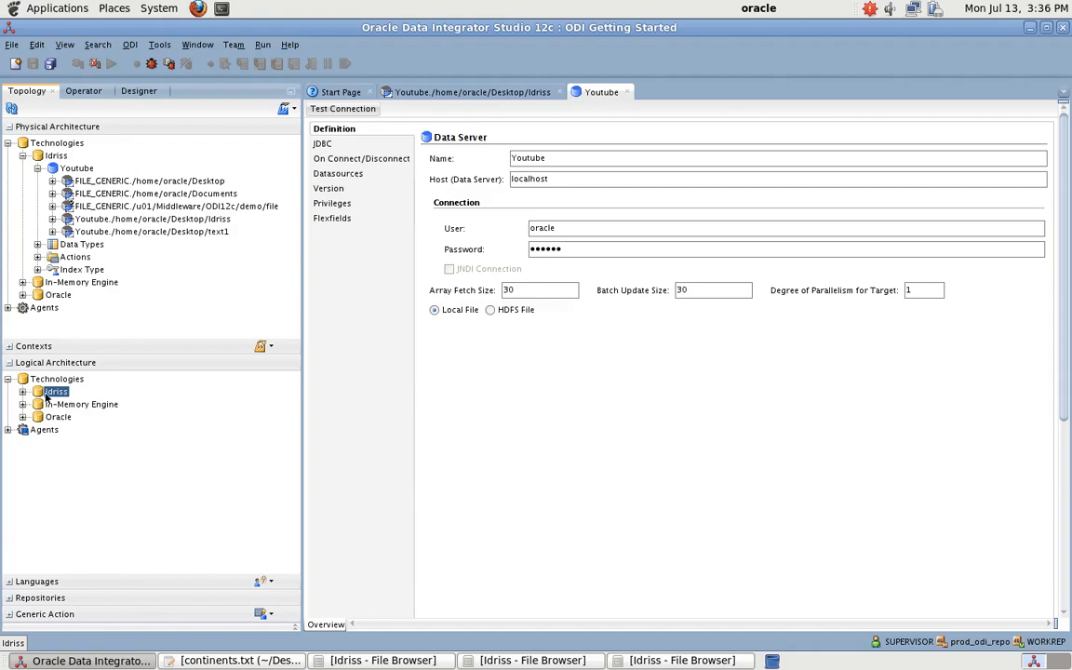
pyautogui.rightClick(52, 394)
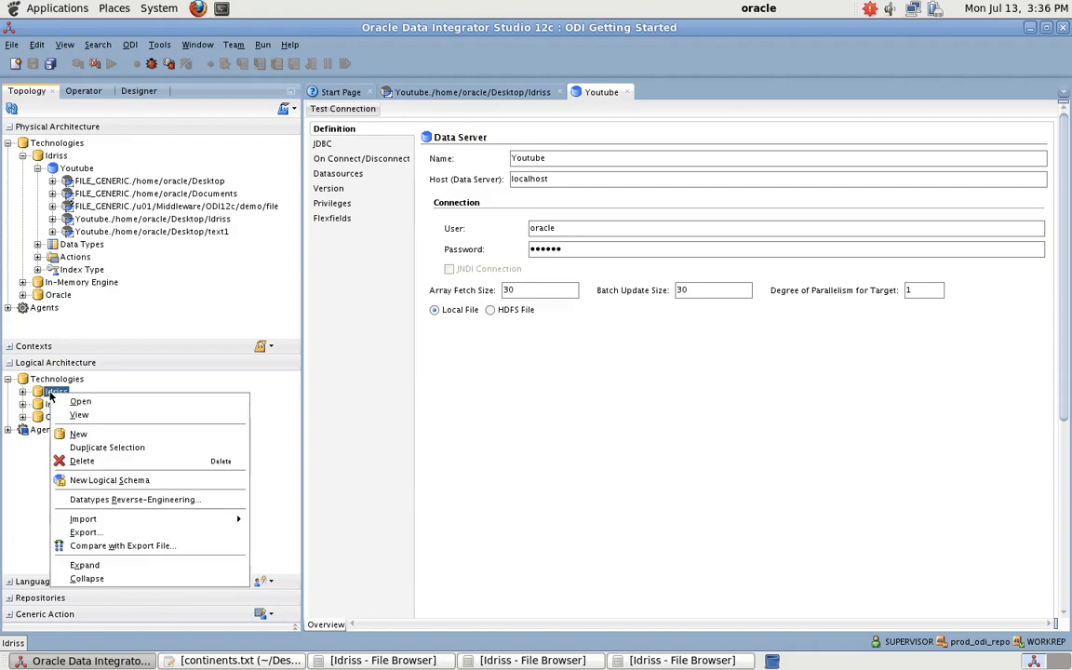
pyautogui.click(102, 481)
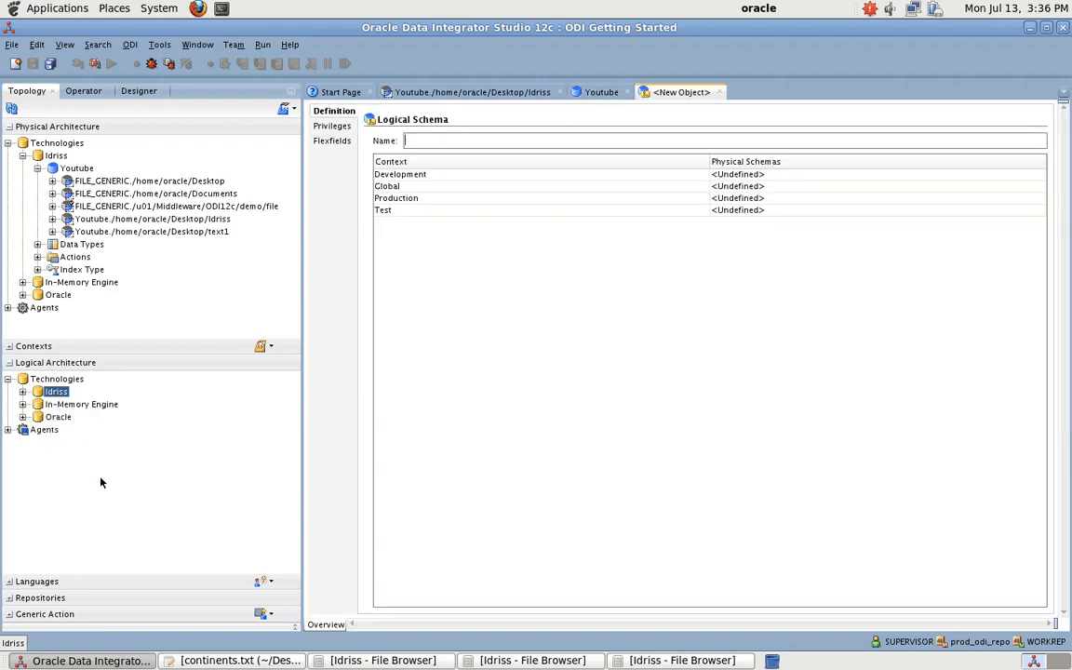
pyautogui.click(22, 392)
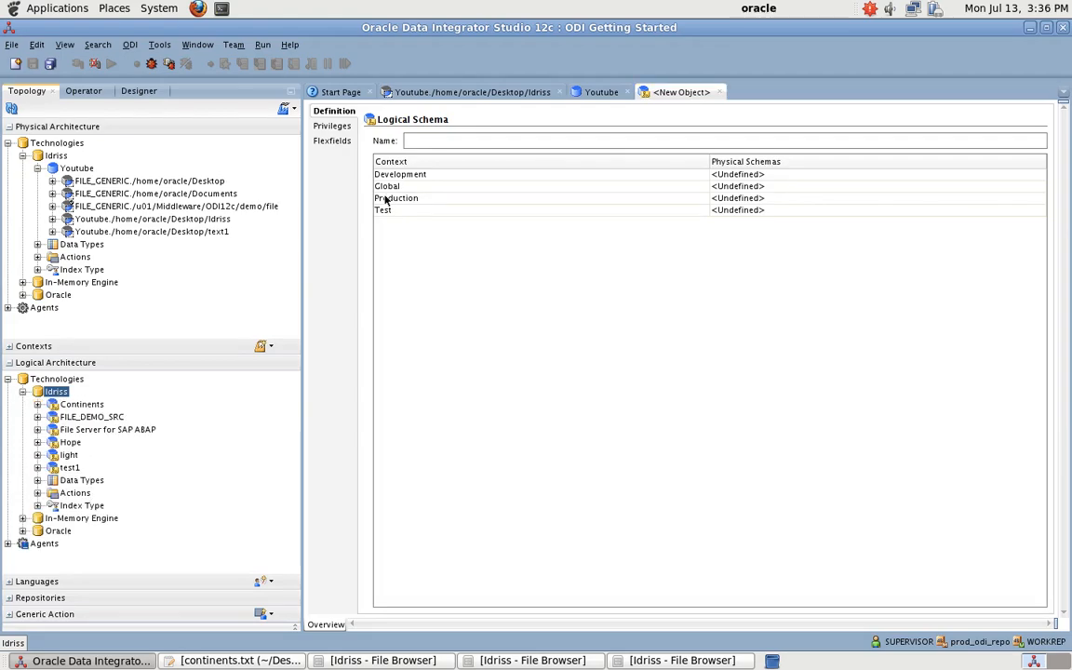
# Step: Check the guide's naming instruction, name the new logical schema Idriss-File, save it, and select it in the tree
pyautogui.click(432, 142)
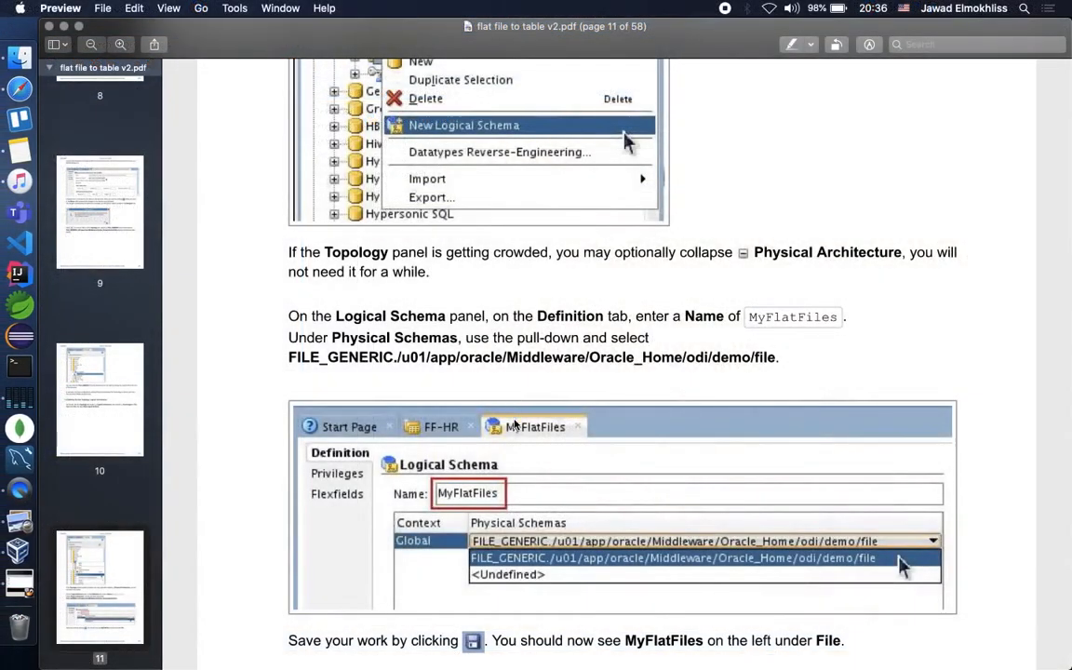
pyautogui.scroll(-2, 497, 401)
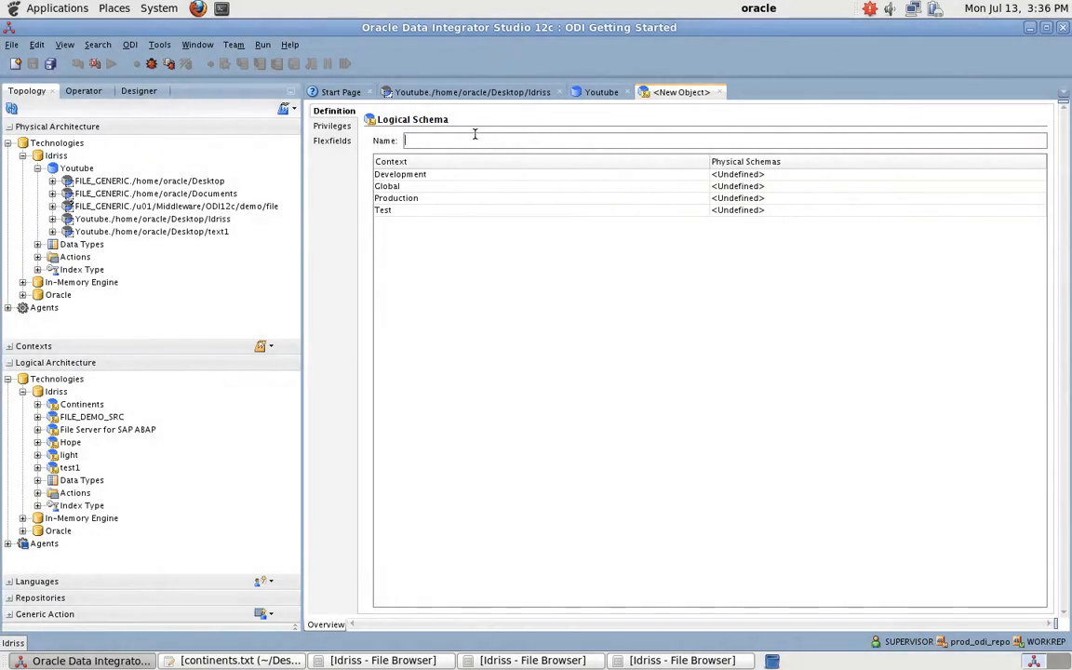
pyautogui.write('Idriss')
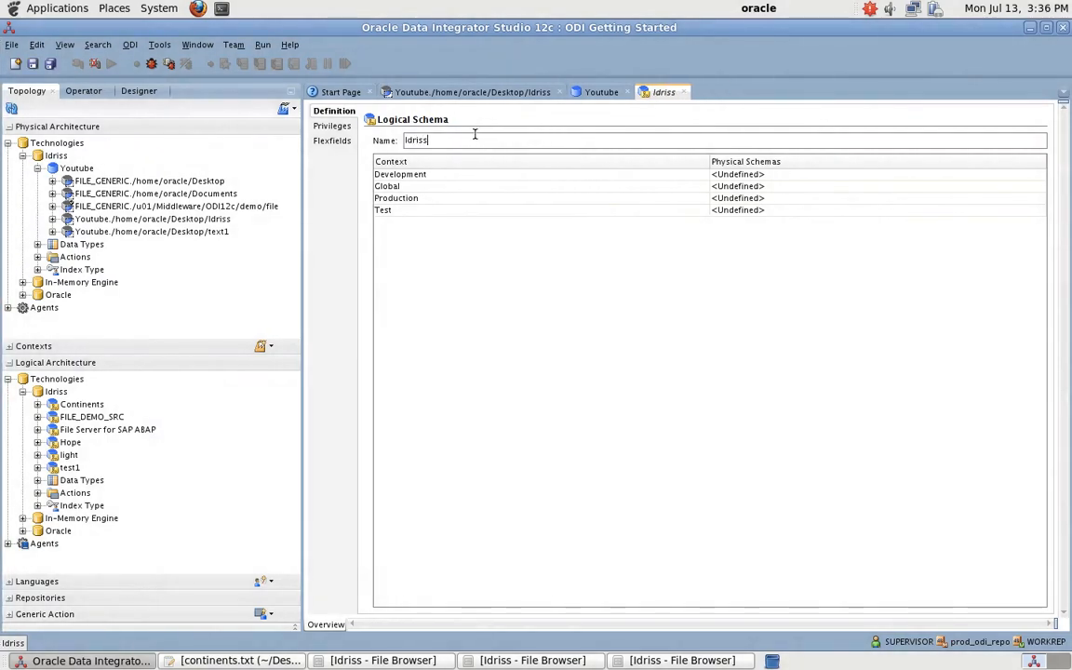
pyautogui.write('-File')
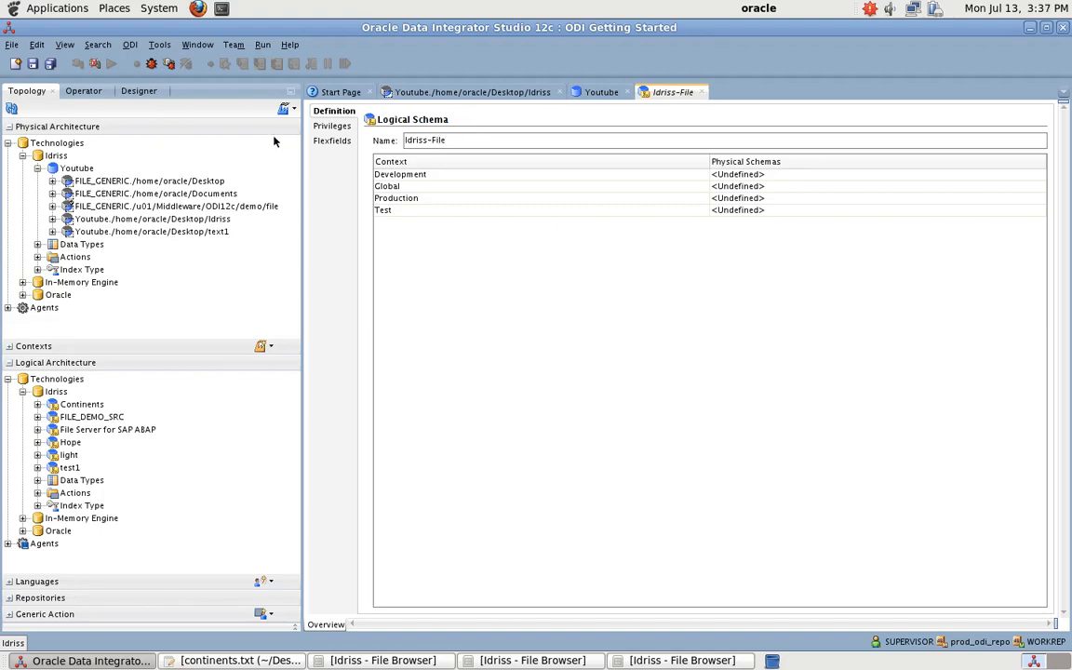
pyautogui.click(32, 63)
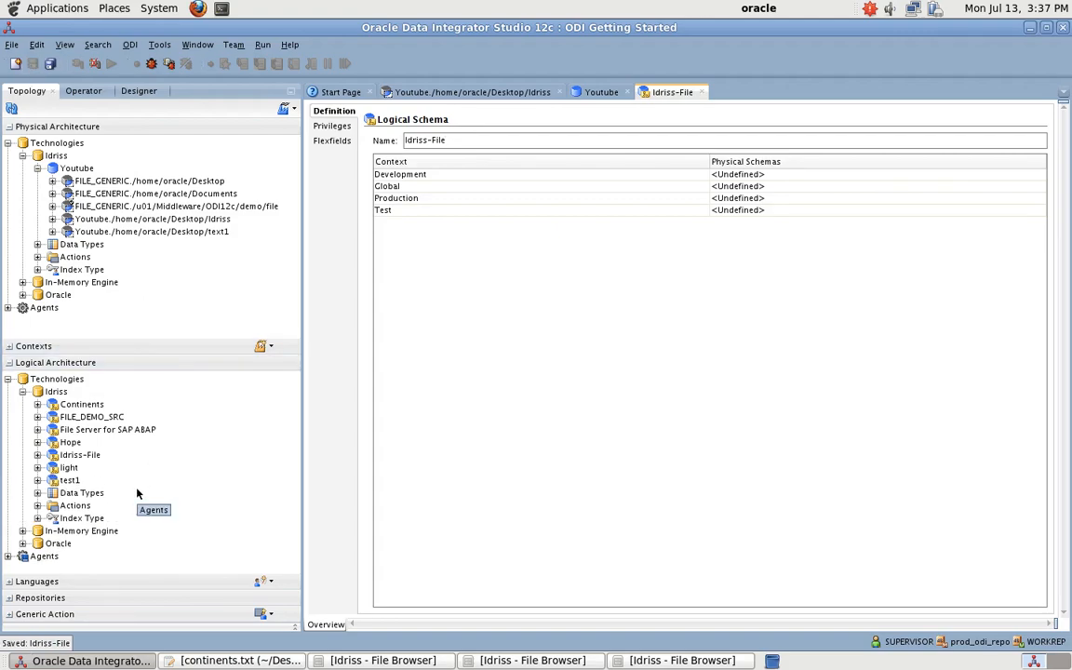
pyautogui.click(94, 456)
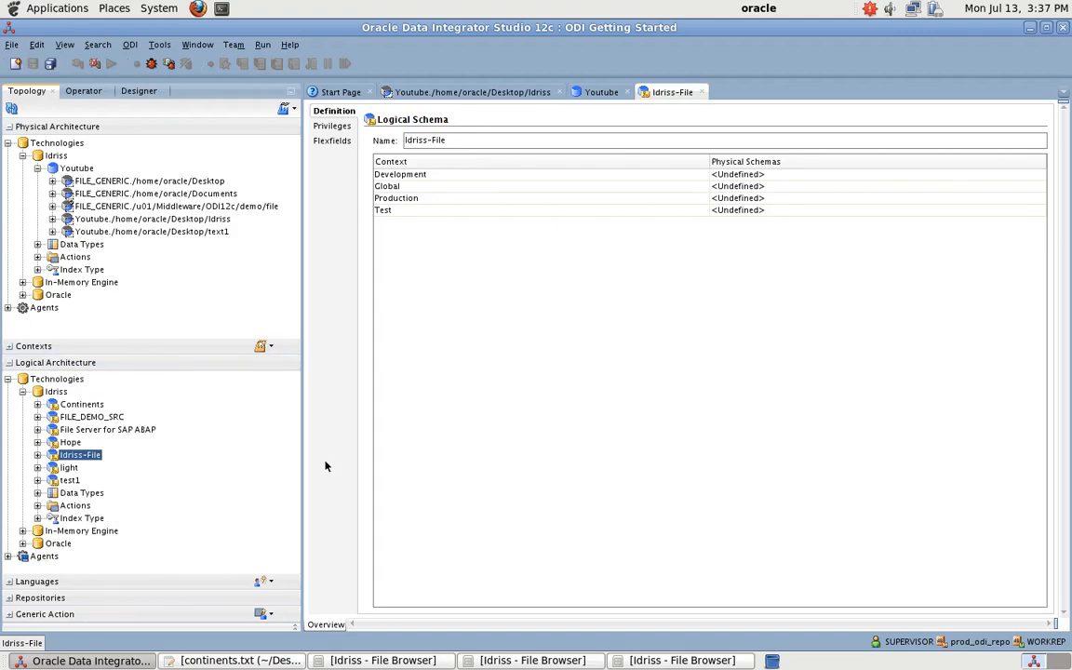
# Step: Following the guide, map the Idriss-File schema's Global context to the physical schema Youtube./home/oracle/Desktop/Idriss and save
pyautogui.hotkey('ctrl', 'Left')
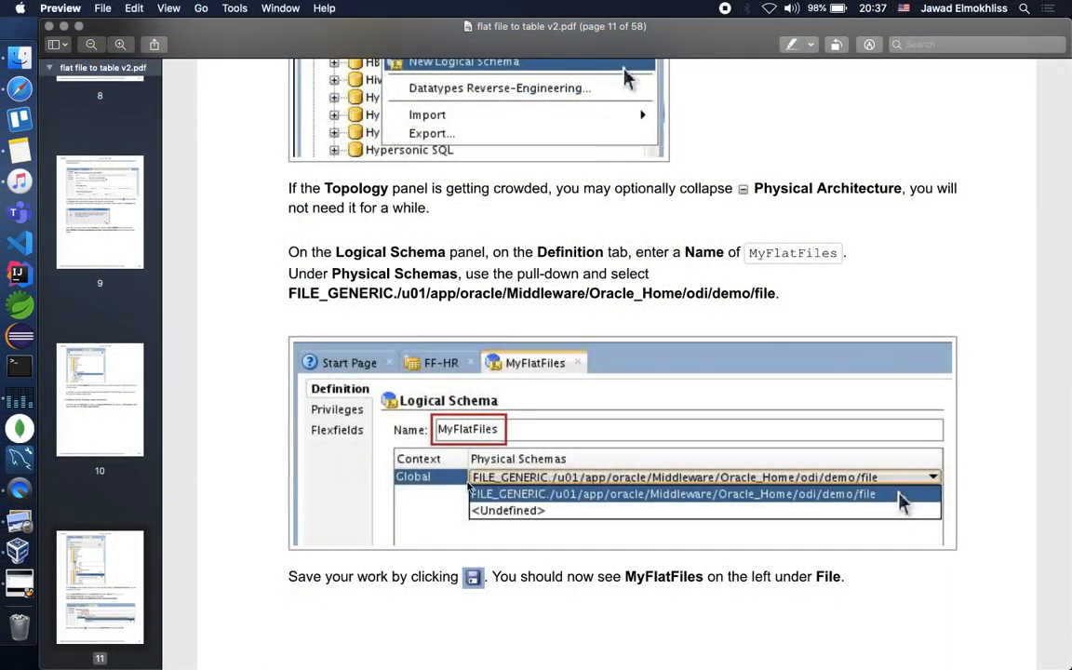
pyautogui.hotkey('ctrl', 'Right')
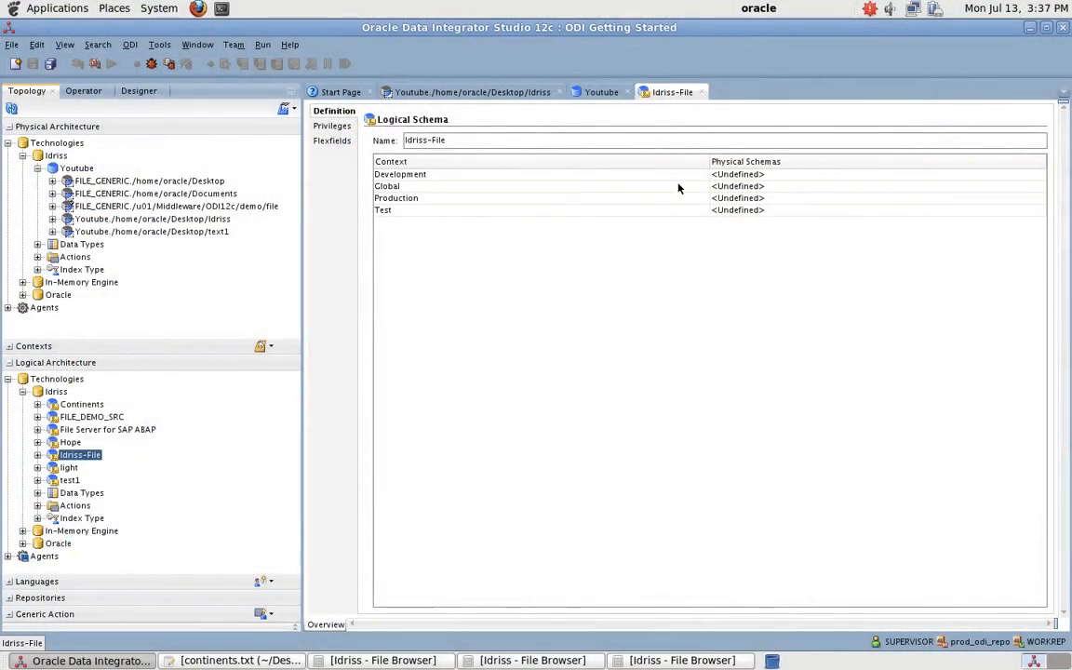
pyautogui.click(738, 186)
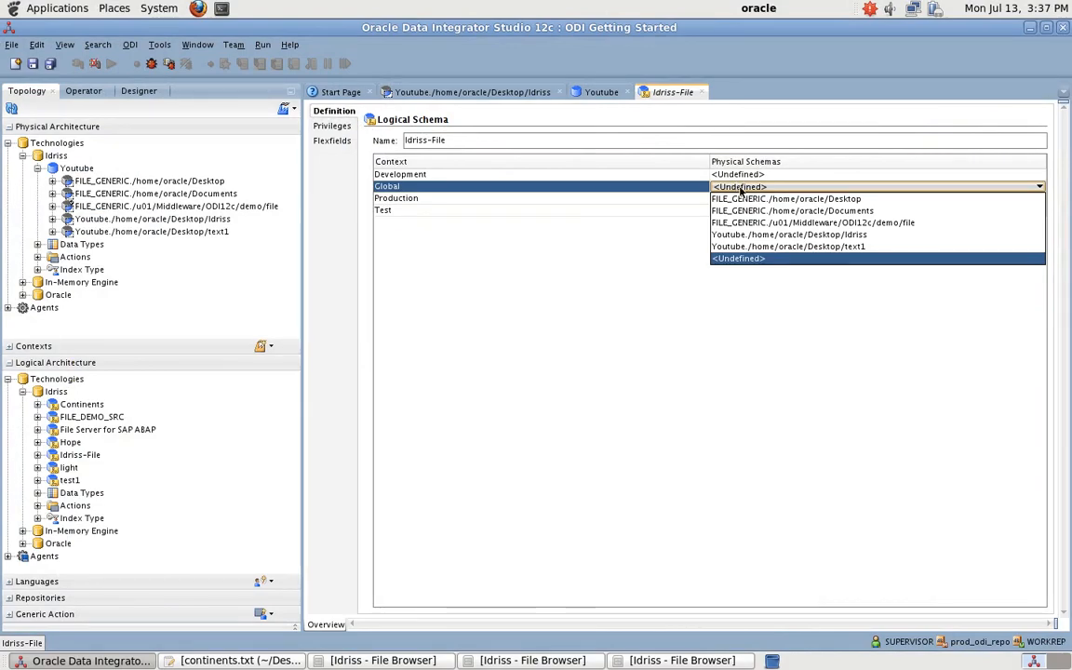
pyautogui.click(766, 235)
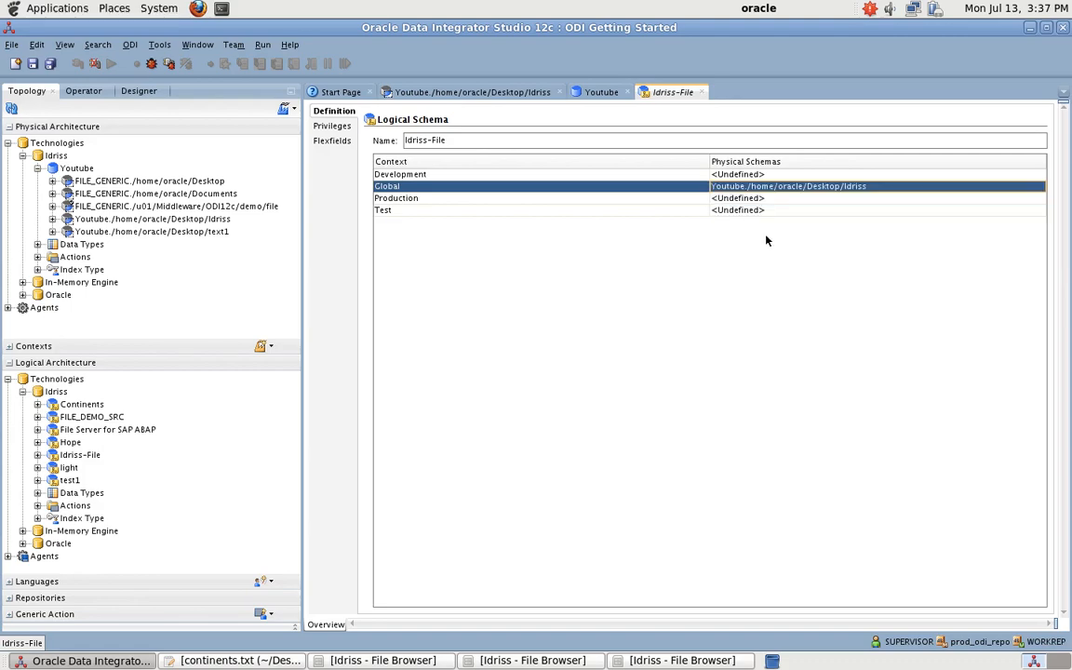
pyautogui.click(31, 63)
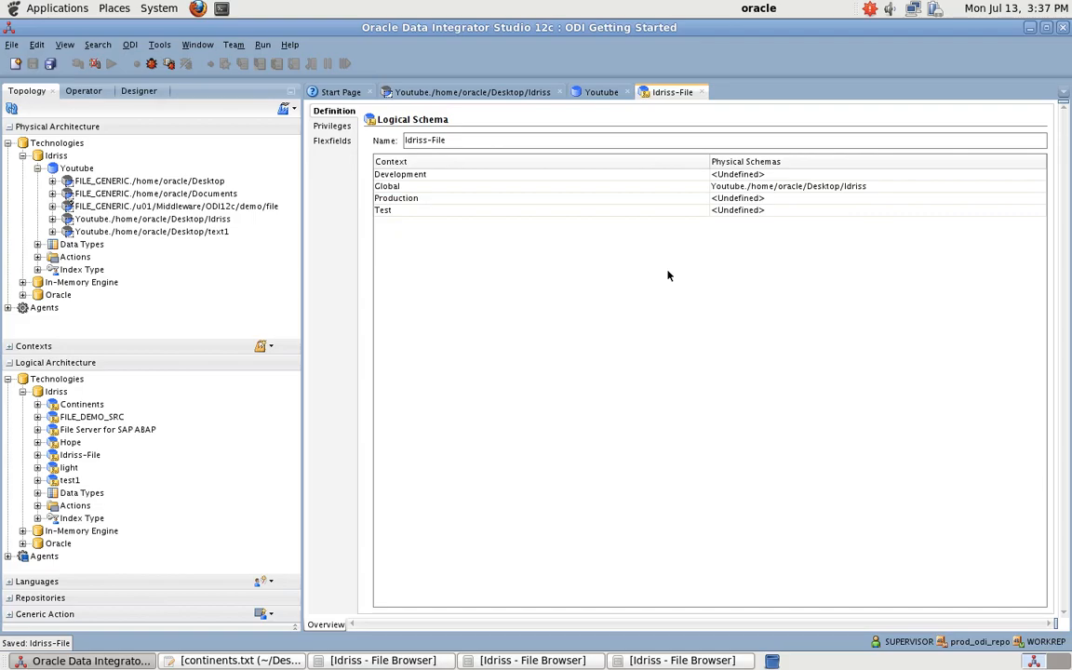
# Step: Compare the Idriss-File entry under the Idriss technology with the guide's picture of the saved logical schema
pyautogui.hotkey('ctrl', 'Left')
pyautogui.scroll(-4, 528, 420)
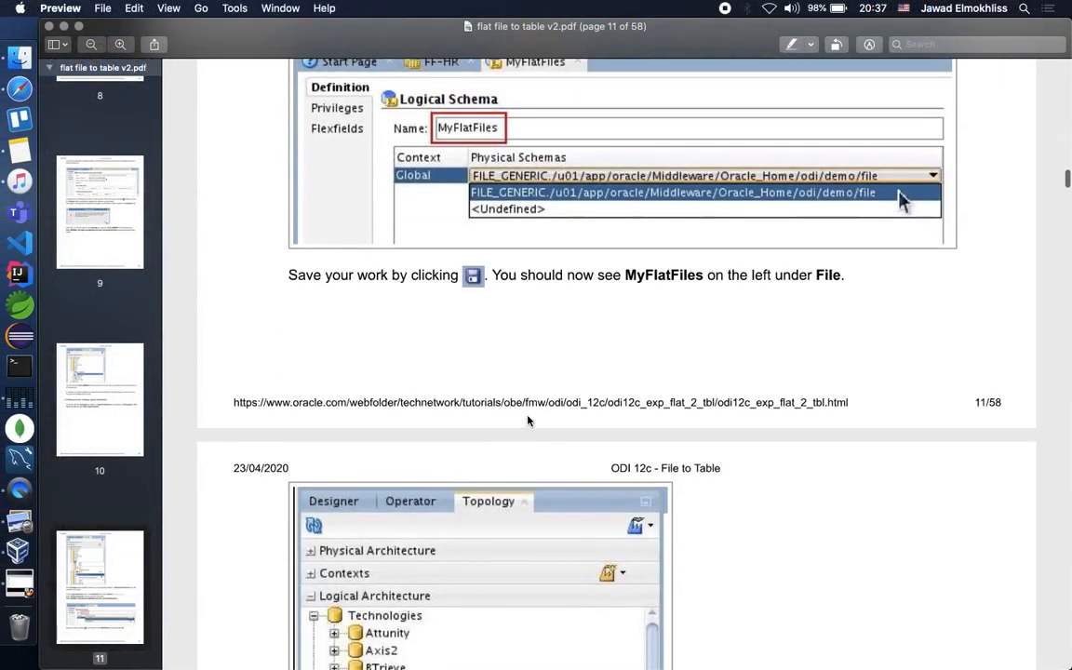
pyautogui.scroll(-8, 528, 421)
pyautogui.hotkey('ctrl', 'Right')
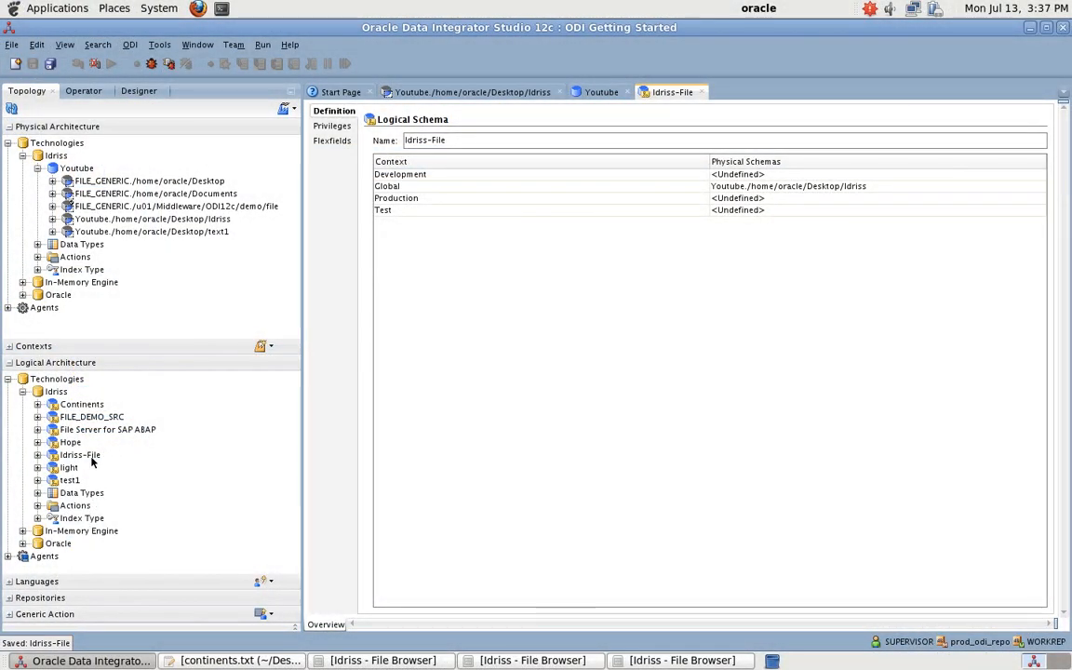
pyautogui.click(90, 456)
pyautogui.hotkey('ctrl', 'Left')
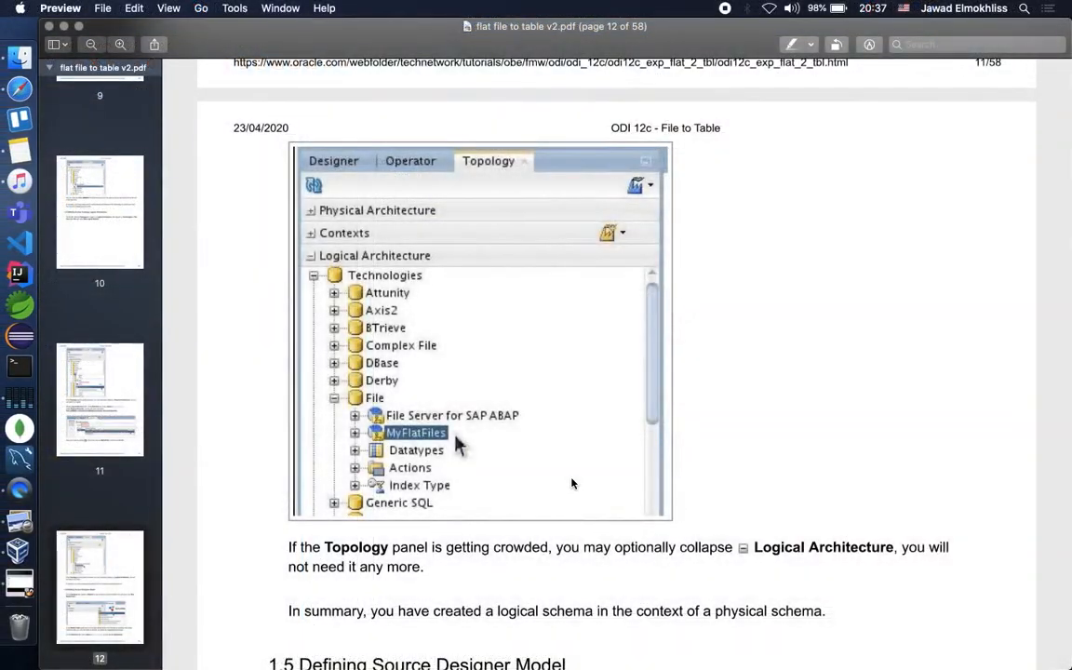
# Step: Read the guide's section 1.5 on defining the source model, review the concept diagram, and return to ODI Studio
pyautogui.scroll(-10, 573, 483)
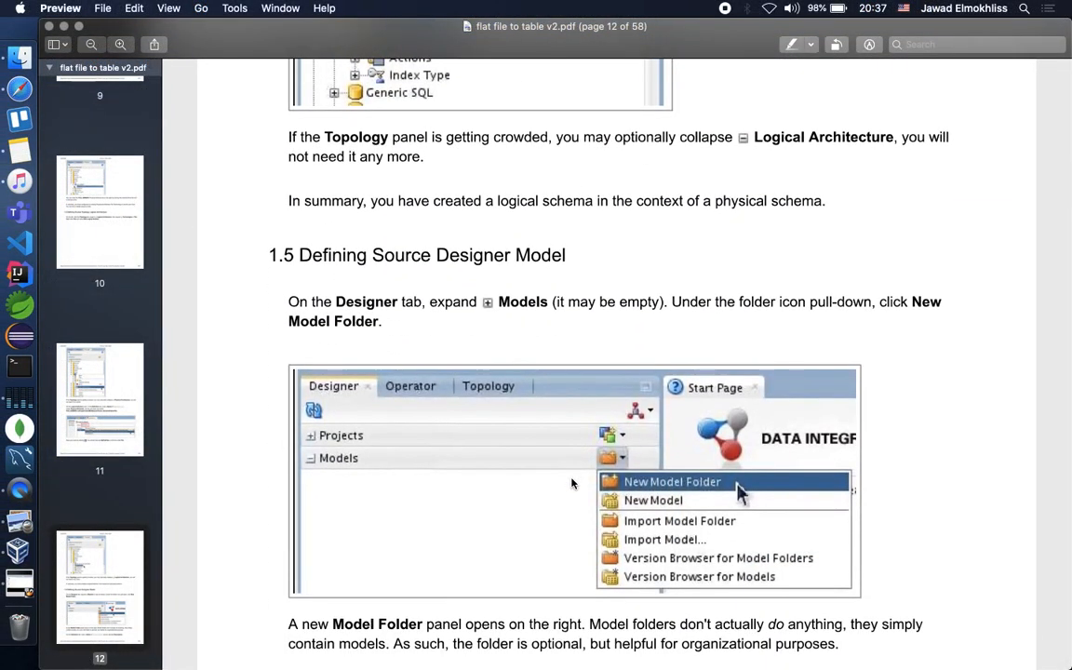
pyautogui.hotkey('ctrl', 'Left')
pyautogui.hotkey('ctrl', 'Left')
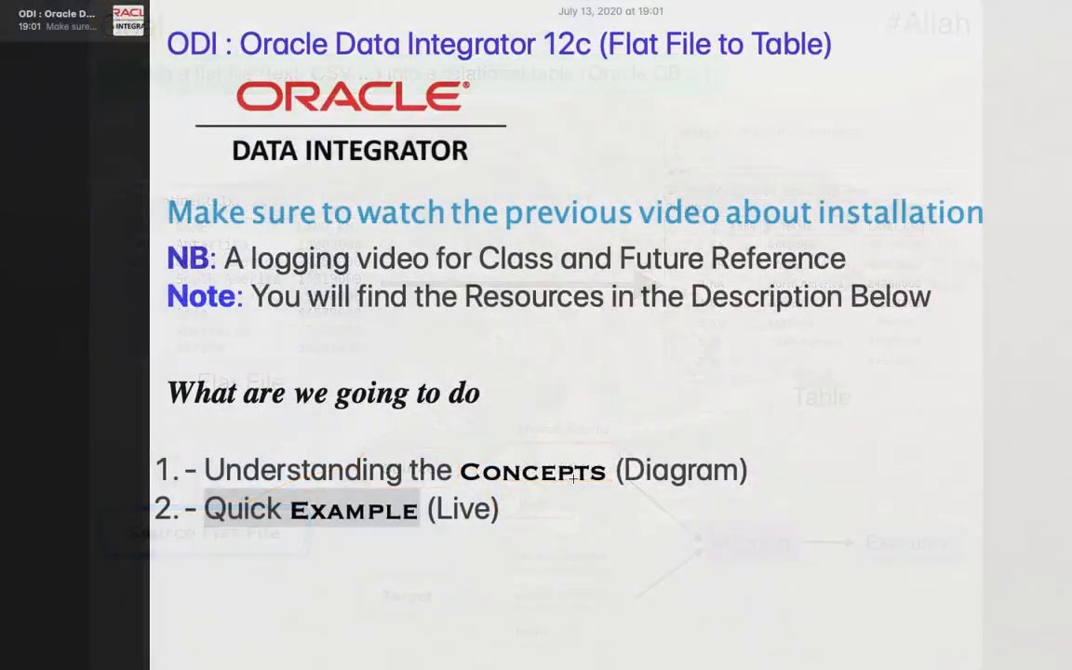
pyautogui.hotkey('ctrl', 'Right')
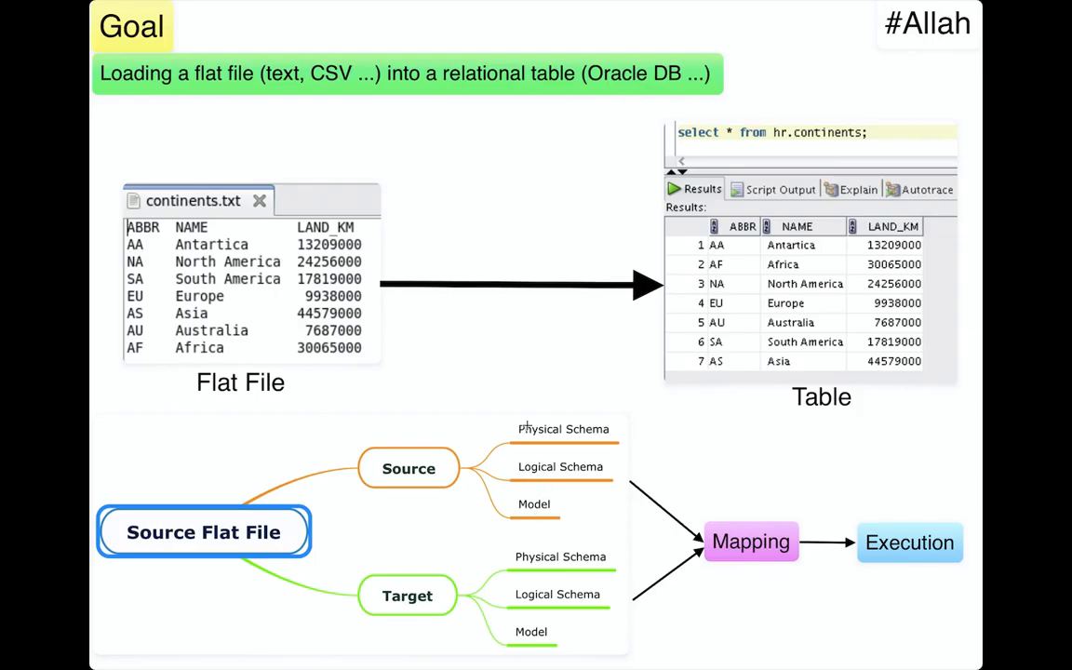
pyautogui.hotkey('ctrl', 'Left')
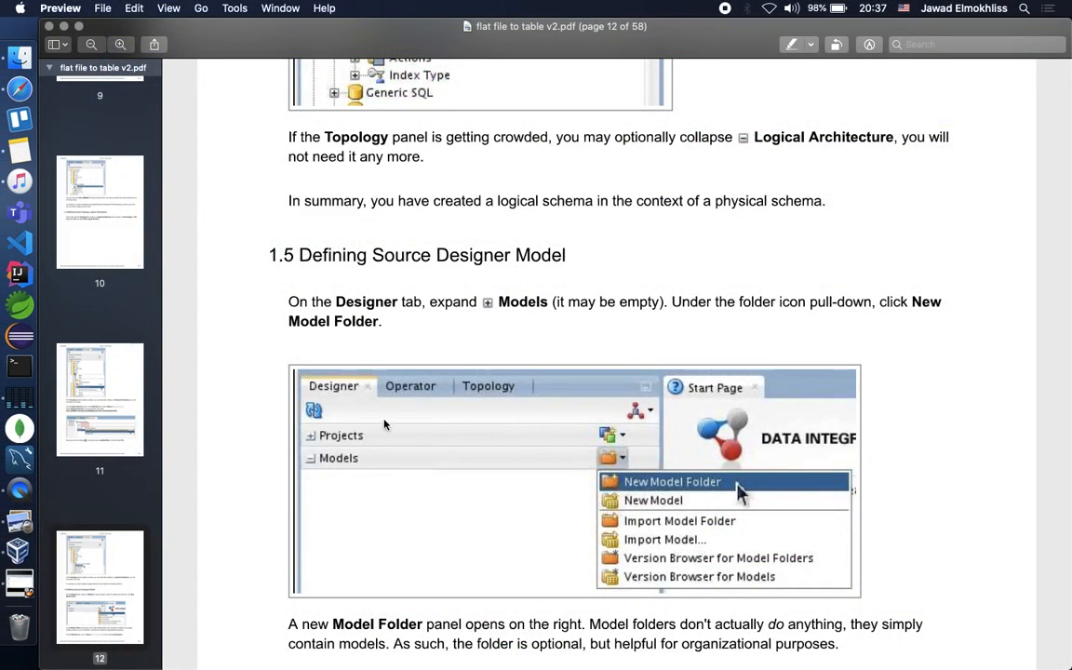
pyautogui.hotkey('ctrl', 'Right')
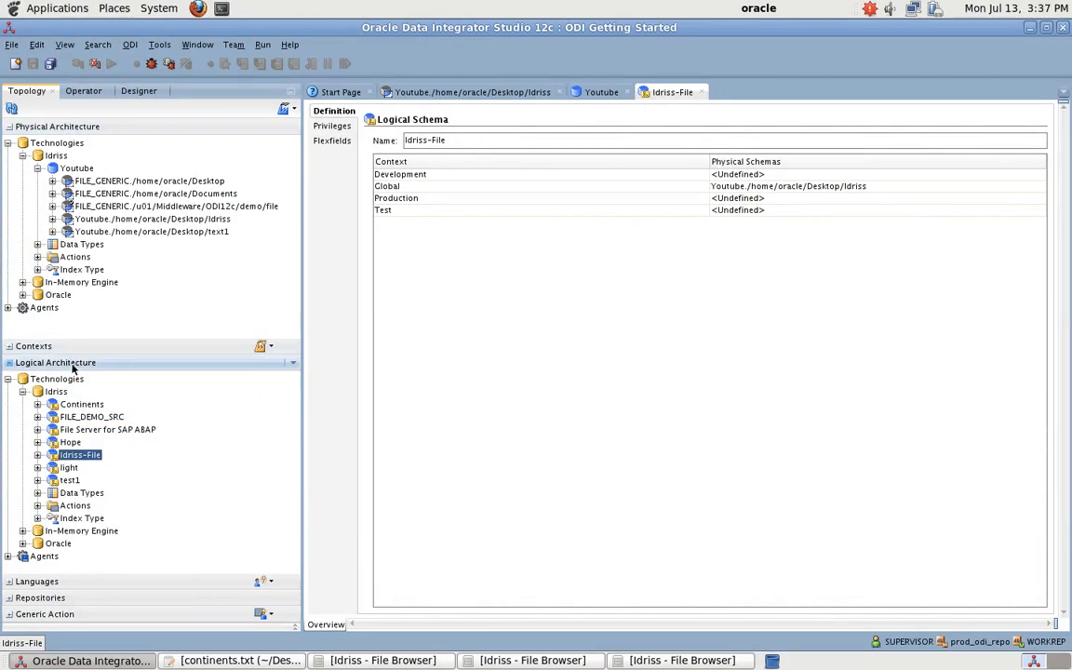
# Step: Create a model folder named Idriss under the Designer's Models, save it, and select it in the tree
pyautogui.click(139, 91)
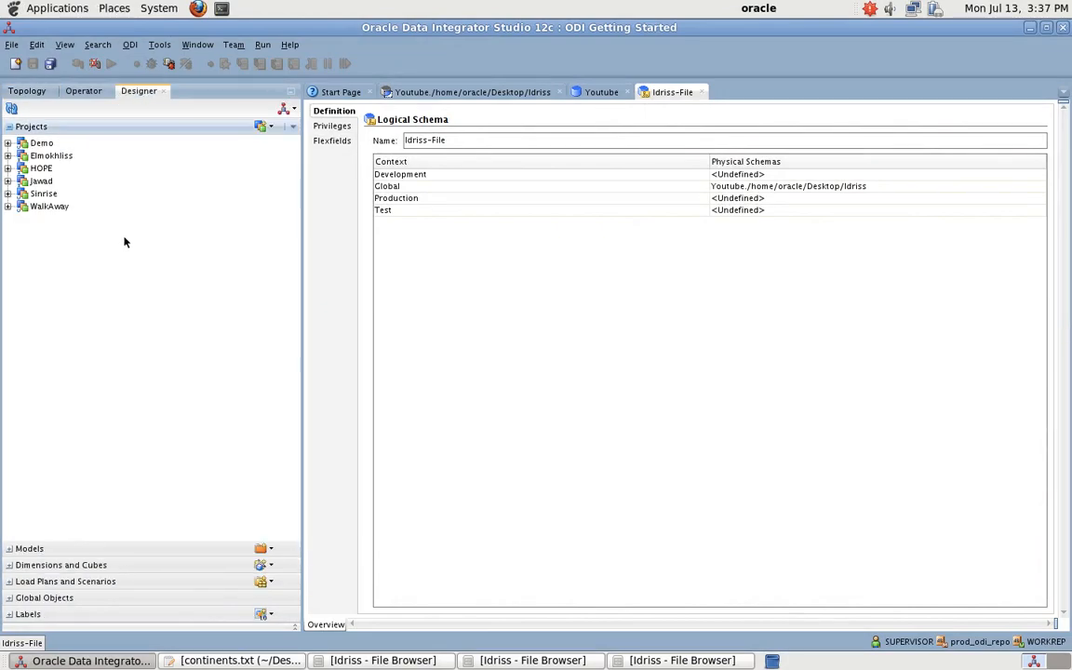
pyautogui.click(125, 551)
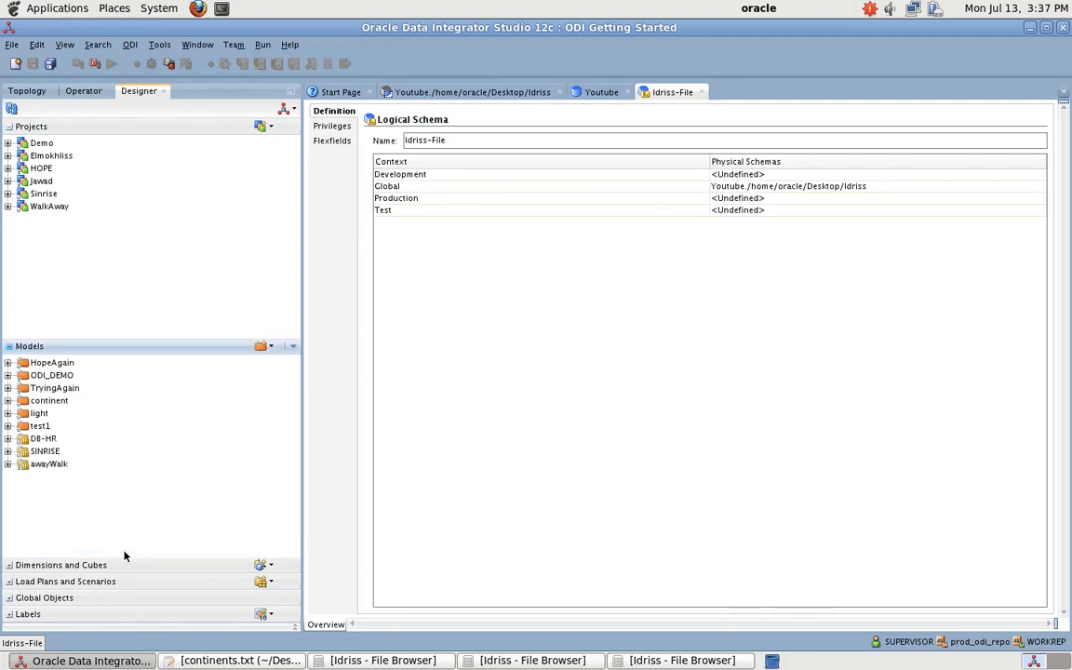
pyautogui.click(267, 346)
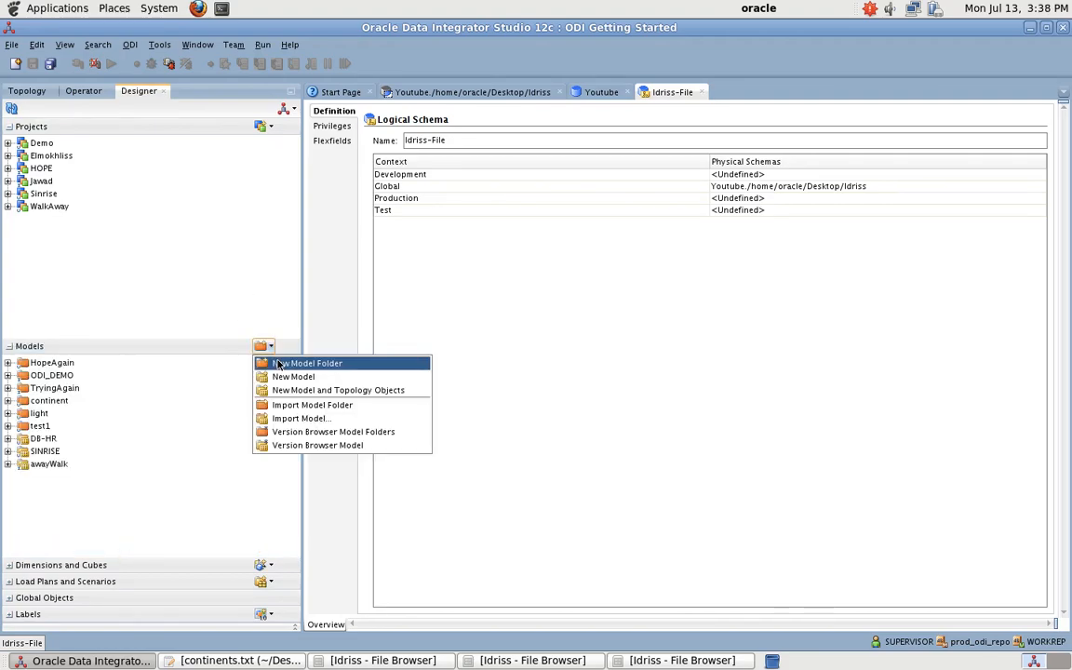
pyautogui.click(279, 364)
pyautogui.write('Idriss')
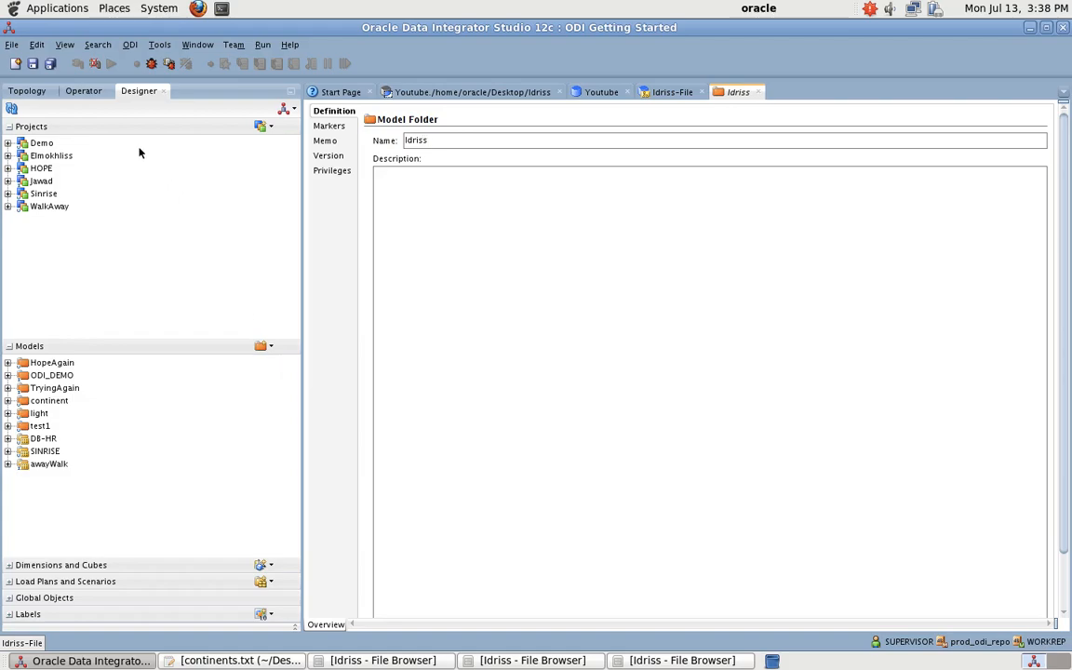
pyautogui.click(33, 64)
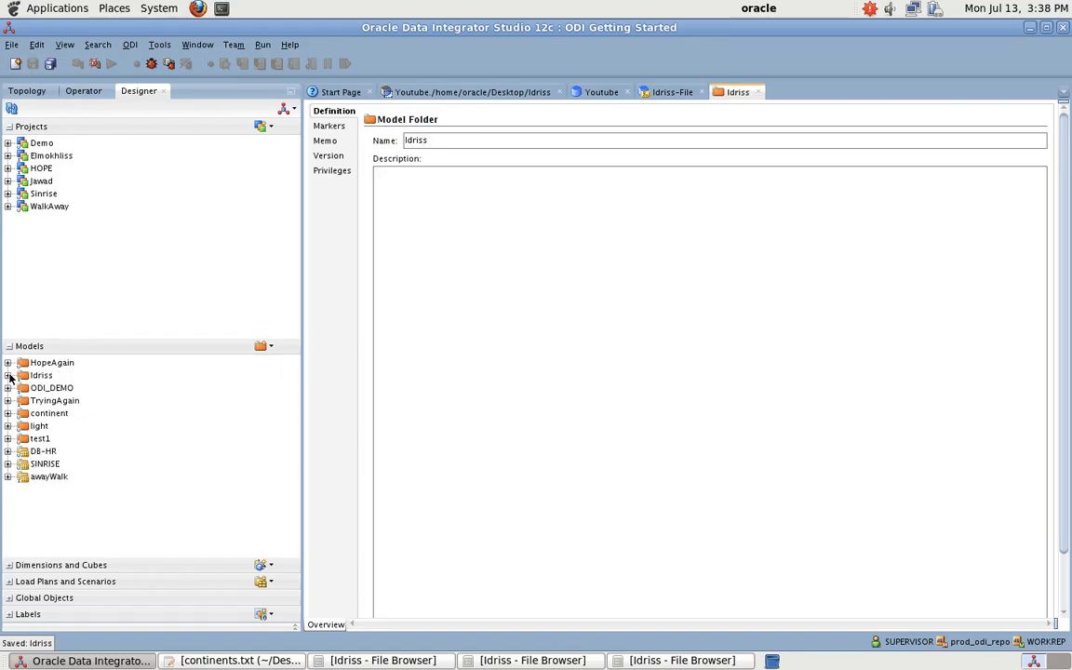
pyautogui.click(41, 376)
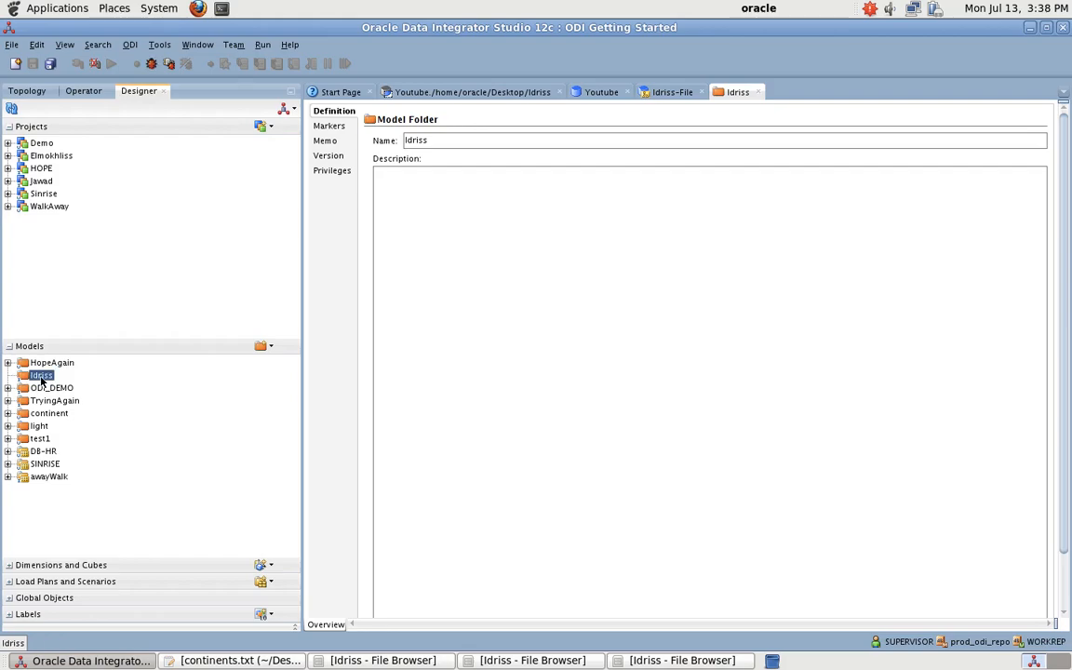
# Step: Create a new model named IdrissHR inside the Idriss model folder
pyautogui.rightClick(41, 375)
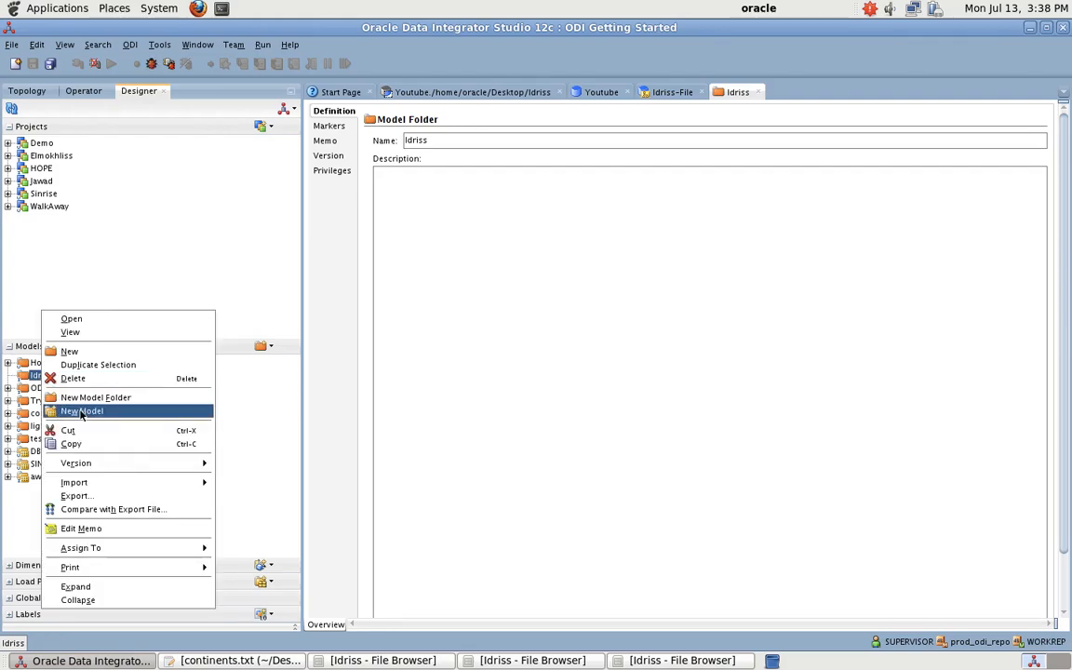
pyautogui.click(81, 411)
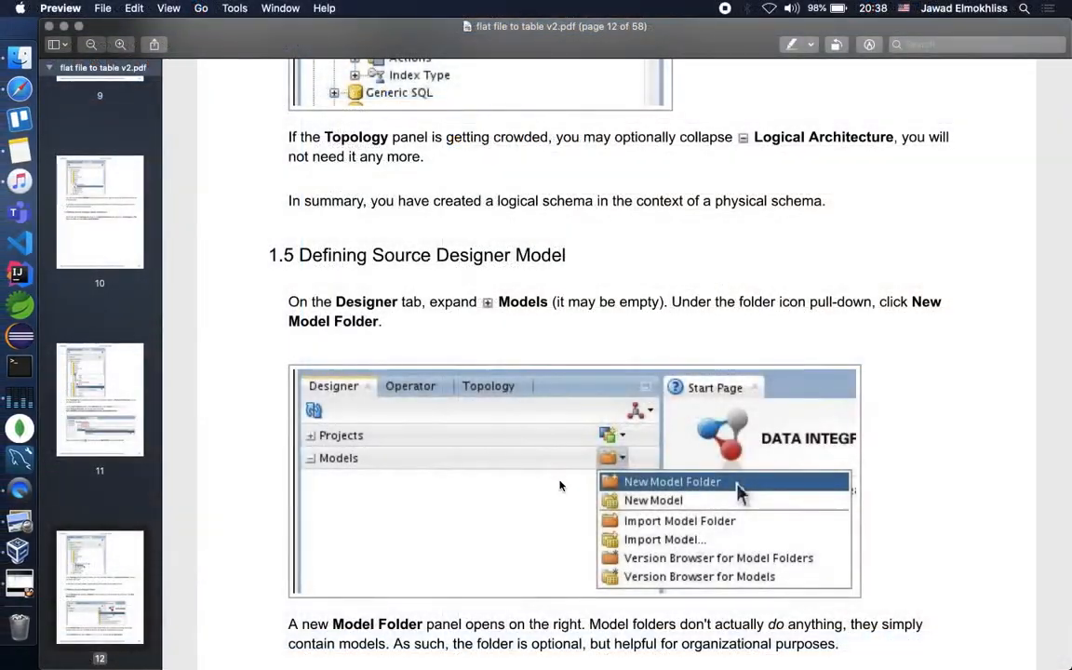
pyautogui.scroll(-10, 560, 485)
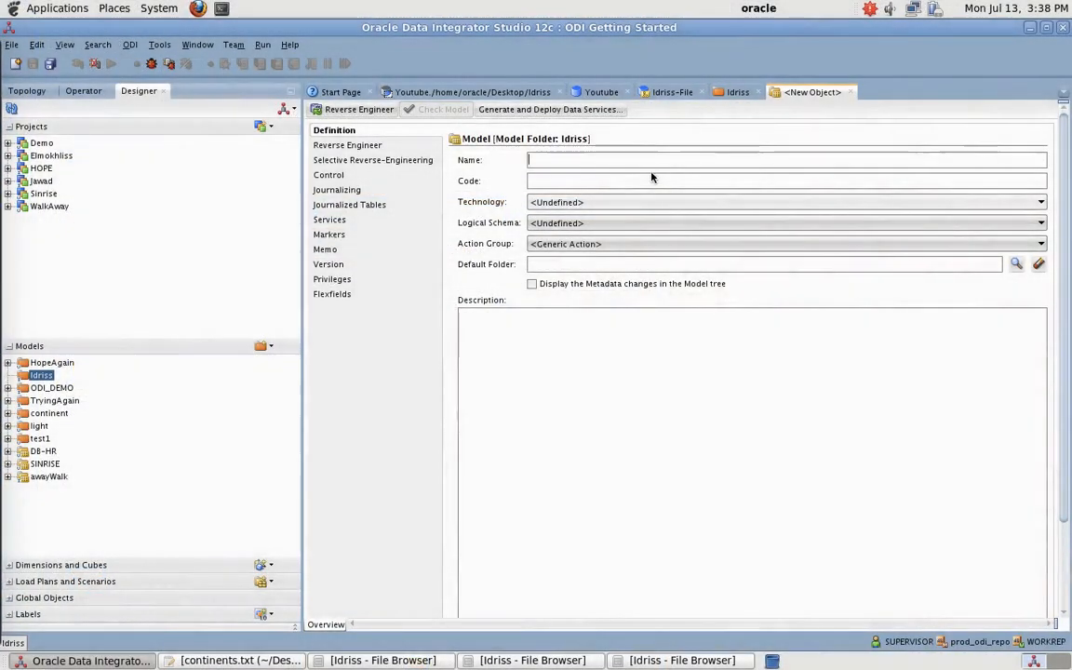
pyautogui.write('Idri')
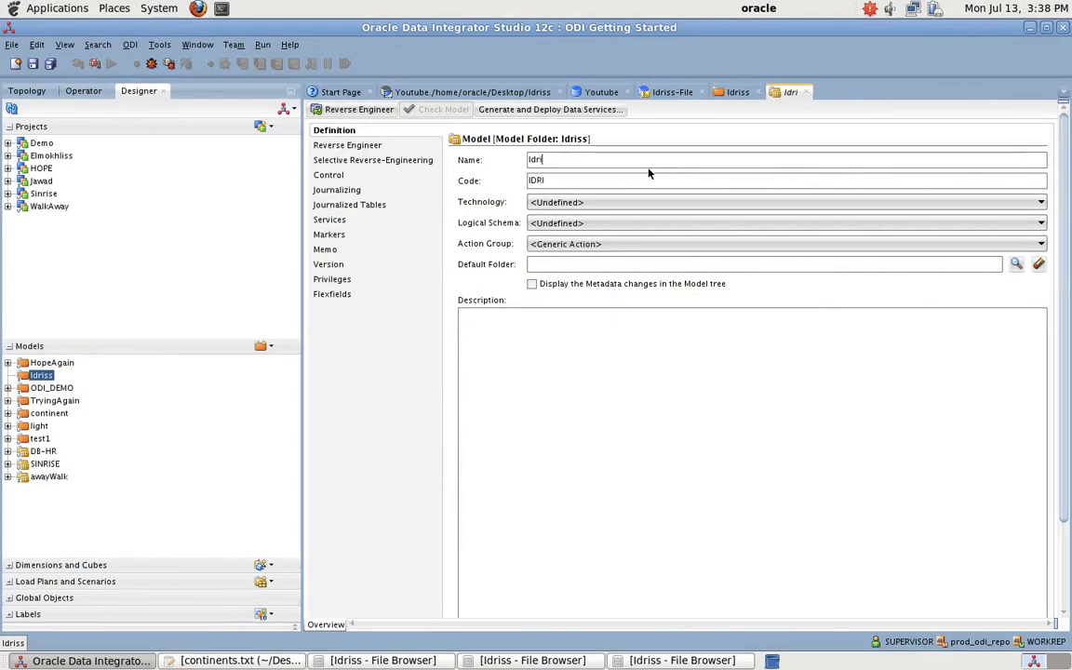
pyautogui.write('ssHR')
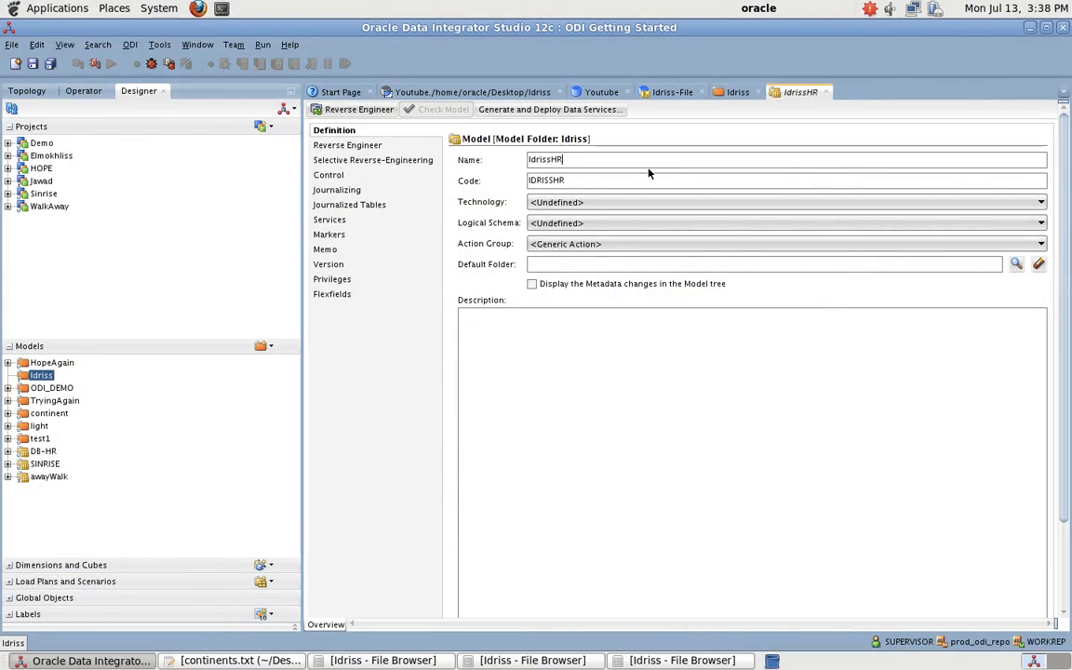
# Step: Following the guide, set the model's technology to Idriss and its logical schema to Idriss-File
pyautogui.click(579, 203)
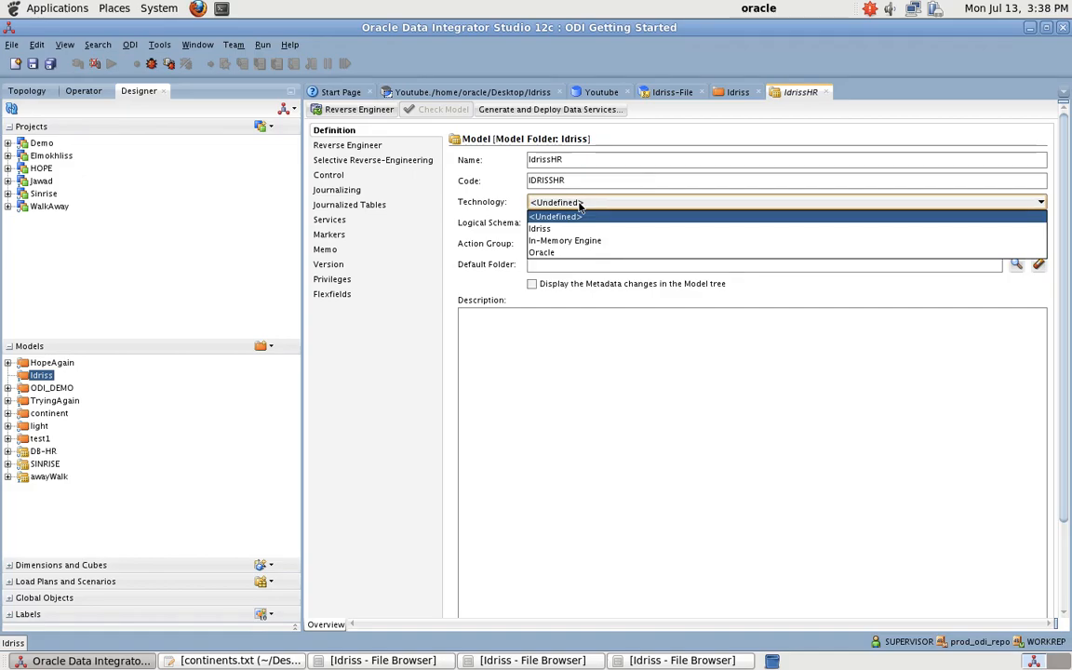
pyautogui.hotkey('ctrl', 'Left')
pyautogui.scroll(-5, 566, 394)
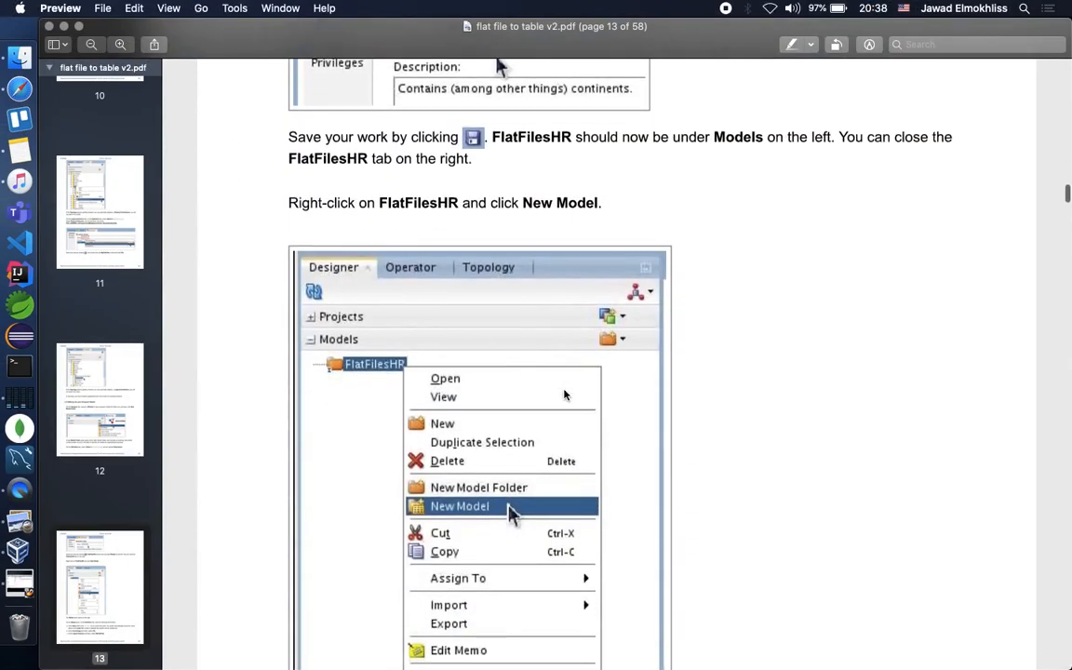
pyautogui.scroll(3, 564, 395)
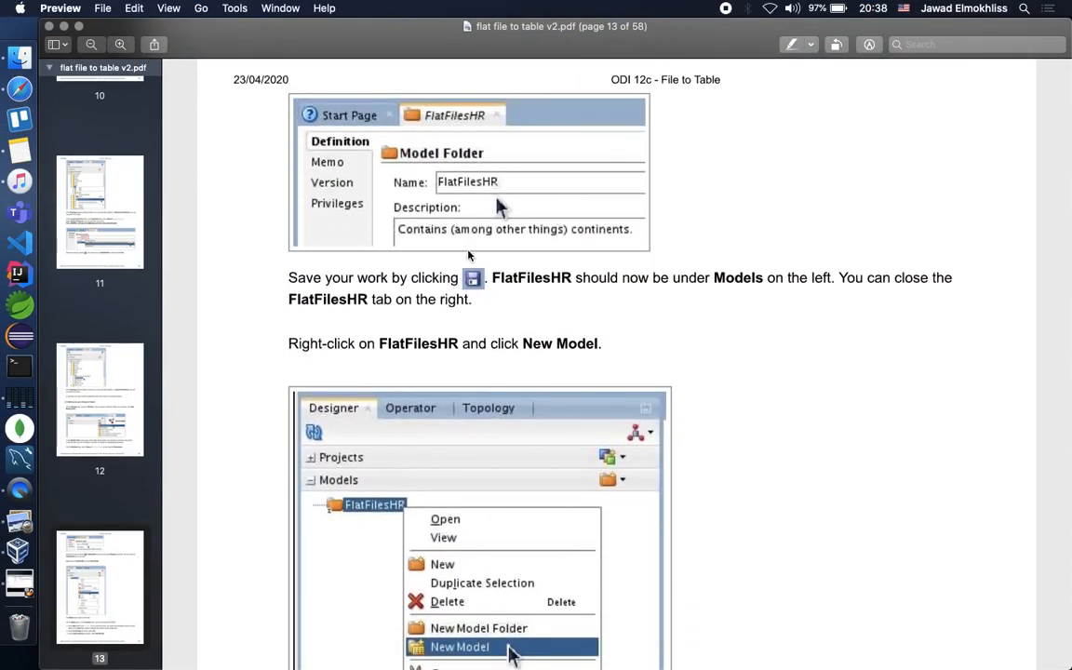
pyautogui.scroll(-10, 509, 351)
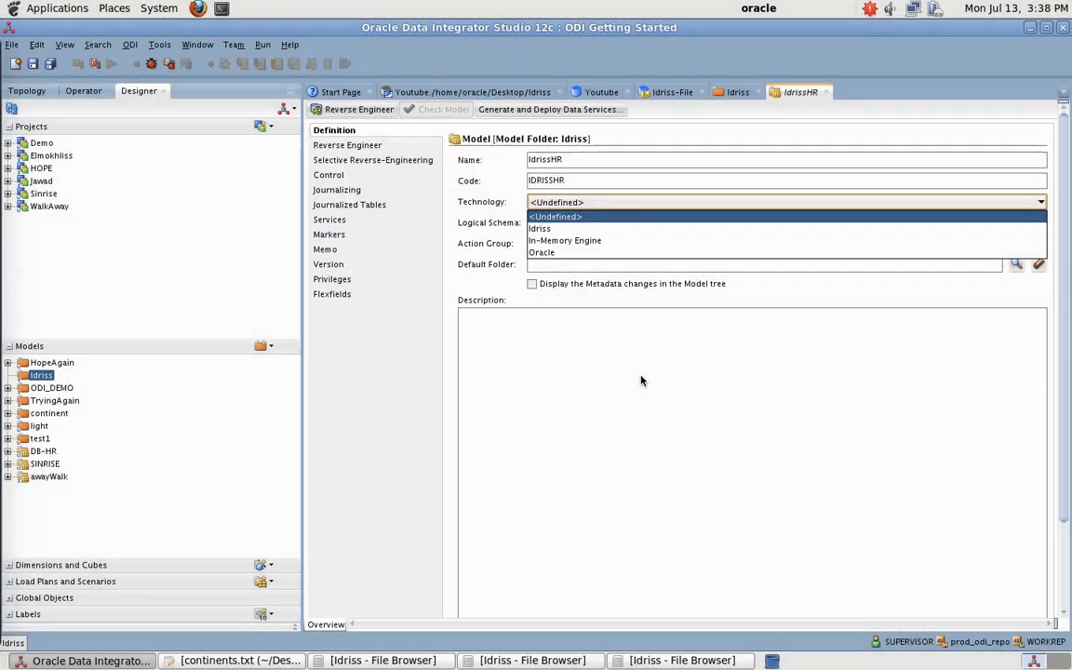
pyautogui.click(564, 229)
pyautogui.click(559, 228)
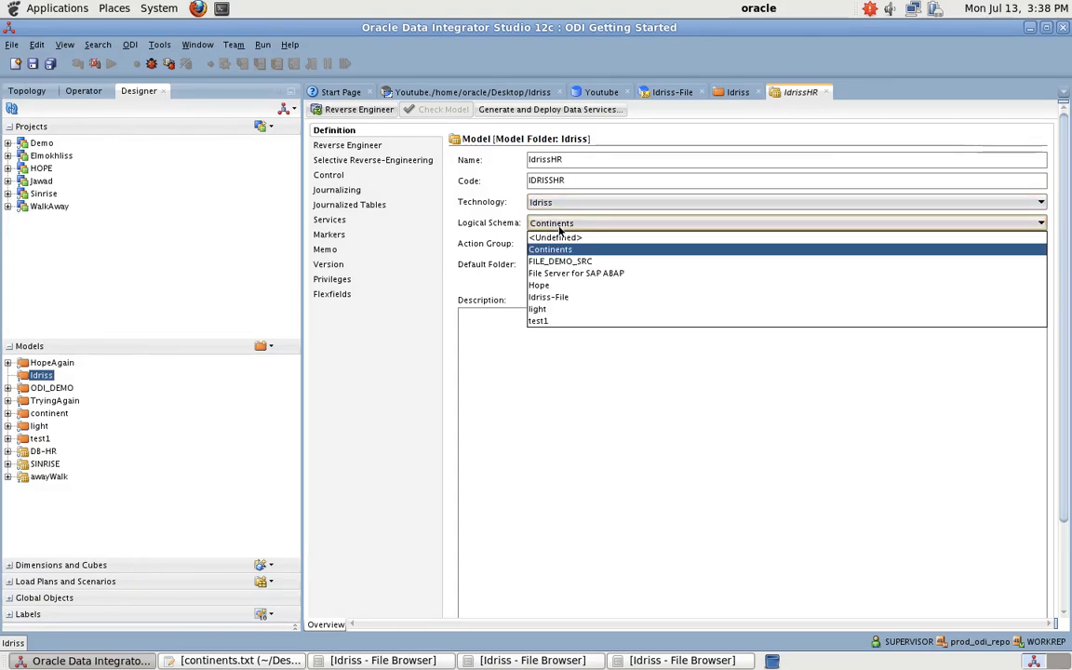
pyautogui.click(549, 297)
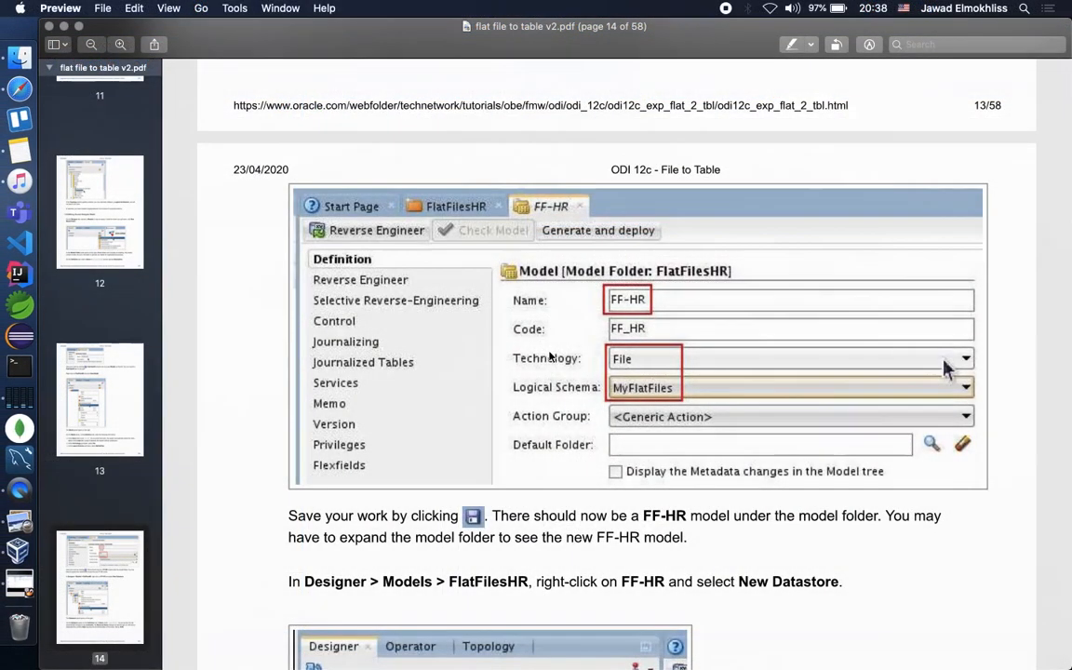
# Step: Check the guide's saving instructions, save the IdrissHR model and expand it under the Idriss folder
pyautogui.scroll(-5, 549, 429)
pyautogui.scroll(-3, 549, 429)
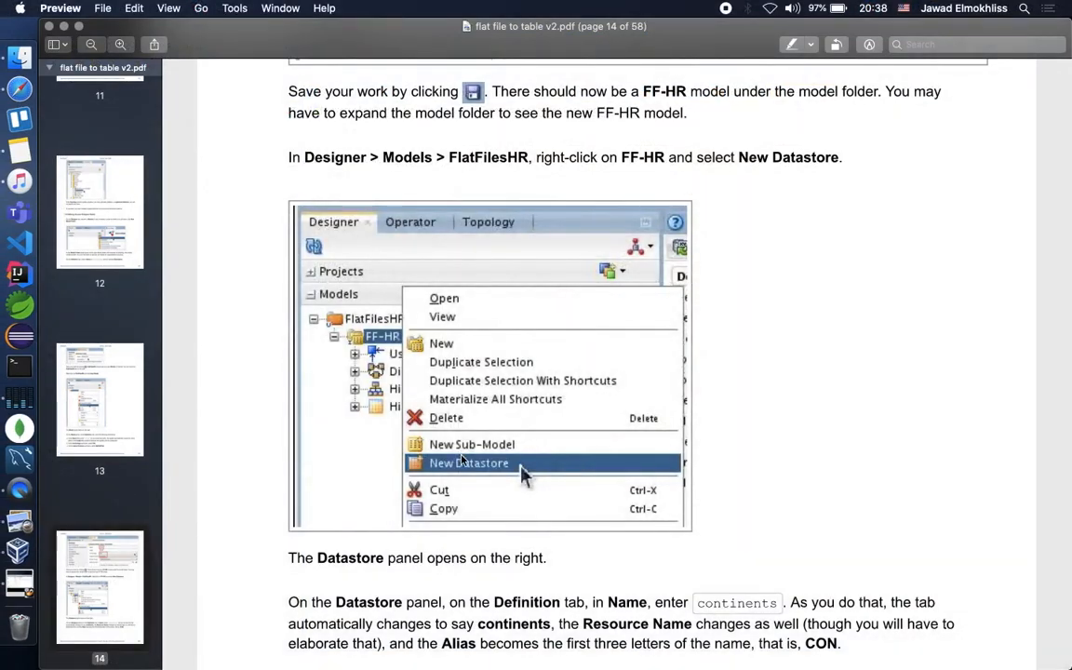
pyautogui.scroll(2, 468, 419)
pyautogui.scroll(3, 461, 458)
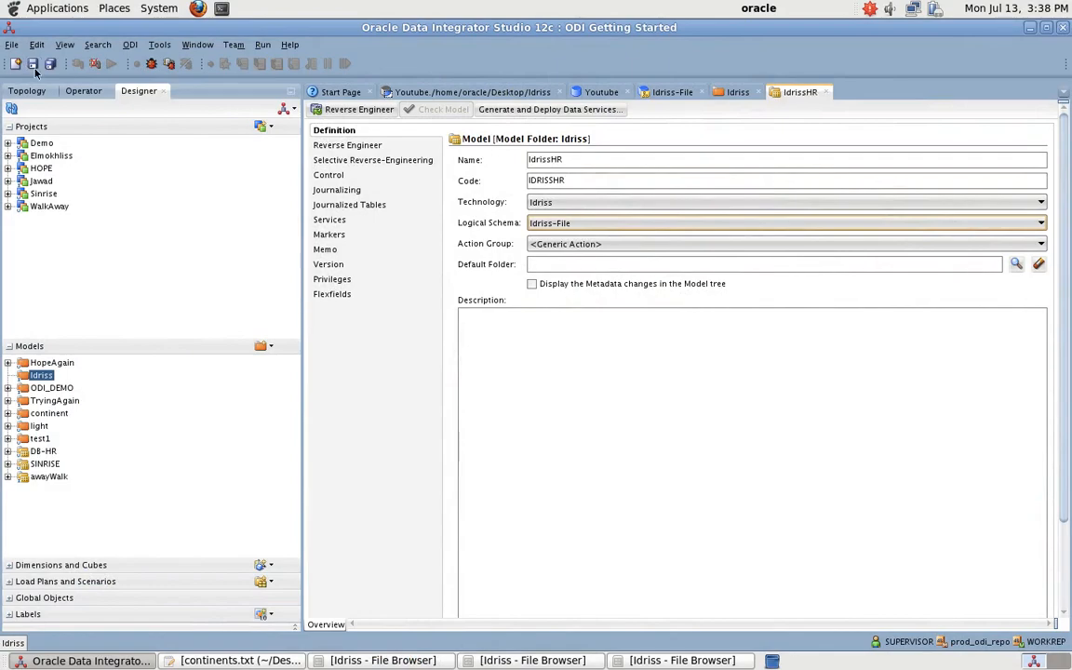
pyautogui.click(32, 63)
pyautogui.click(62, 389)
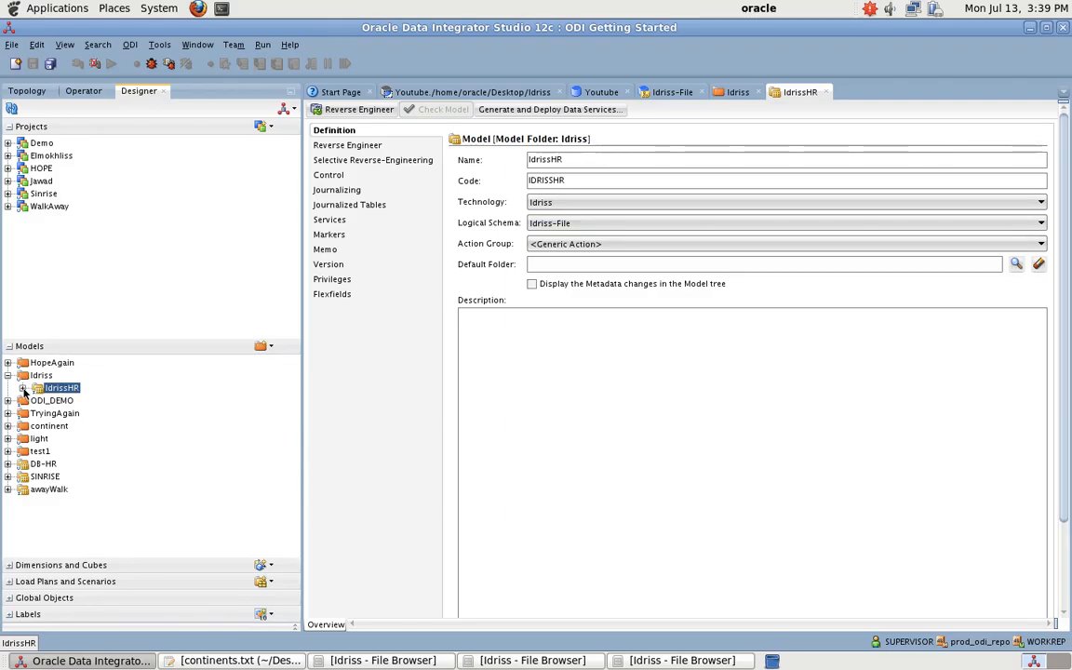
pyautogui.click(24, 388)
# Step: Following the guide, start a new datastore under the IdrissHR model and consult the guide's picture of its definition
pyautogui.hotkey('ctrl', 'Left')
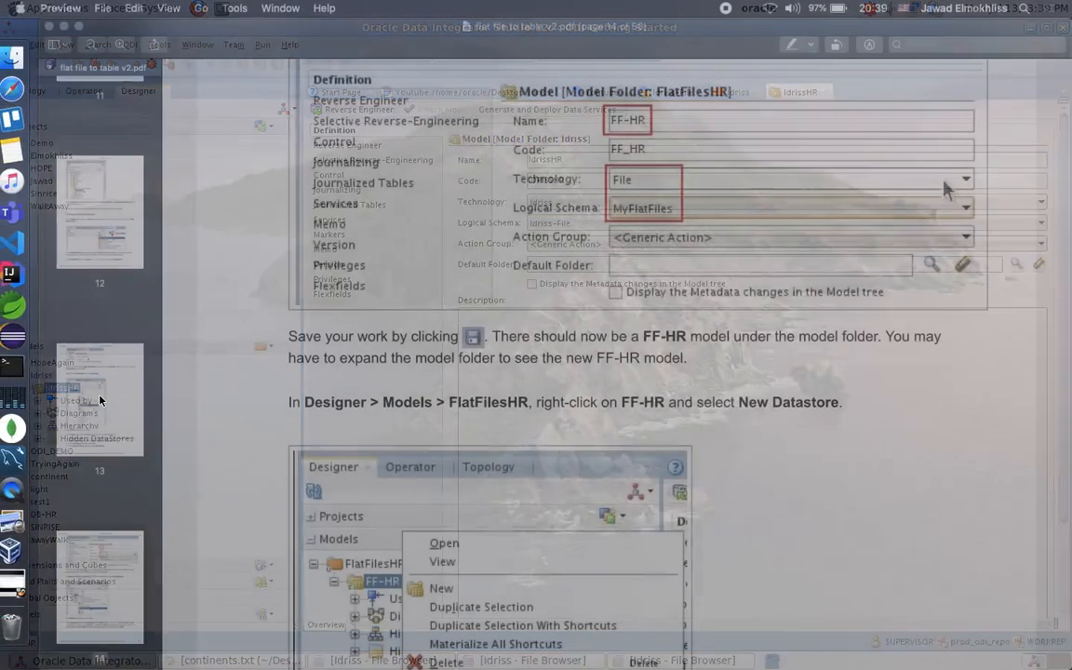
pyautogui.scroll(-4, 446, 455)
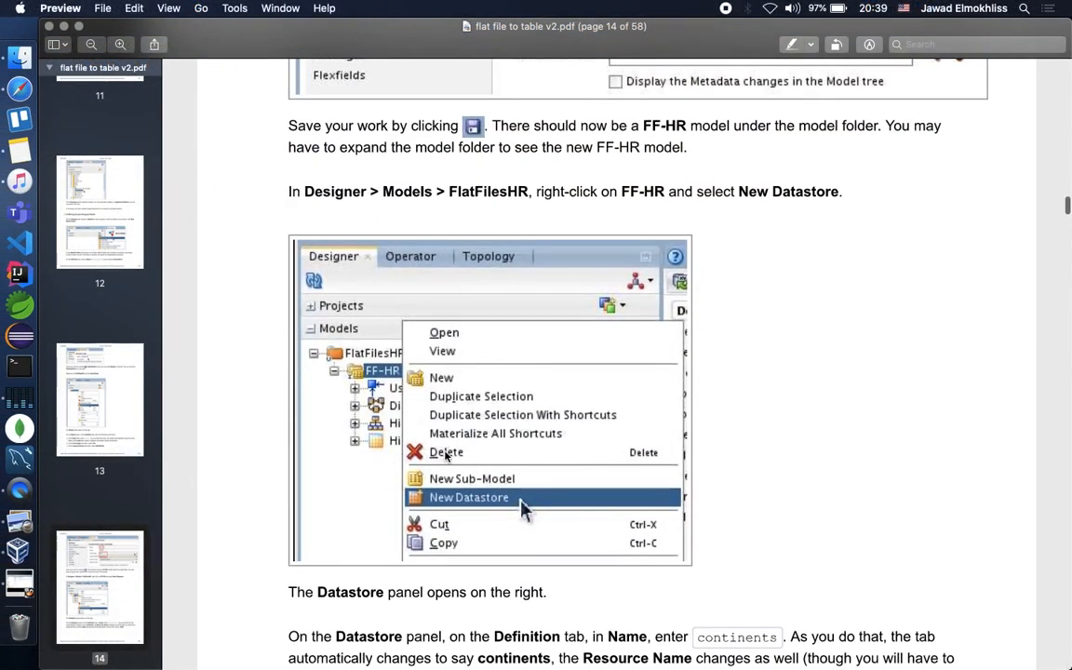
pyautogui.hotkey('ctrl', 'Right')
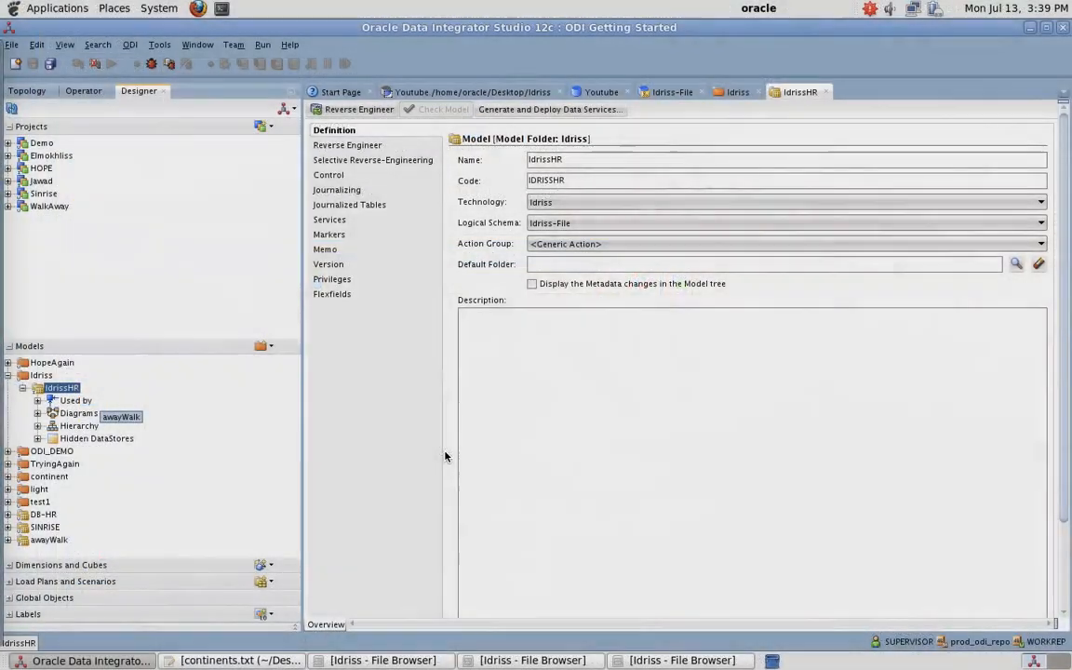
pyautogui.rightClick(68, 390)
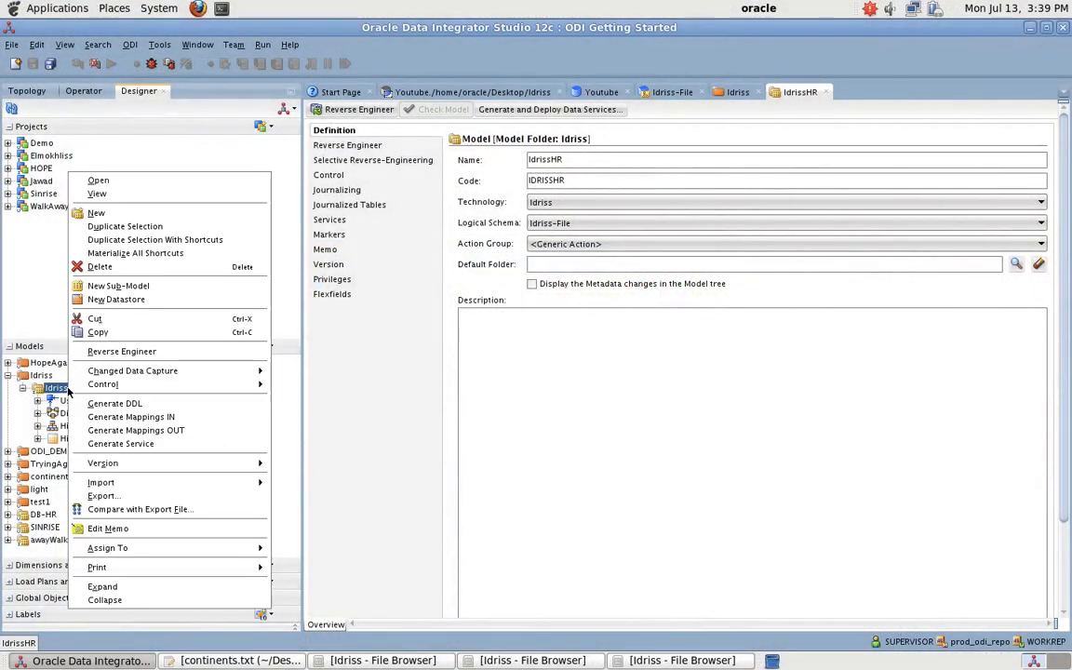
pyautogui.click(133, 301)
pyautogui.click(482, 159)
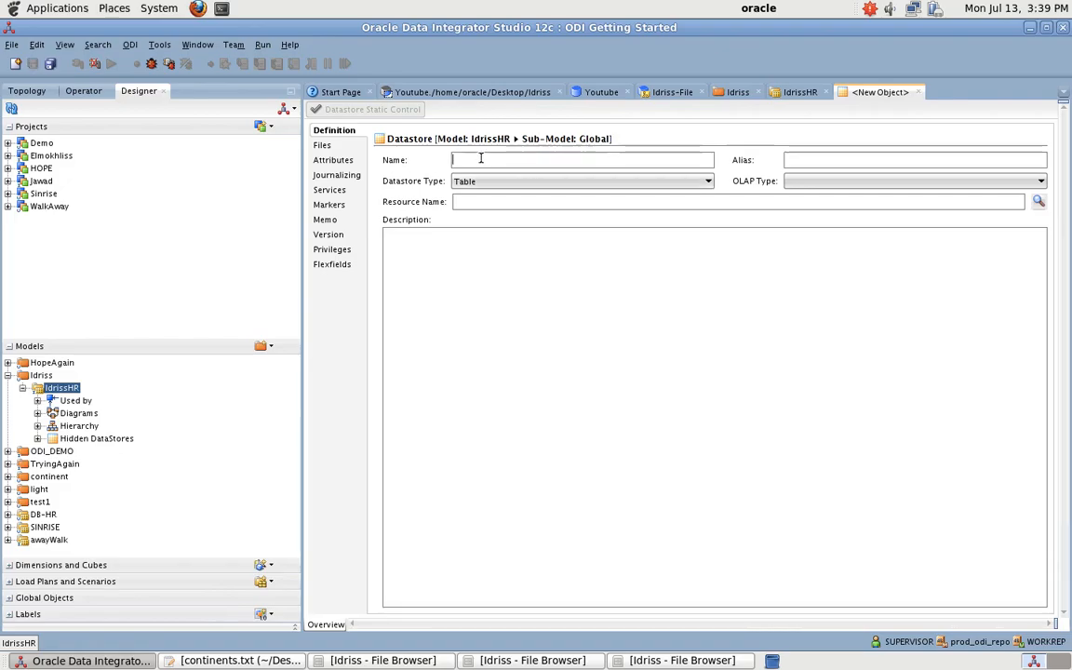
pyautogui.hotkey('ctrl', 'Left')
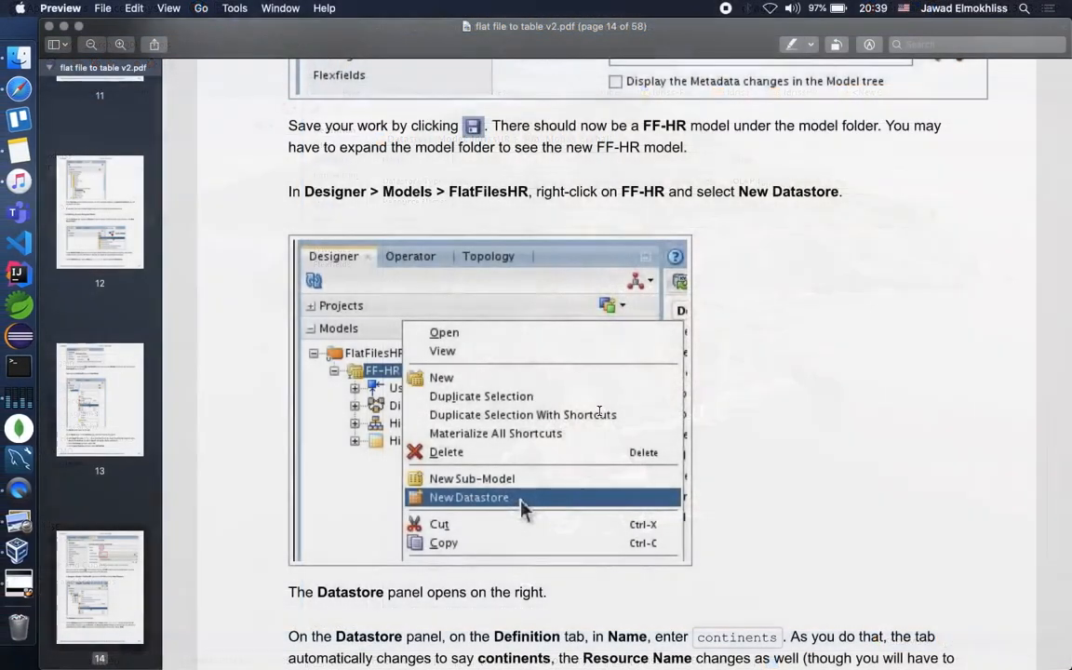
pyautogui.scroll(-5, 595, 400)
pyautogui.scroll(-6, 601, 415)
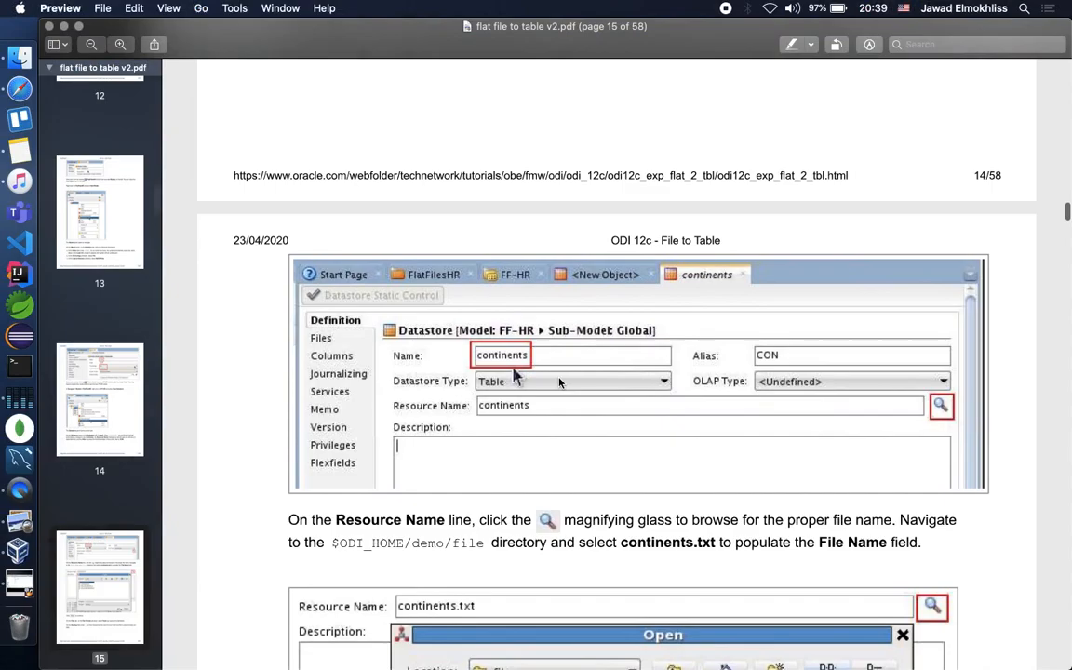
pyautogui.hotkey('ctrl', 'Right')
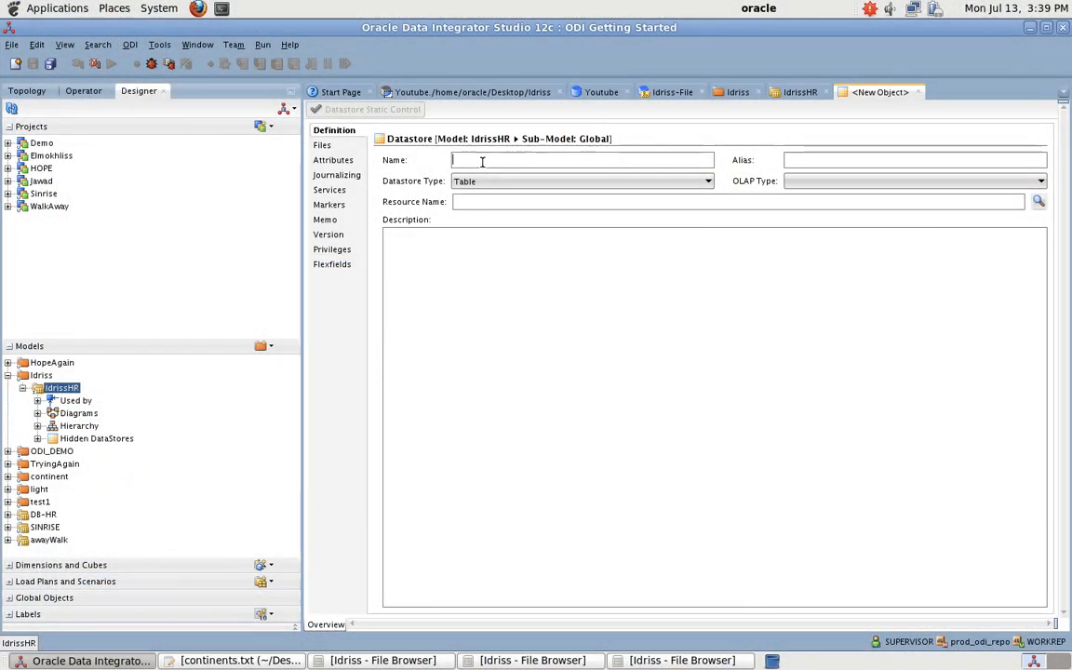
pyautogui.click(482, 162)
pyautogui.write('cont')
pyautogui.press('BackSpace')
pyautogui.press('BackSpace')
pyautogui.press('BackSpace')
pyautogui.press('BackSpace')
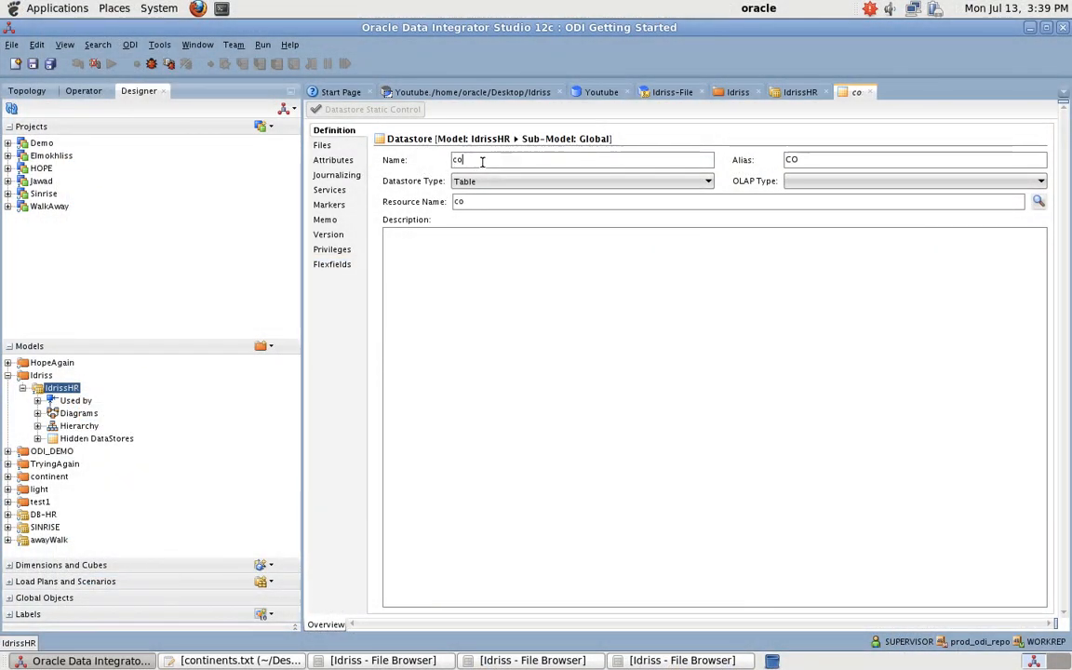
pyautogui.write('te')
pyautogui.hotkey('ctrl', 'Left')
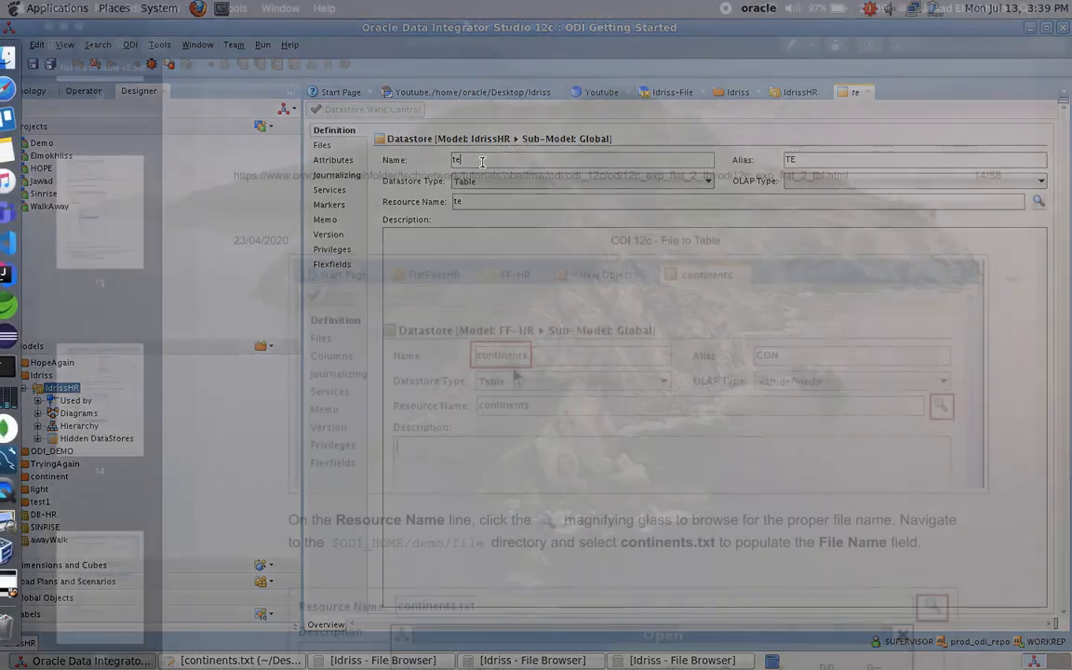
pyautogui.hotkey('ctrl', 'Right')
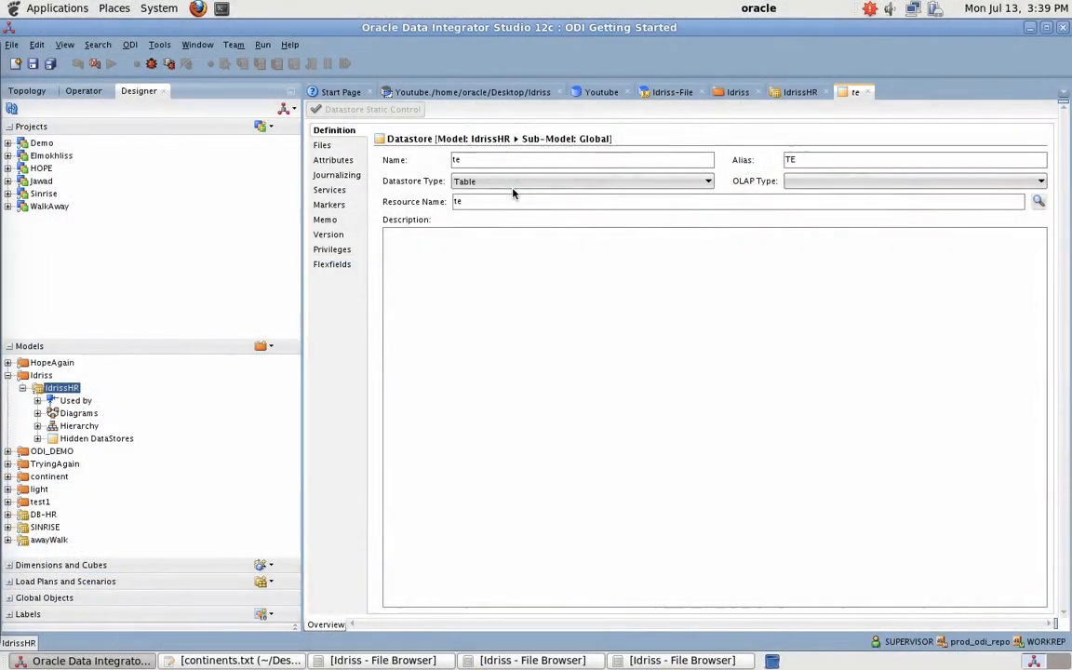
# Step: Look up the source file's name in the desktop's Idriss folder and name the datastore Idriss
pyautogui.click(1032, 28)
pyautogui.doubleClick(532, 428)
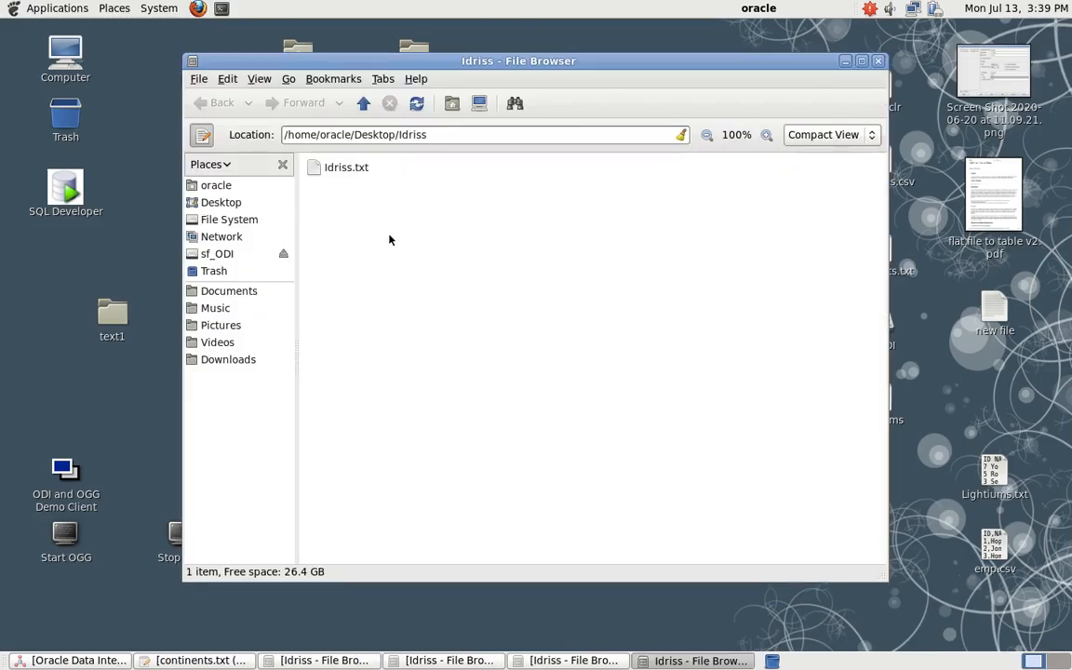
pyautogui.press('F4')
pyautogui.click(335, 235)
pyautogui.click(65, 661)
pyautogui.press('BackSpace')
pyautogui.press('BackSpace')
pyautogui.write('Idriss')
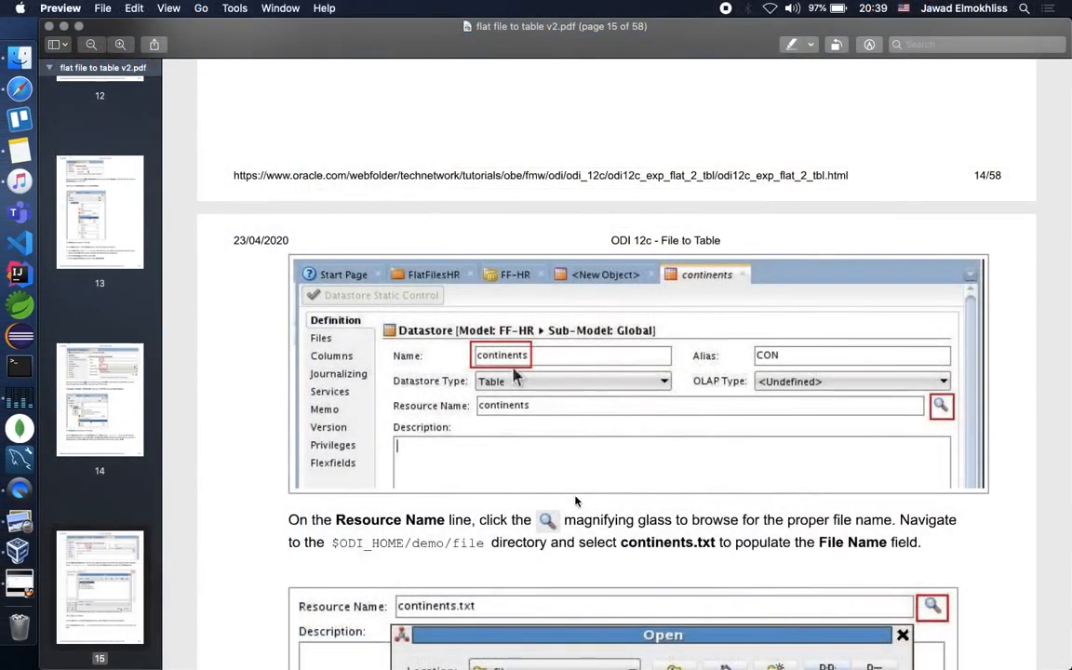
# Step: Set the datastore's resource name by browsing to Idriss.txt in the Desktop's Idriss folder
pyautogui.scroll(-4, 568, 372)
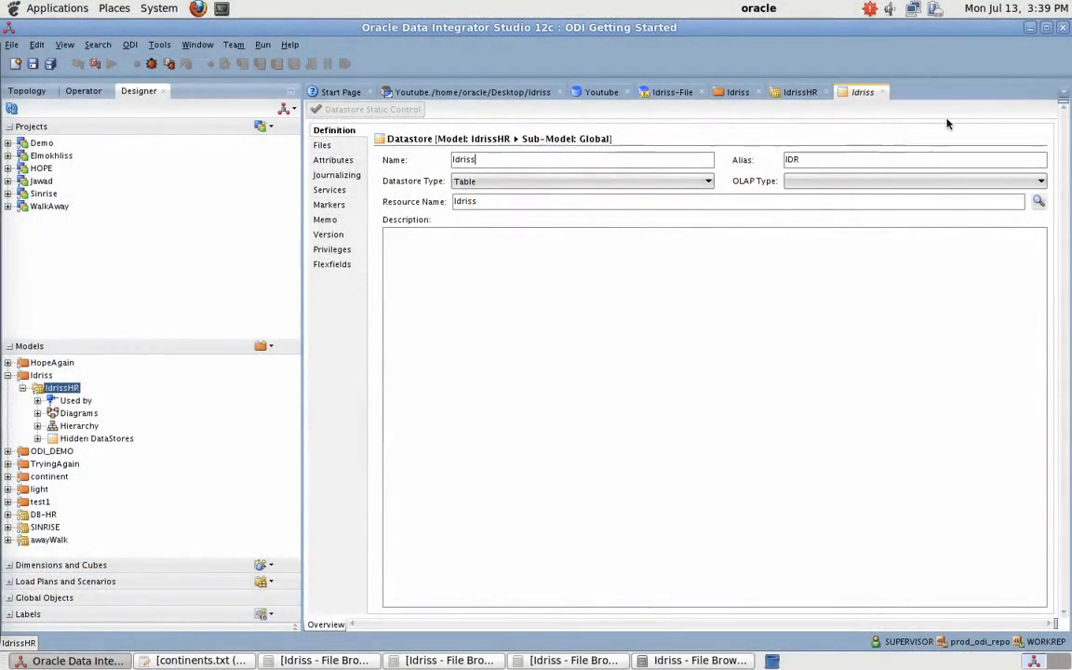
pyautogui.click(1039, 201)
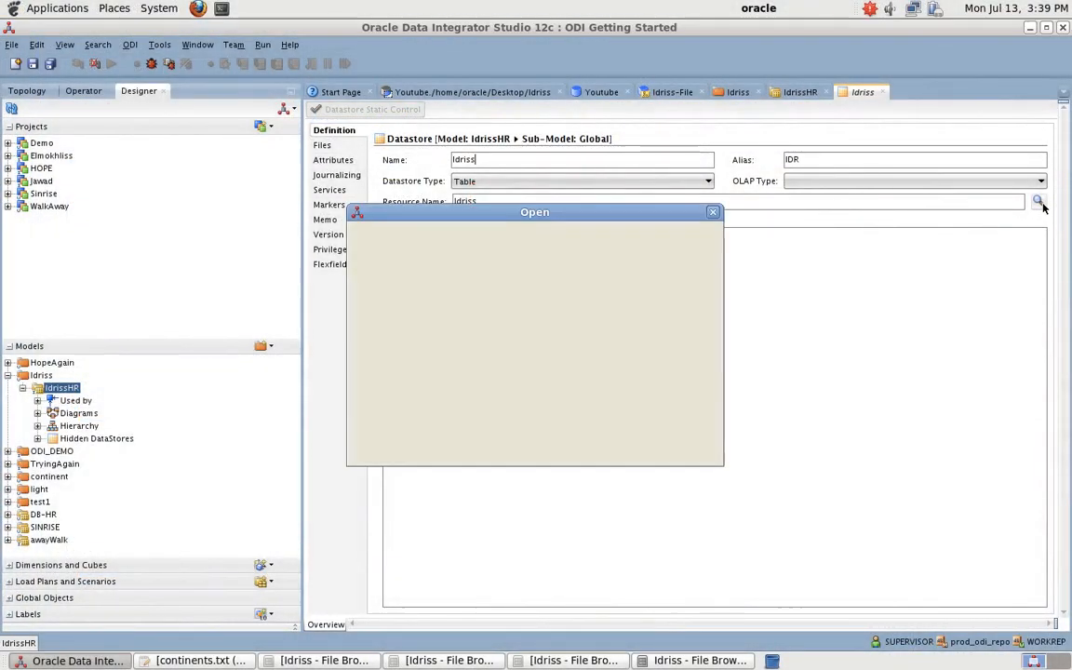
pyautogui.click(470, 240)
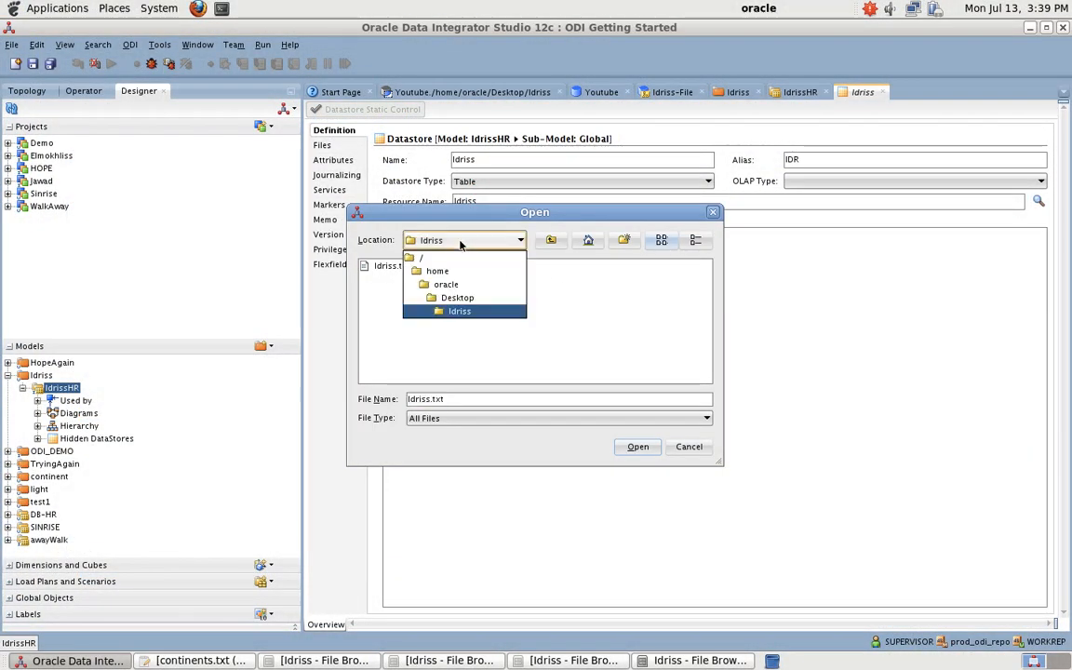
pyautogui.click(458, 297)
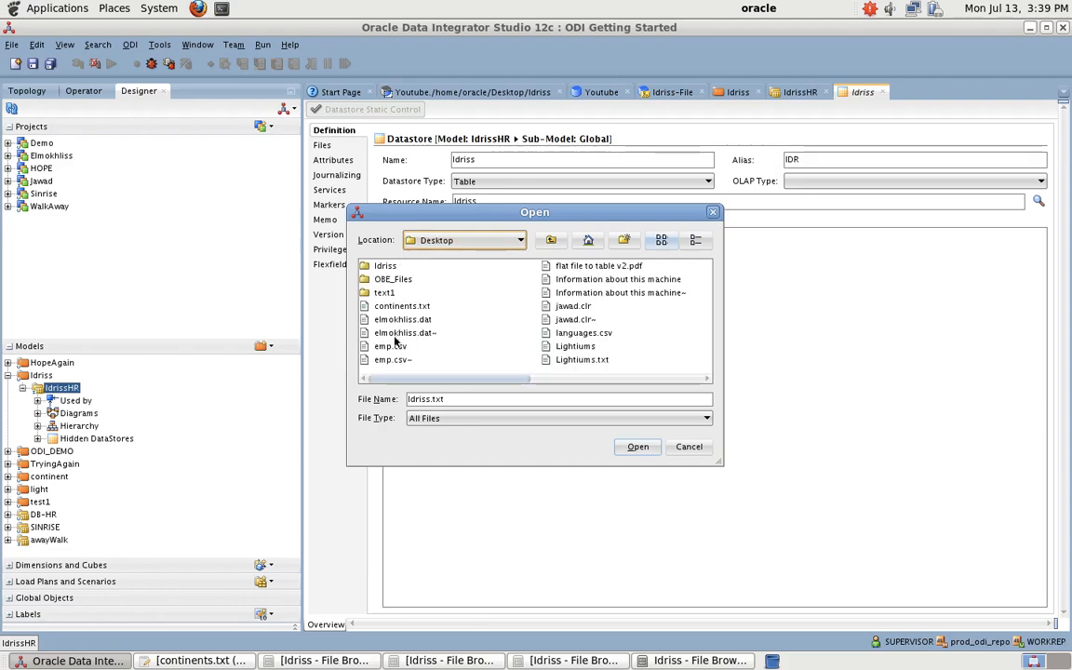
pyautogui.doubleClick(386, 266)
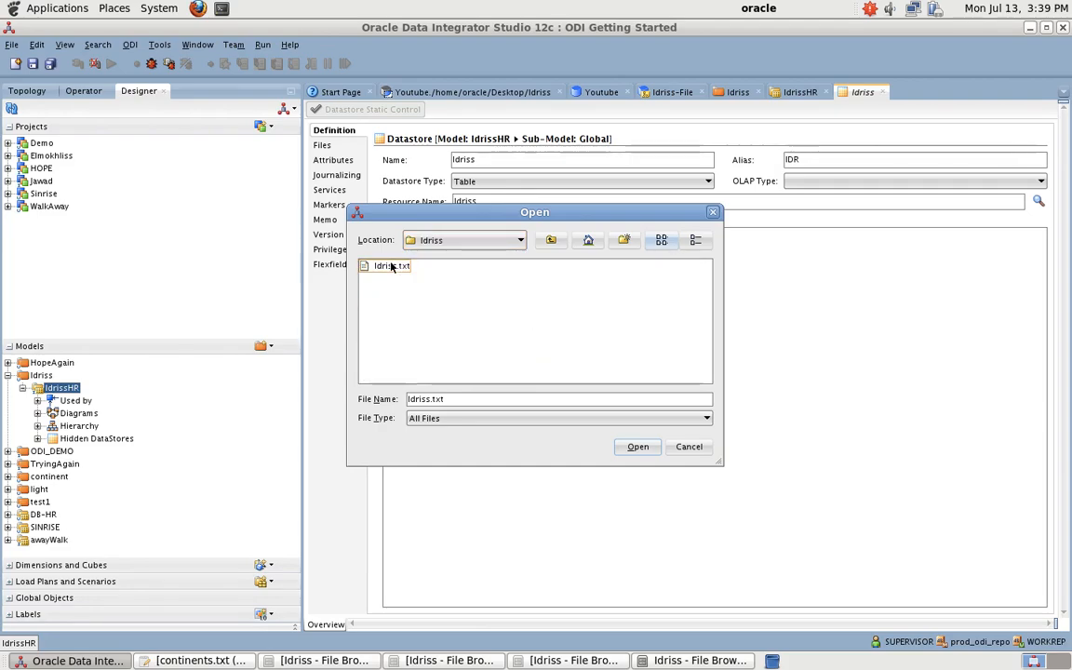
pyautogui.click(639, 448)
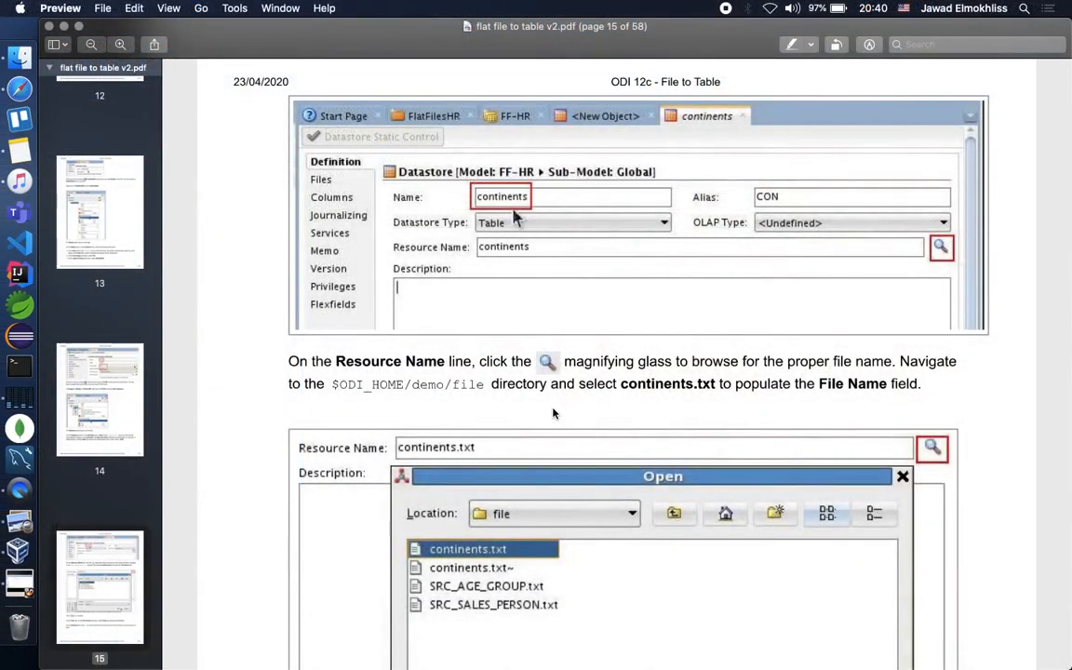
# Step: Read the guide's file settings and set the Idriss datastore's file format to Fixed
pyautogui.scroll(-5, 555, 413)
pyautogui.scroll(-15, 555, 413)
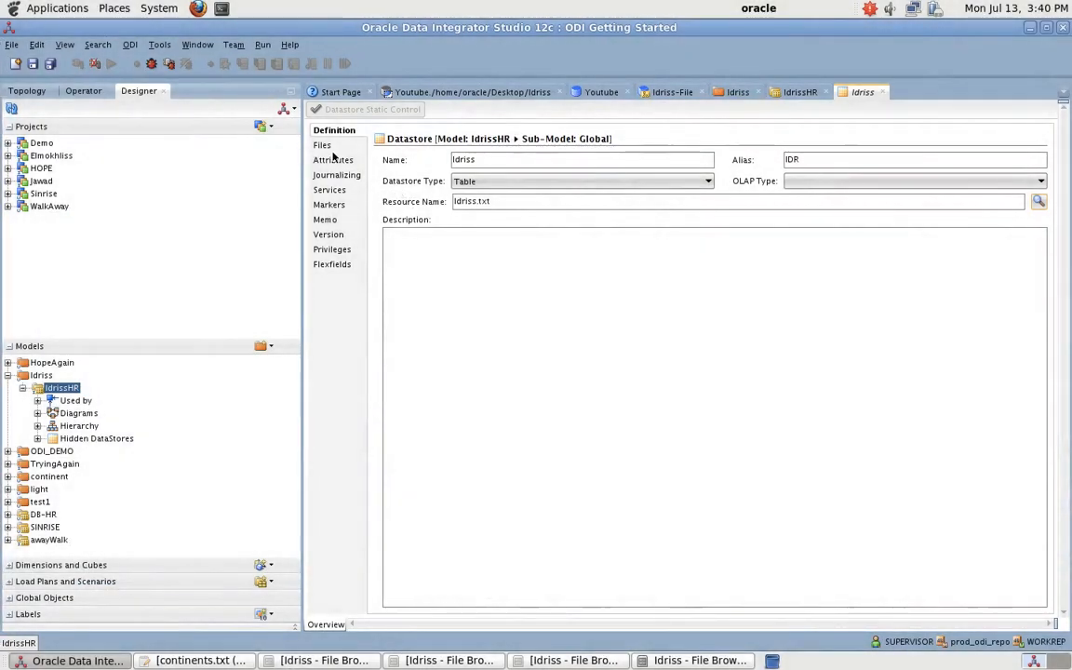
pyautogui.click(325, 145)
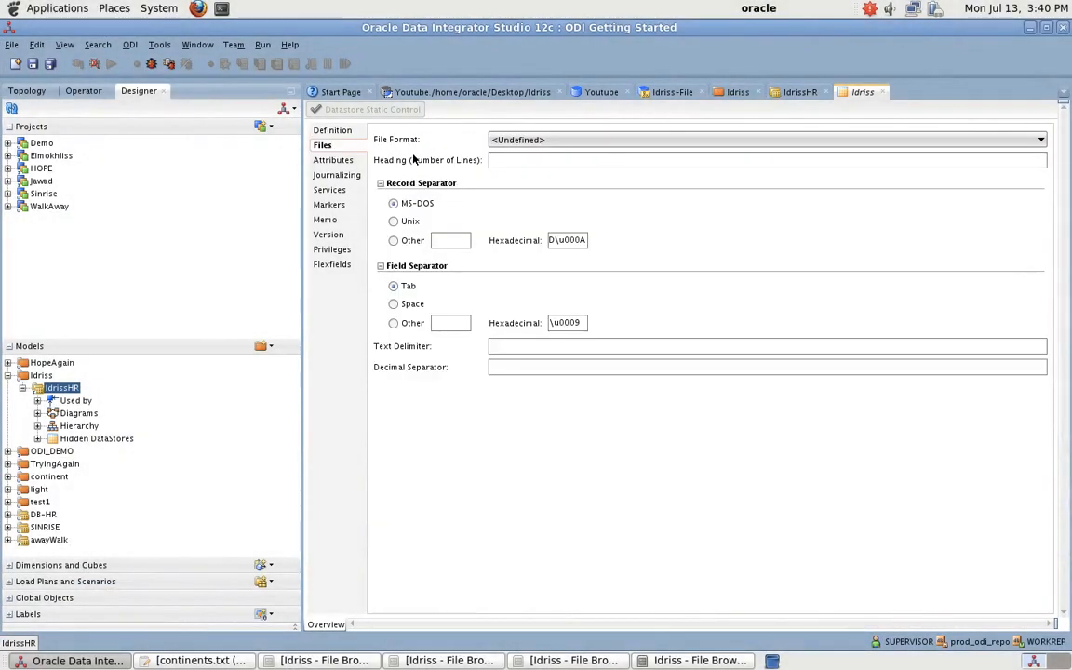
pyautogui.click(533, 139)
pyautogui.click(522, 149)
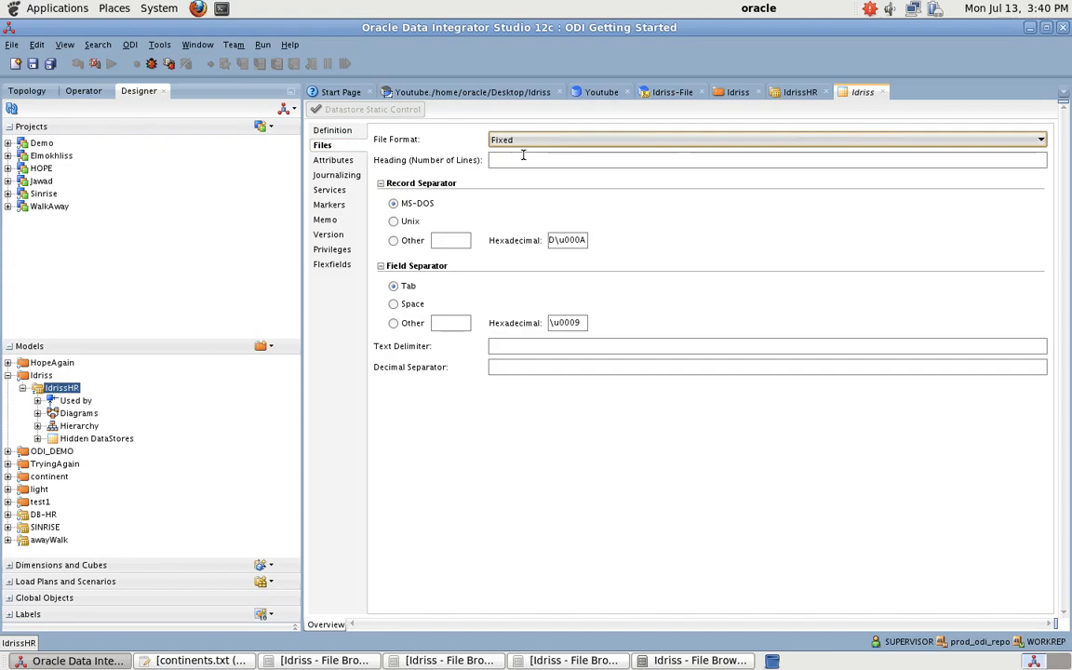
# Step: Check the header row in continents.txt and the guide's instructions, and set the datastore's heading to 1 line
pyautogui.click(518, 160)
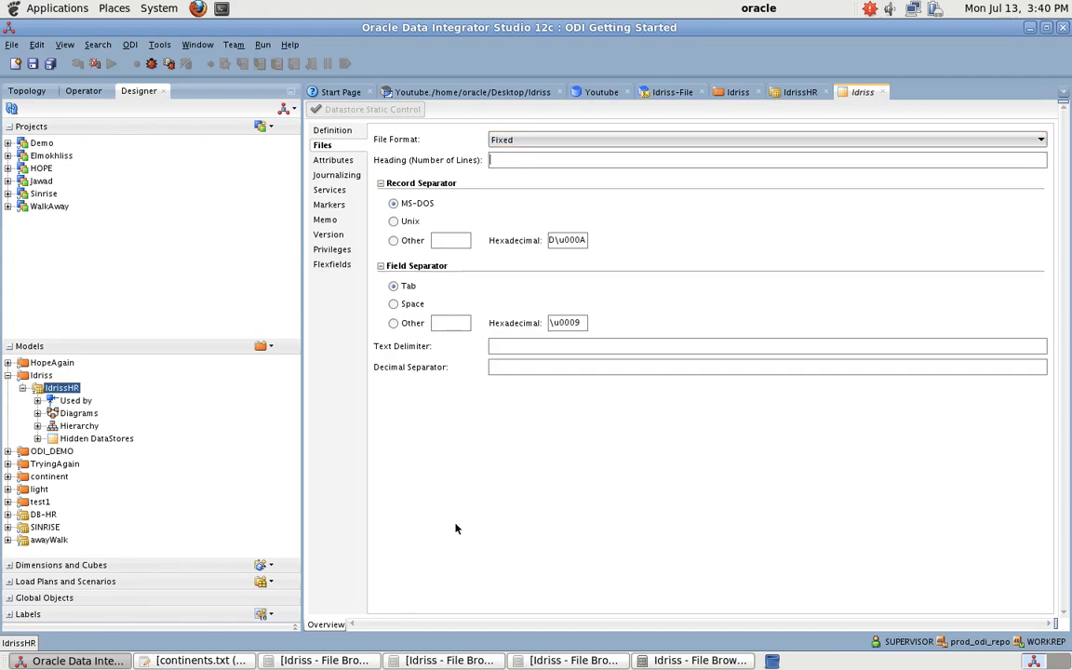
pyautogui.click(200, 660)
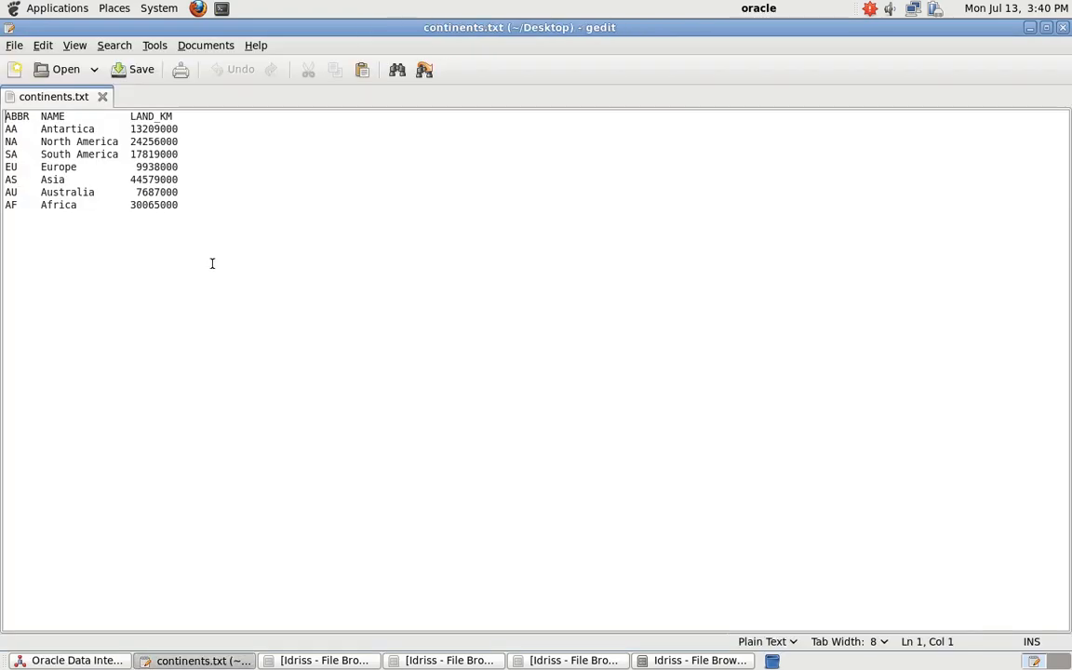
pyautogui.moveTo(160, 116); pyautogui.dragTo(2, 116)
pyautogui.click(245, 198)
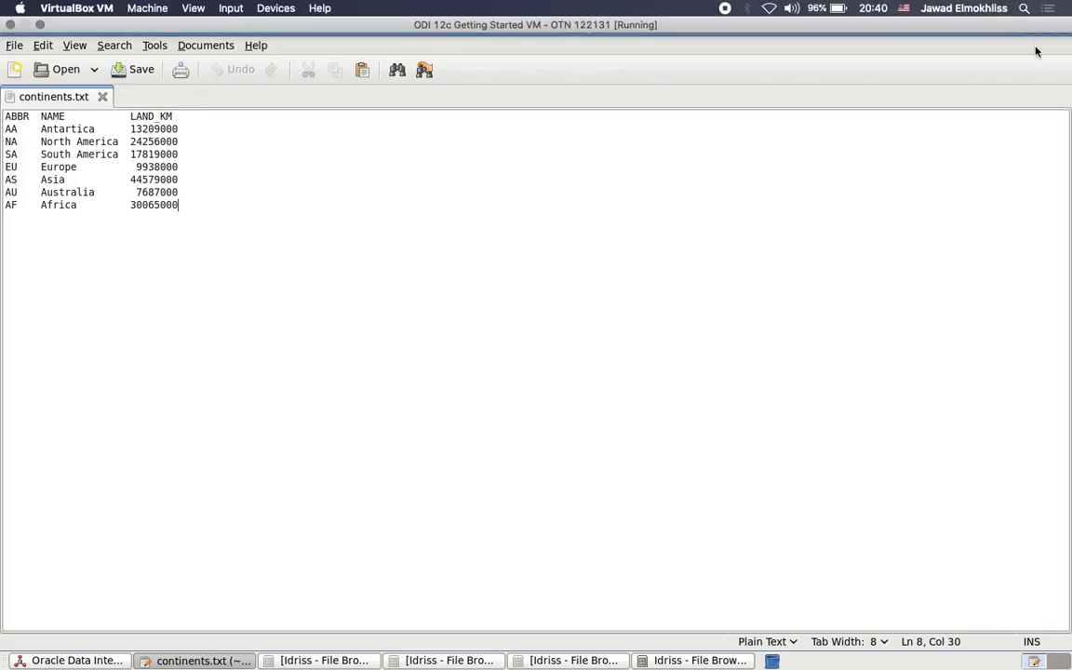
pyautogui.click(1030, 28)
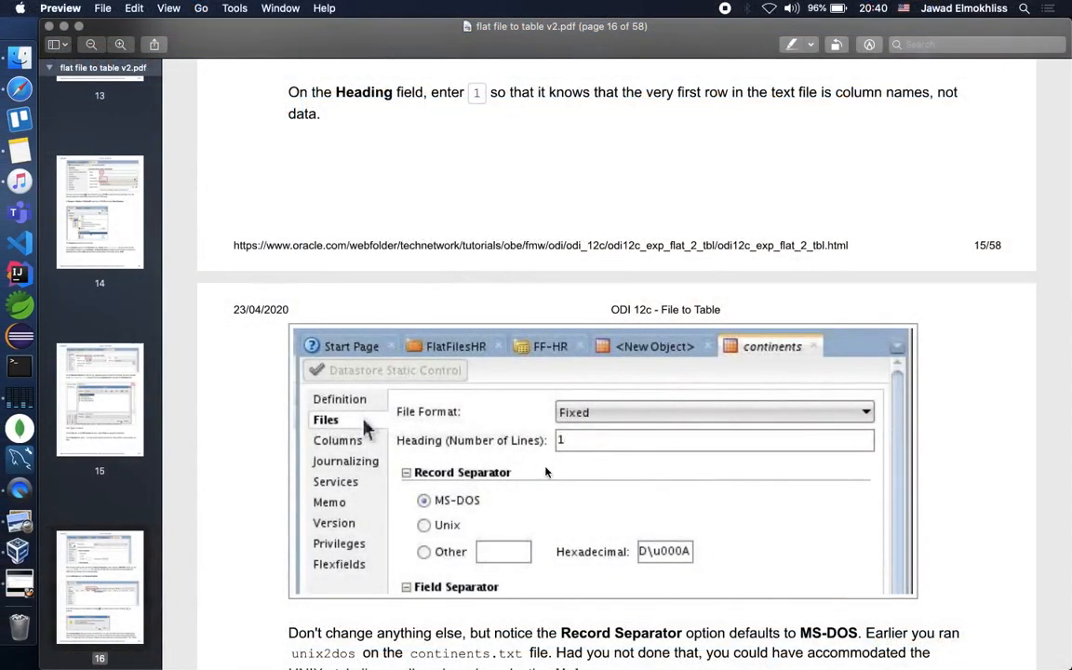
pyautogui.scroll(-6, 548, 477)
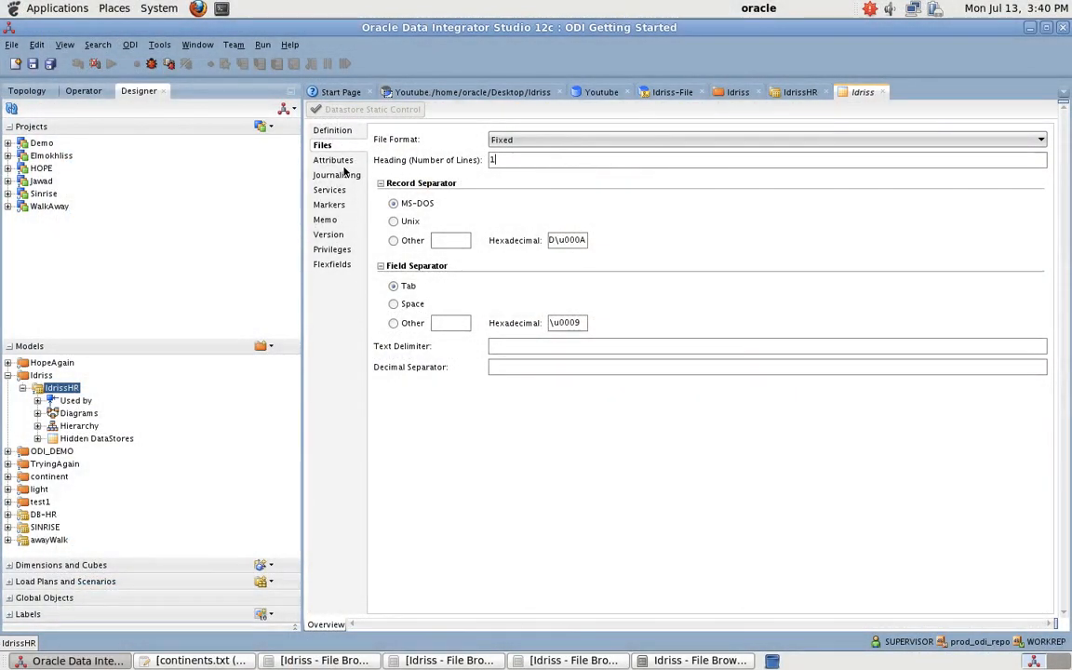
# Step: Open the datastore's attributes and review the guide's instructions on file format, heading, record separator and Reverse Engineer
pyautogui.click(335, 160)
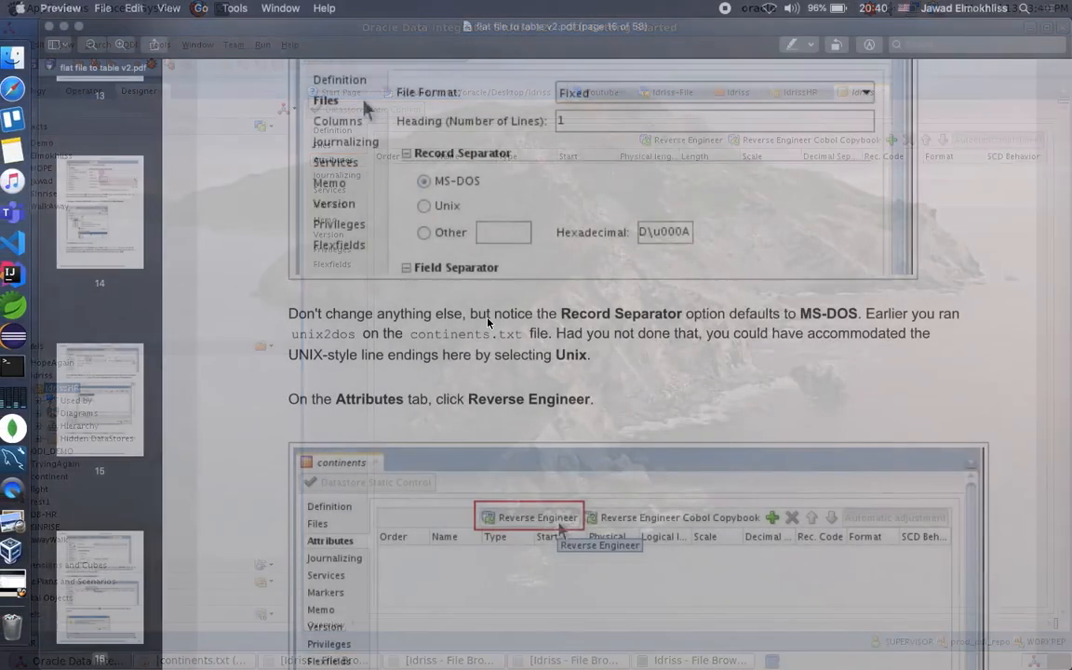
pyautogui.scroll(10, 487, 323)
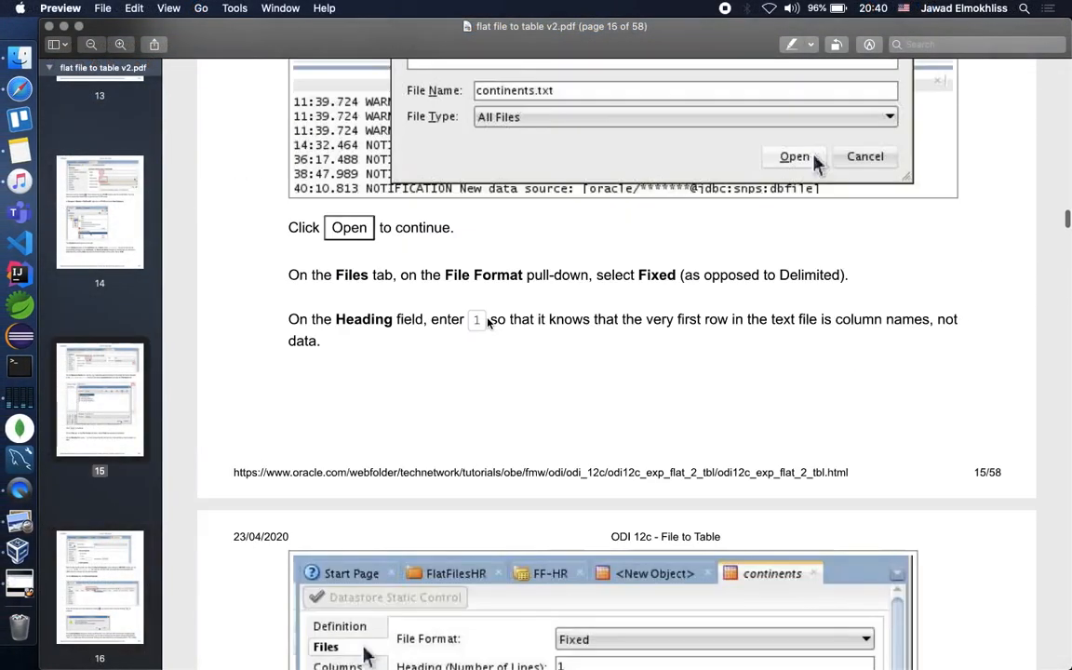
pyautogui.scroll(5, 487, 323)
pyautogui.scroll(-5, 521, 390)
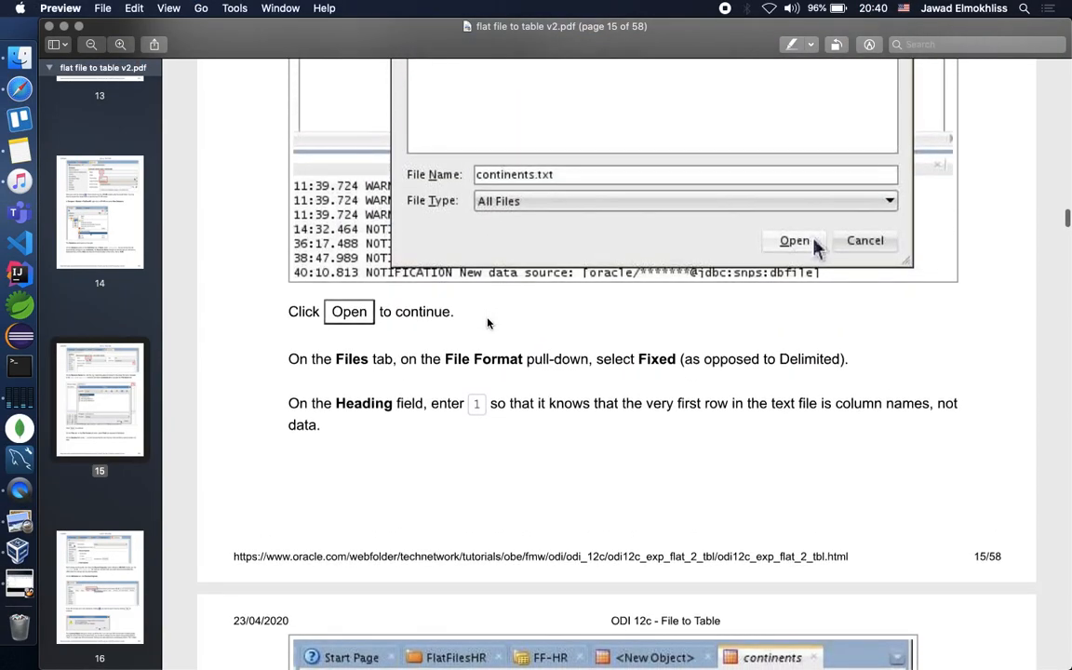
pyautogui.scroll(-4, 558, 485)
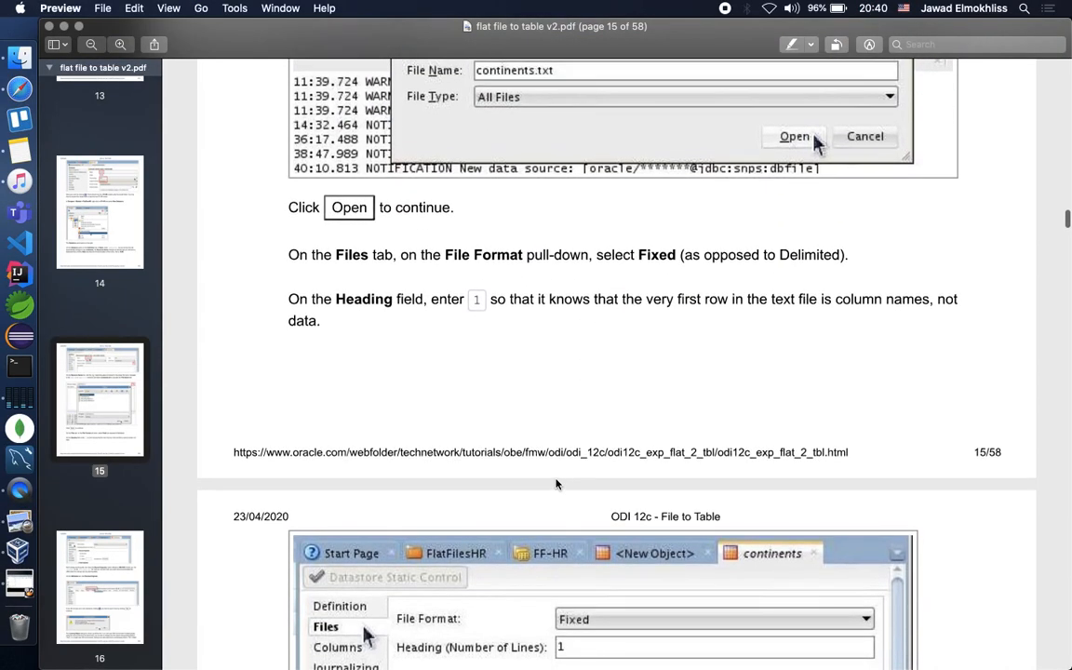
pyautogui.scroll(-2, 556, 484)
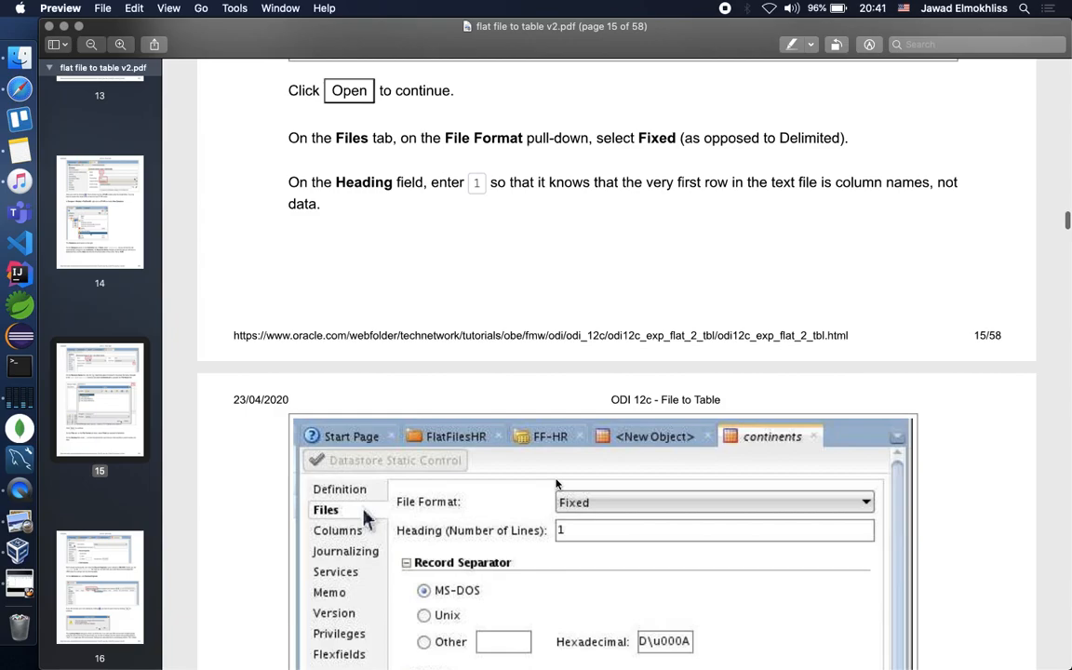
pyautogui.scroll(-4, 557, 484)
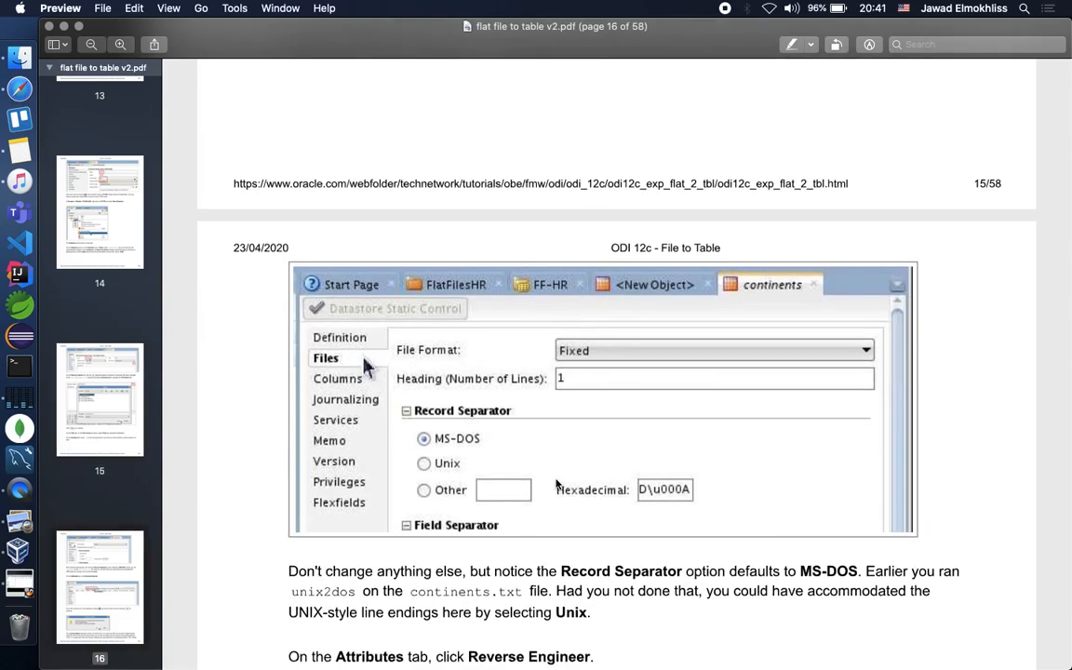
pyautogui.scroll(-5, 557, 484)
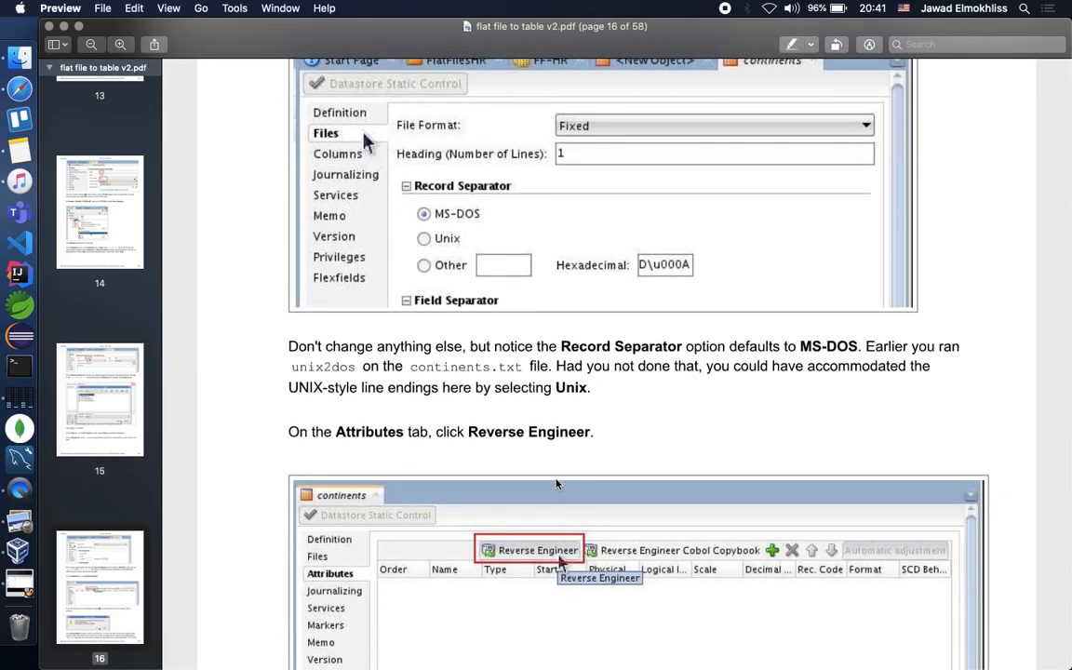
pyautogui.scroll(-4, 556, 484)
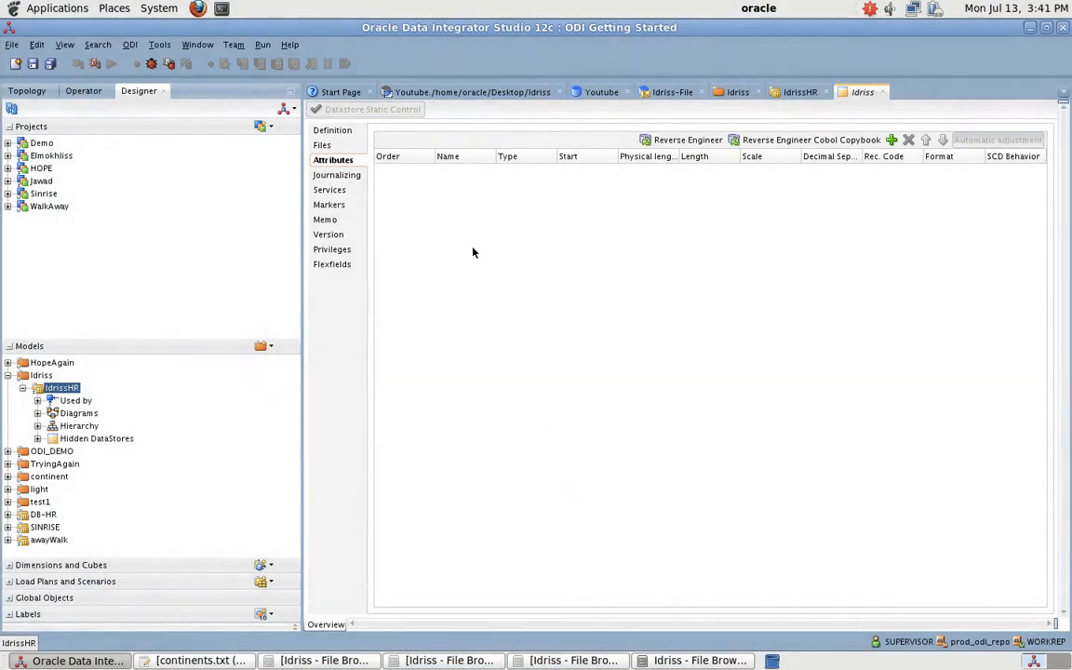
# Step: Save the Idriss datastore and review its definition and file settings
pyautogui.click(32, 64)
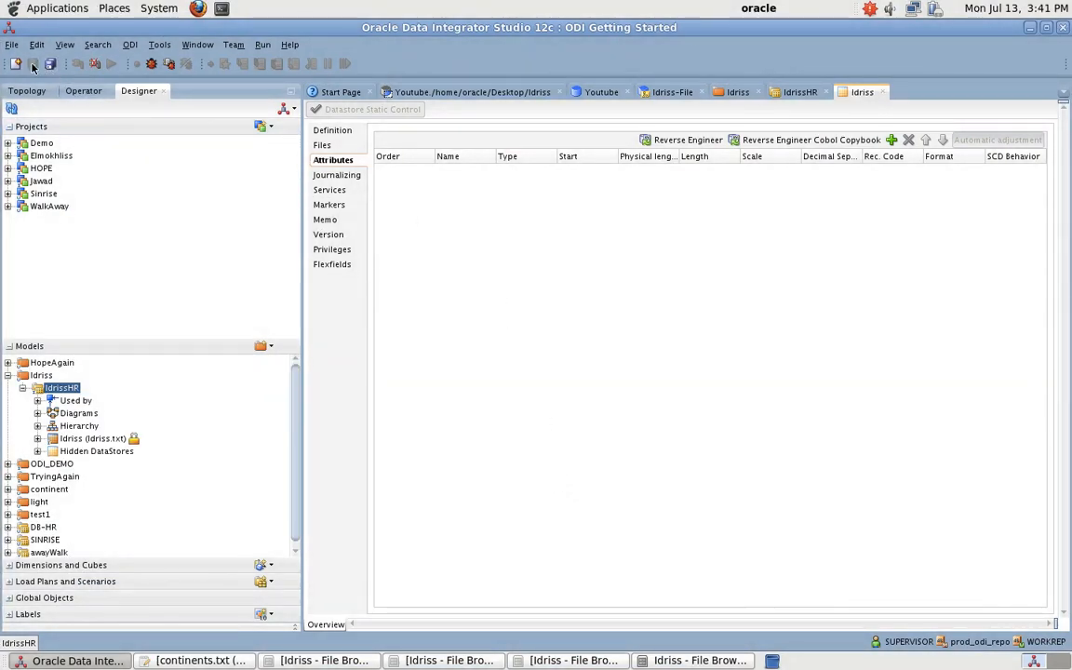
pyautogui.click(346, 132)
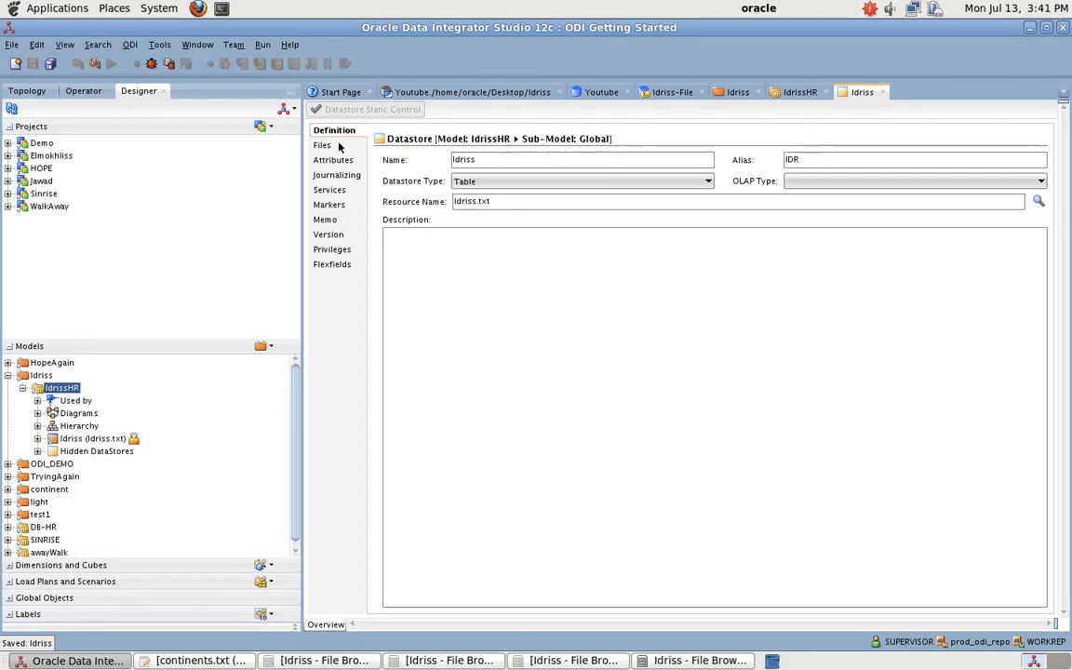
pyautogui.click(340, 146)
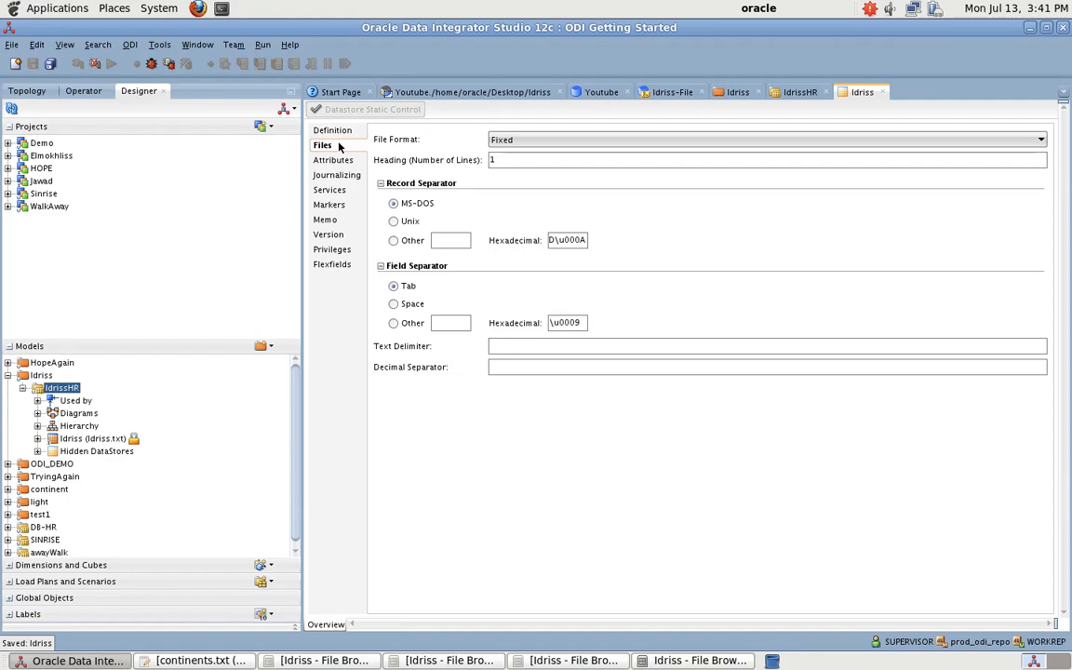
# Step: Reverse engineer the datastore's attributes with Local (No Agent) and 1000 rows to fetch
pyautogui.click(339, 161)
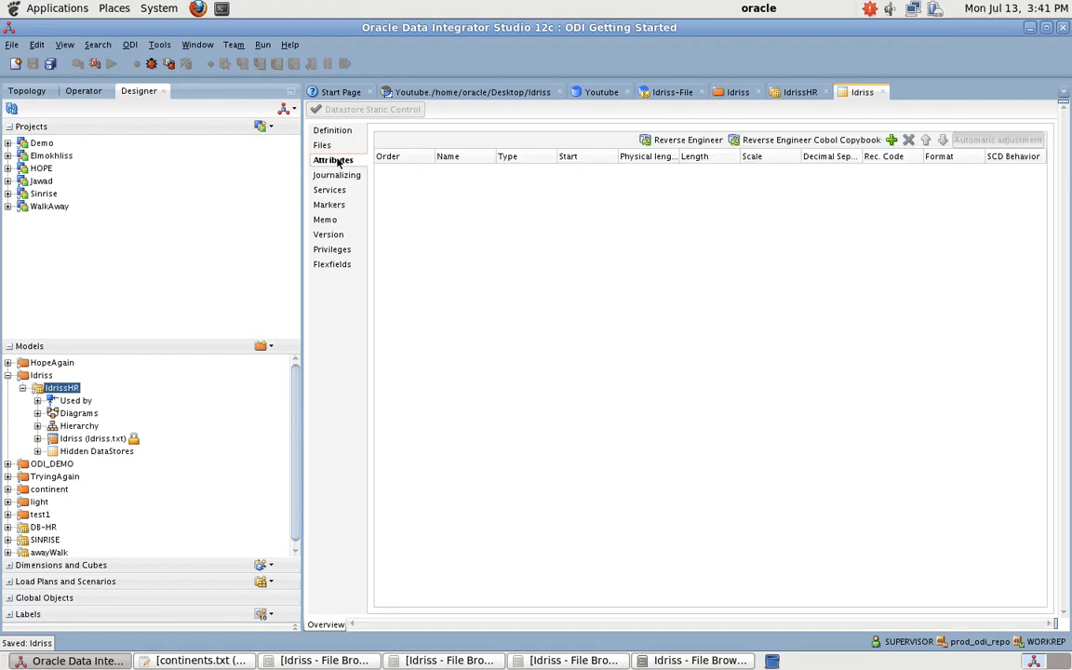
pyautogui.click(689, 140)
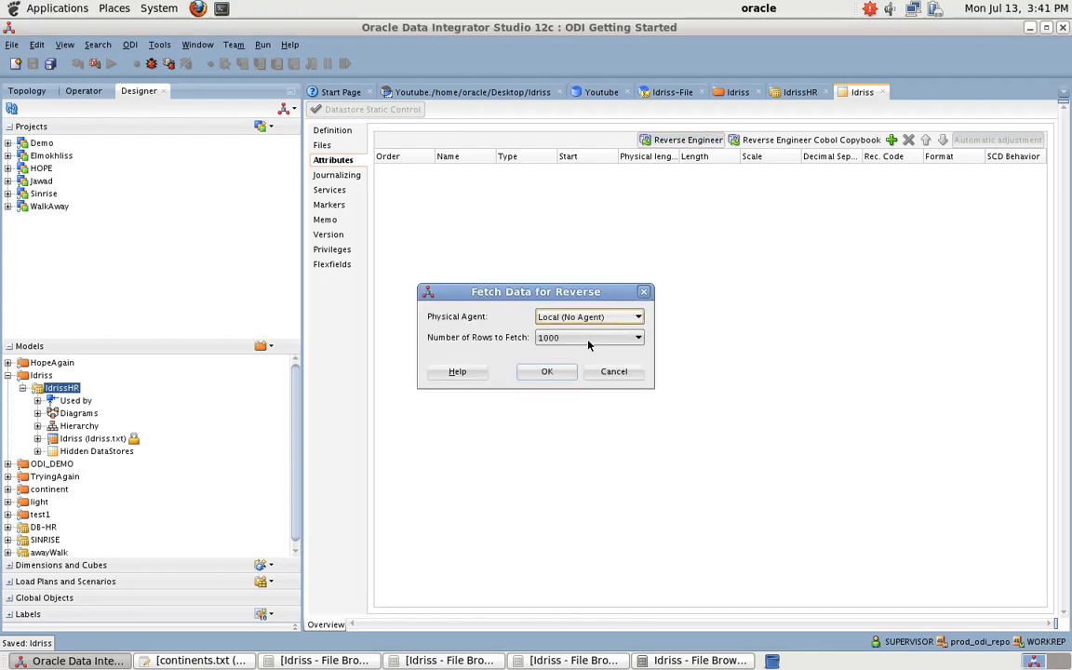
pyautogui.click(557, 373)
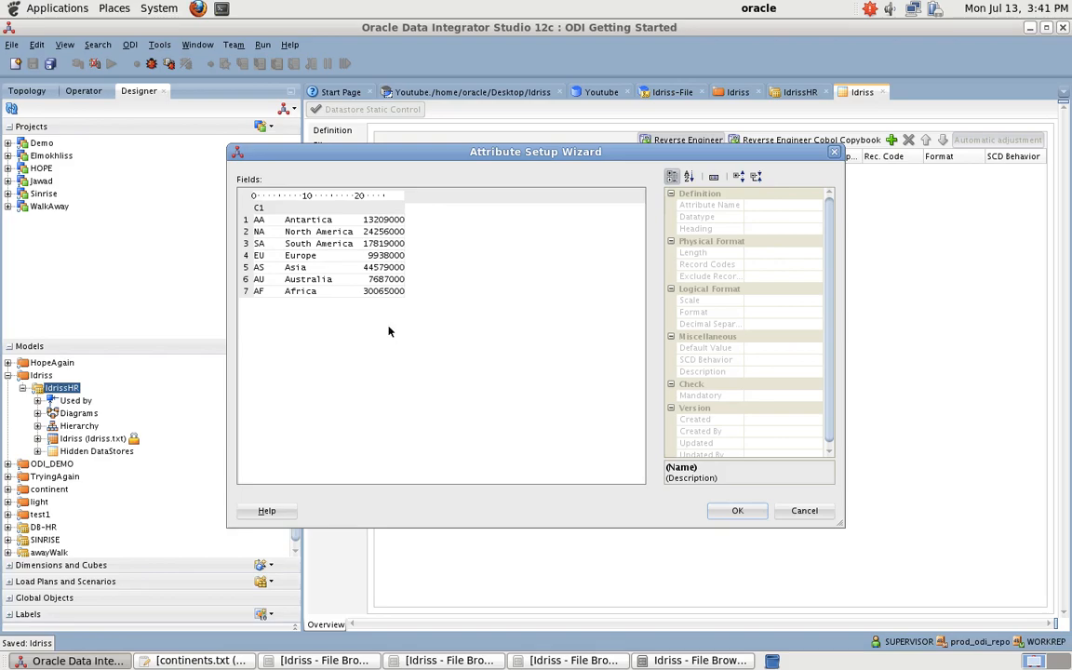
# Step: Split off the first column at position 2, name it ABBR and set its datatype to String
pyautogui.click(254, 197)
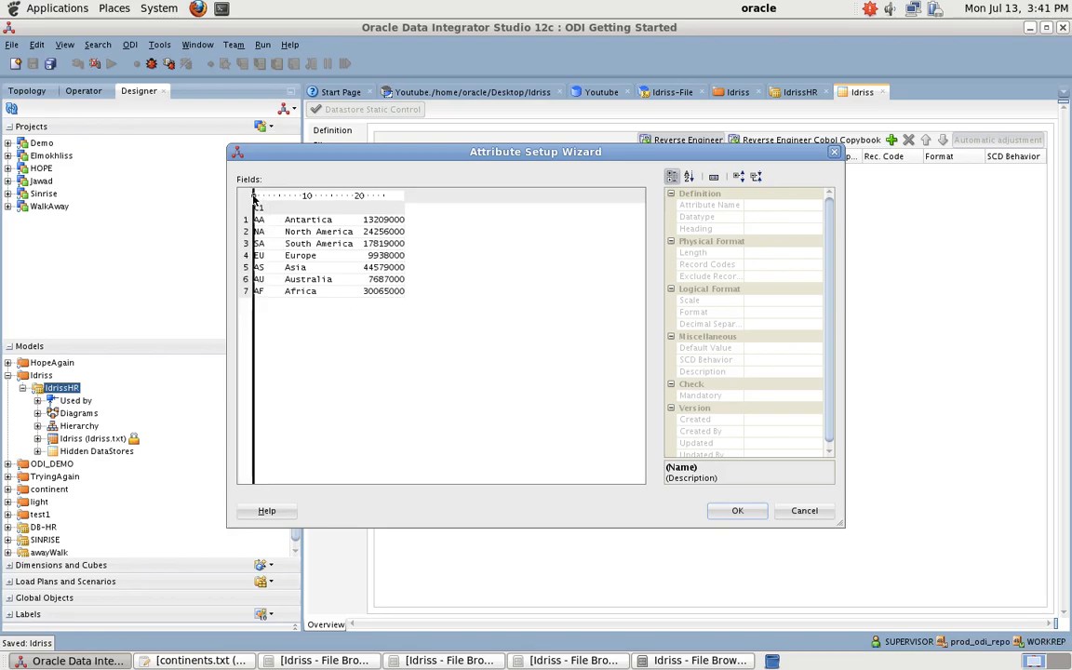
pyautogui.click(261, 203)
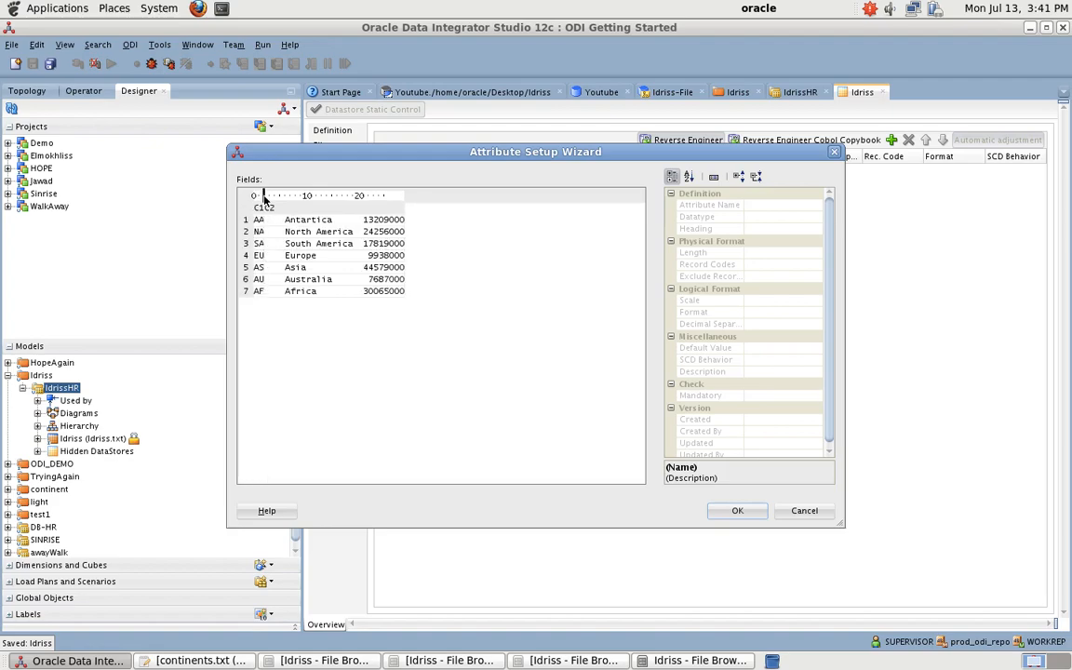
pyautogui.click(262, 207)
pyautogui.click(778, 204)
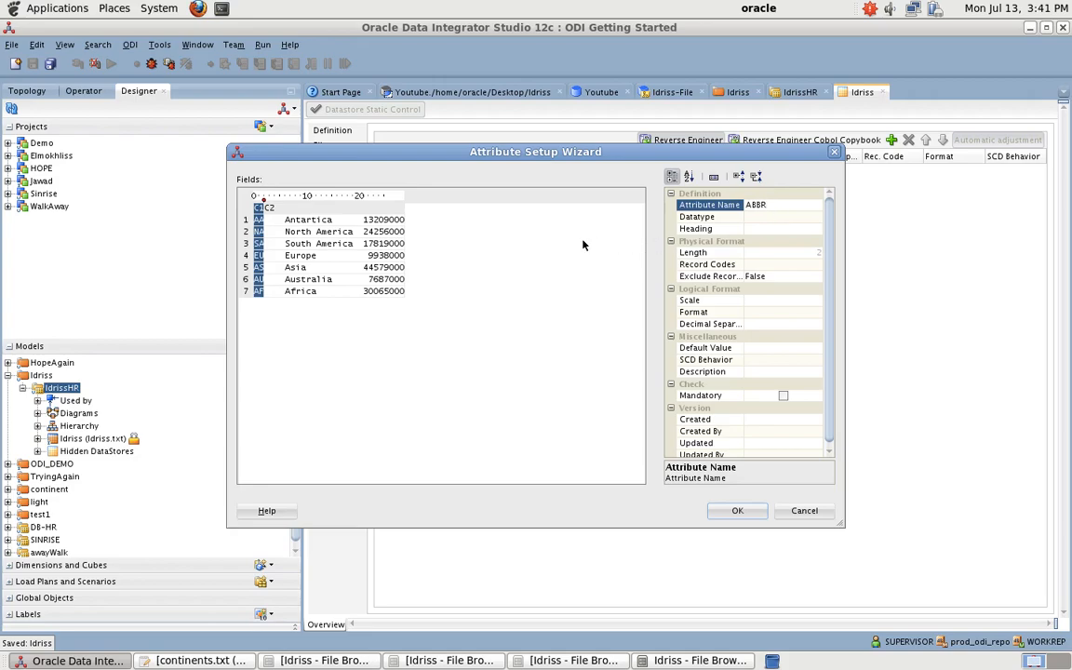
pyautogui.click(798, 218)
pyautogui.click(780, 217)
pyautogui.write('string')
pyautogui.press('Return')
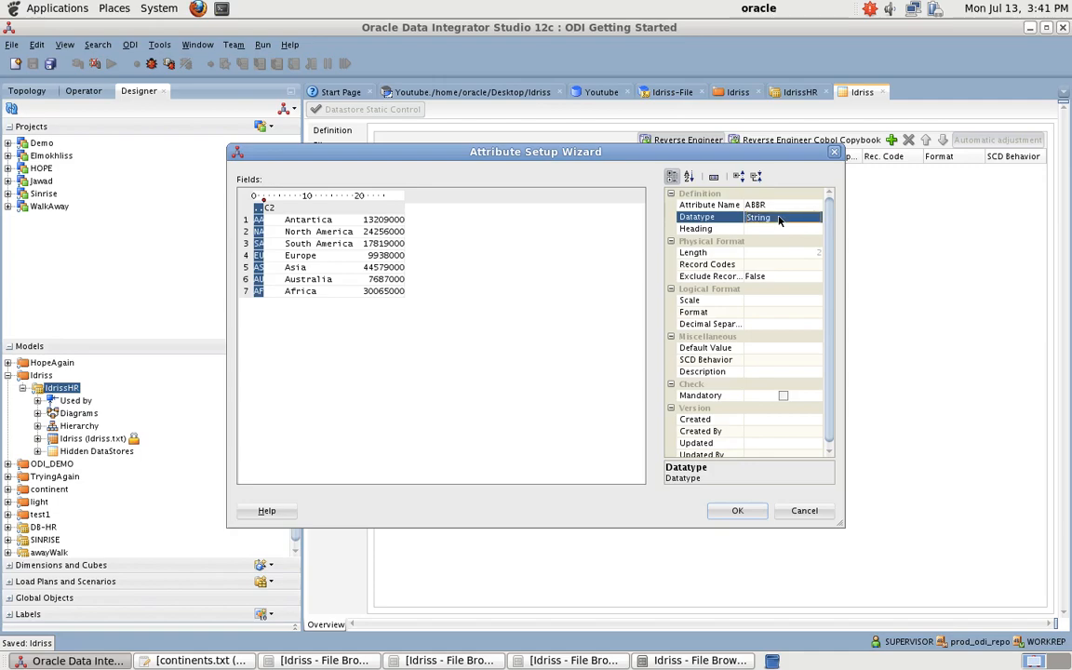
# Step: Replace the column boundary at position 2 with boundaries at positions 4 and 21
pyautogui.rightClick(264, 197)
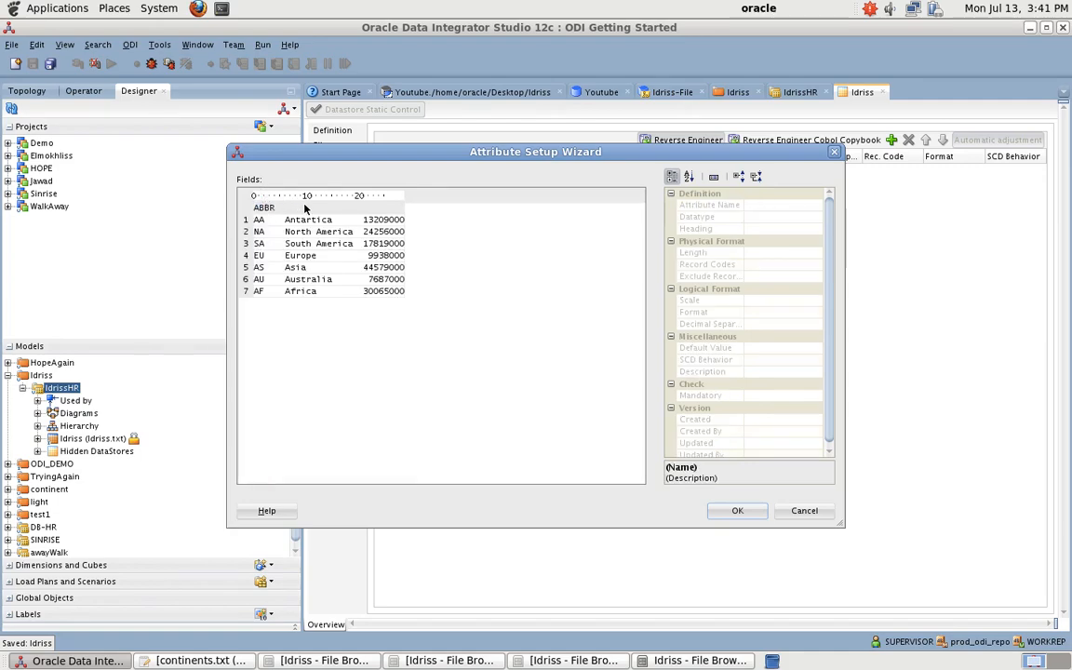
pyautogui.moveTo(276, 204); pyautogui.dragTo(365, 201)
pyautogui.click(364, 200)
pyautogui.click(329, 206)
# Step: Name the second column NAME and set its datatype to String
pyautogui.click(771, 204)
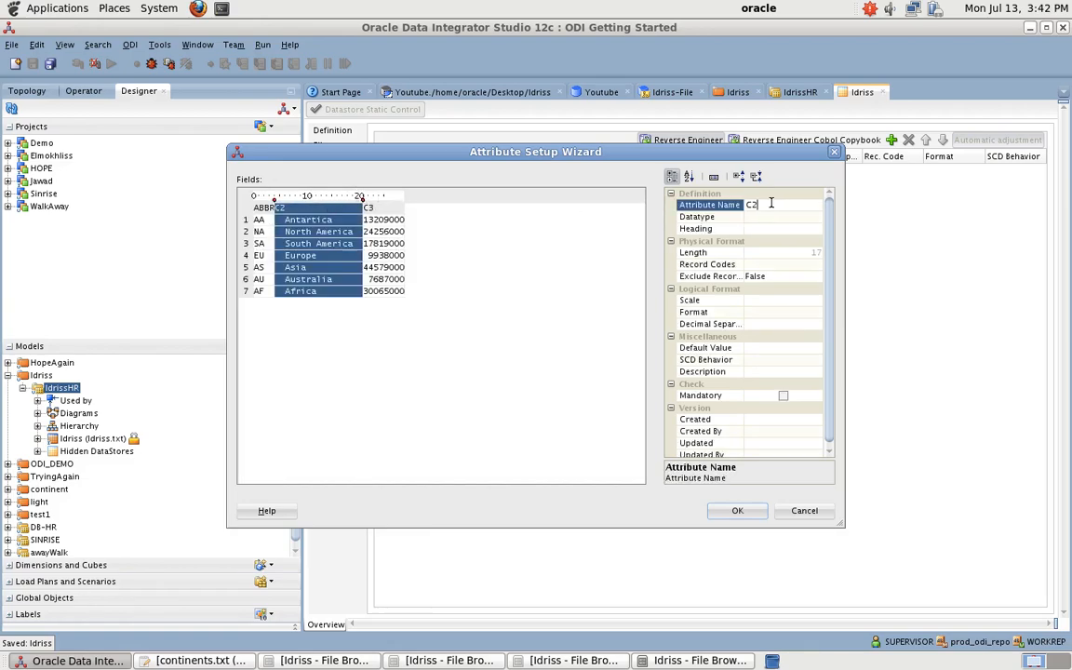
pyautogui.write('NaBAN')
pyautogui.press('BackSpace')
pyautogui.press('BackSpace')
pyautogui.press('BackSpace')
pyautogui.press('BackSpace')
pyautogui.write('NAME')
pyautogui.click(763, 216)
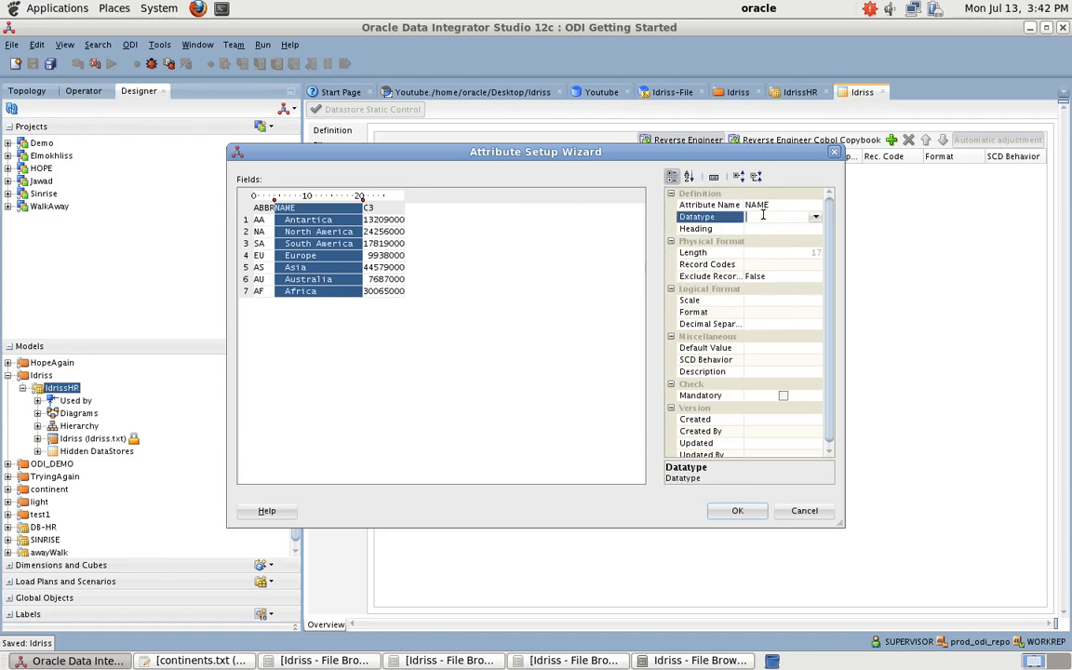
pyautogui.click(814, 216)
pyautogui.scroll(-2, 733, 304)
pyautogui.click(727, 302)
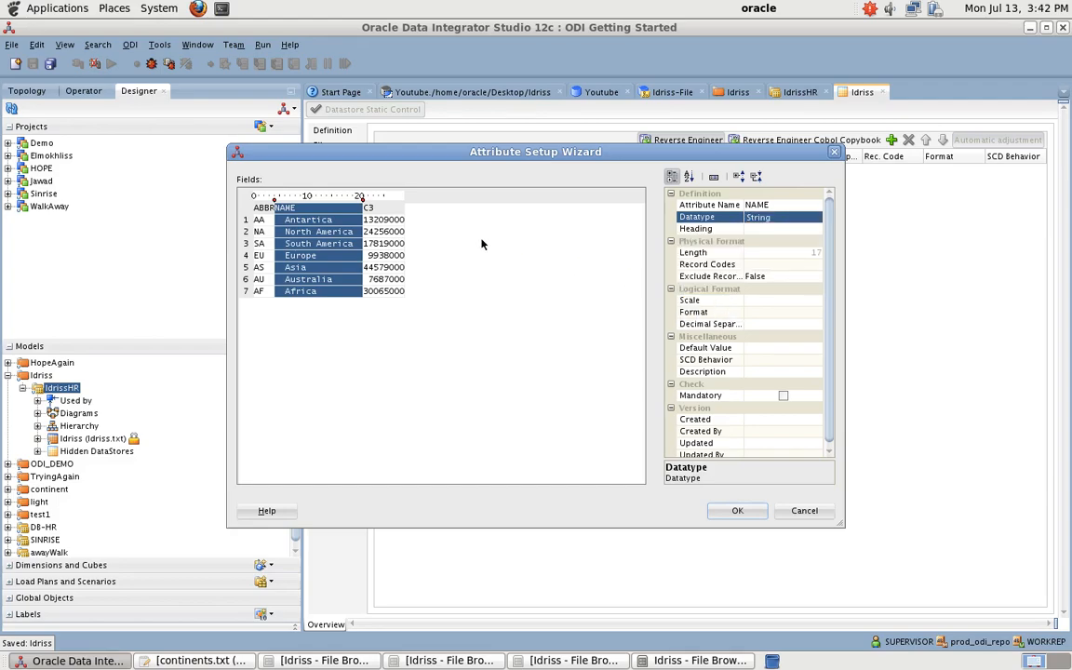
# Step: Remove the column boundaries at positions 4 and 21 and place a new boundary at position 5
pyautogui.click(396, 214)
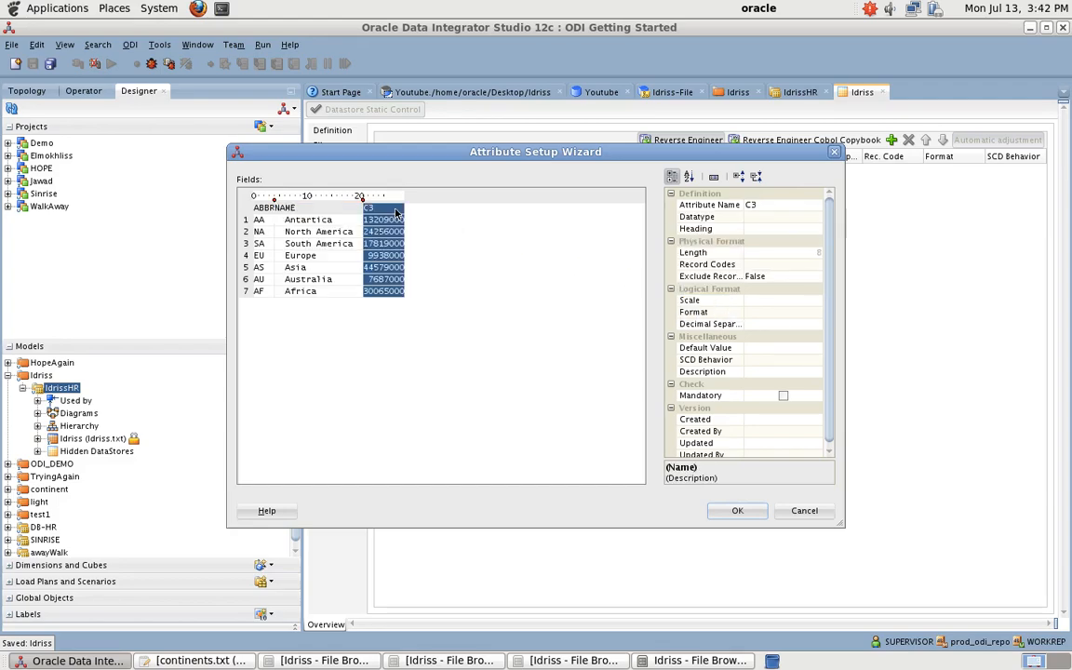
pyautogui.click(275, 201)
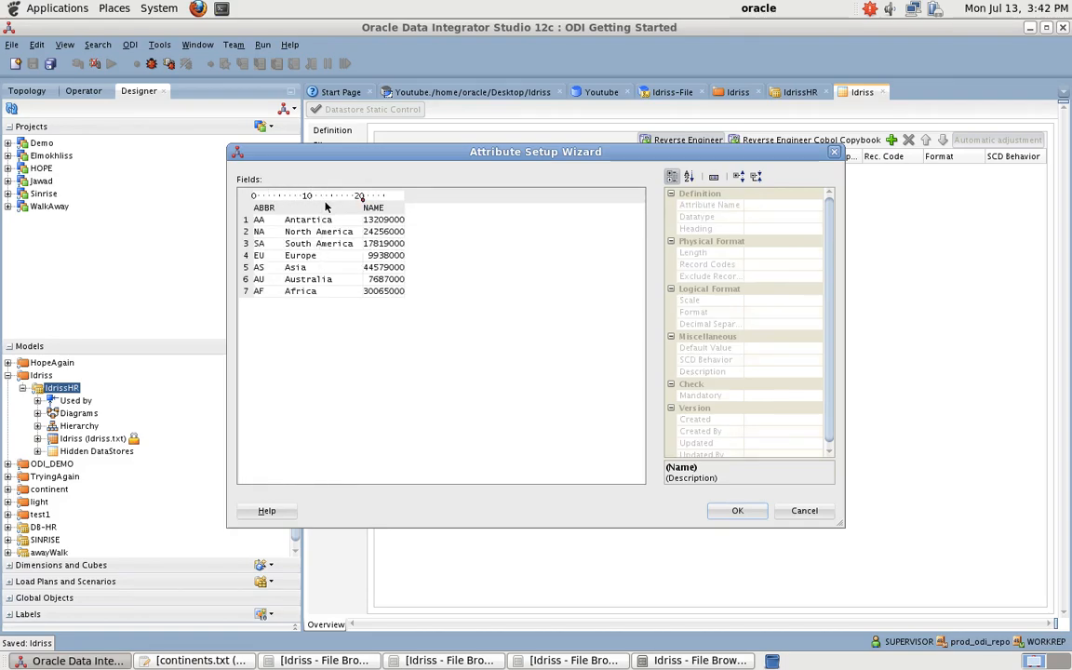
pyautogui.click(298, 201)
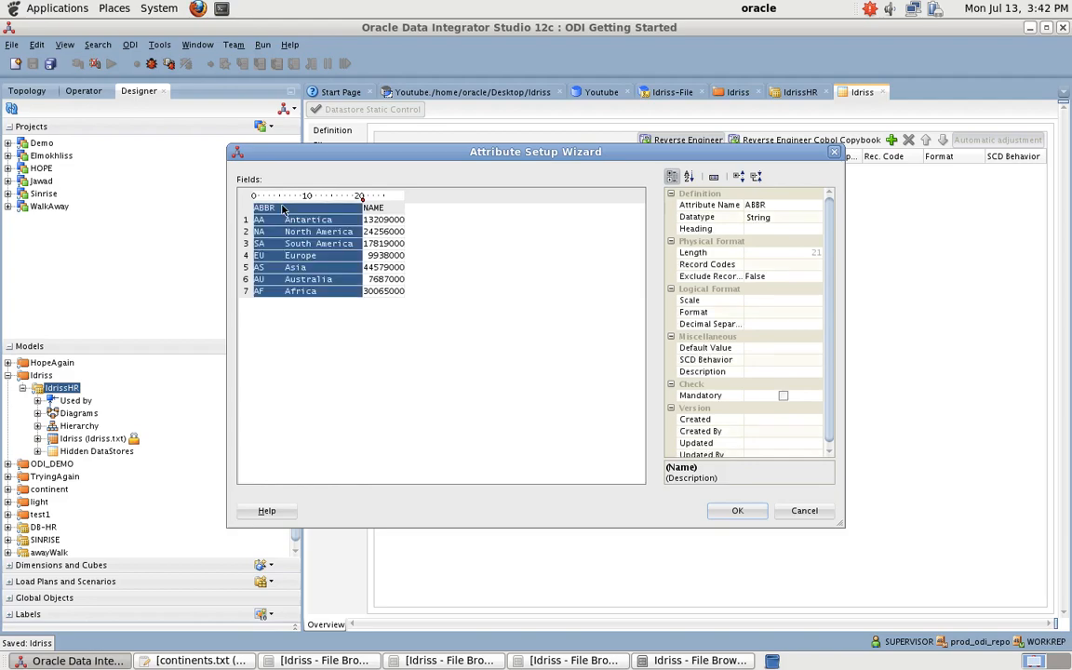
pyautogui.click(363, 200)
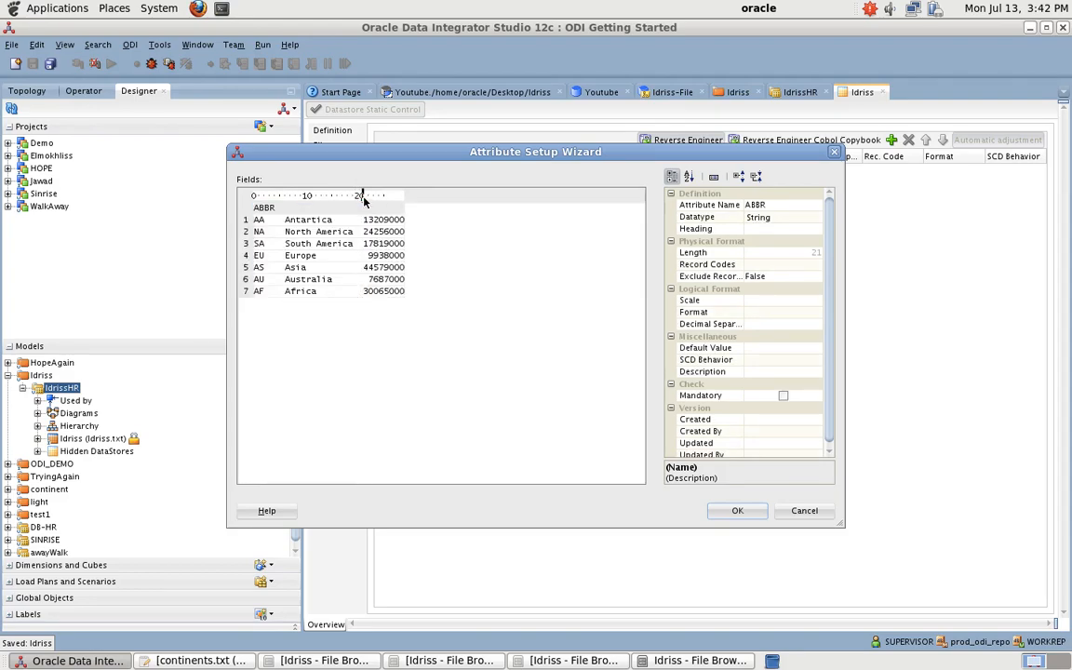
pyautogui.click(280, 200)
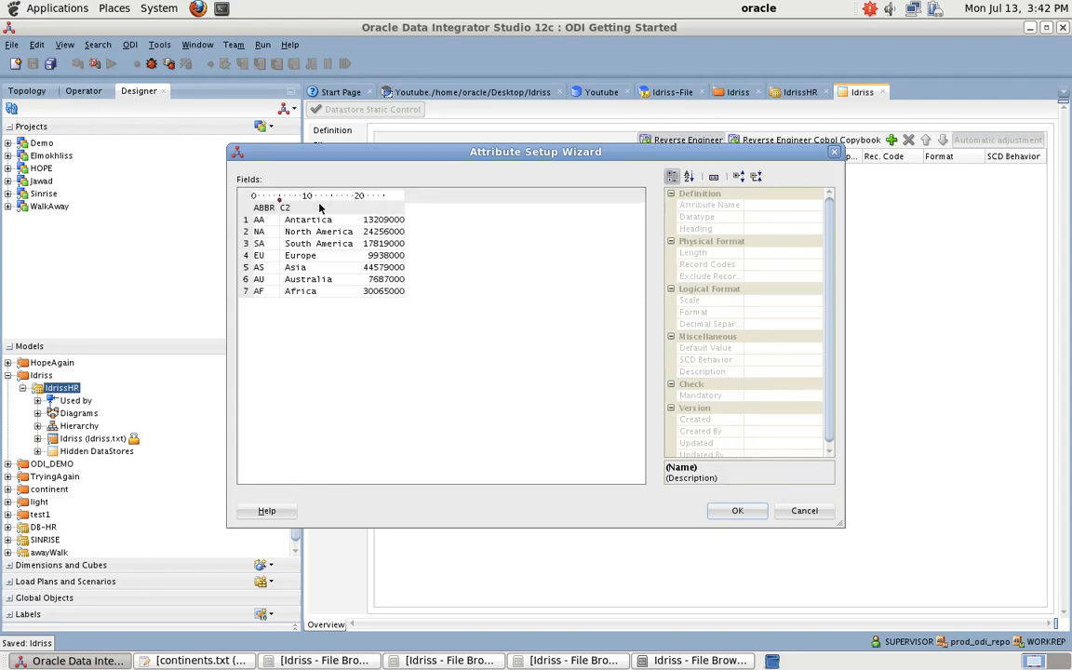
# Step: Add a column boundary at position 21 and name the second column NAME
pyautogui.click(361, 202)
pyautogui.click(330, 209)
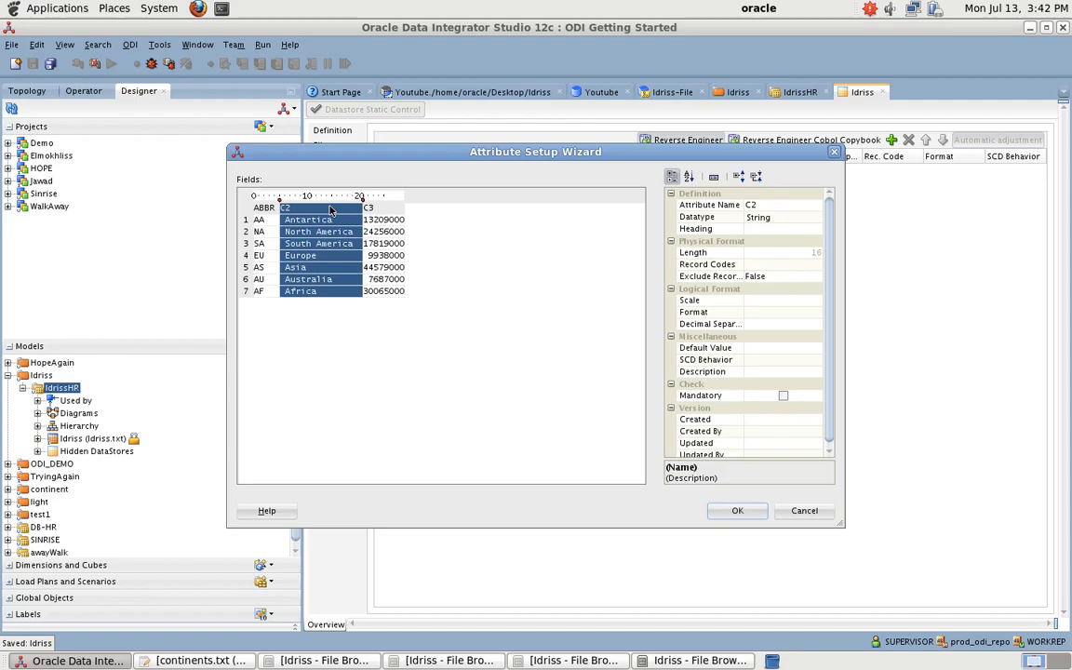
pyautogui.click(769, 204)
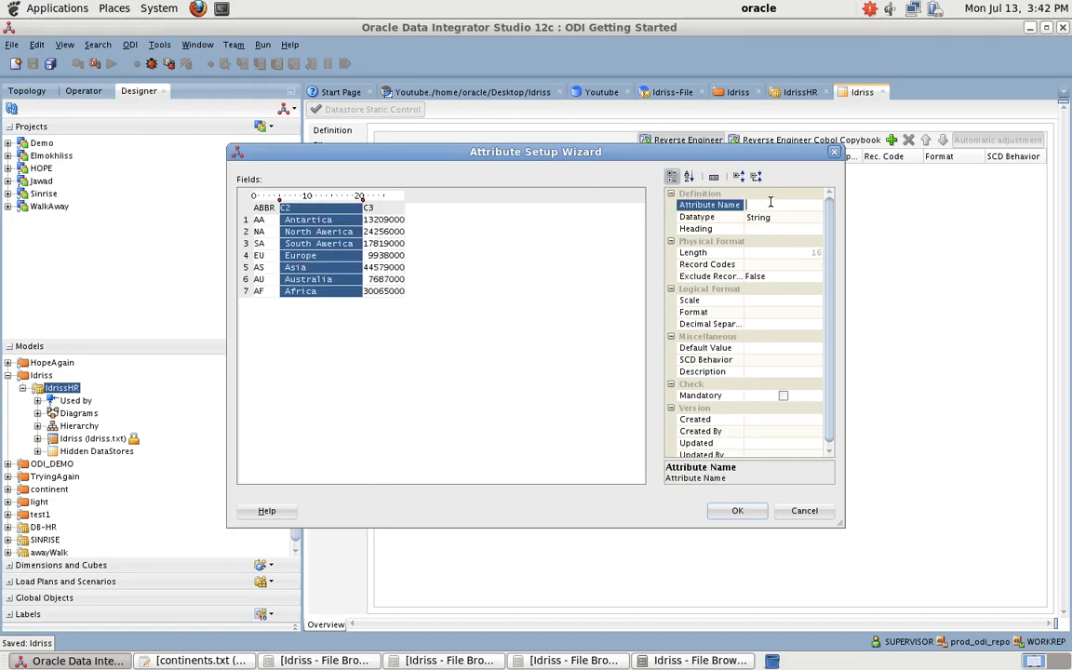
pyautogui.write('nAME')
pyautogui.press('Return')
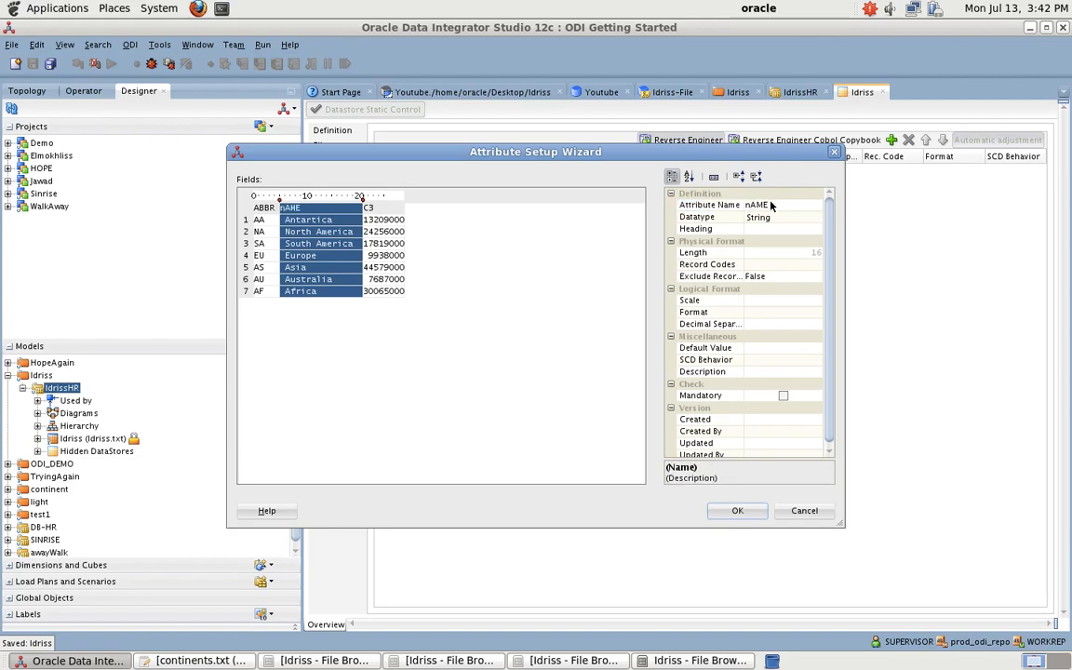
pyautogui.click(772, 204)
pyautogui.press('BackSpace')
pyautogui.press('BackSpace')
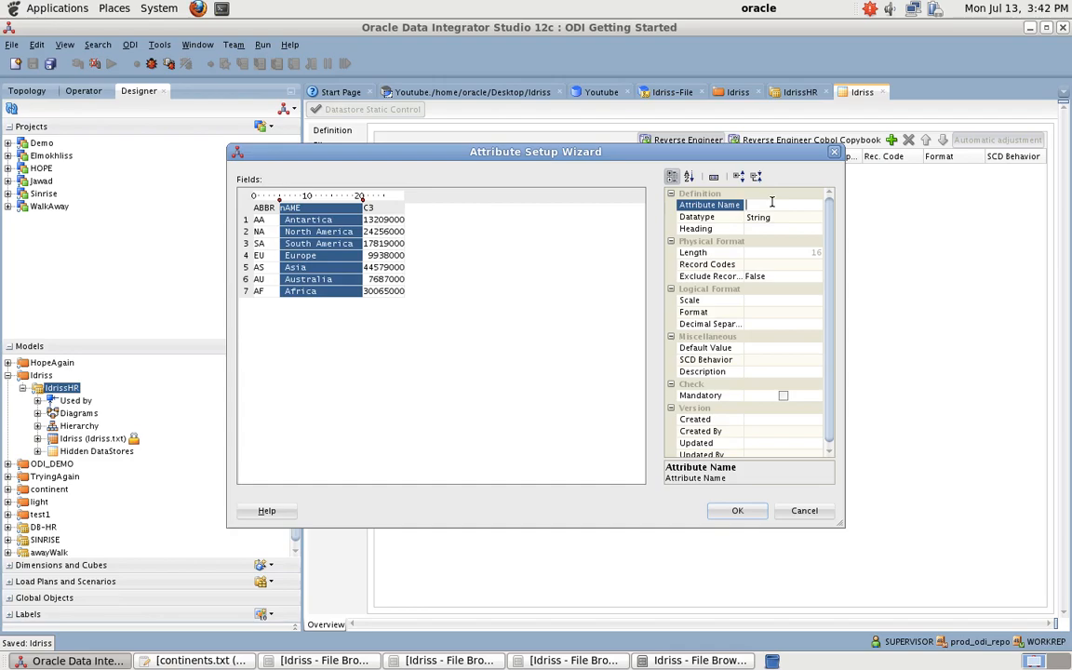
pyautogui.press('Return')
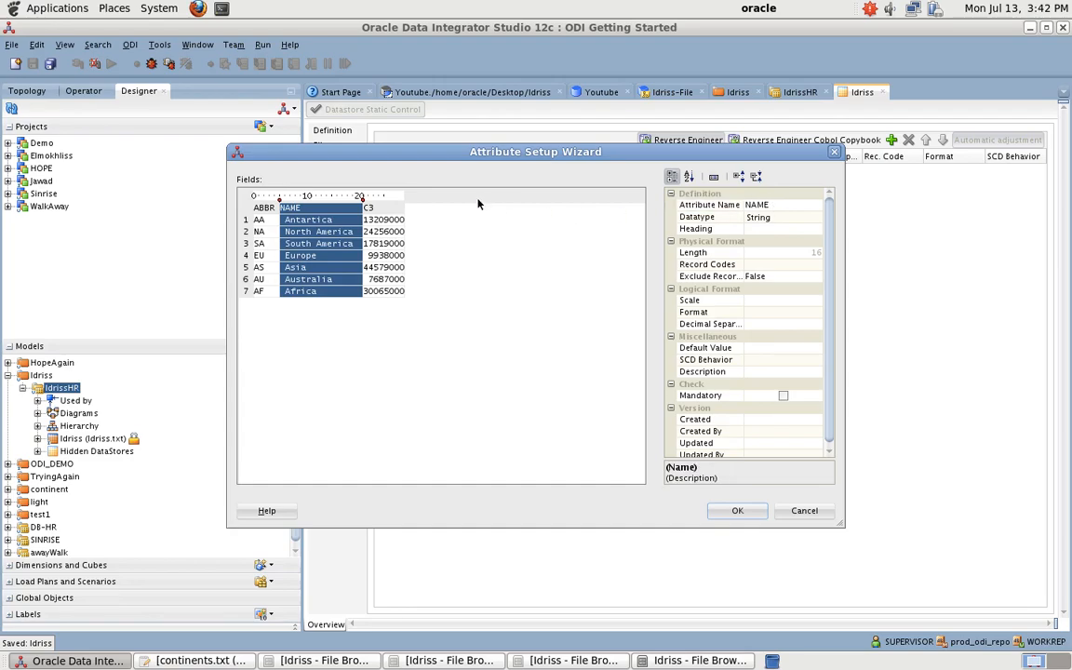
# Step: Replace the column boundaries at positions 5 and 21 with boundaries at positions 4 and 21, and select the second column
pyautogui.click(364, 203)
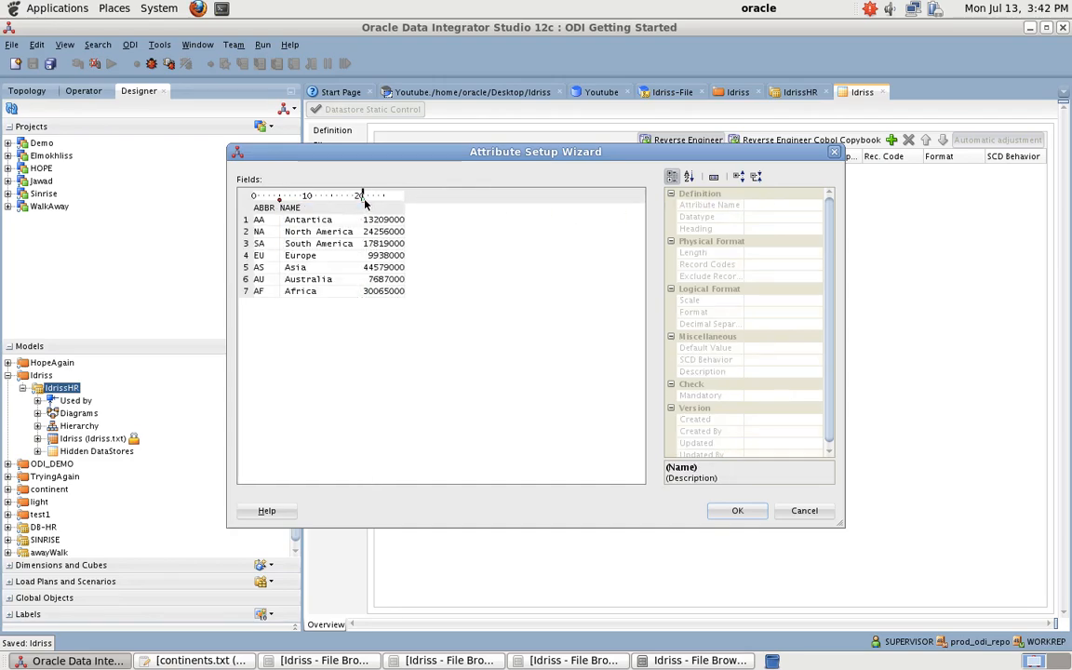
pyautogui.rightClick(278, 200)
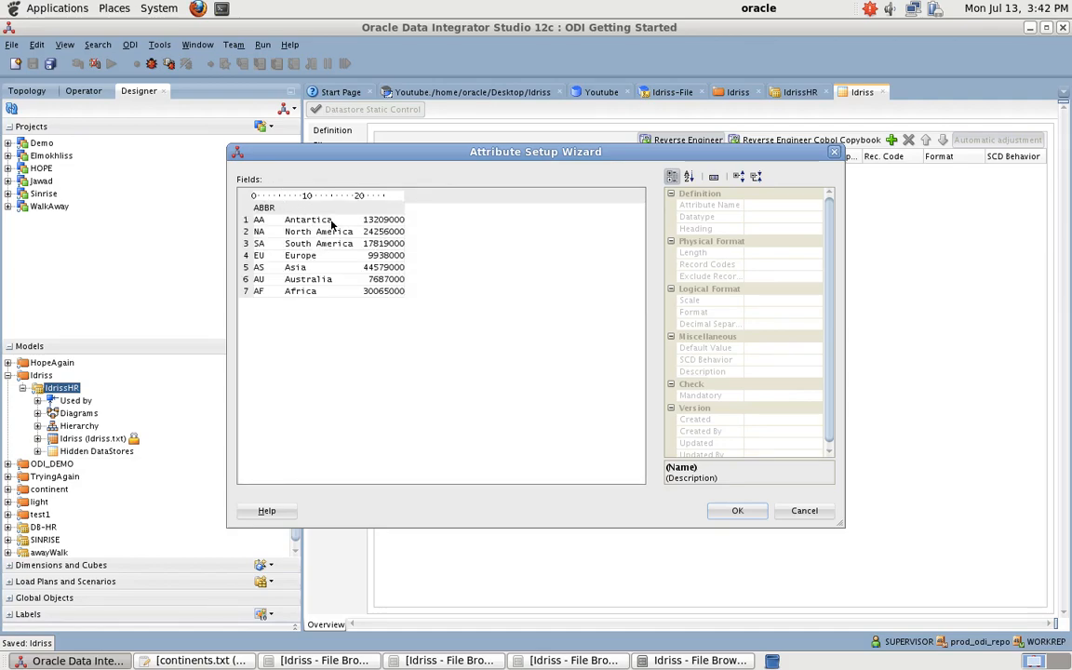
pyautogui.click(274, 197)
pyautogui.click(363, 197)
pyautogui.click(302, 193)
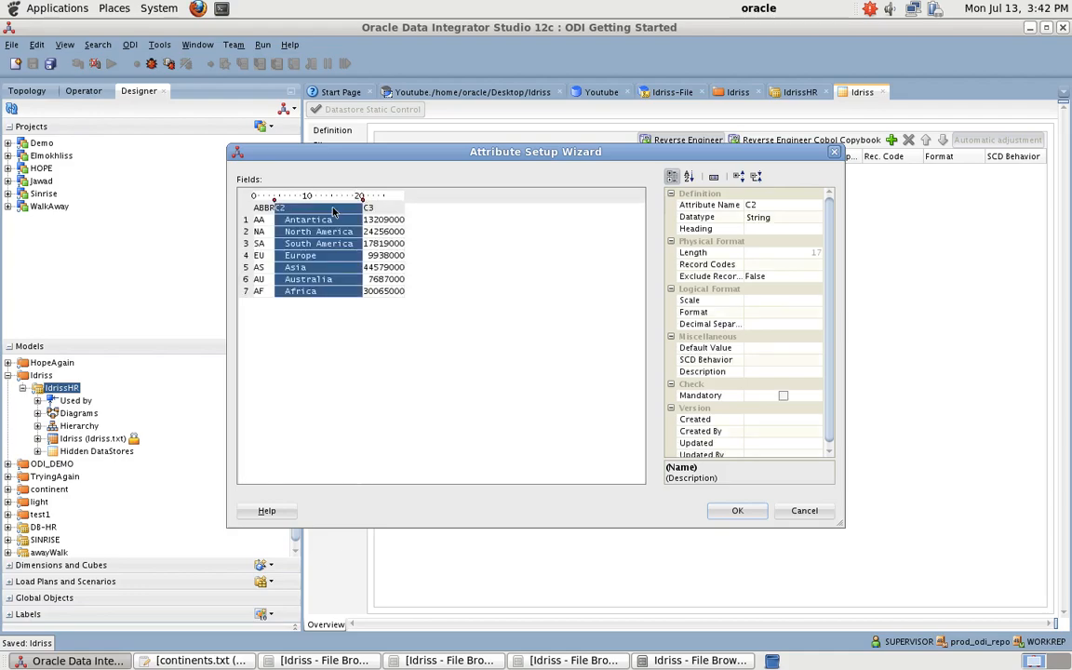
# Step: Rename the C2 column's attribute as NAME in the attribute setup
pyautogui.click(772, 203)
pyautogui.write('NAME')
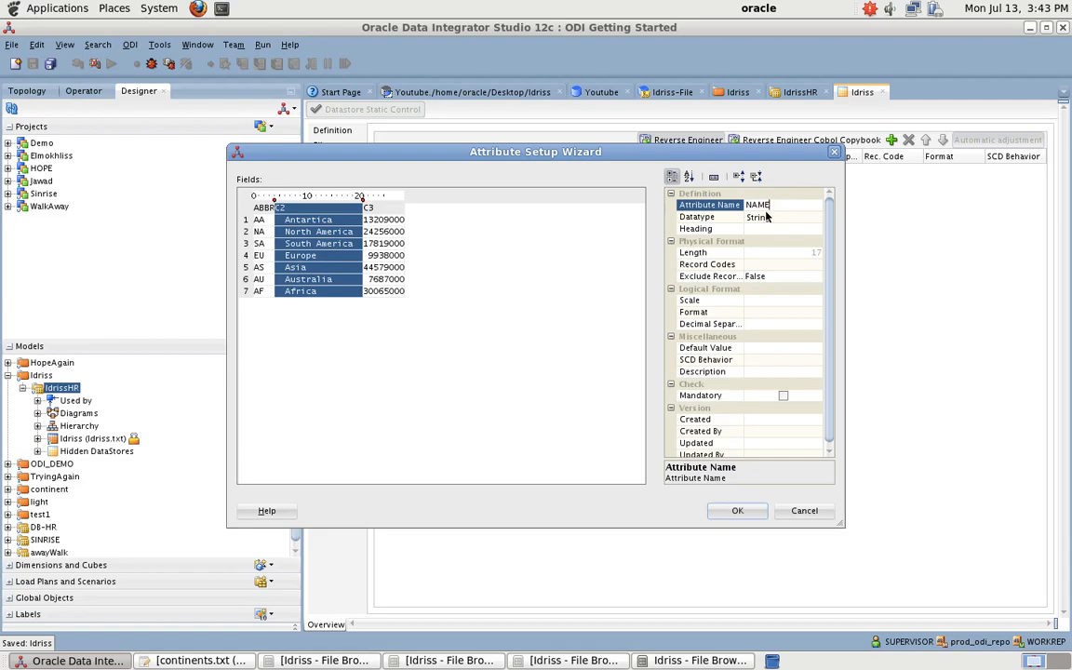
pyautogui.press('Return')
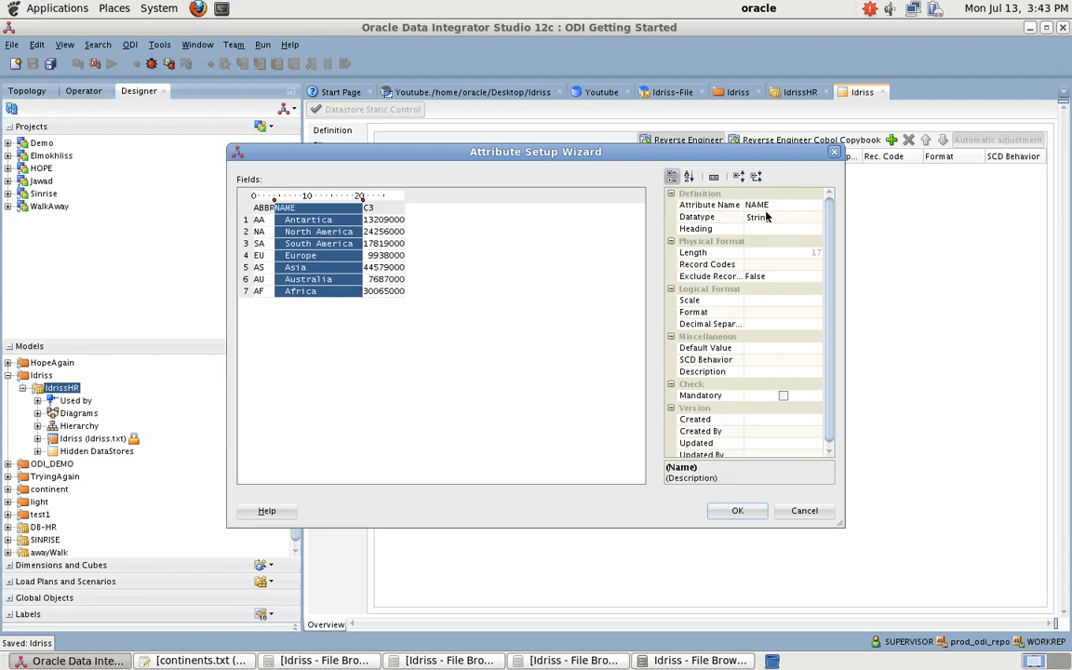
# Step: Remove and re-place the column break after the NAME column, and name the third column's attribute AREA_KM
pyautogui.rightClick(363, 200)
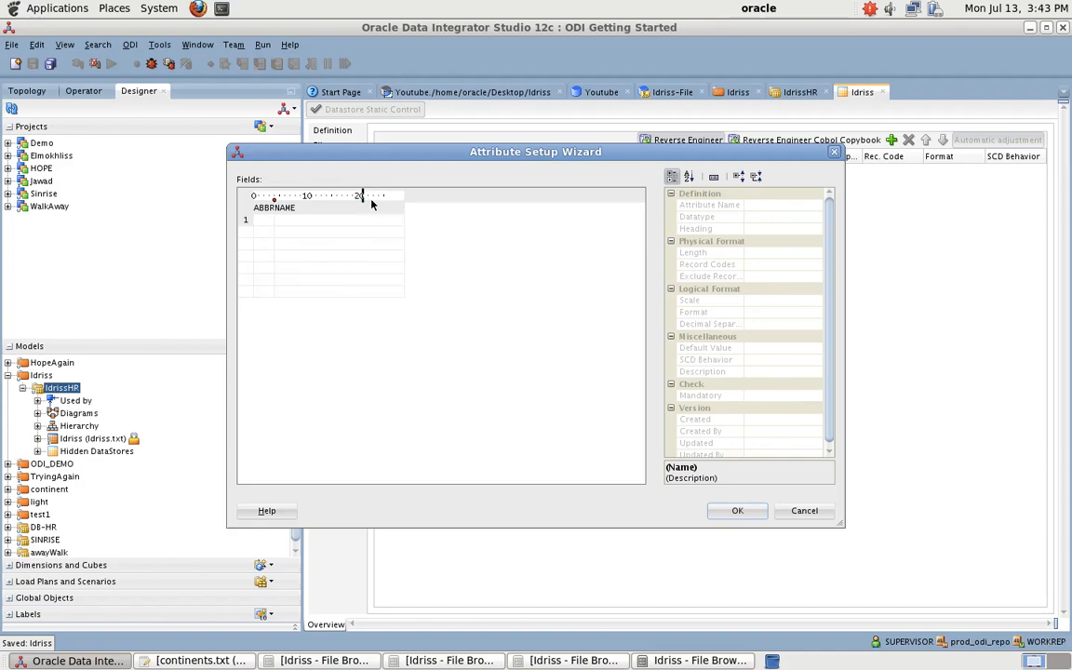
pyautogui.click(363, 197)
pyautogui.click(365, 207)
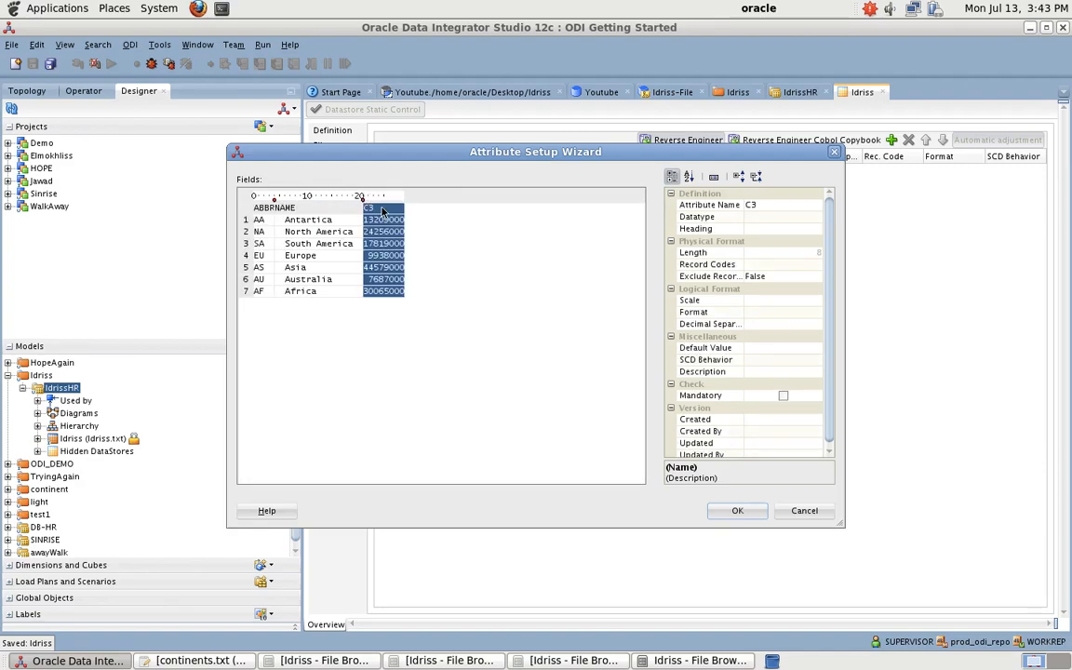
pyautogui.click(765, 204)
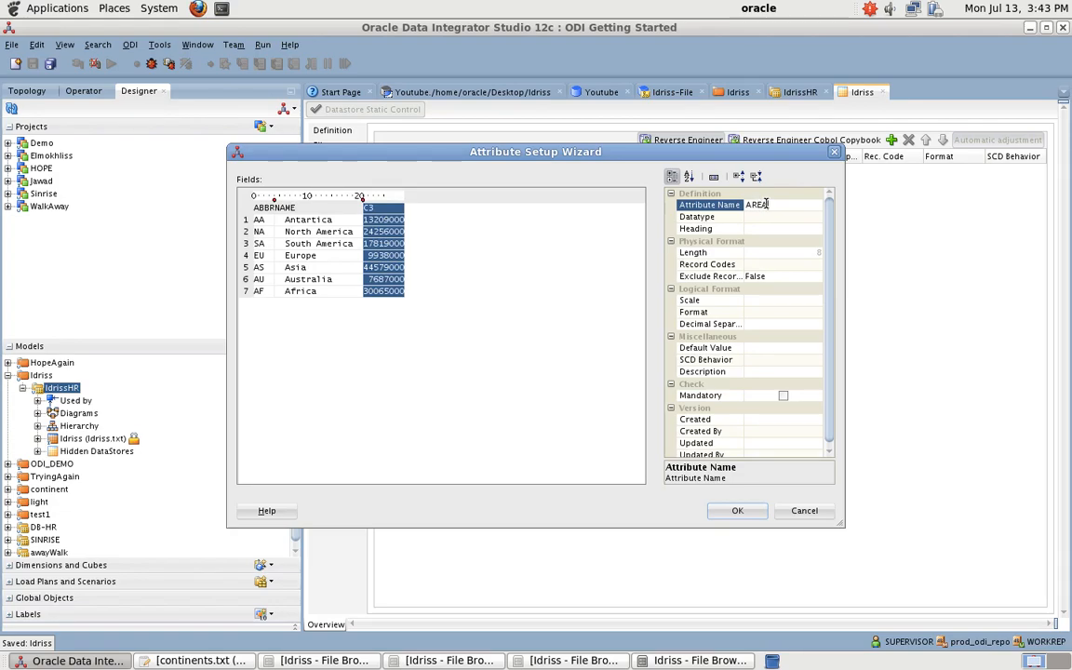
pyautogui.write('KM')
# Step: Set the AREA_KM attribute's datatype to Numeric and accept the attribute setup
pyautogui.click(766, 218)
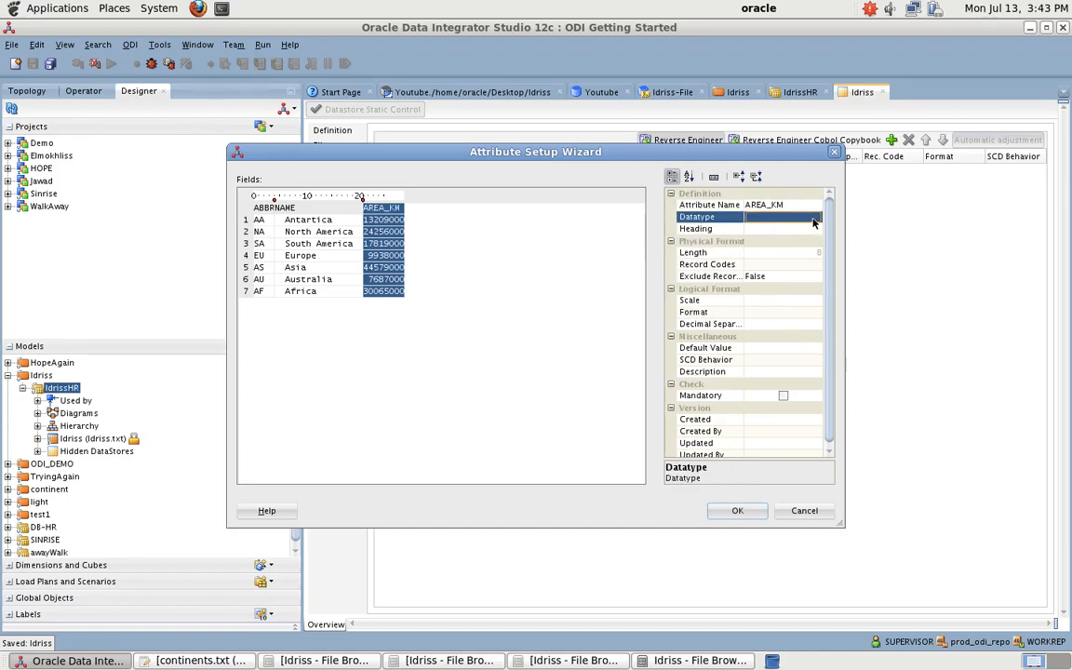
pyautogui.click(815, 218)
pyautogui.scroll(-2, 712, 280)
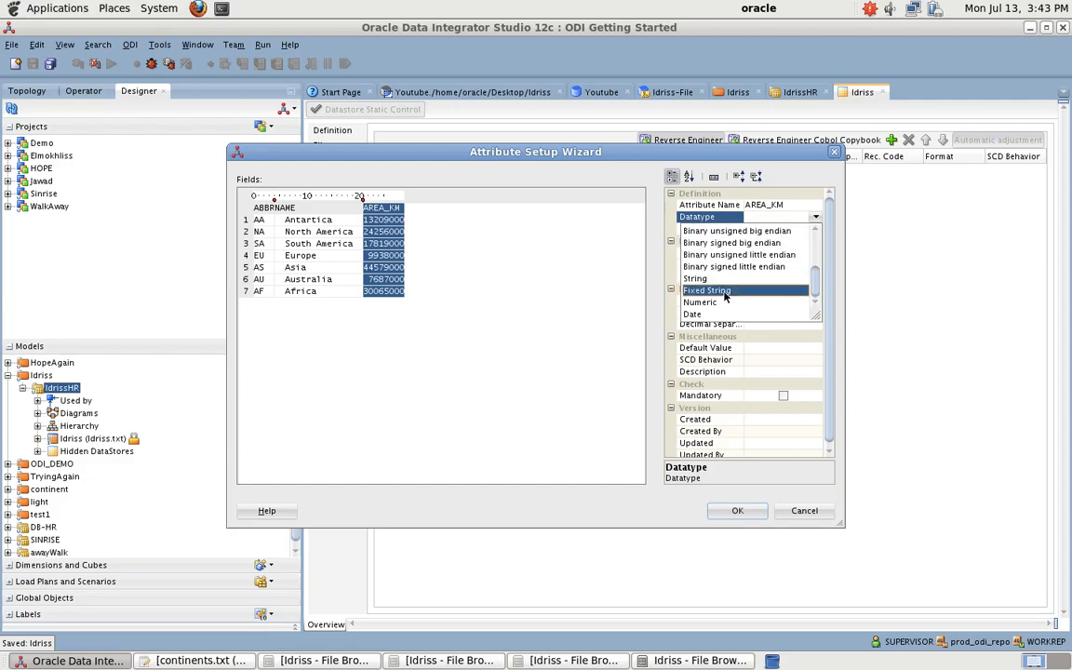
pyautogui.click(711, 307)
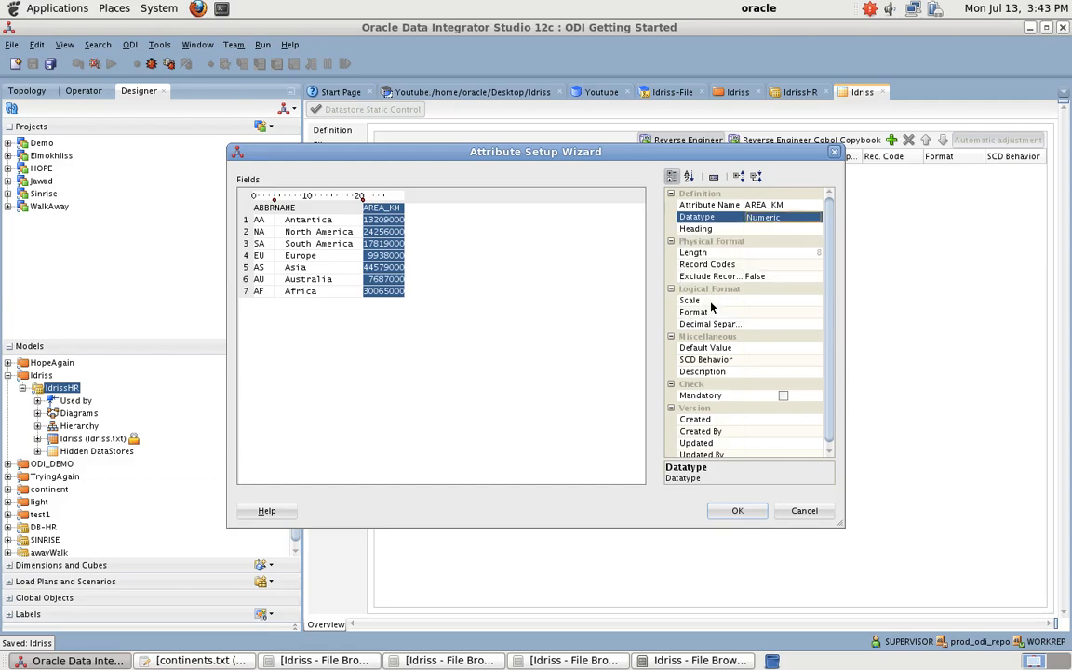
pyautogui.click(735, 511)
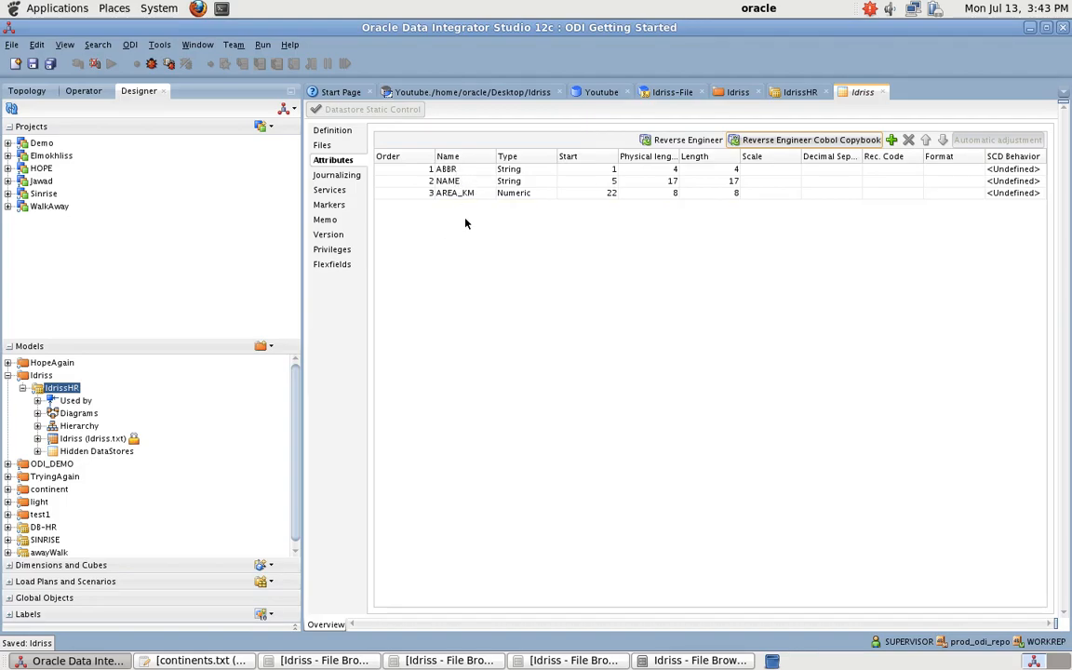
# Step: Check the PDF guide's page on saving before reverse-engineering in Preview against the Idriss datastore's attributes
pyautogui.press('super+Tab')
pyautogui.scroll(-5, 586, 489)
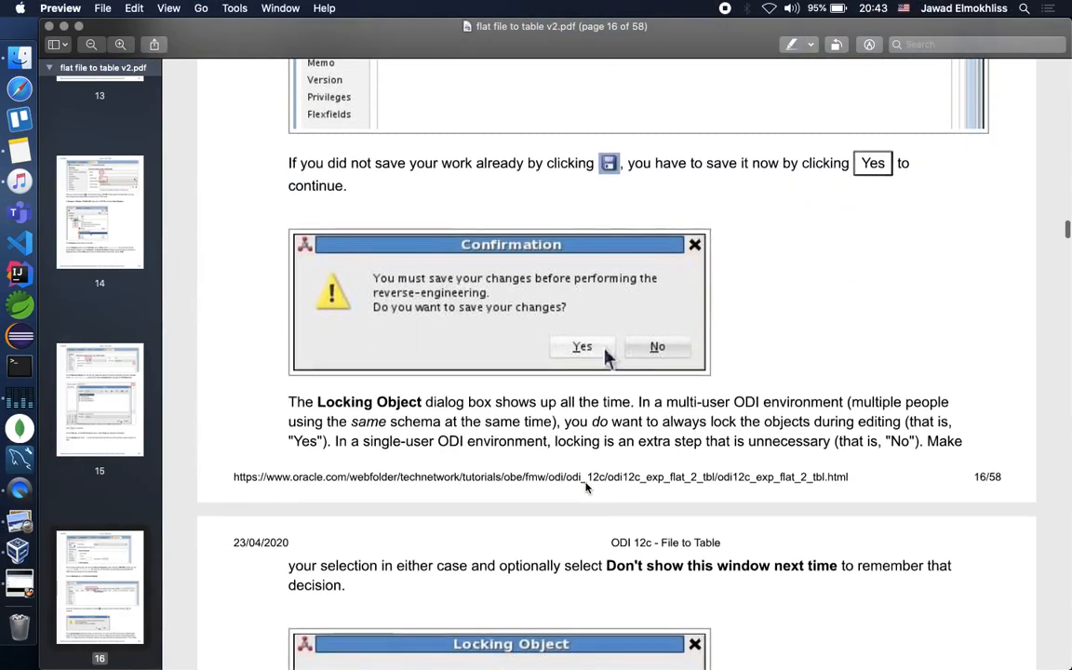
pyautogui.scroll(1, 586, 486)
pyautogui.press('super+Tab')
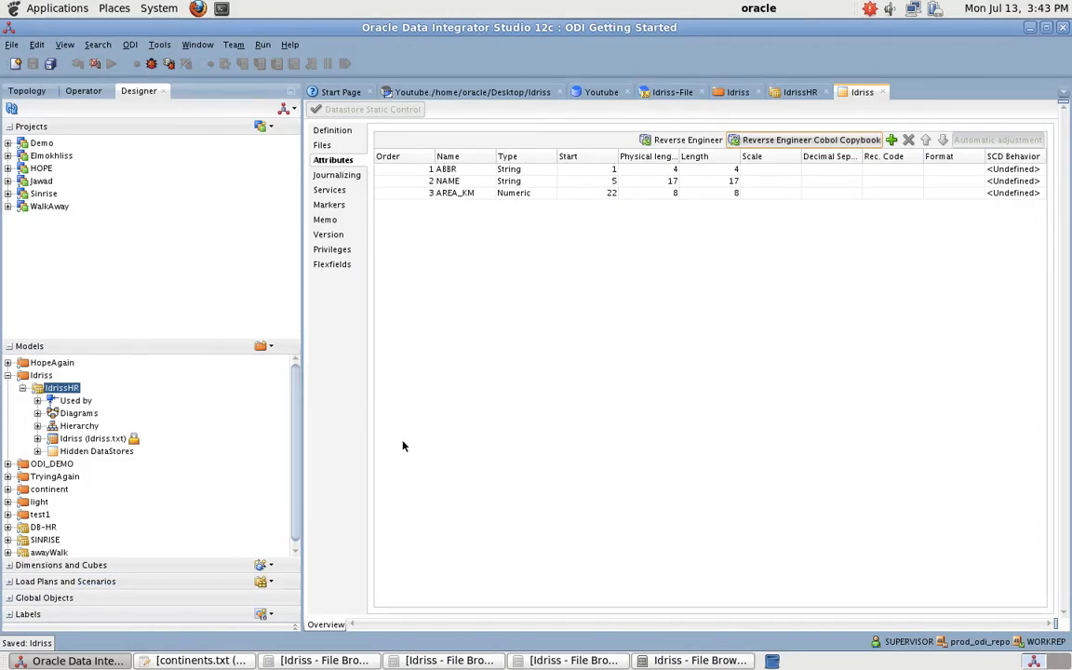
pyautogui.press('super+Tab')
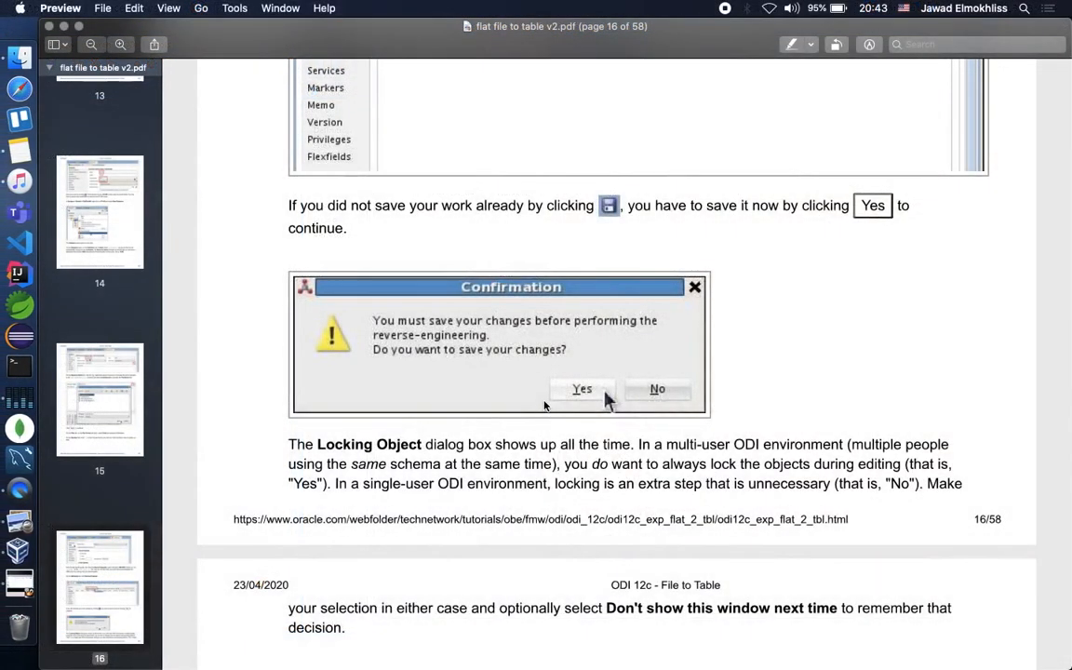
pyautogui.press('super+Tab')
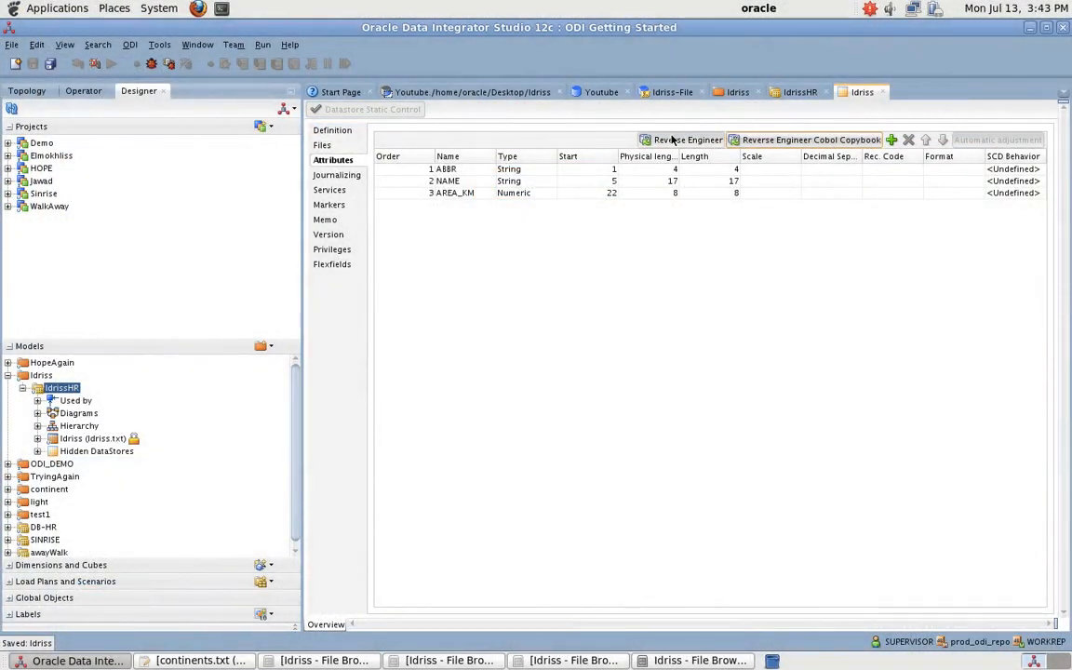
# Step: Read the PDF guide in Preview from the Locking Object section through the attribute setup to the instructions for testing the model
pyautogui.press('super+Tab')
pyautogui.scroll(-10, 566, 314)
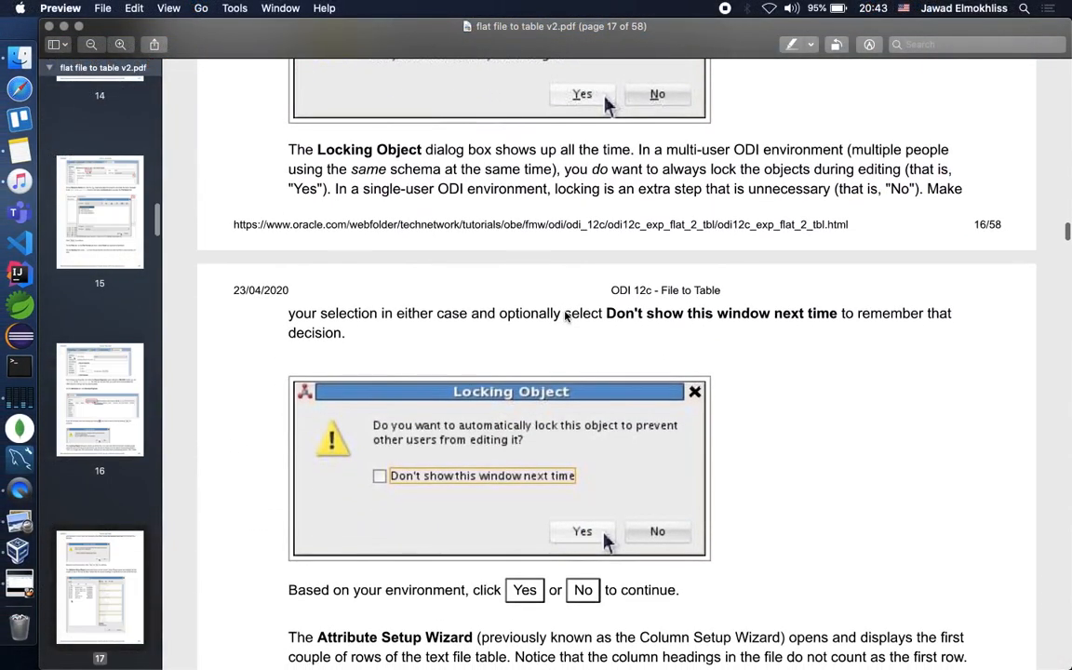
pyautogui.scroll(-15, 565, 317)
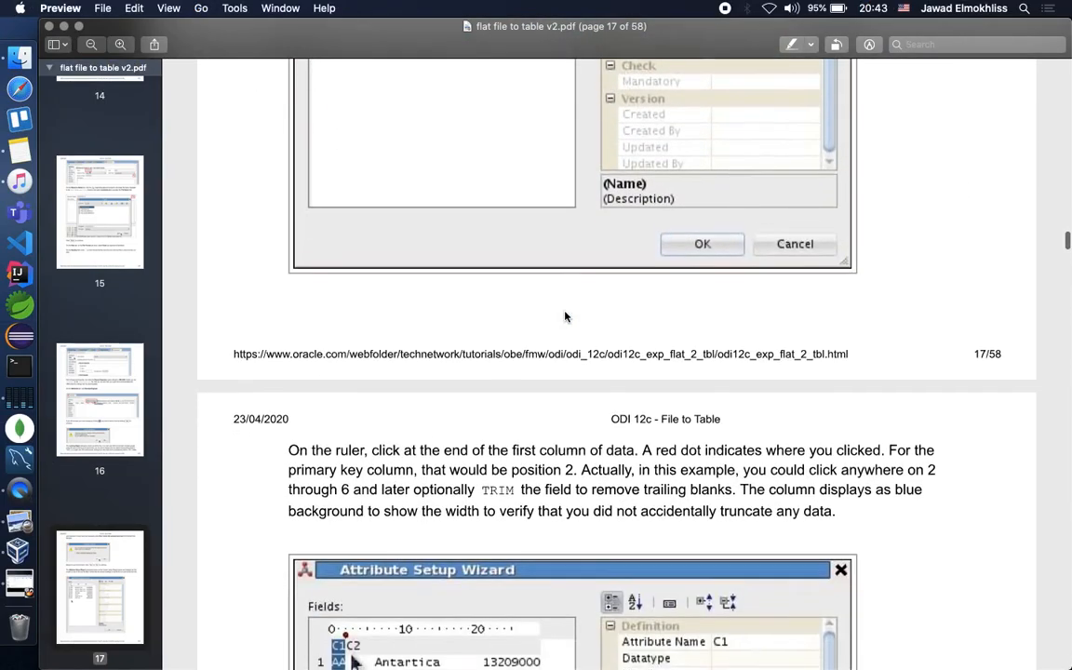
pyautogui.scroll(-20, 565, 317)
pyautogui.scroll(-20, 565, 318)
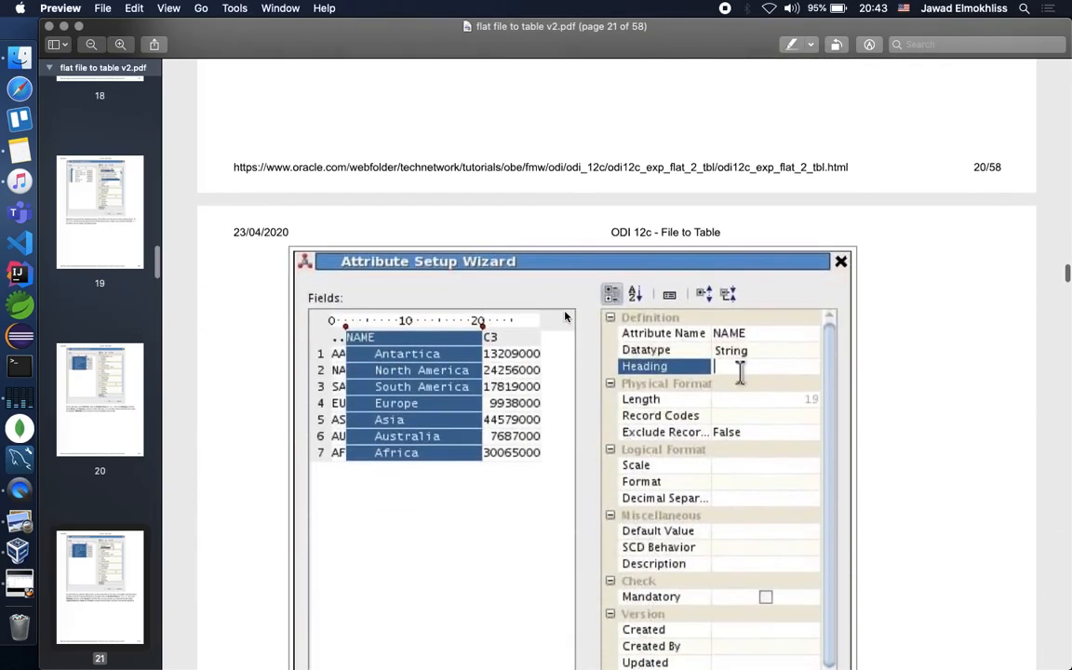
pyautogui.scroll(-15, 565, 318)
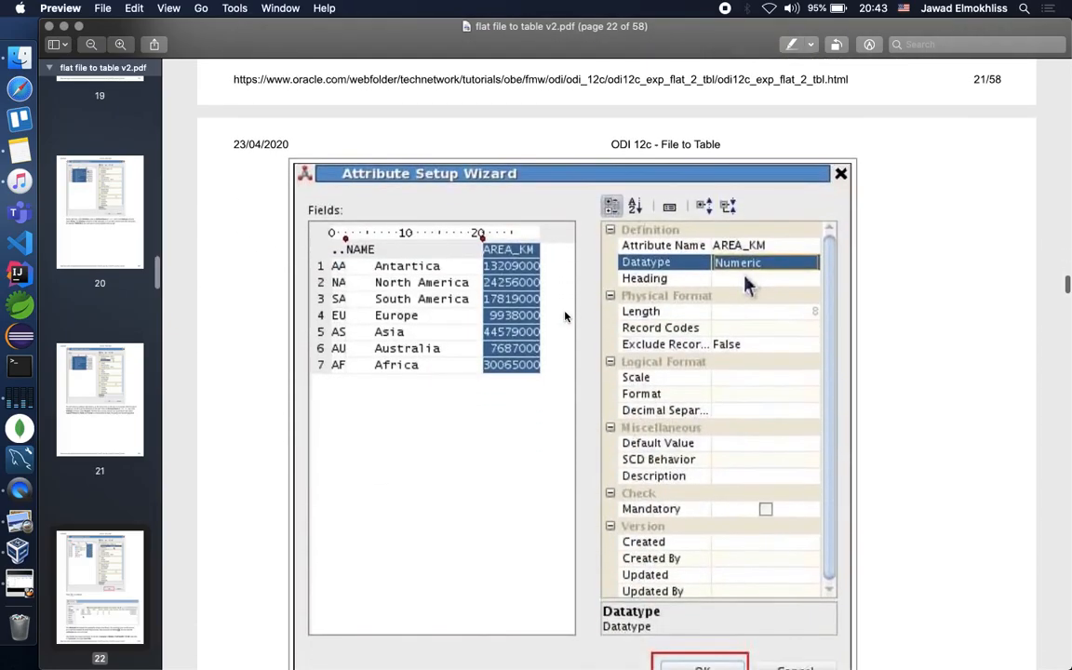
pyautogui.scroll(-10, 565, 317)
pyautogui.scroll(10, 565, 317)
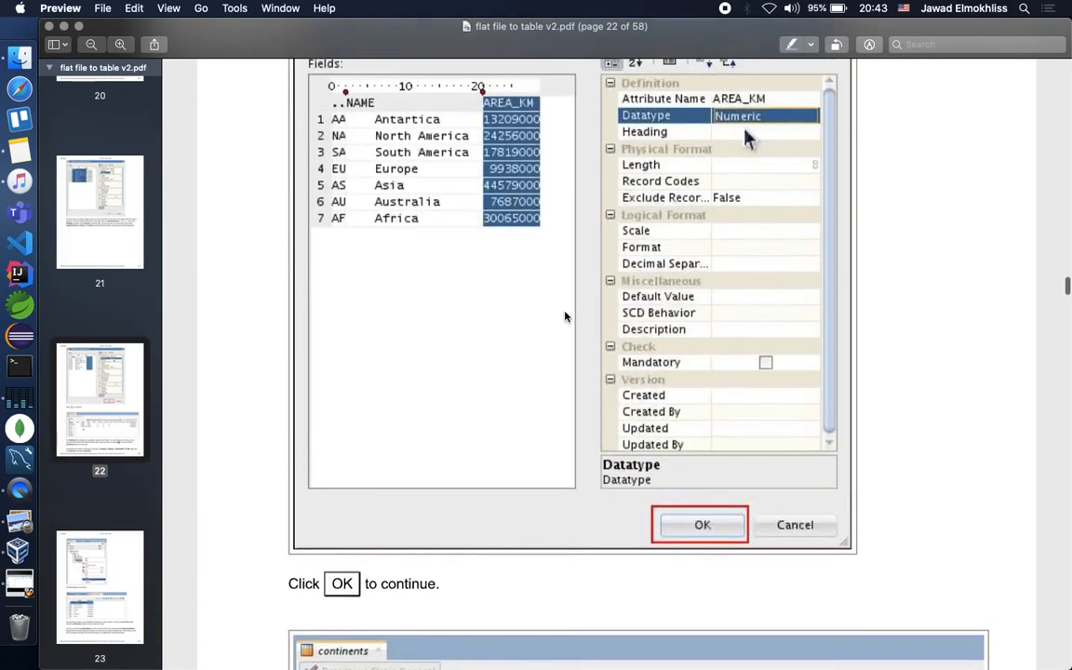
pyautogui.scroll(-10, 565, 317)
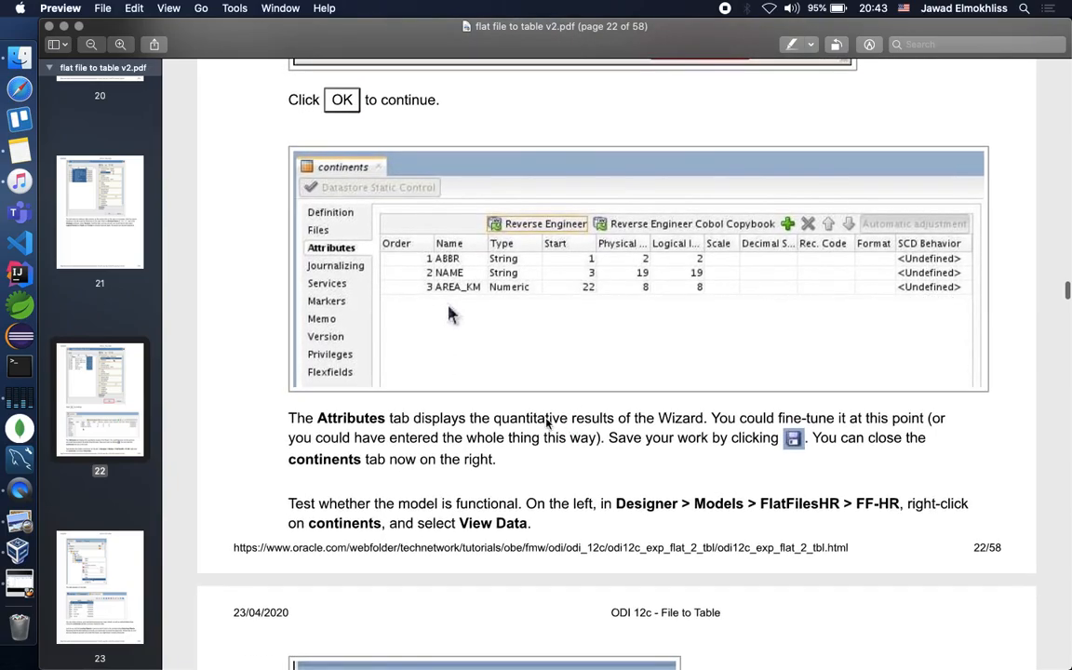
pyautogui.scroll(-5, 541, 476)
pyautogui.scroll(-2, 541, 477)
pyautogui.scroll(-10, 541, 477)
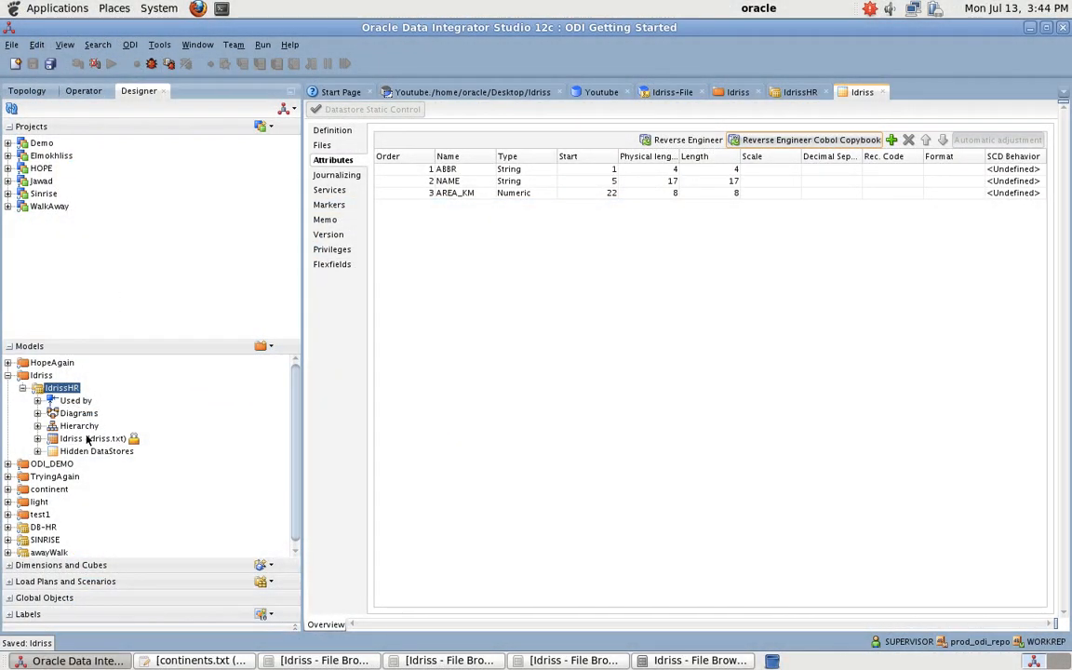
# Step: View the data of the Idriss (Idriss.txt) datastore under the IdrissHR model
pyautogui.click(92, 441)
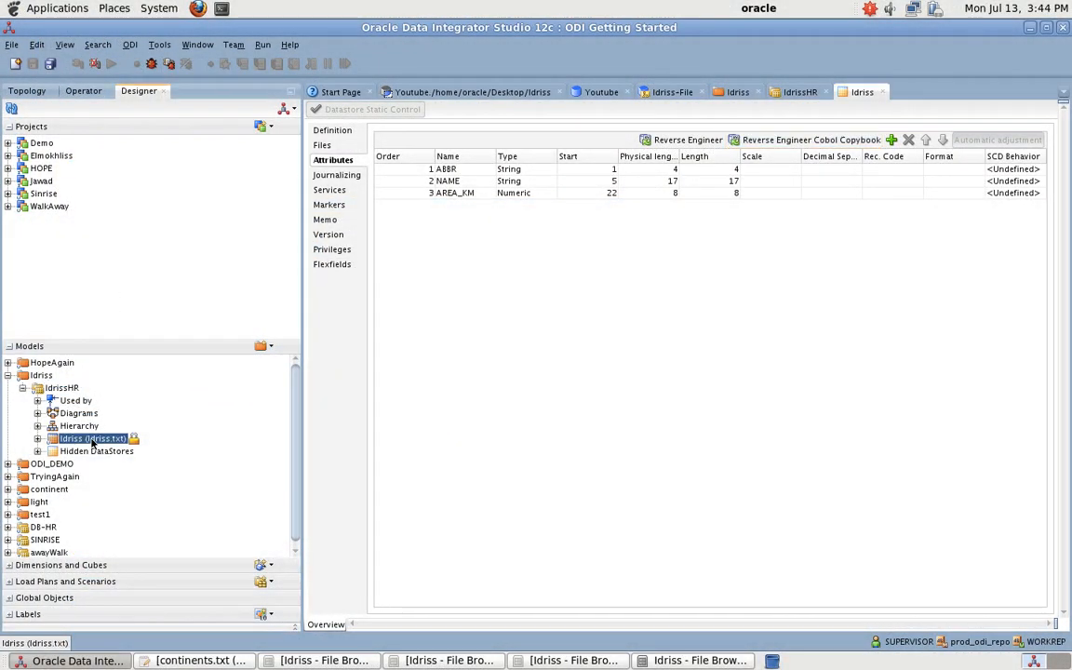
pyautogui.rightClick(92, 441)
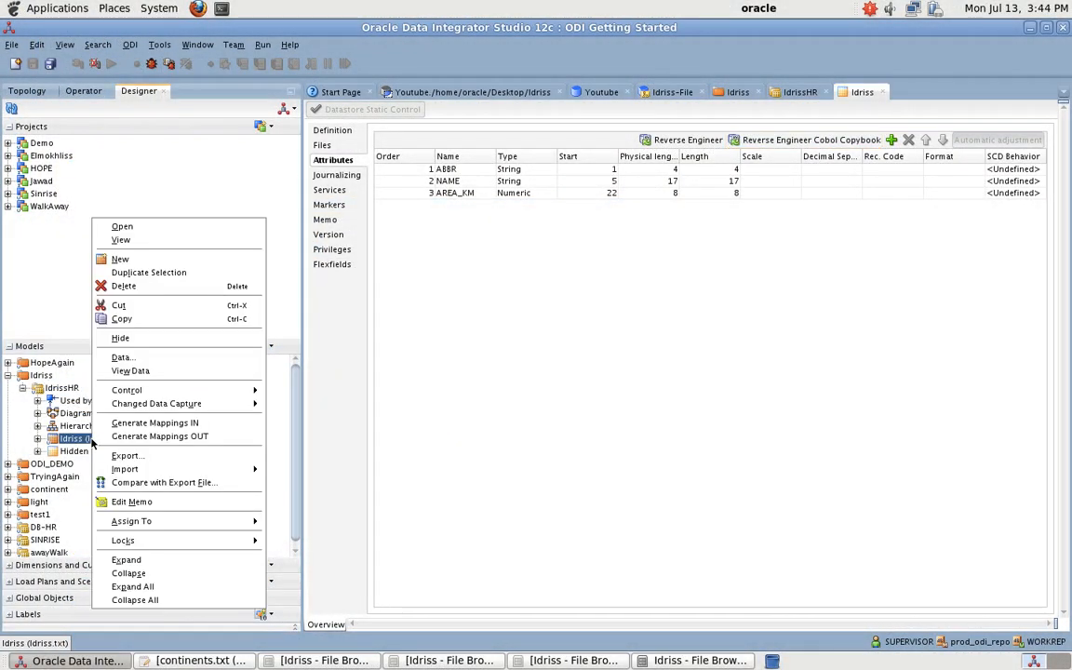
pyautogui.click(146, 372)
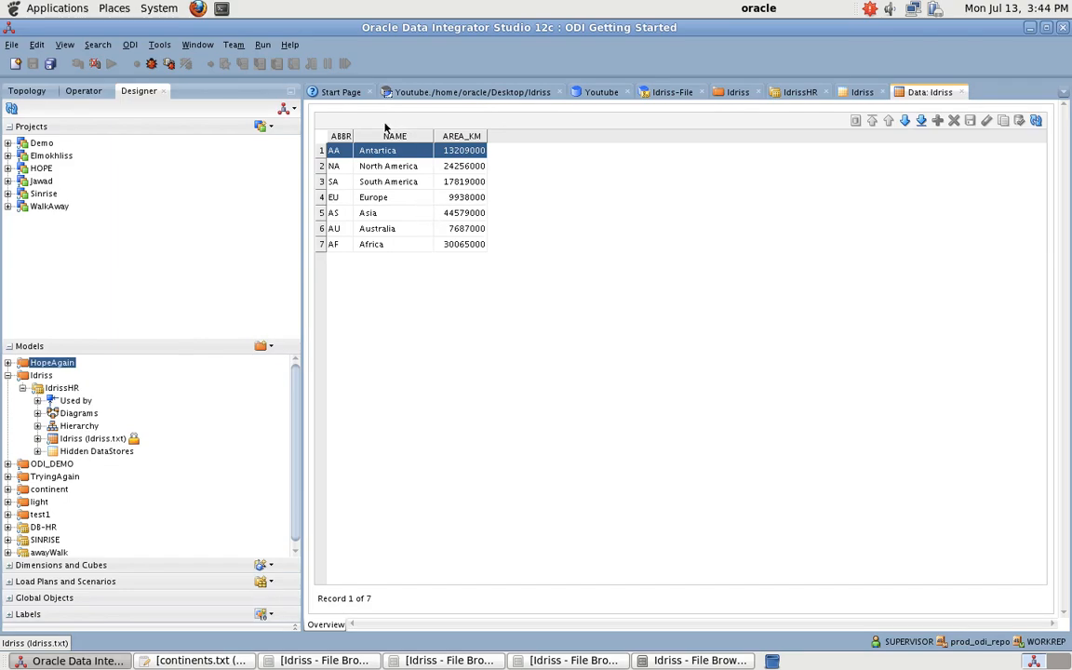
# Step: Open the source file Idriss.txt from the file browser in gedit and return to Oracle Data Integrator to compare the data
pyautogui.click(1029, 27)
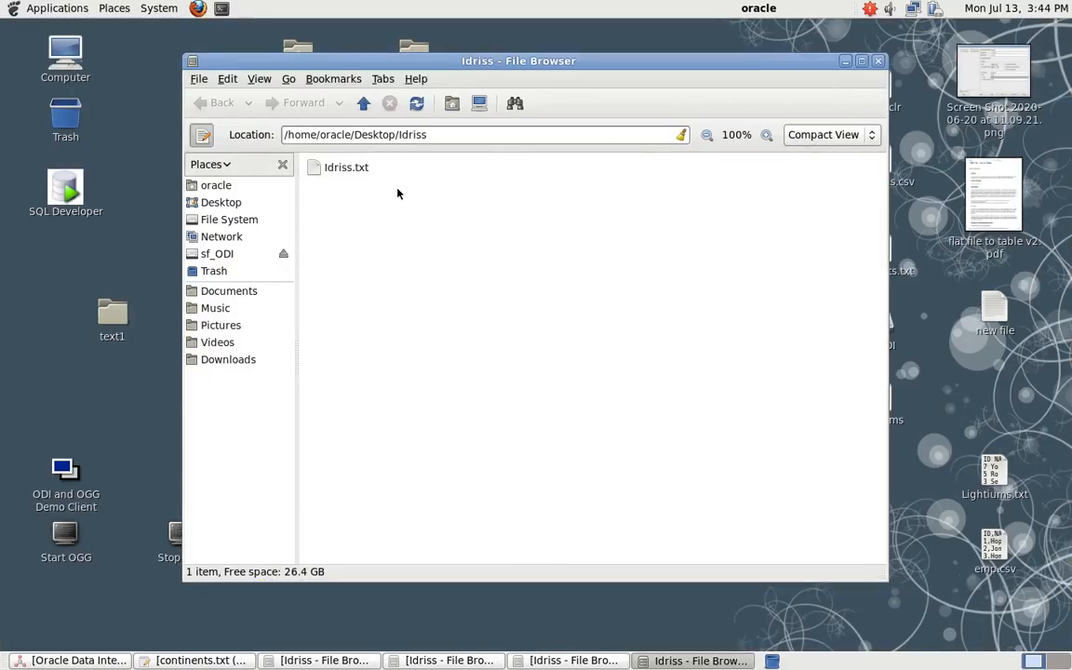
pyautogui.doubleClick(354, 169)
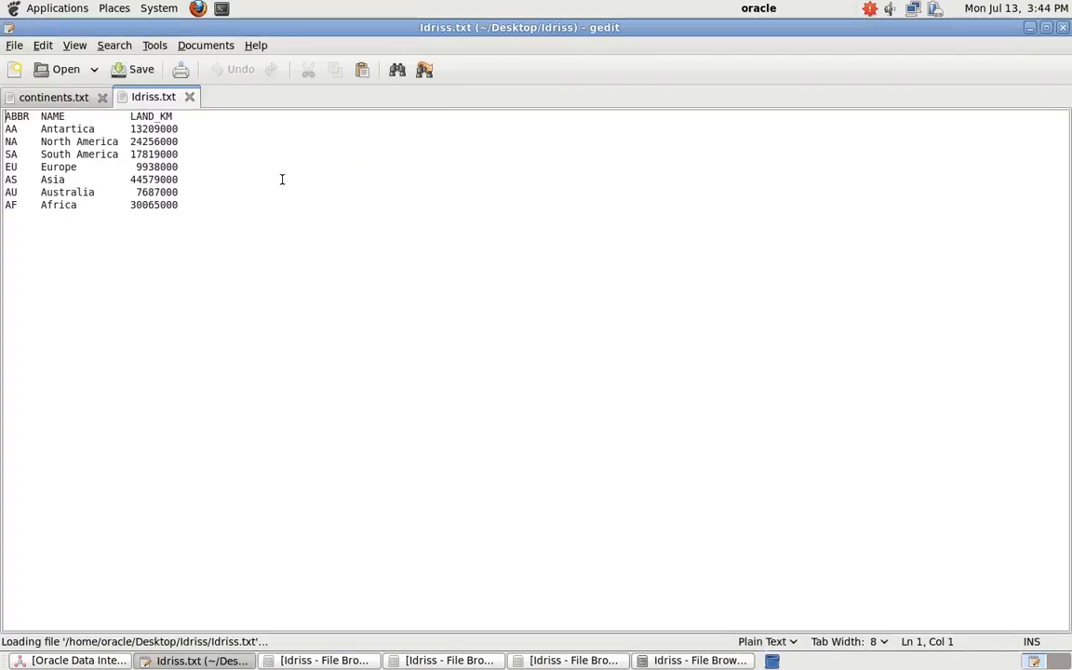
pyautogui.click(1031, 28)
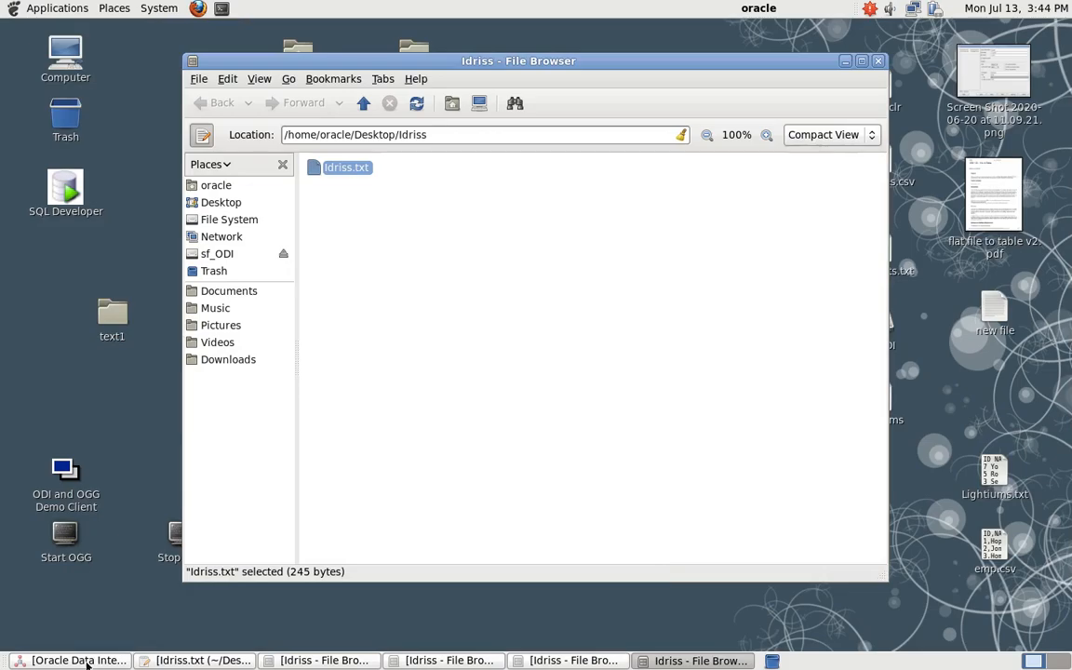
pyautogui.click(84, 661)
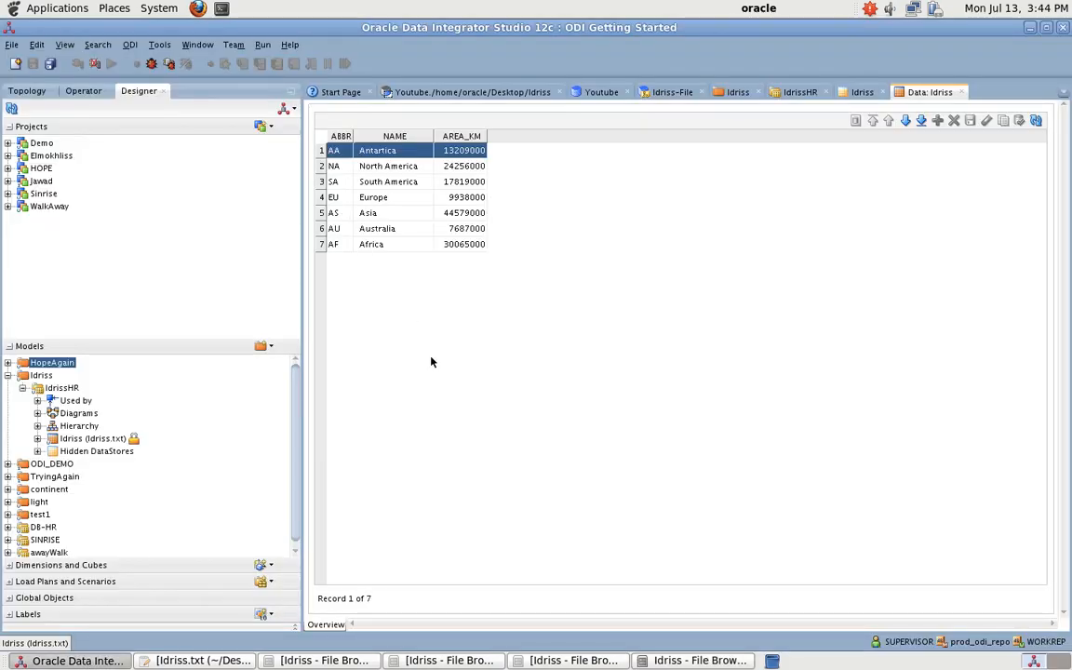
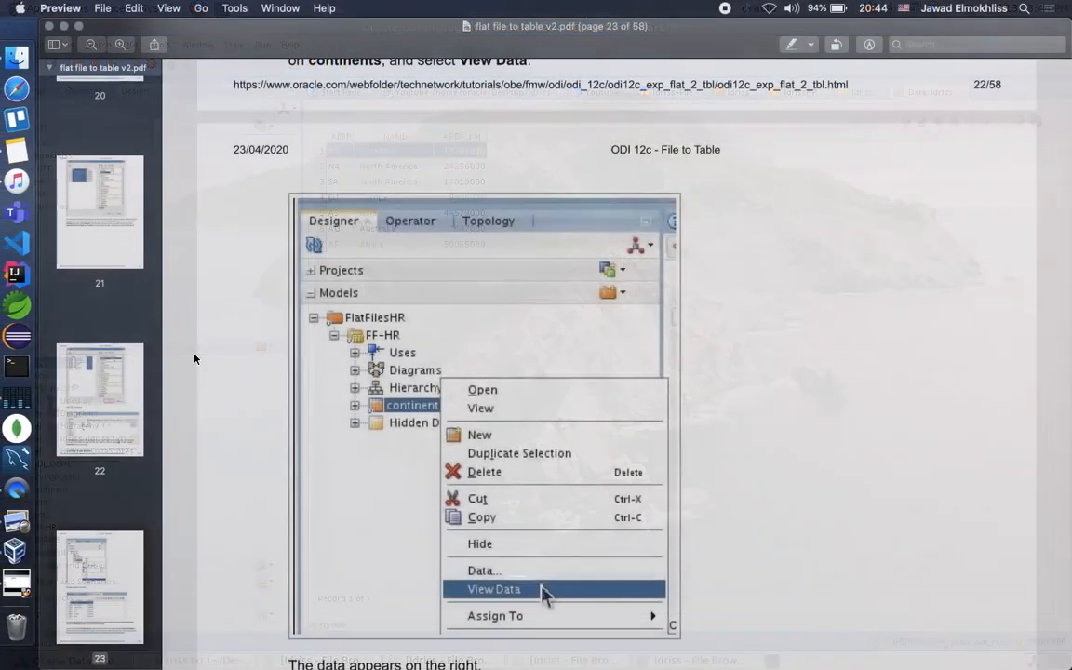
# Step: Read the PDF guide's sections on unlocking objects, confirming column definitions, and creating the SQL table definition
pyautogui.scroll(-10, 493, 371)
pyautogui.scroll(-10, 493, 372)
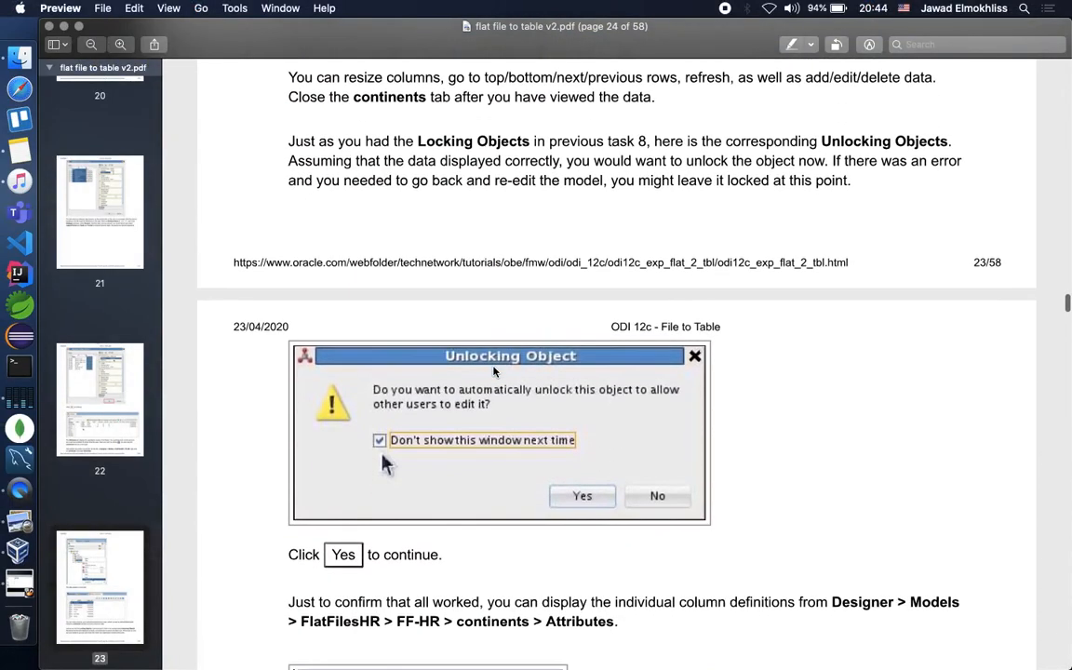
pyautogui.scroll(-10, 494, 372)
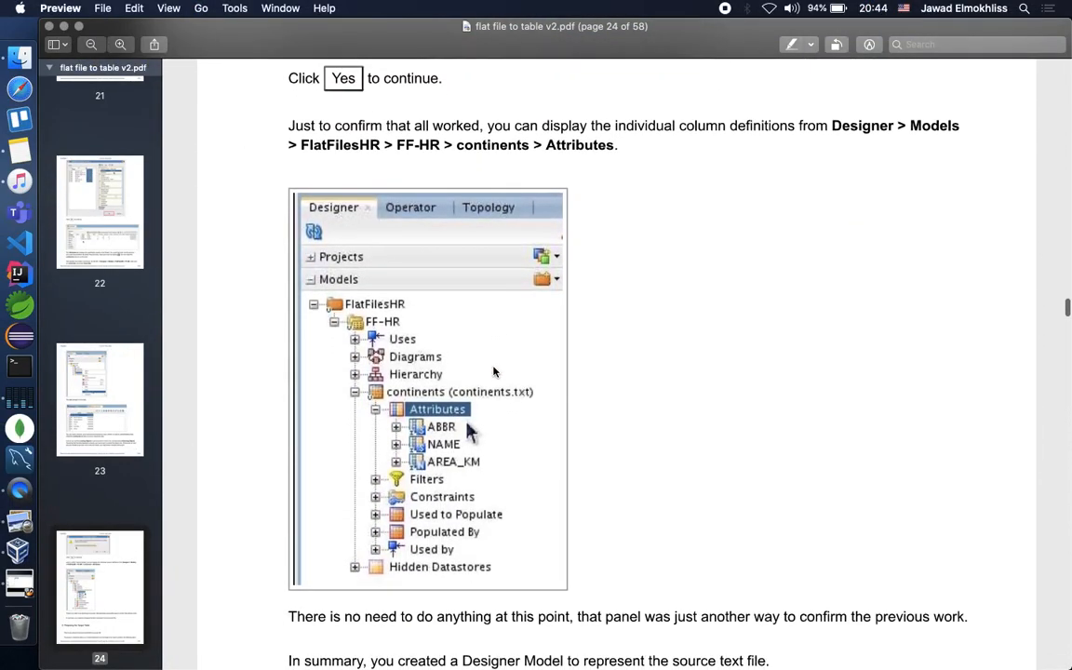
pyautogui.scroll(-2, 493, 372)
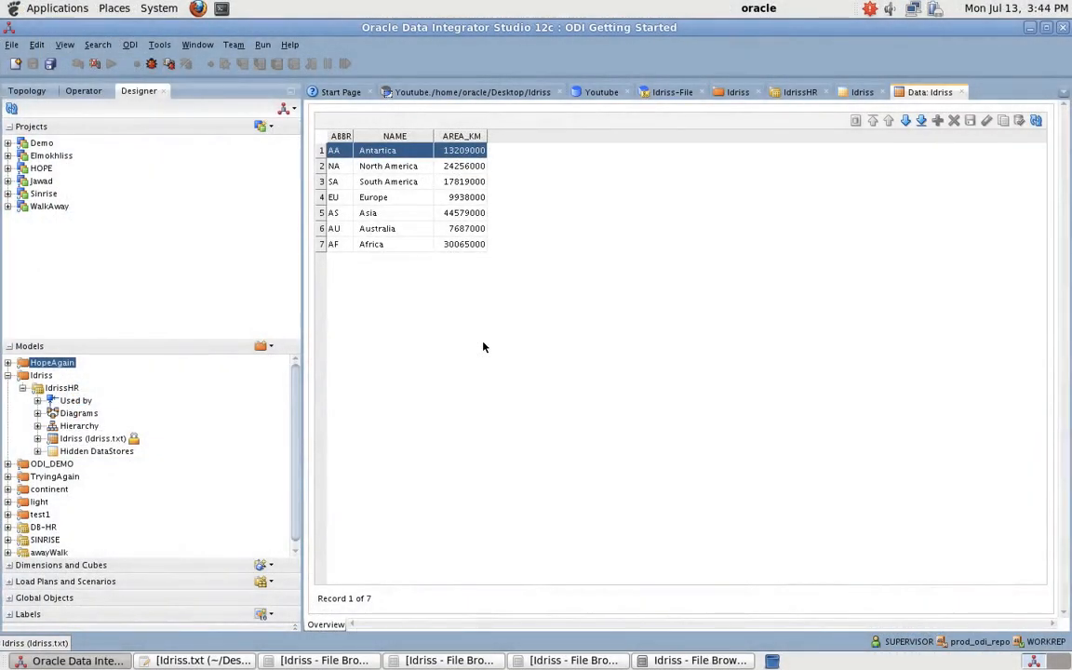
pyautogui.click(1031, 27)
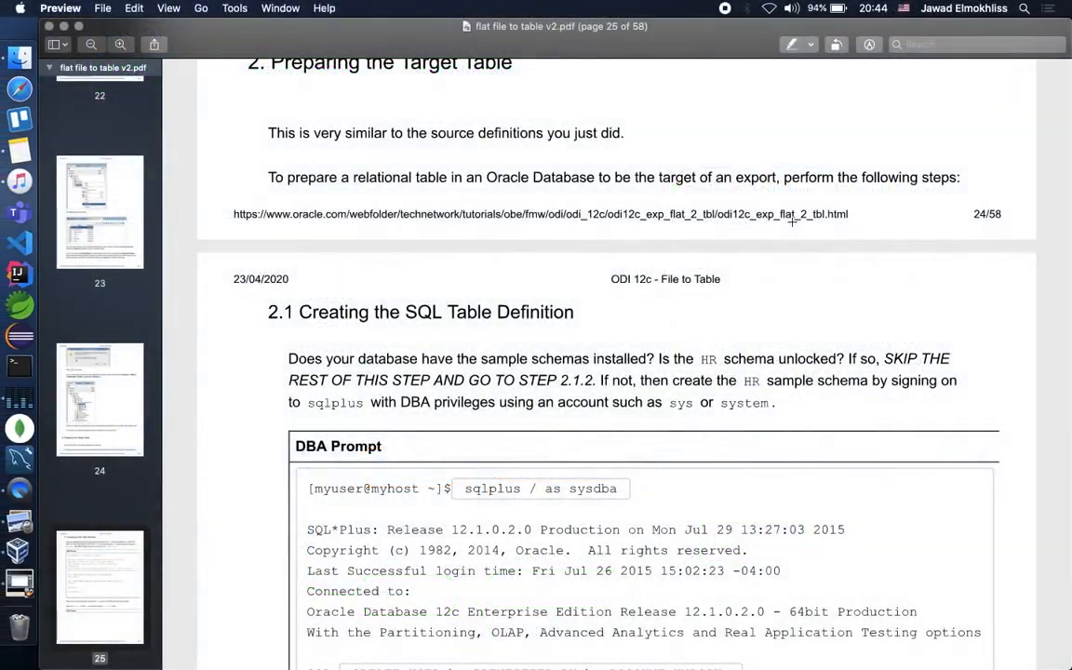
pyautogui.scroll(-5, 469, 373)
pyautogui.scroll(-2, 524, 377)
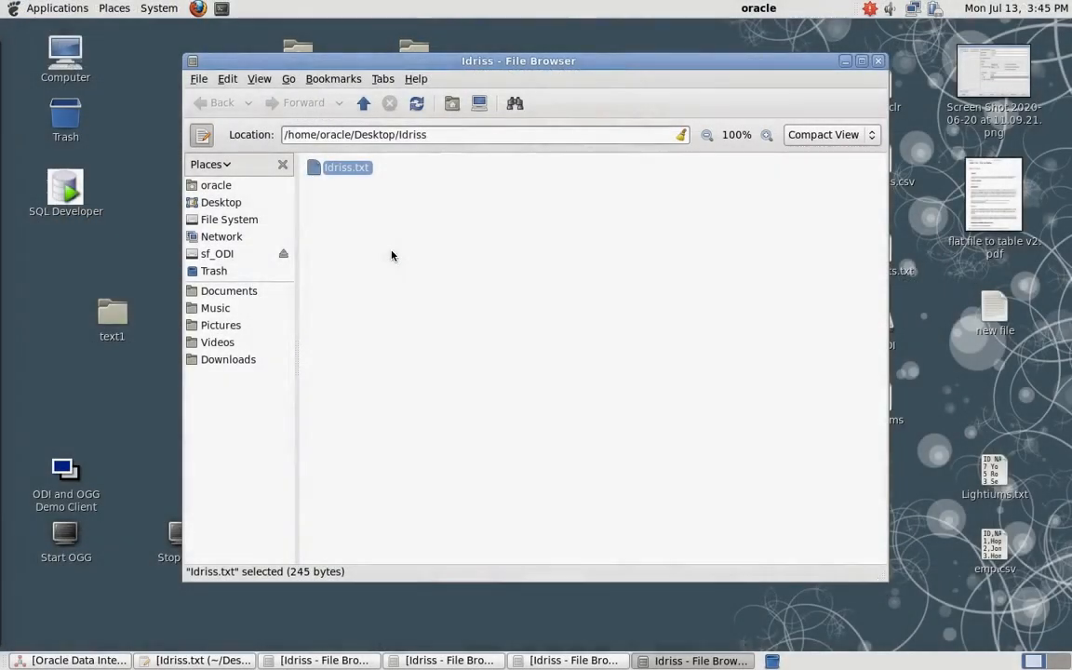
# Step: Open a terminal and start SQL*Plus with DBA privileges using sqlplus / as sysdba
pyautogui.click(222, 8)
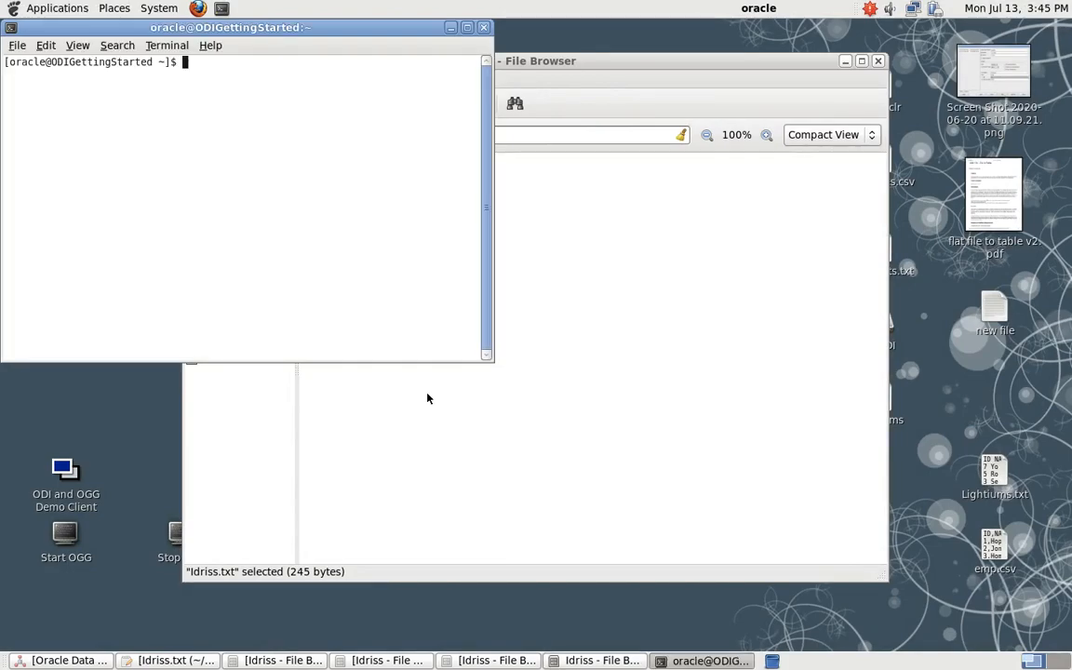
pyautogui.write('S')
pyautogui.press('BackSpace')
pyautogui.write('sw')
pyautogui.write('lplus ')
pyautogui.write('/ as sysda')
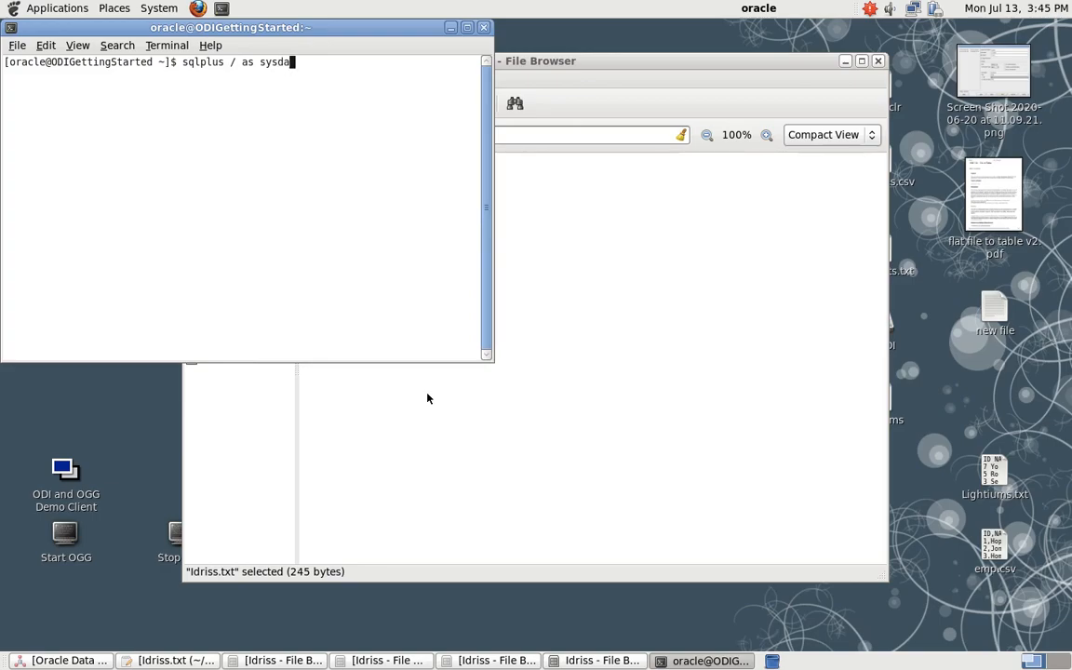
pyautogui.press('BackSpace')
pyautogui.write('ba')
pyautogui.press('Return')
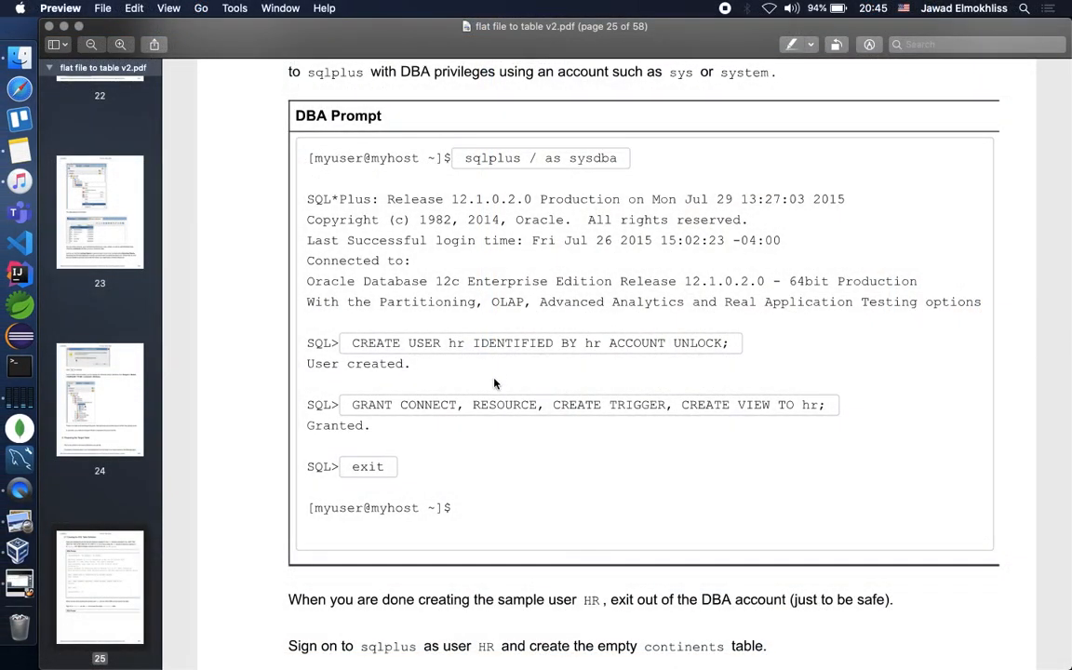
# Step: Check the guide's DBA prompt example and connect SQL*Plus to the hr account with its password
pyautogui.scroll(-2, 494, 384)
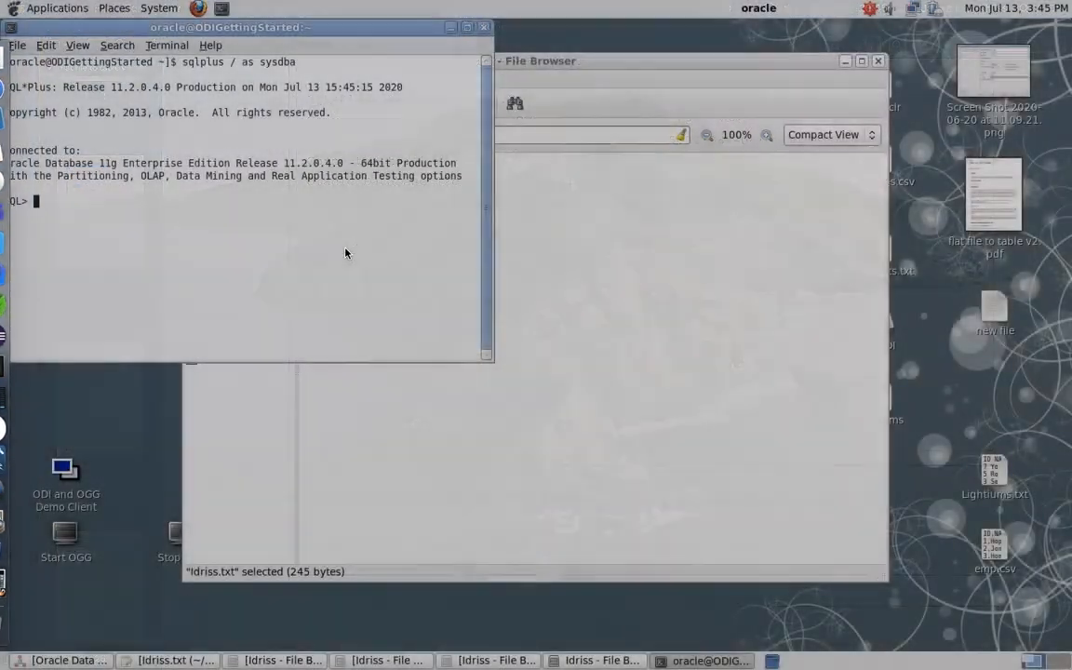
pyautogui.write('connect ')
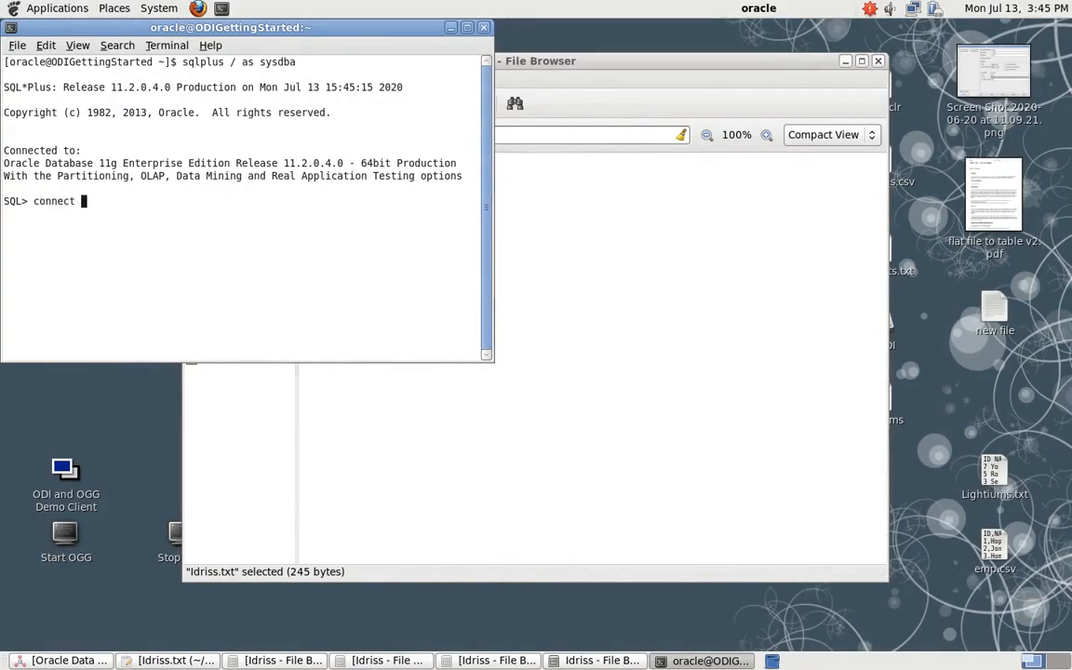
pyautogui.write('hr/hr')
pyautogui.press('Return')
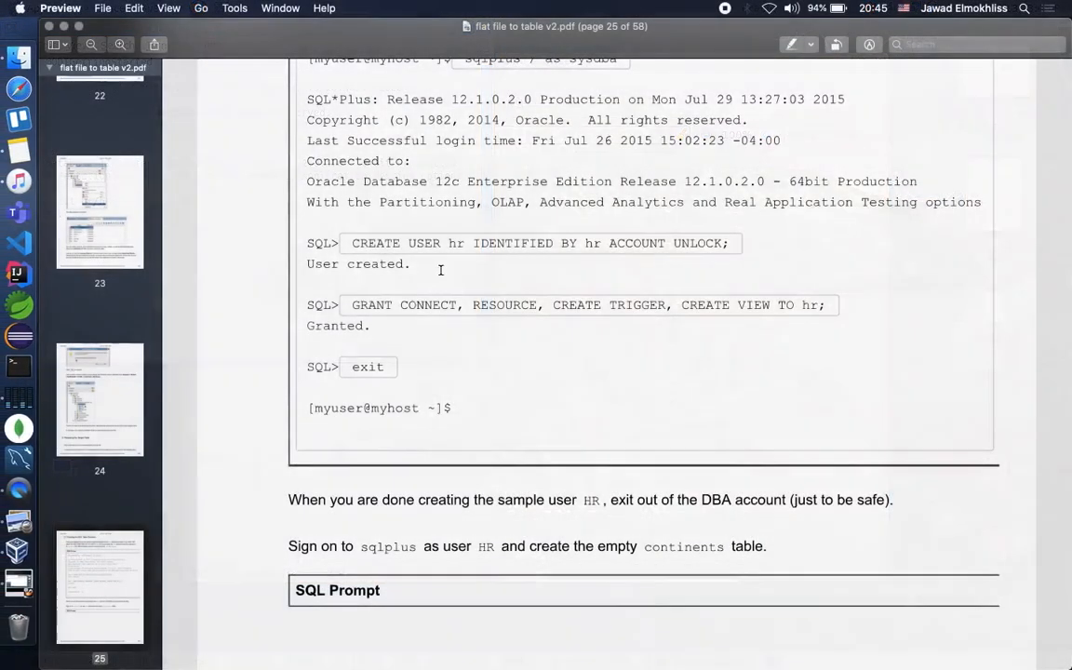
# Step: Consult the guide's SQL for the continents table, query all rows of hr.continents in SQL*Plus, and highlight the result's column headings
pyautogui.scroll(-3, 553, 311)
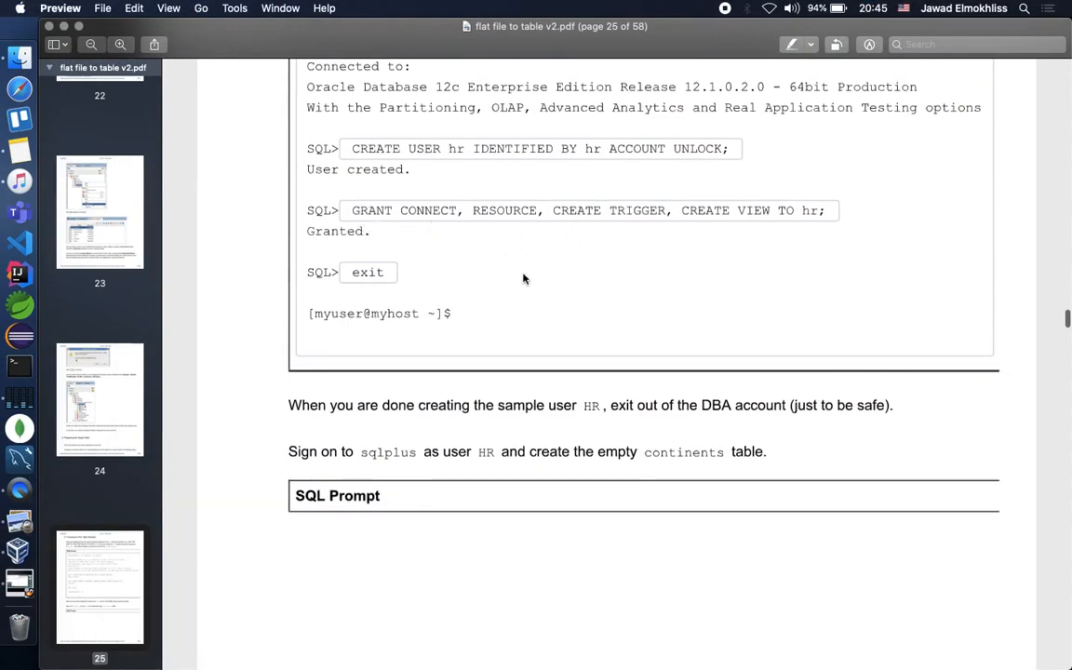
pyautogui.scroll(-4, 523, 282)
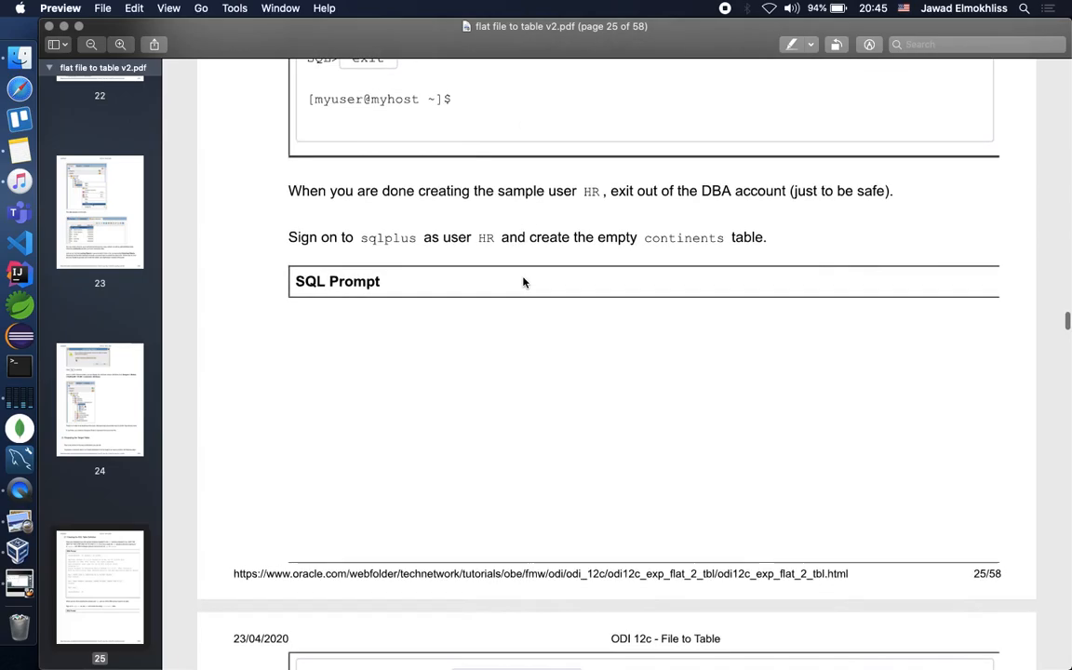
pyautogui.scroll(-6, 523, 282)
pyautogui.scroll(-4, 523, 282)
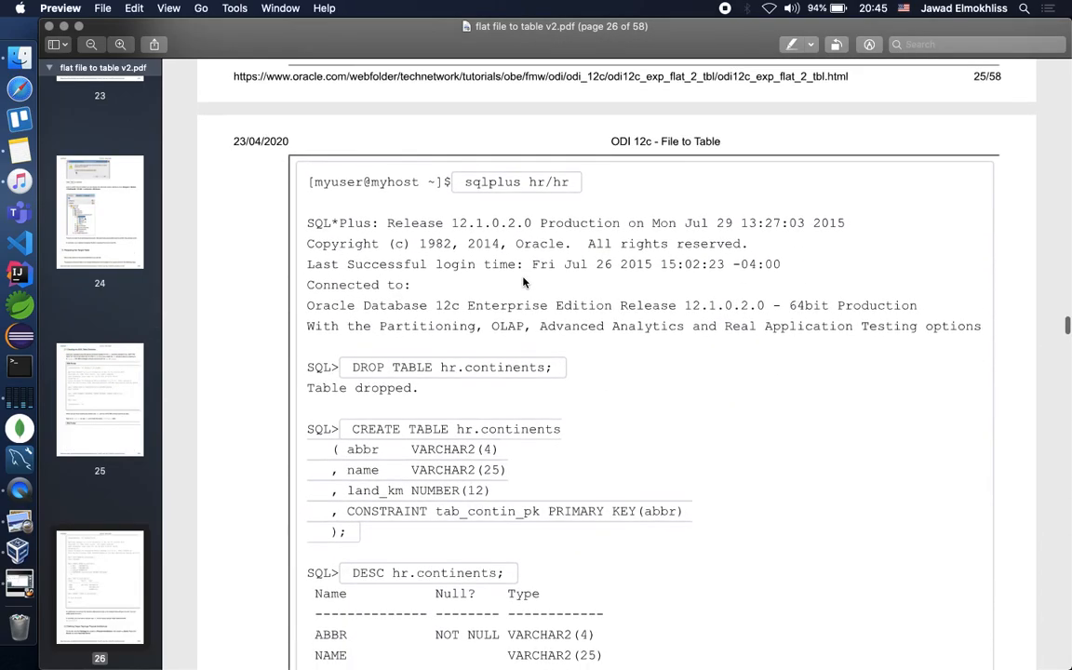
pyautogui.scroll(-5, 523, 282)
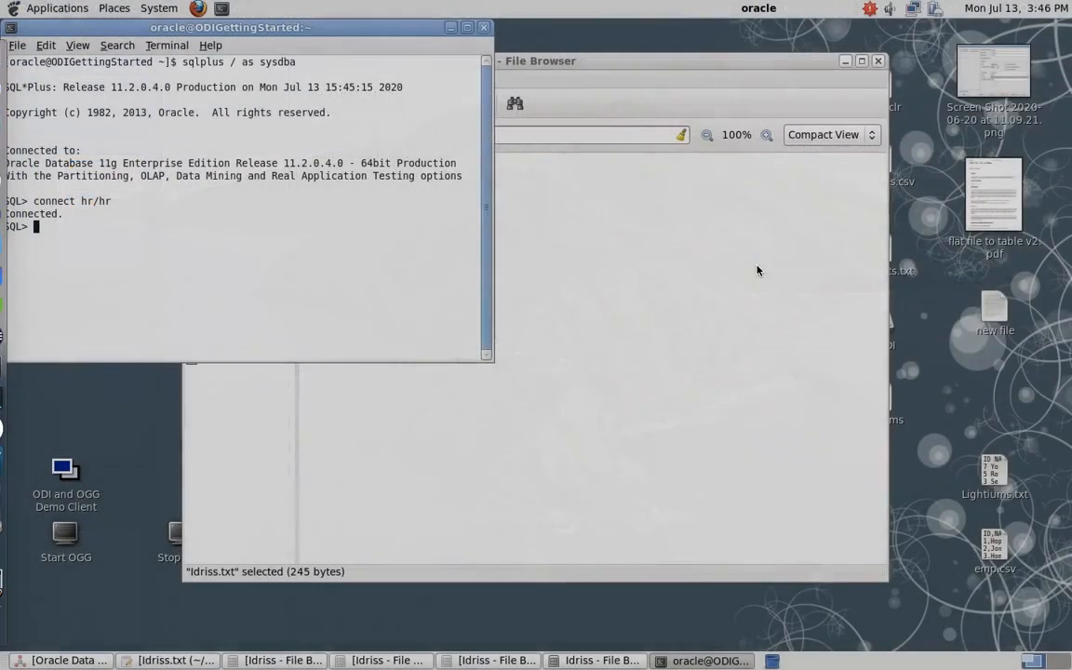
pyautogui.write('select *')
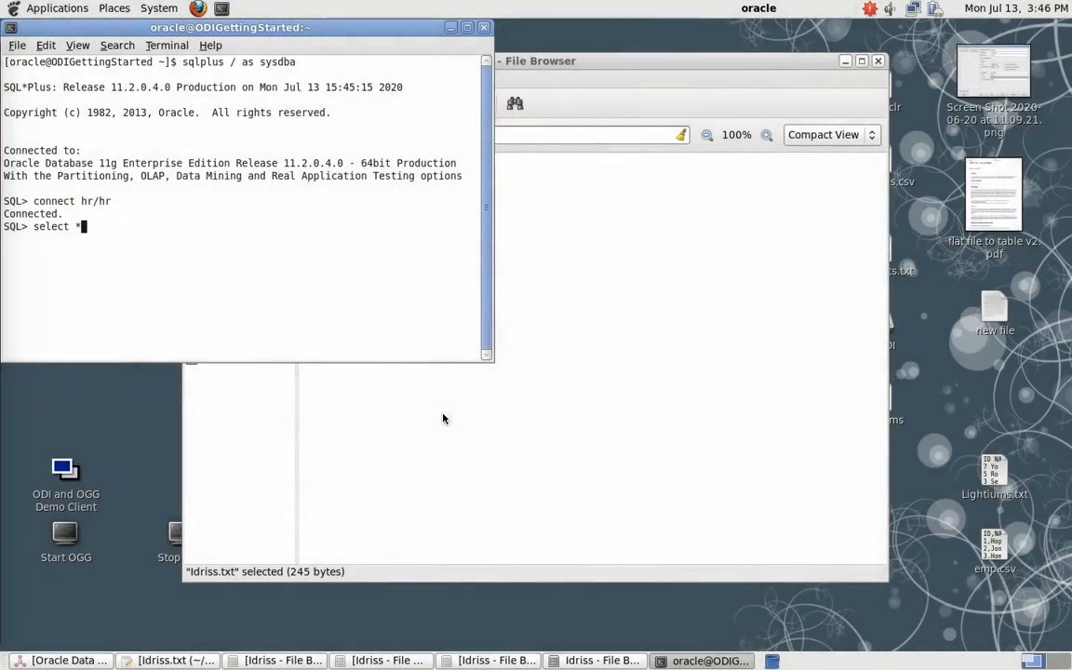
pyautogui.write('from ')
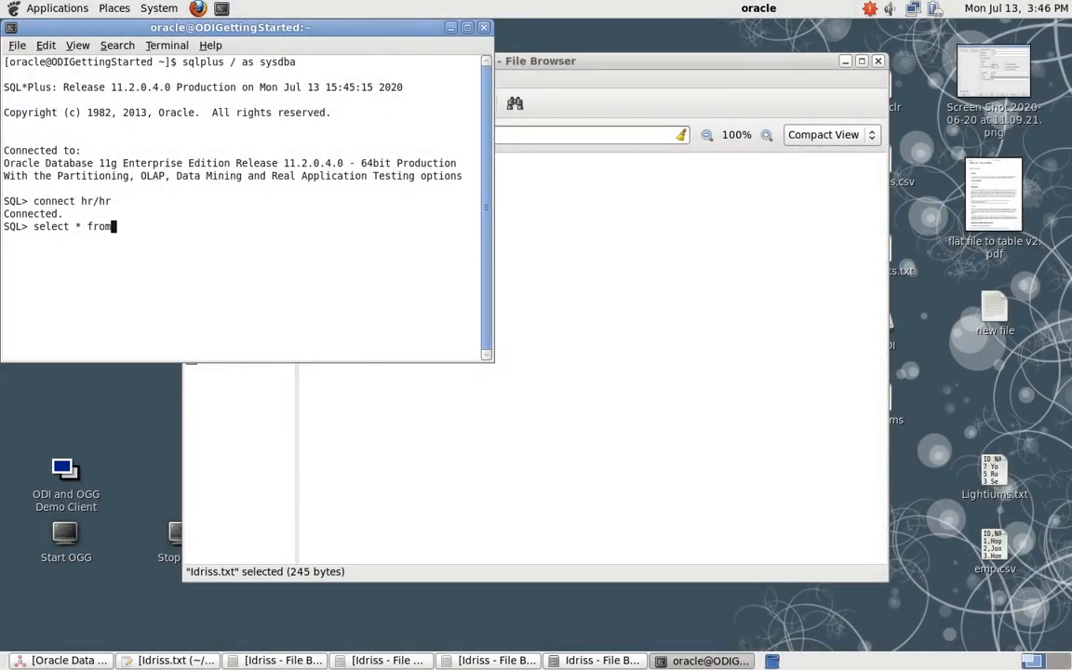
pyautogui.write('hr.continents')
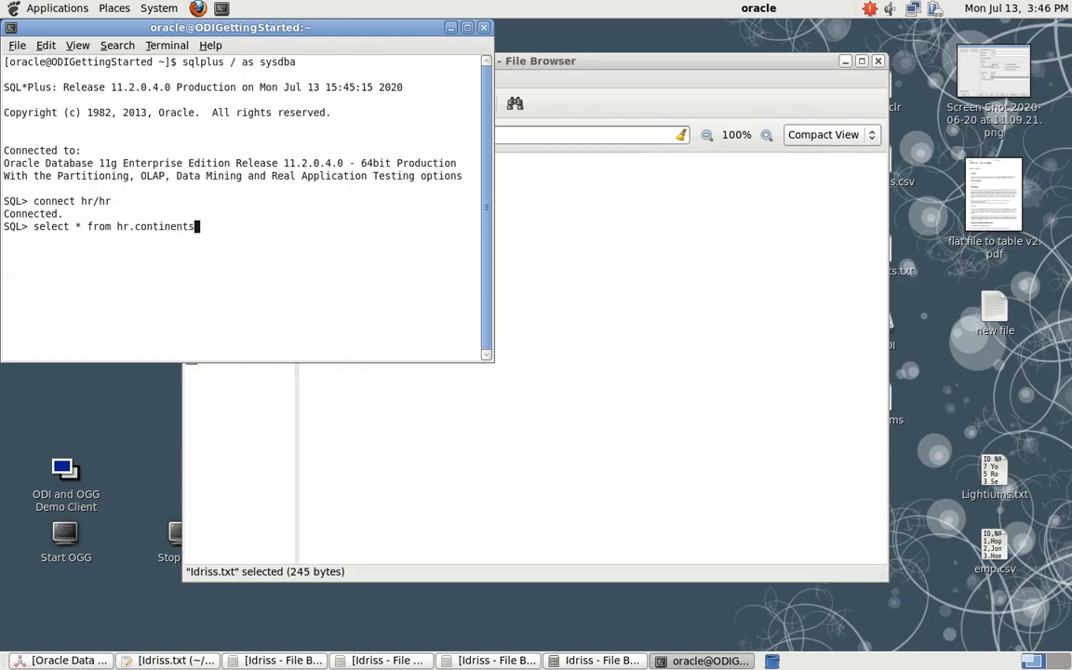
pyautogui.write(';')
pyautogui.press('Return')
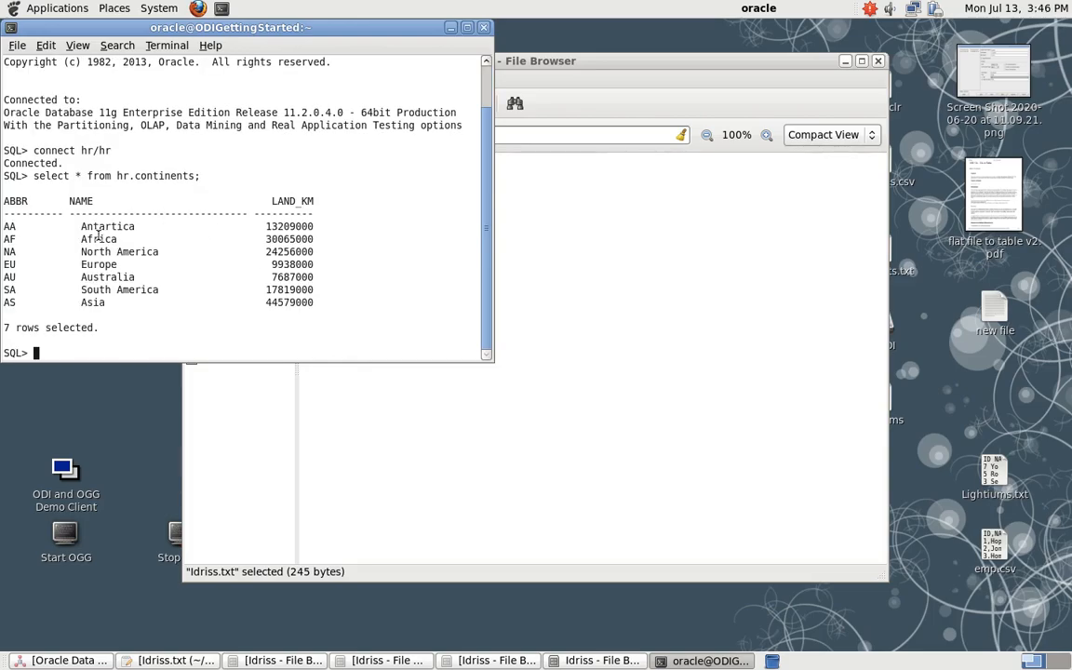
pyautogui.moveTo(317, 203); pyautogui.dragTo(2, 213)
pyautogui.tripleClick(2, 205)
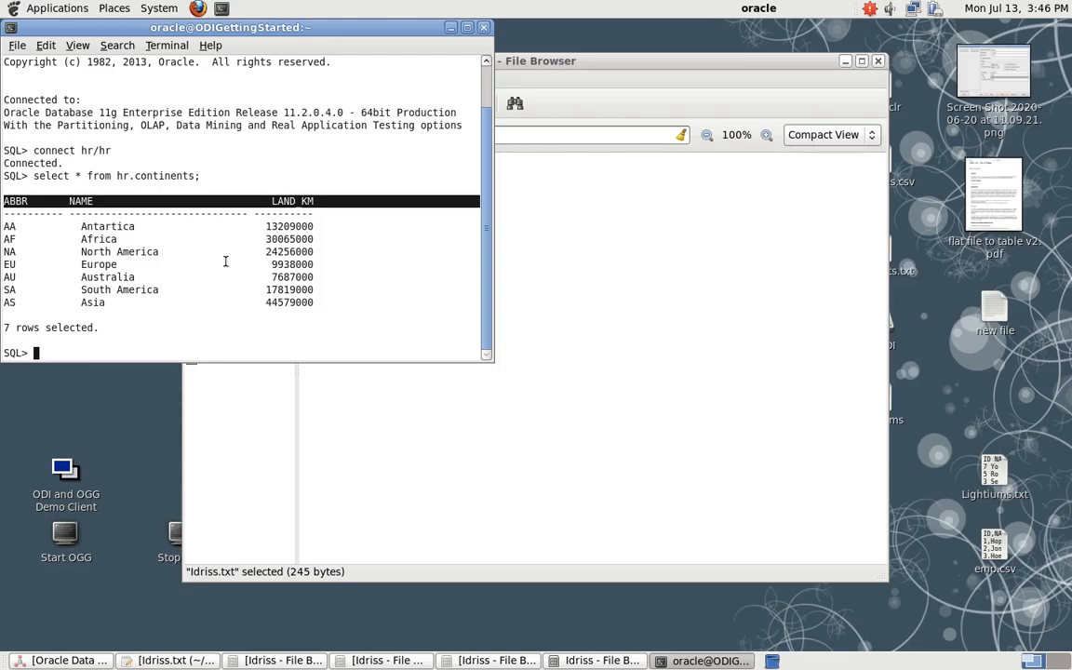
# Step: Minimize the terminal, bring Oracle Data Integrator forward, and read the guide's section 2.2 on defining the target topology physical architecture
pyautogui.click(451, 27)
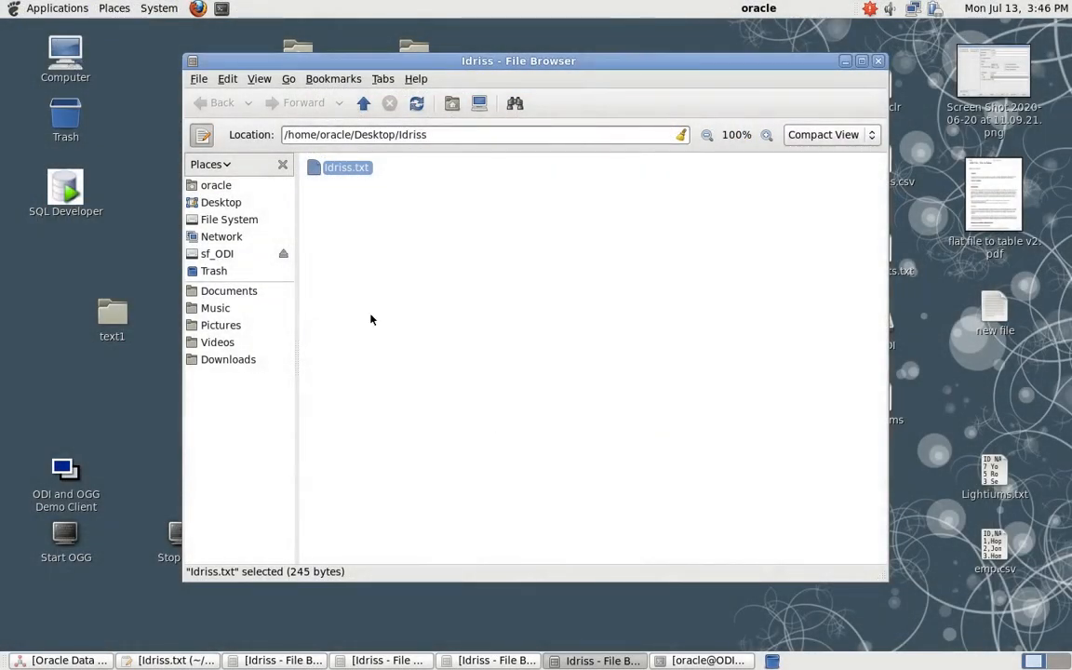
pyautogui.click(58, 661)
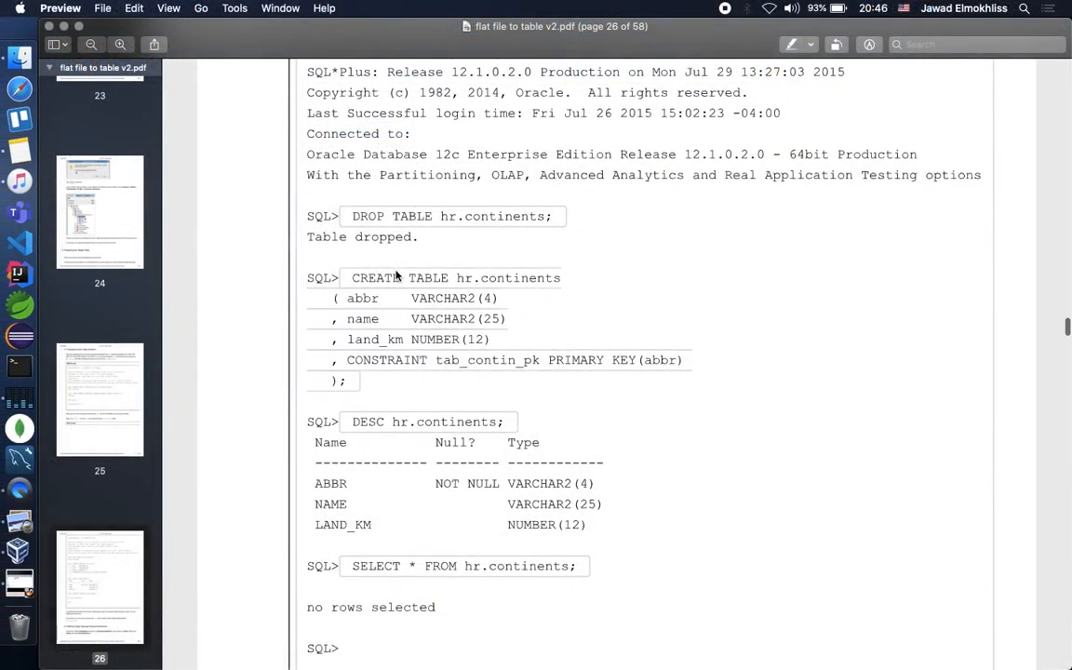
pyautogui.scroll(-10, 396, 275)
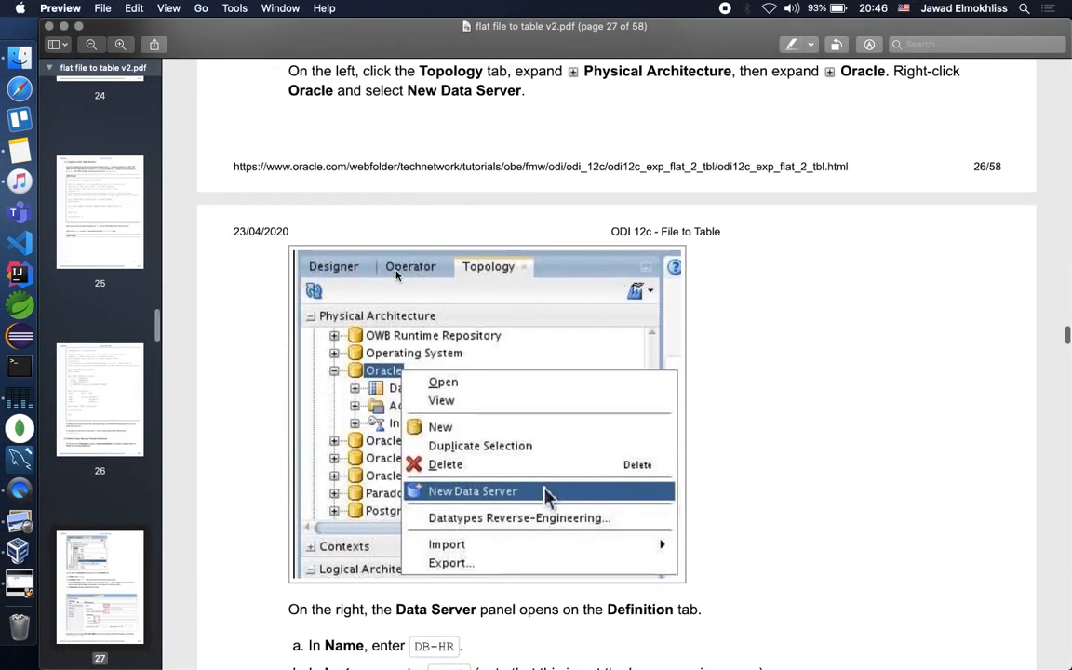
pyautogui.scroll(1, 395, 274)
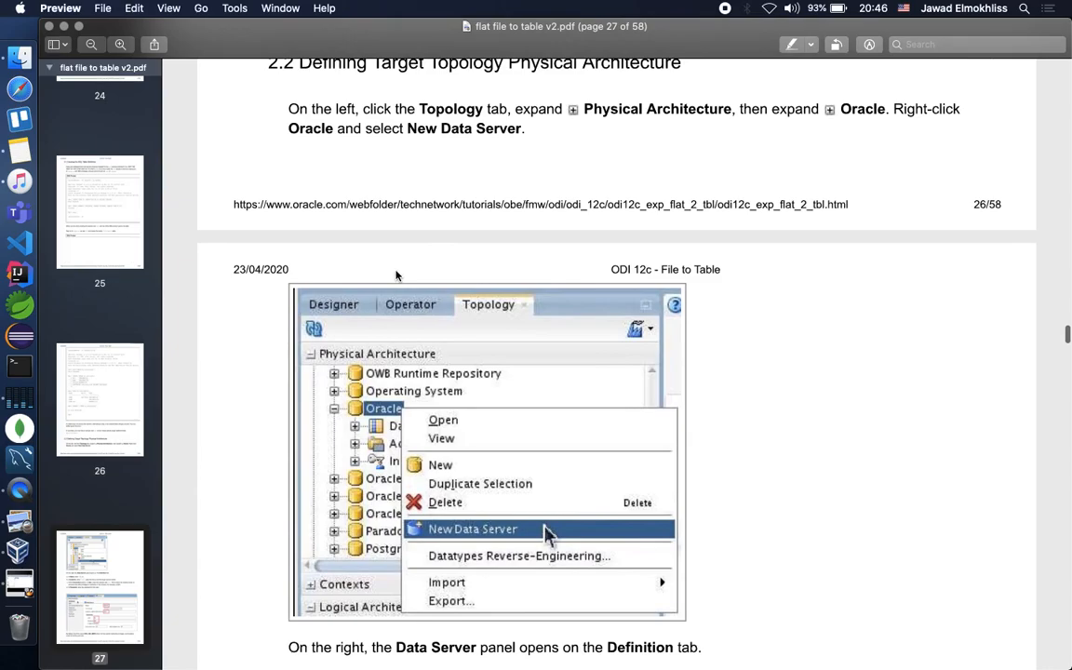
pyautogui.scroll(2, 396, 275)
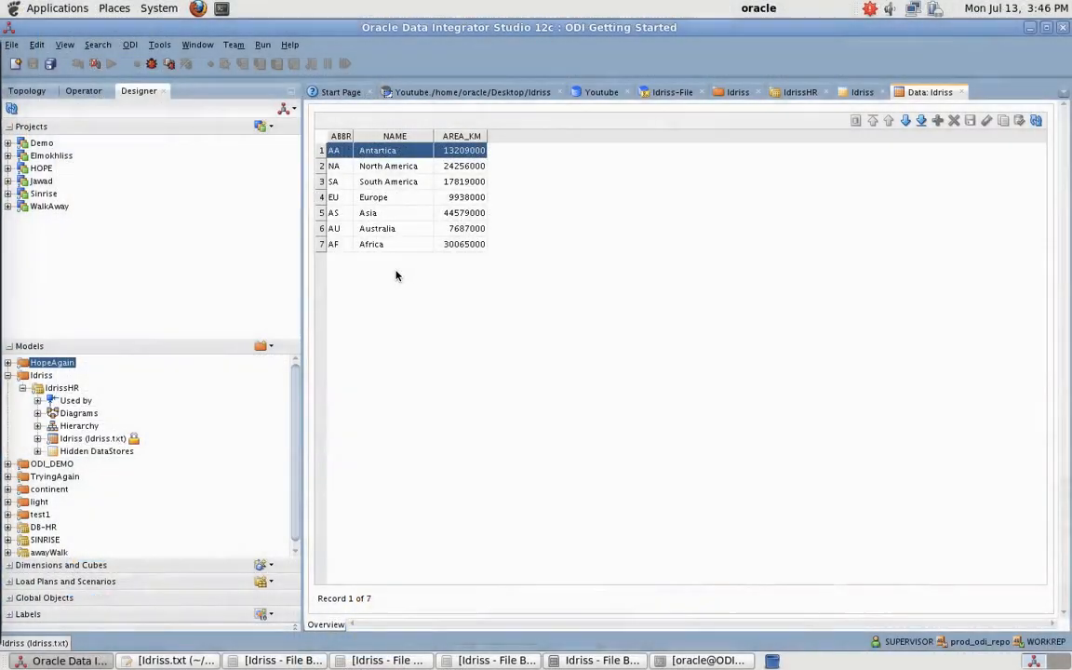
# Step: In the Topology's physical architecture, collapse the Idriss technology and expand Oracle to show its data servers
pyautogui.click(26, 91)
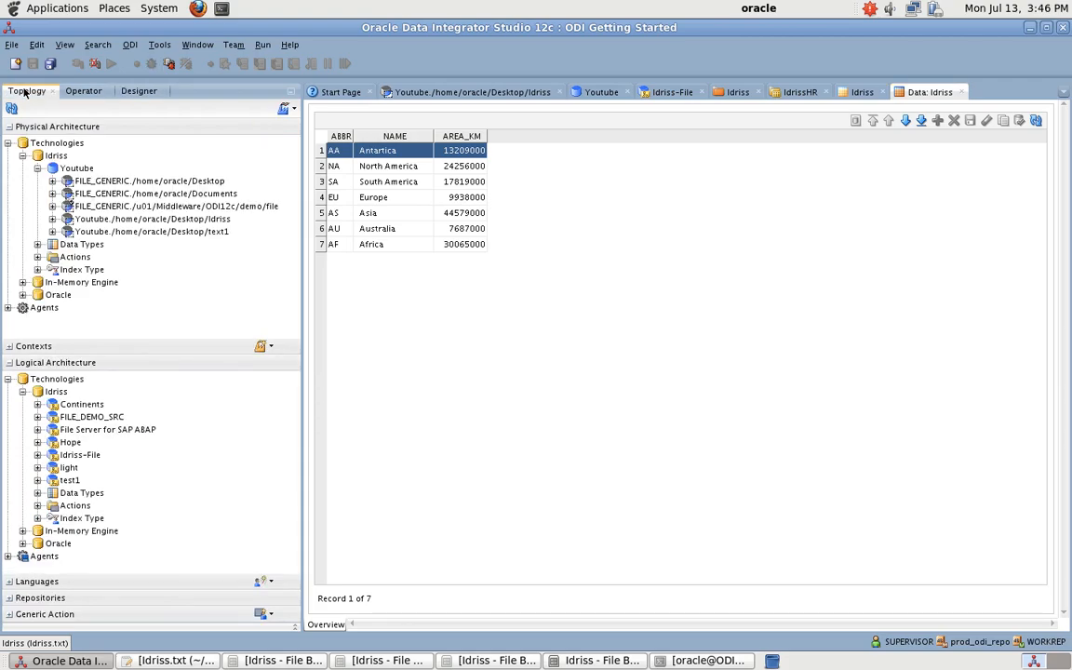
pyautogui.click(56, 156)
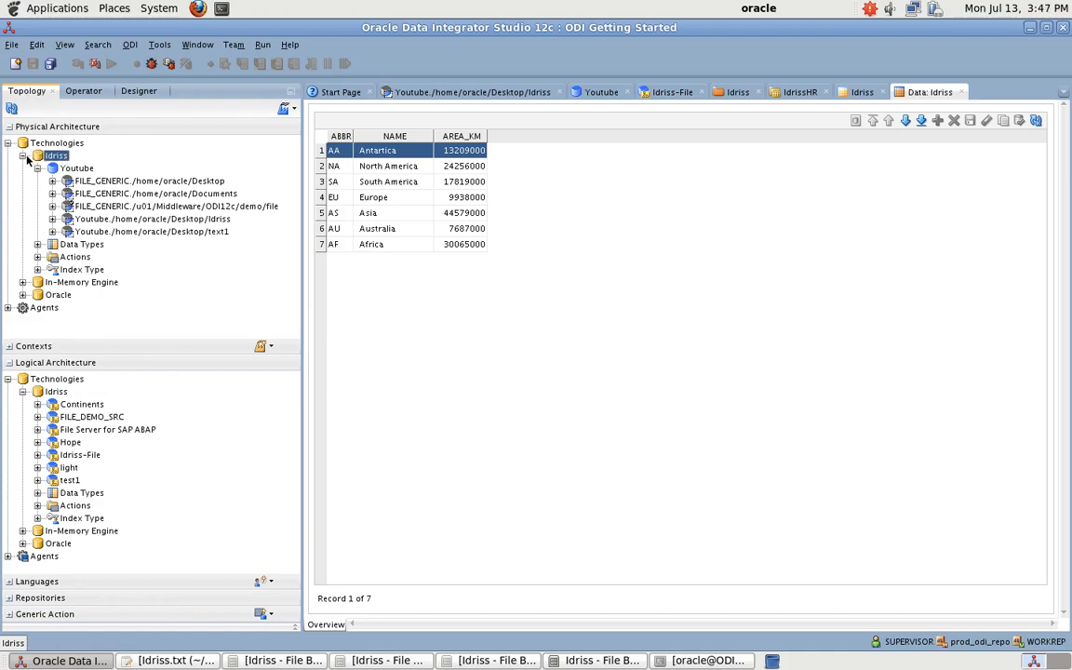
pyautogui.click(22, 156)
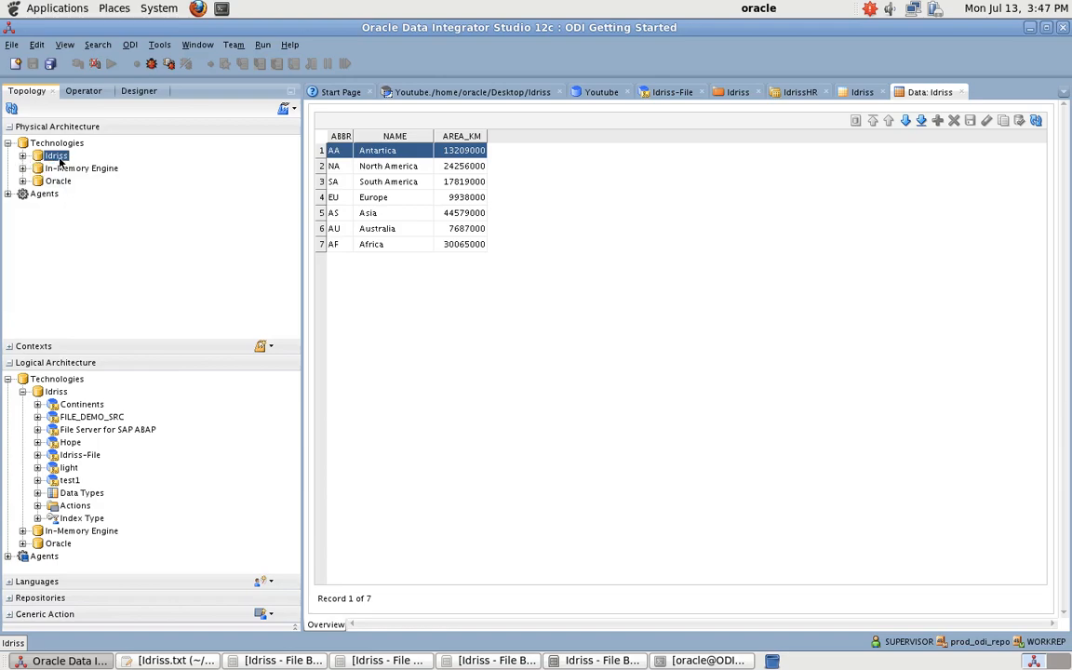
pyautogui.rightClick(60, 160)
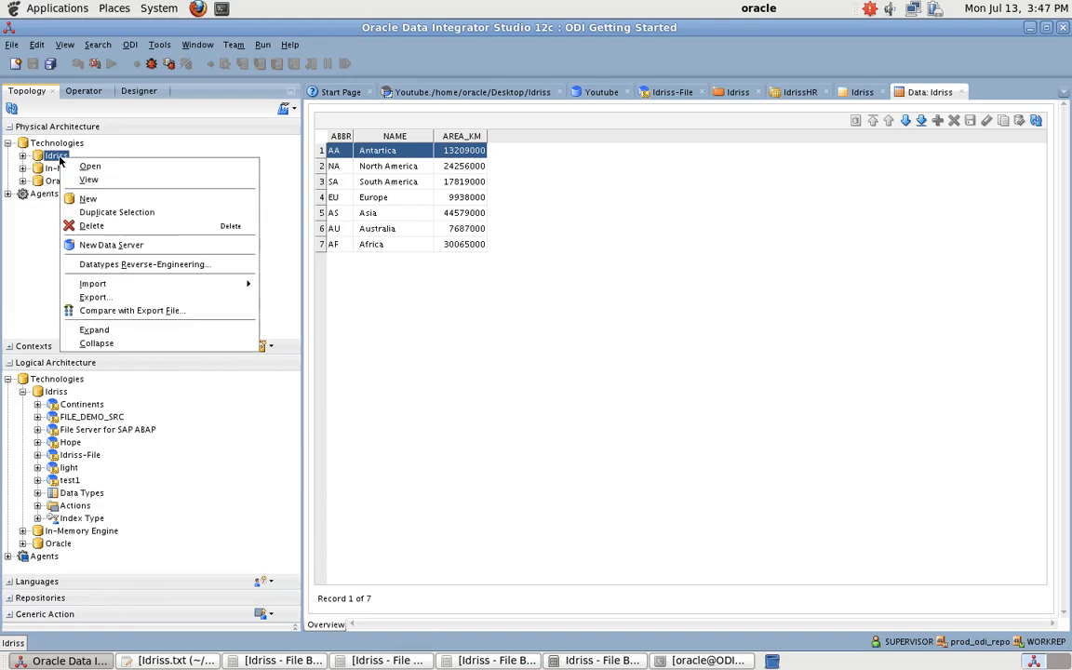
pyautogui.click(74, 143)
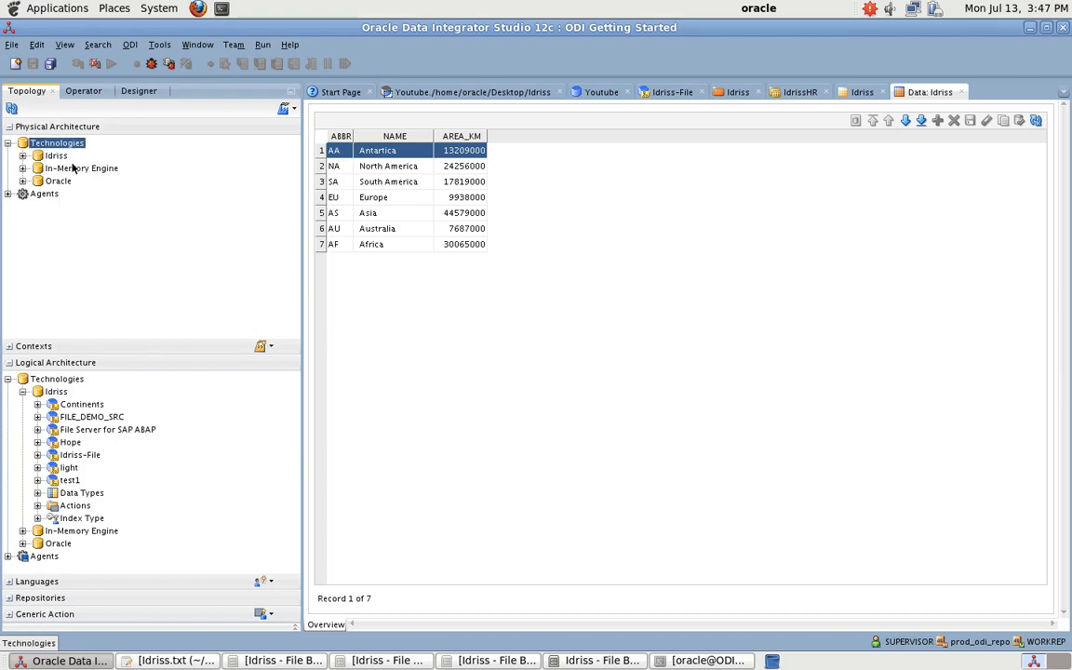
pyautogui.click(28, 182)
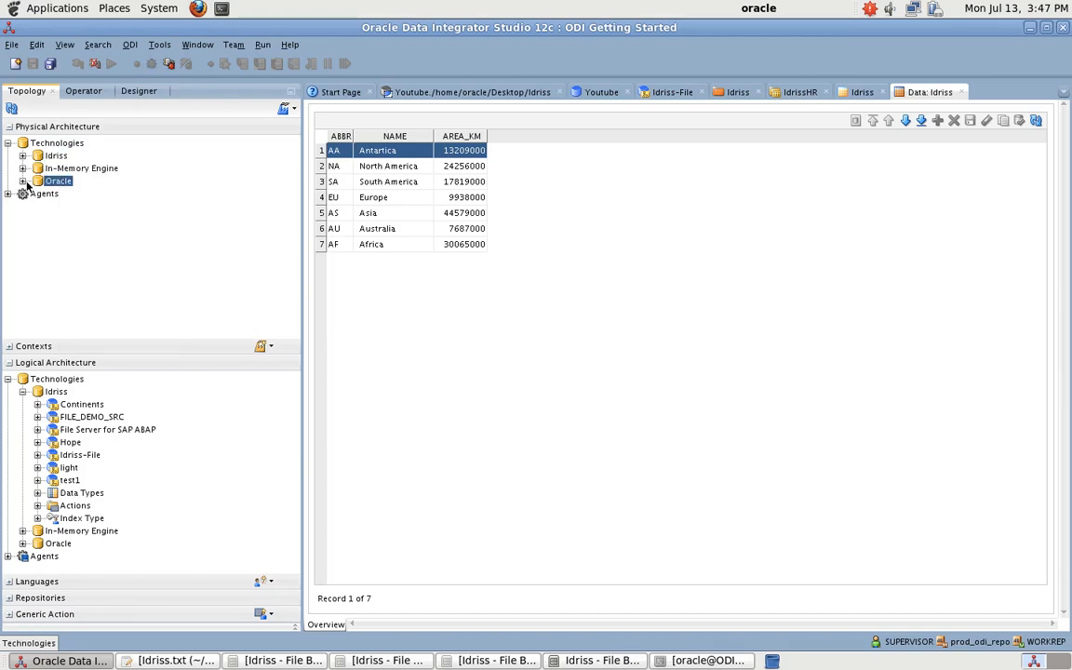
pyautogui.click(23, 181)
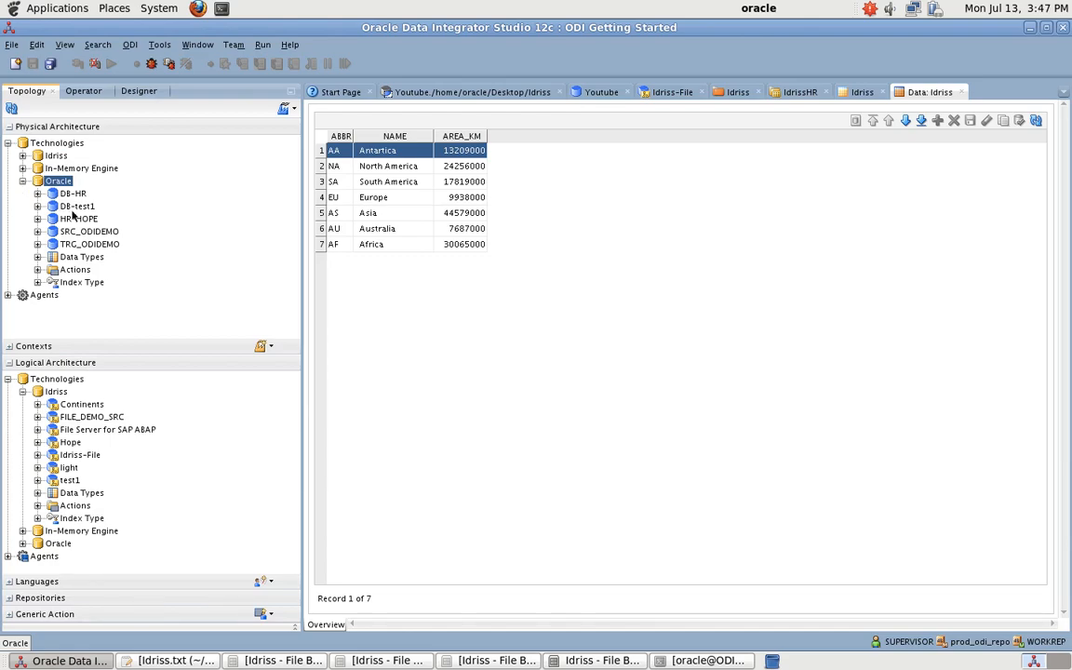
# Step: Following the guide, create a new data server under the Oracle technology in the physical architecture
pyautogui.hotkey('ctrl', 'Left')
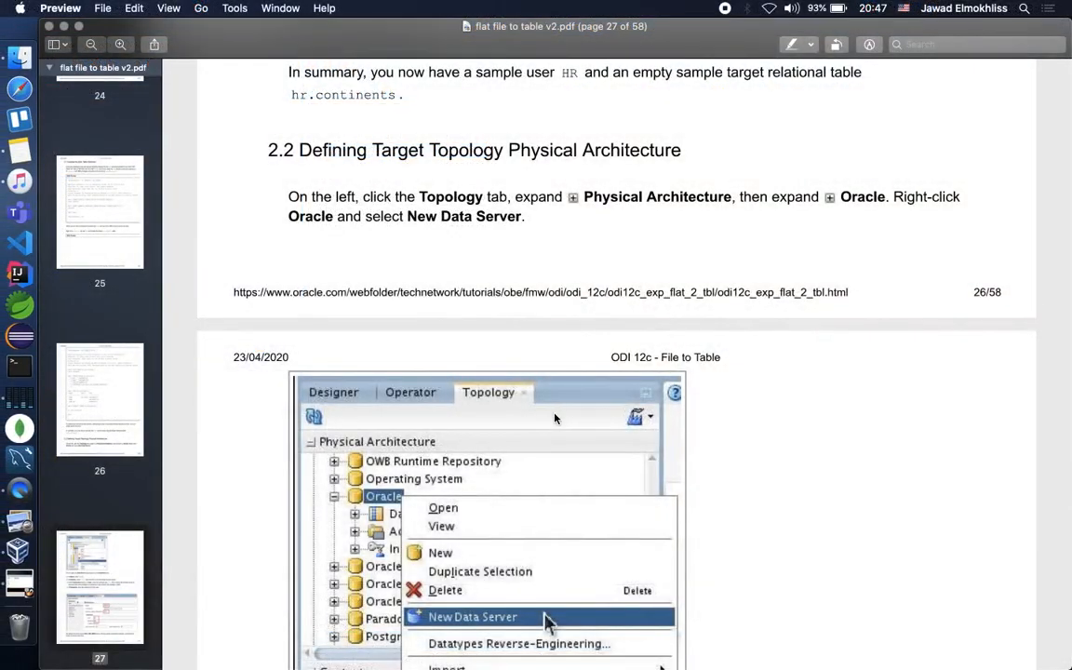
pyautogui.scroll(-4, 556, 418)
pyautogui.hotkey('ctrl', 'Right')
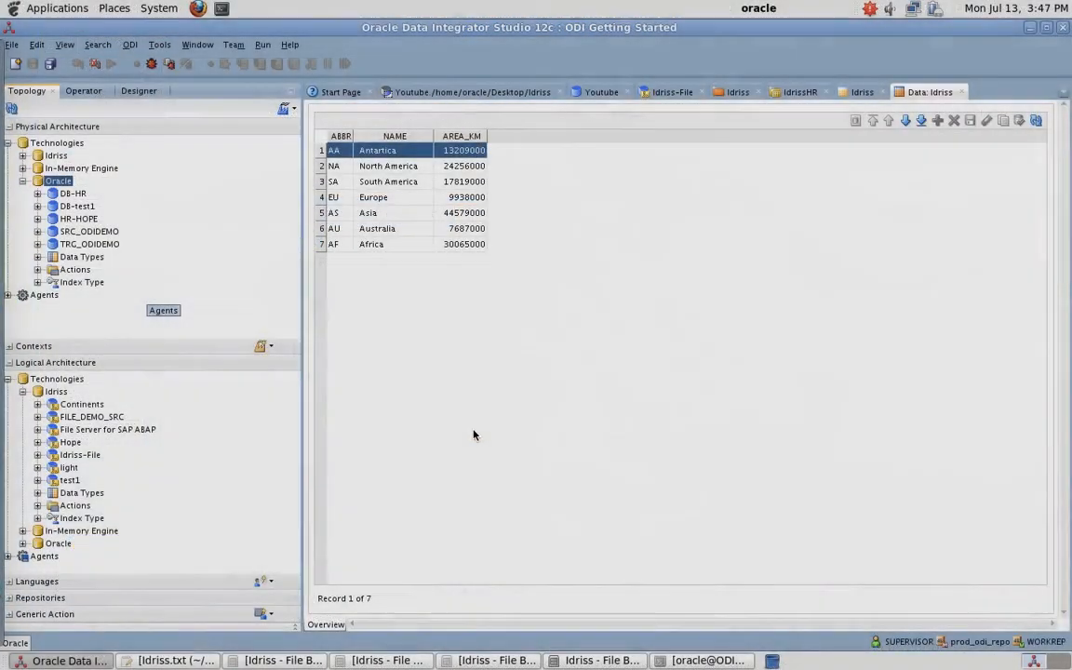
pyautogui.rightClick(66, 184)
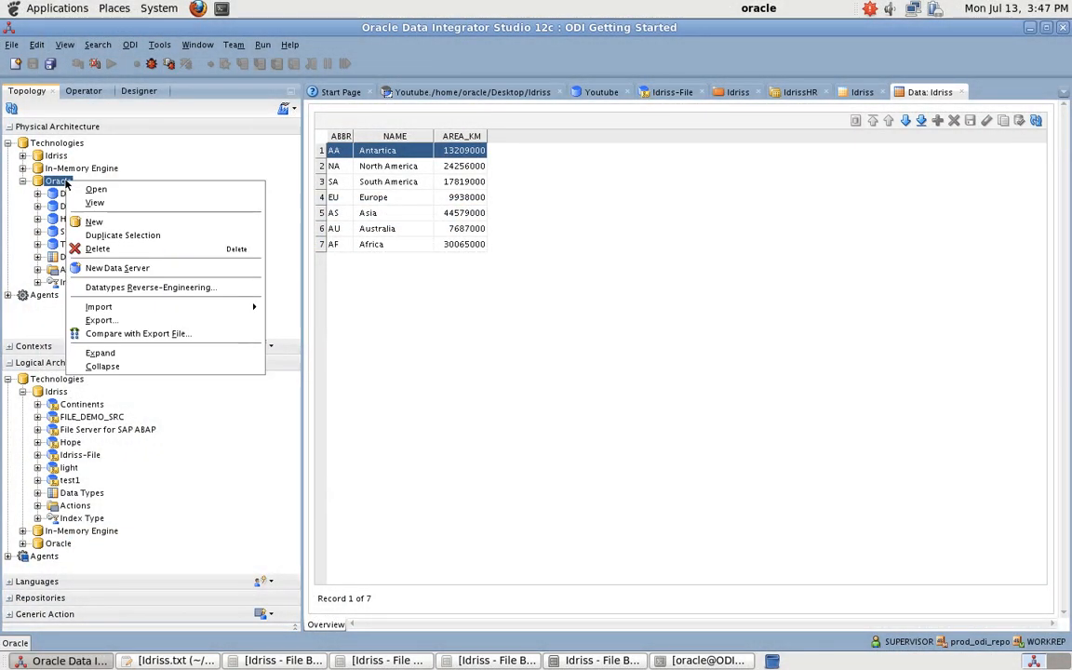
pyautogui.click(118, 267)
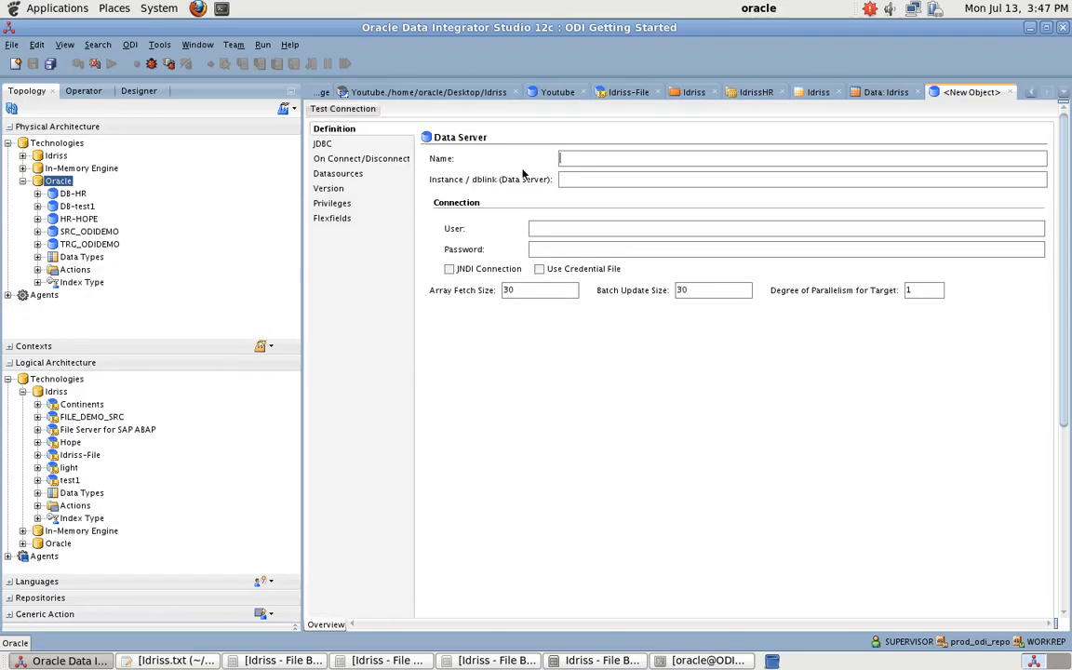
# Step: Consult the guide's data server definition values and name the new Oracle data server Idriss-HR
pyautogui.hotkey('ctrl', 'Left')
pyautogui.scroll(-10, 522, 175)
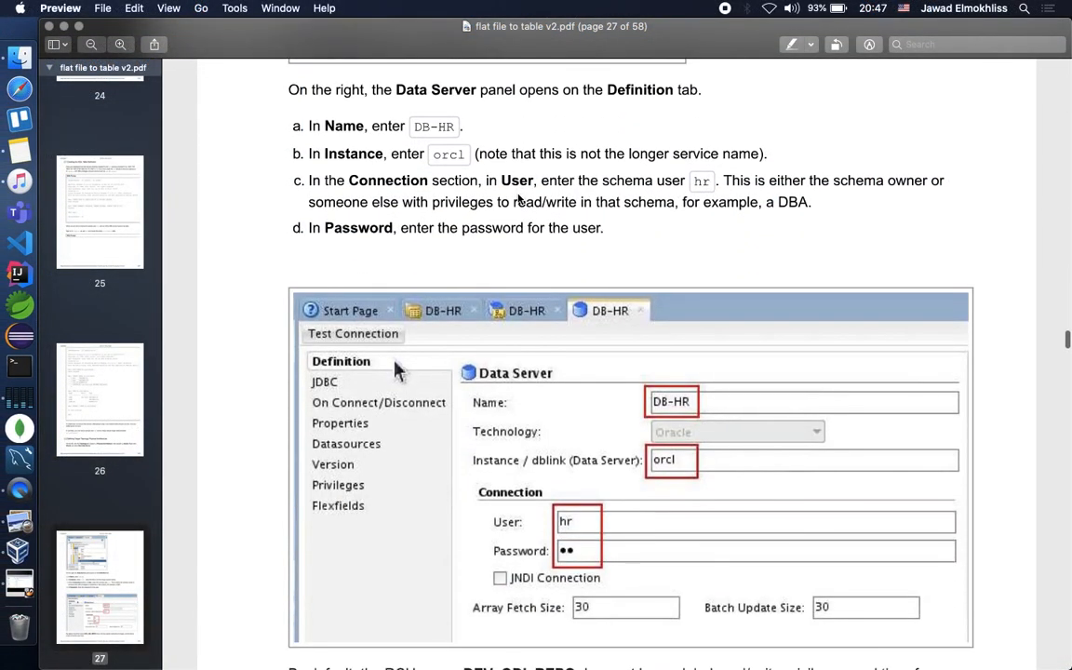
pyautogui.hotkey('ctrl', 'Right')
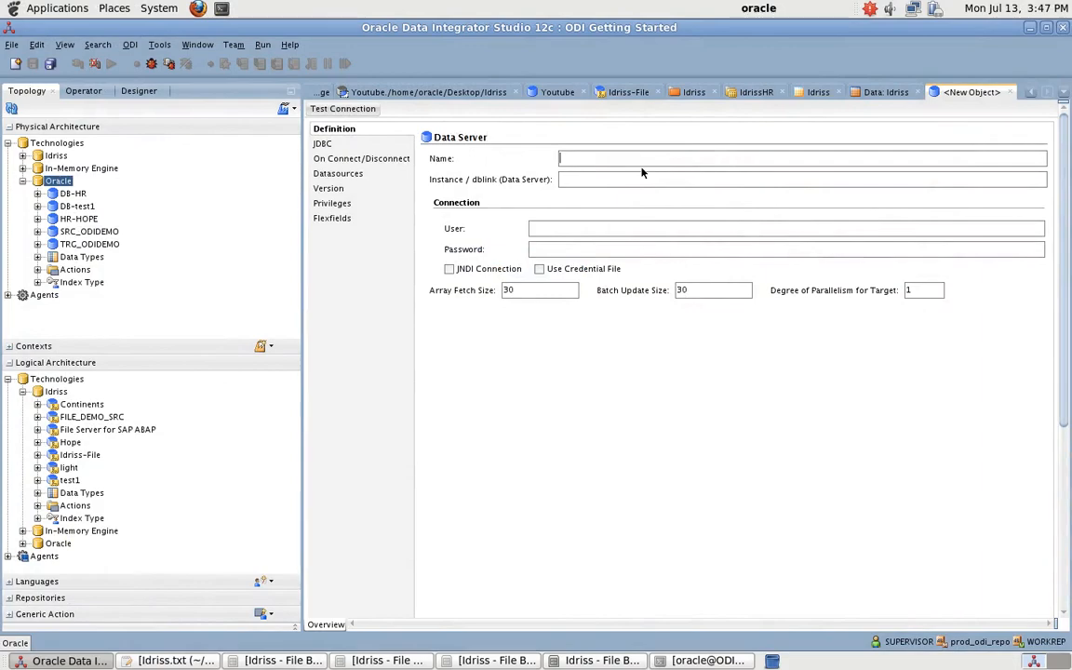
pyautogui.write('Idriss-HR')
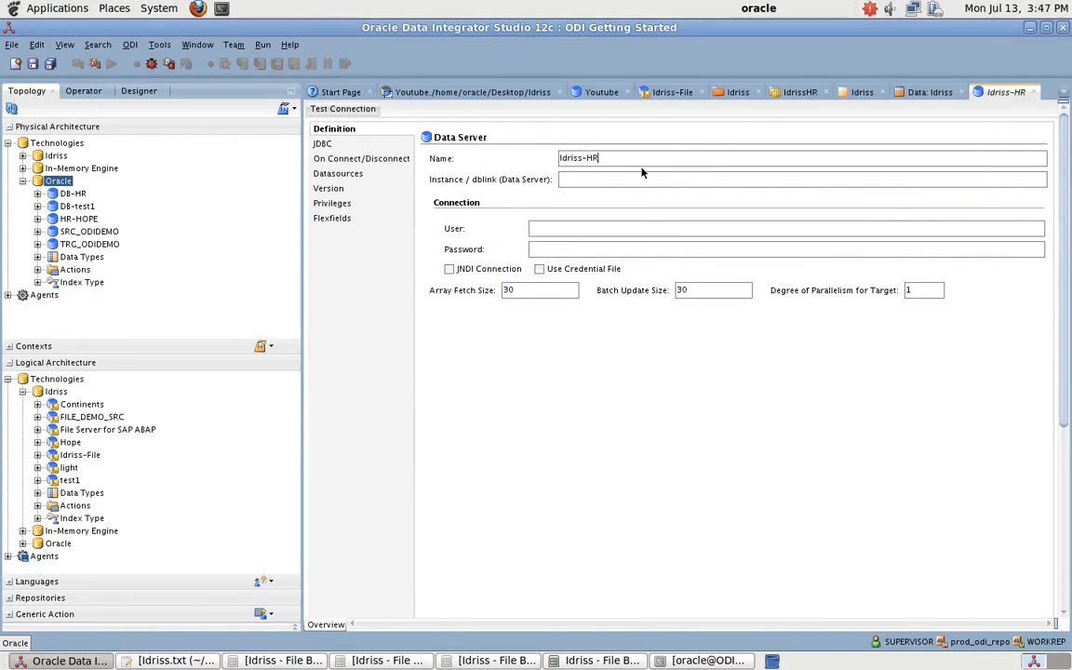
# Step: Check the guide's instance value, then read the desktop file Information about this machine for the database environment details
pyautogui.click(586, 182)
pyautogui.hotkey('ctrl', 'Left')
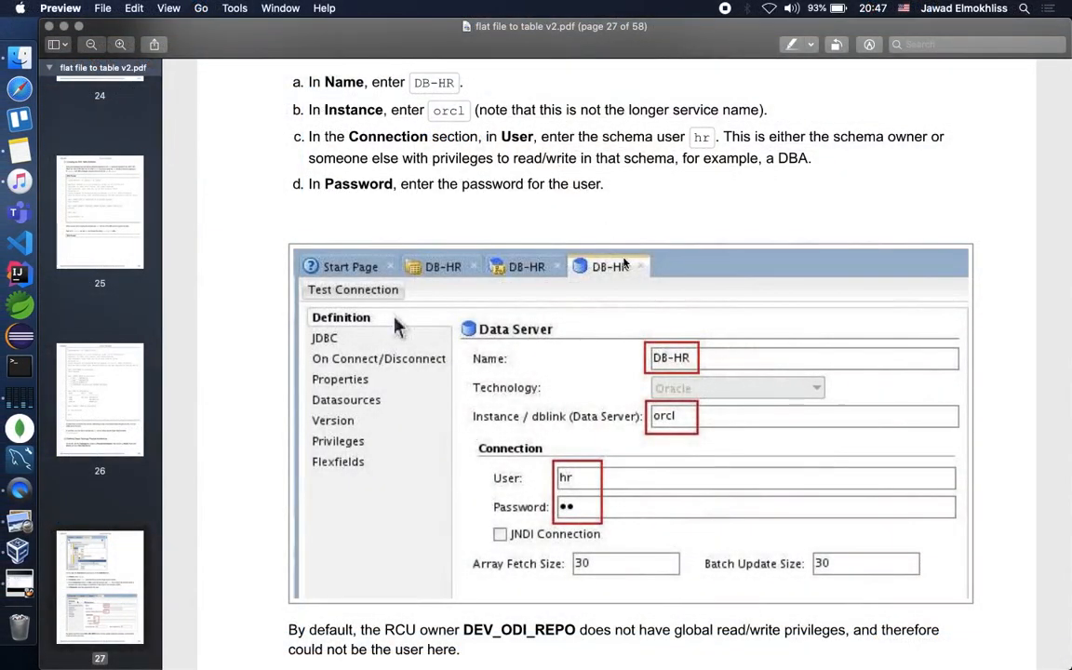
pyautogui.hotkey('ctrl', 'Right')
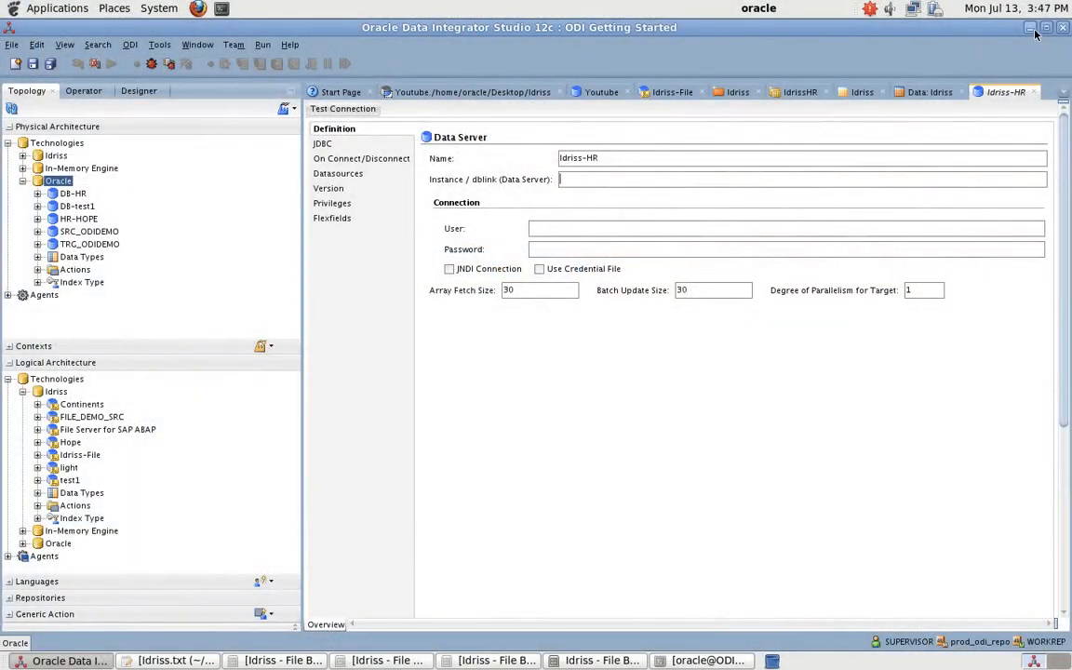
pyautogui.click(1030, 28)
pyautogui.click(847, 61)
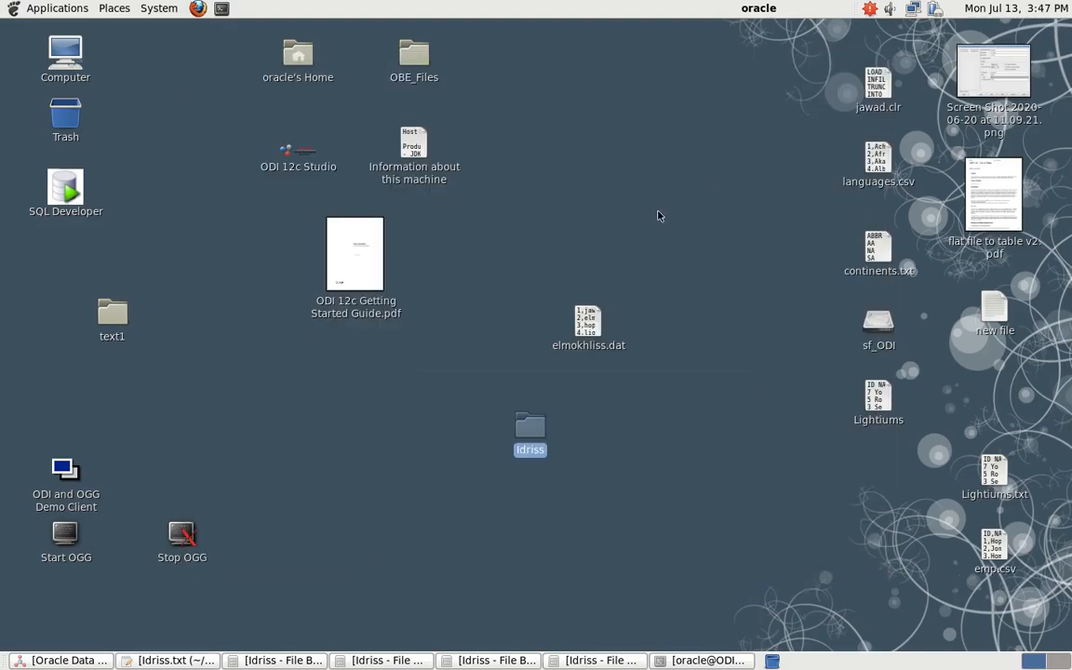
pyautogui.doubleClick(413, 145)
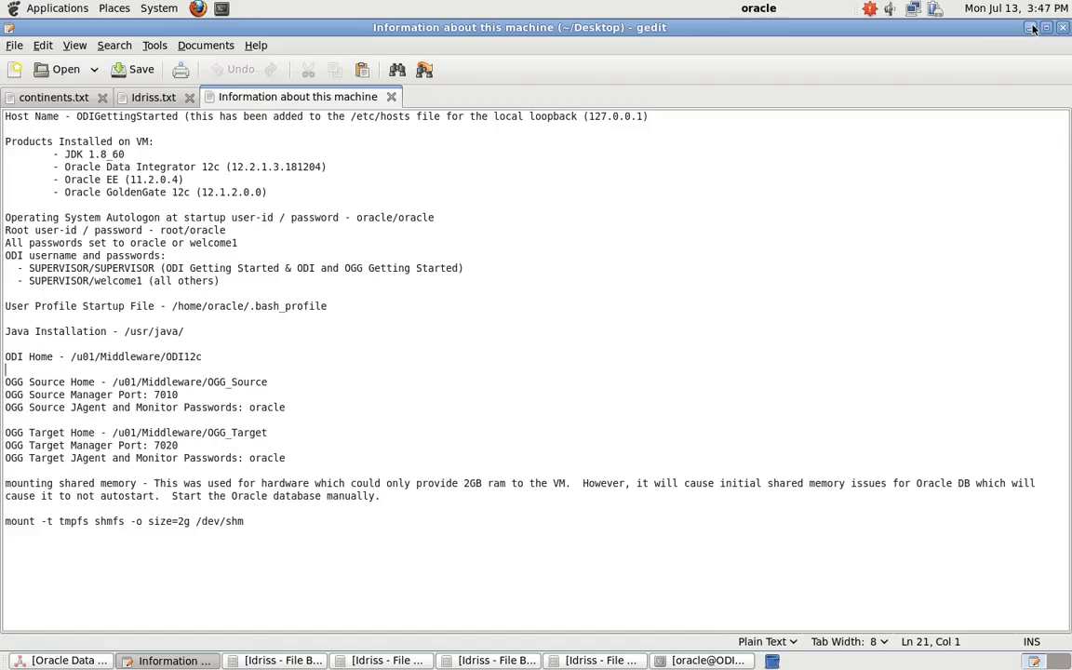
# Step: Back in the Idriss-HR definition, set the instance to orcl and the user to hr, and enter the user's password
pyautogui.click(1030, 27)
pyautogui.click(78, 663)
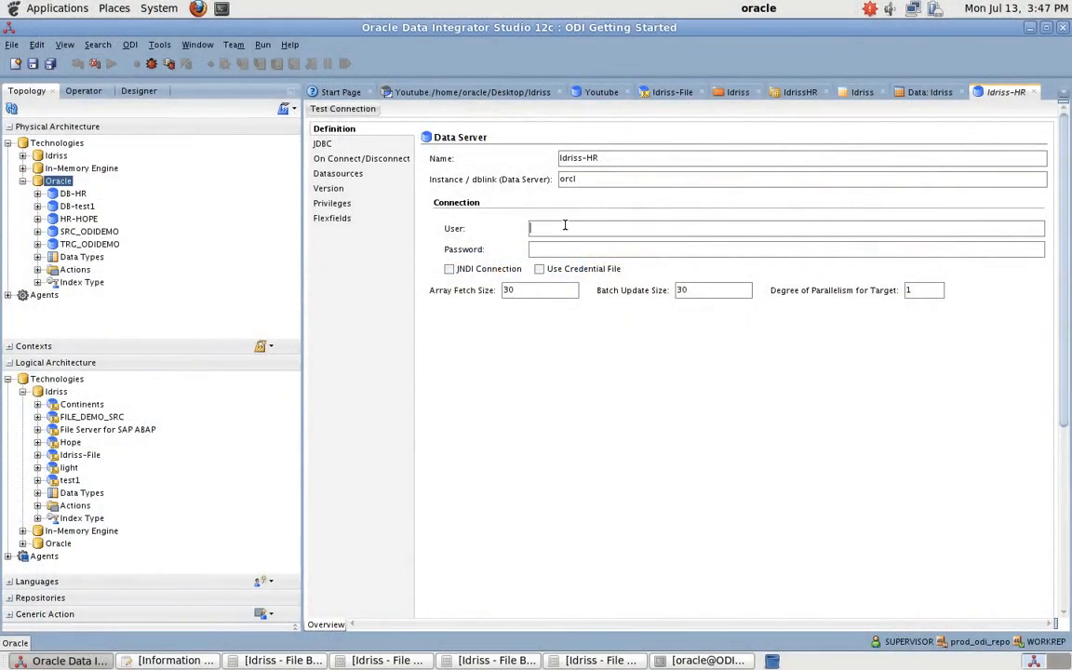
pyautogui.write('hr')
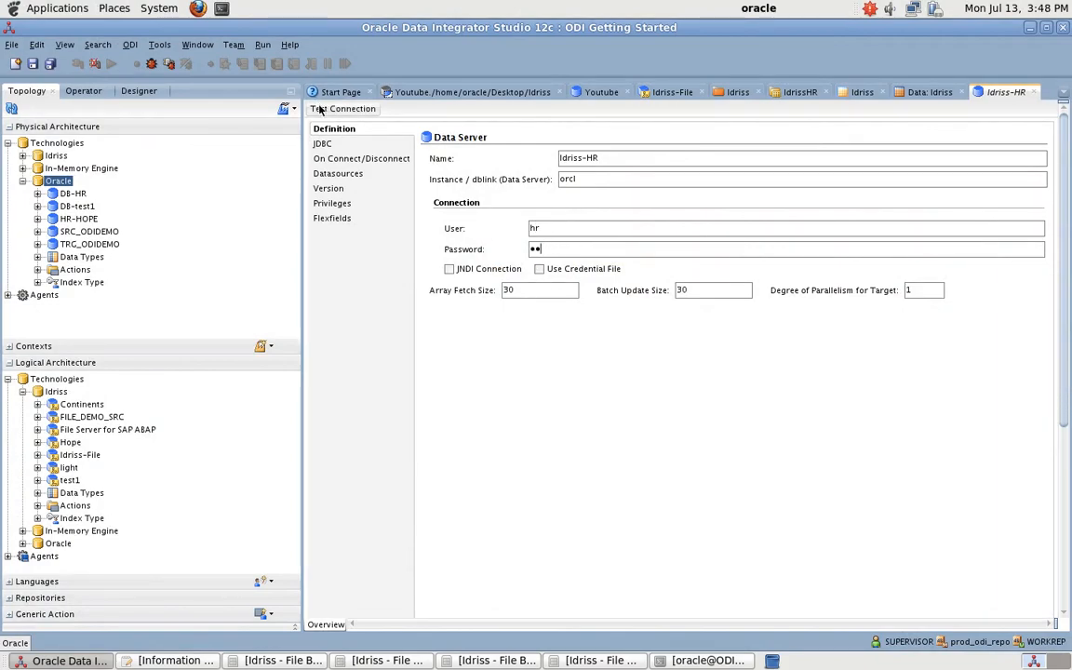
# Step: In the Idriss-HR data server's JDBC settings, replace the URL's <host> placeholder with localhost
pyautogui.click(321, 144)
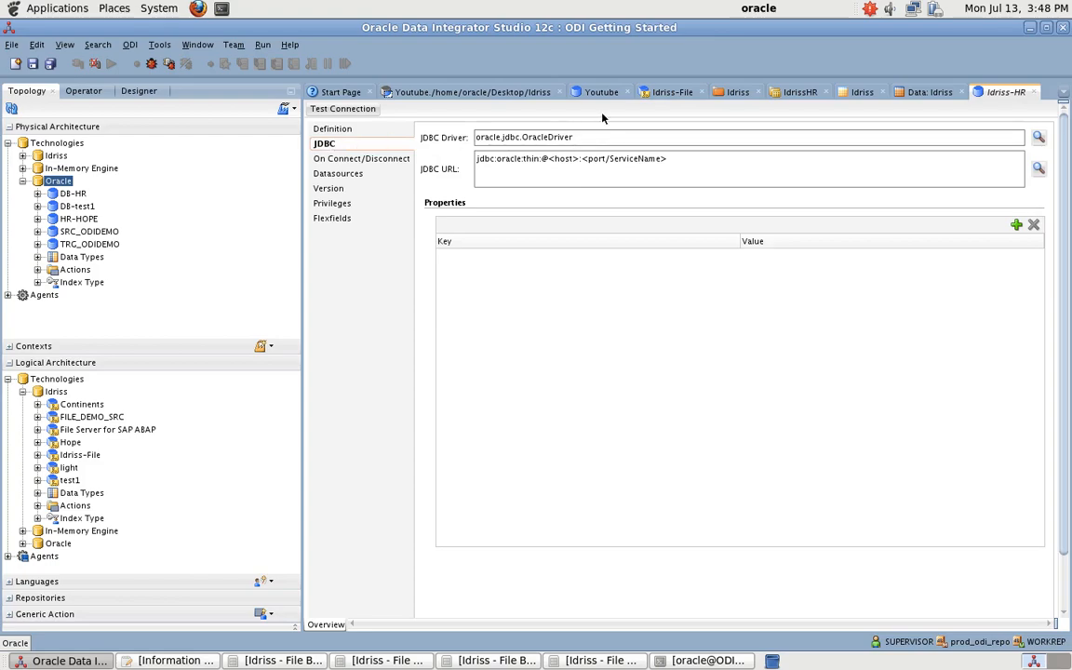
pyautogui.click(579, 159)
pyautogui.press('BackSpace')
pyautogui.press('BackSpace')
pyautogui.press('BackSpace')
pyautogui.press('BackSpace')
pyautogui.press('BackSpace')
pyautogui.press('BackSpace')
pyautogui.press('BackSpace')
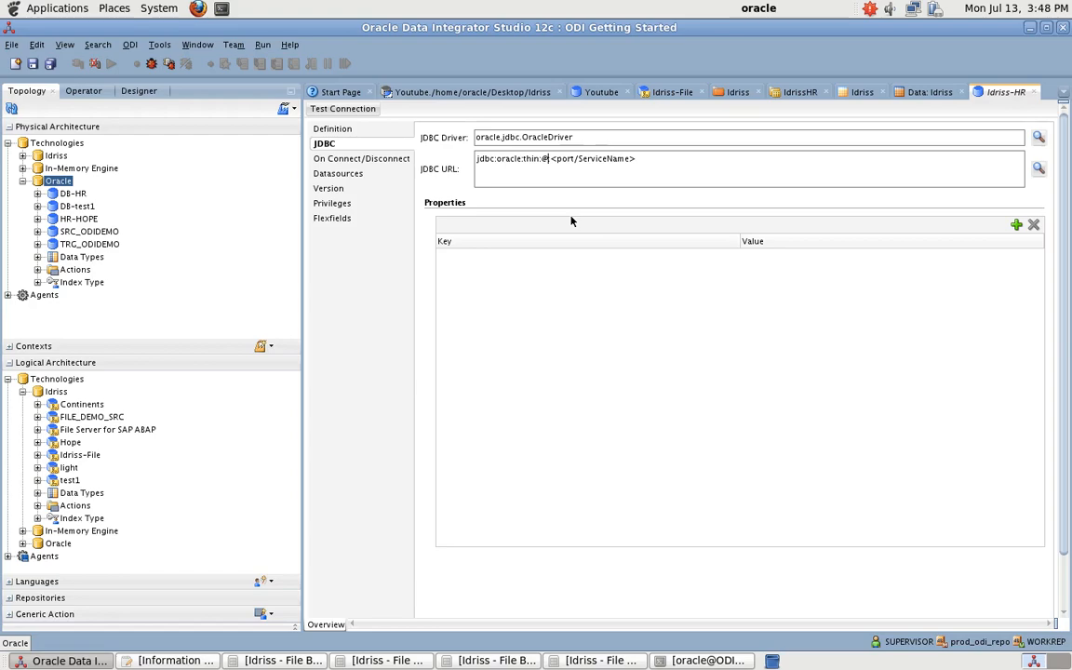
pyautogui.write('localhost:')
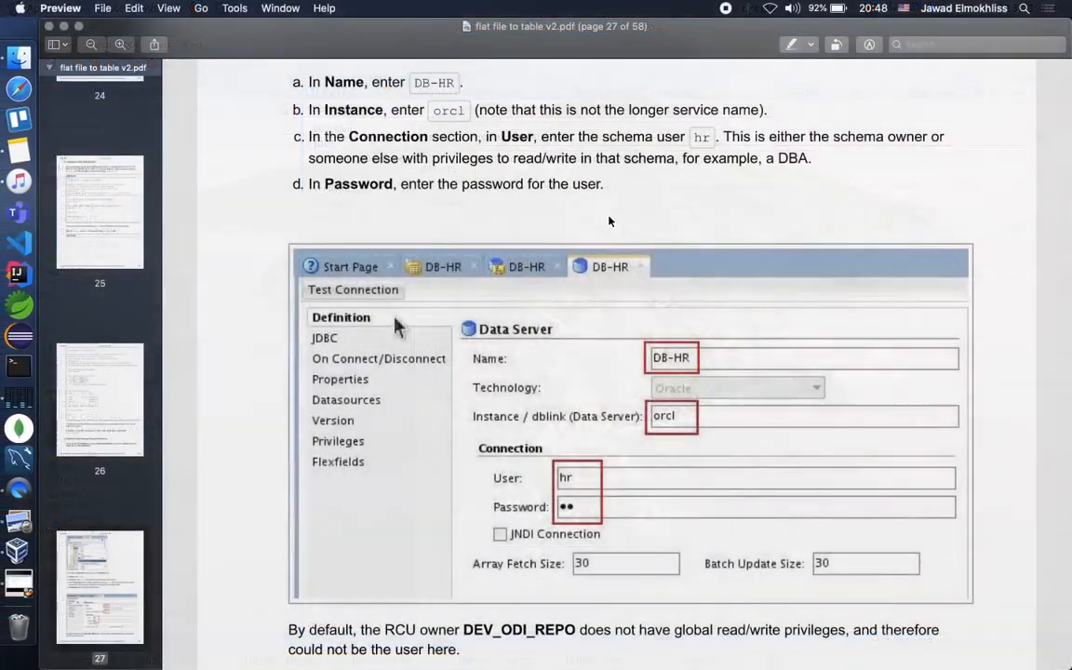
pyautogui.scroll(-20, 633, 554)
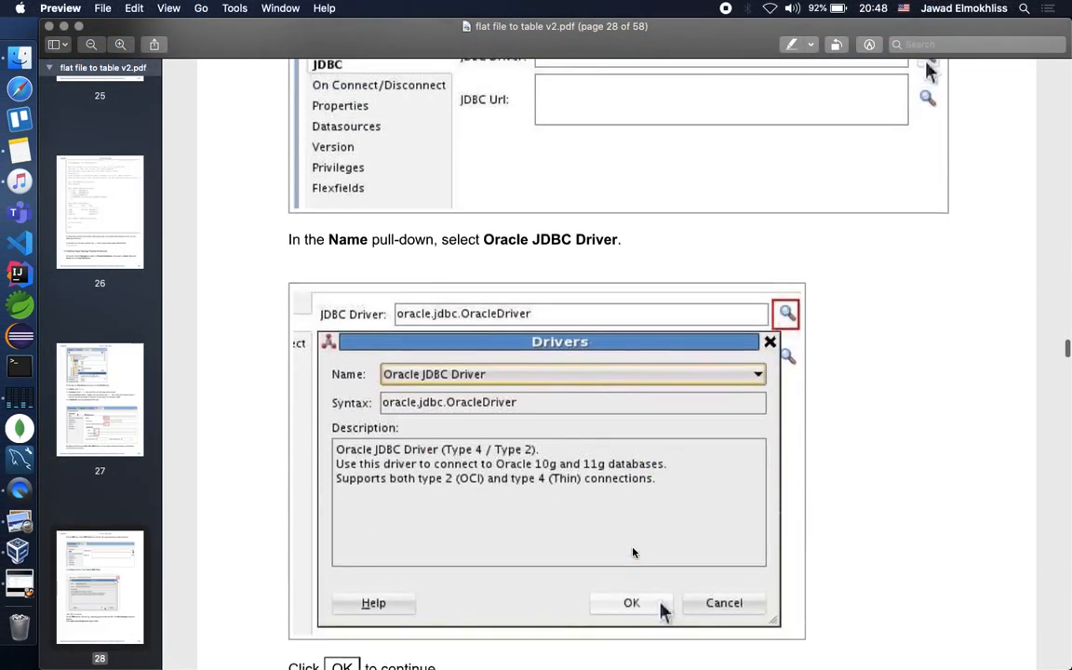
pyautogui.scroll(-20, 633, 554)
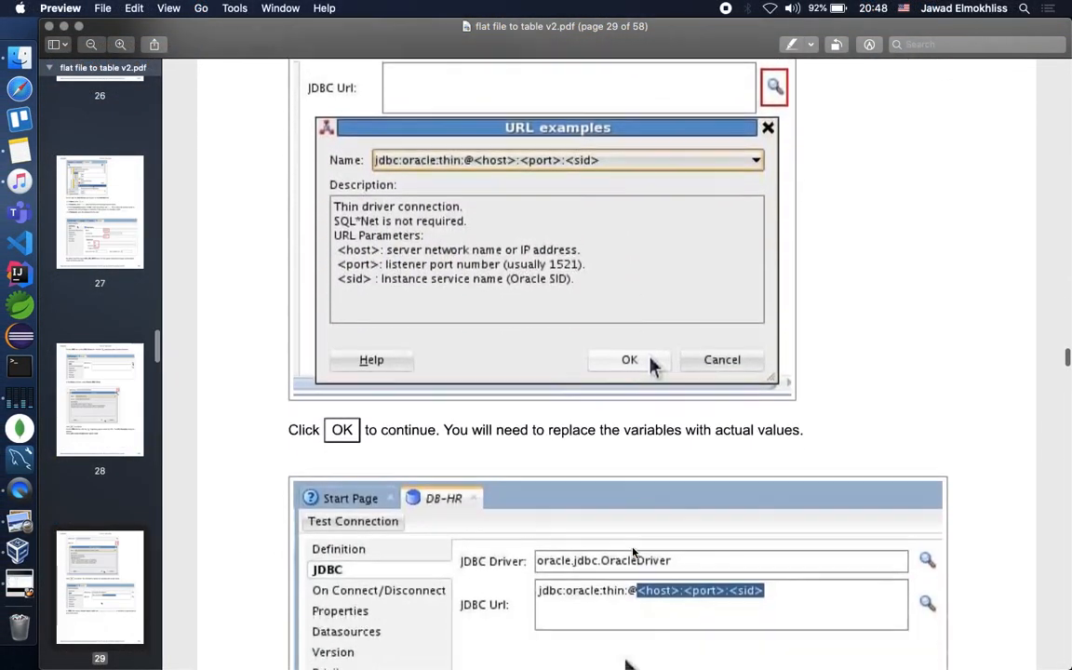
pyautogui.scroll(-5, 637, 298)
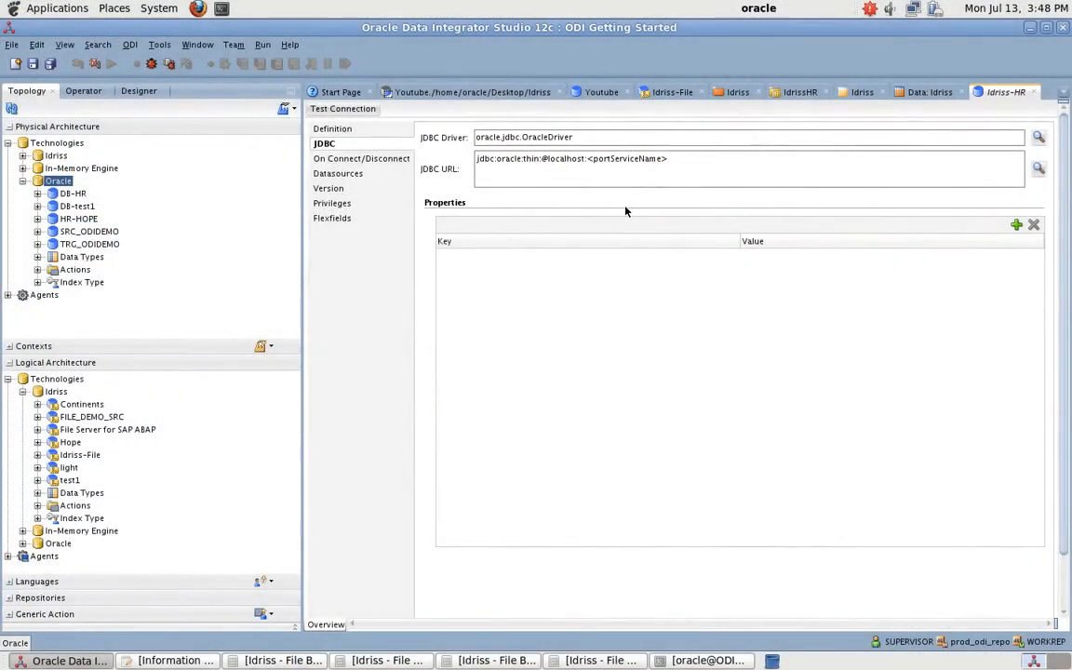
pyautogui.write('localhost:1521')
pyautogui.press('BackSpace')
pyautogui.press('BackSpace')
pyautogui.press('BackSpace')
pyautogui.press('BackSpace')
pyautogui.press('BackSpace')
pyautogui.press('BackSpace')
pyautogui.press('BackSpace')
pyautogui.press('BackSpace')
pyautogui.press('BackSpace')
pyautogui.press('BackSpace')
pyautogui.press('BackSpace')
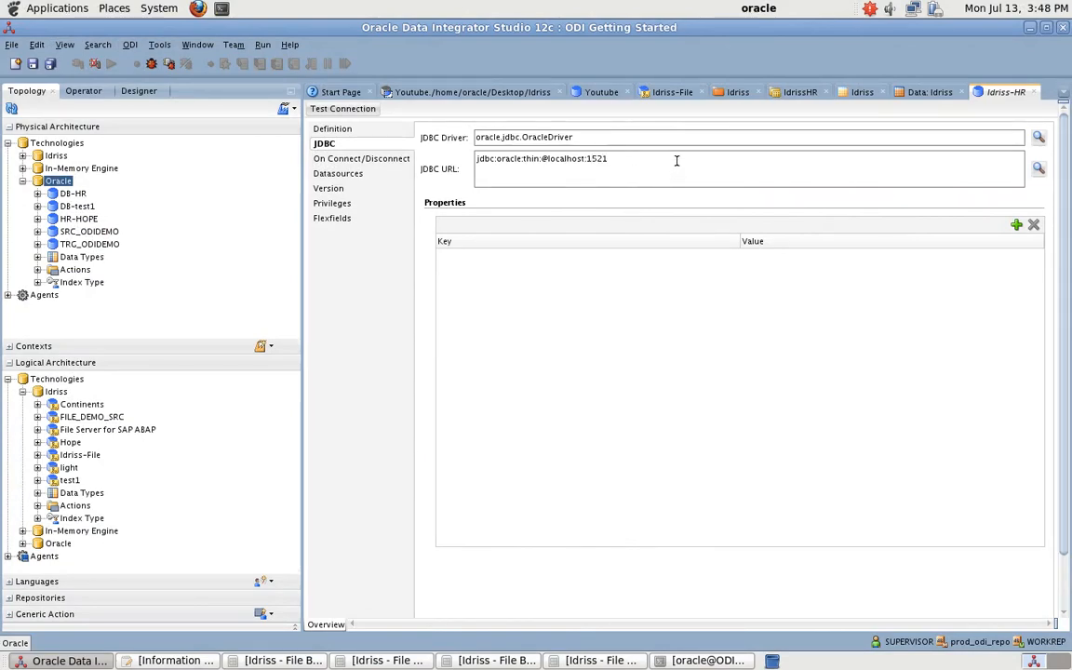
pyautogui.press('BackSpace')
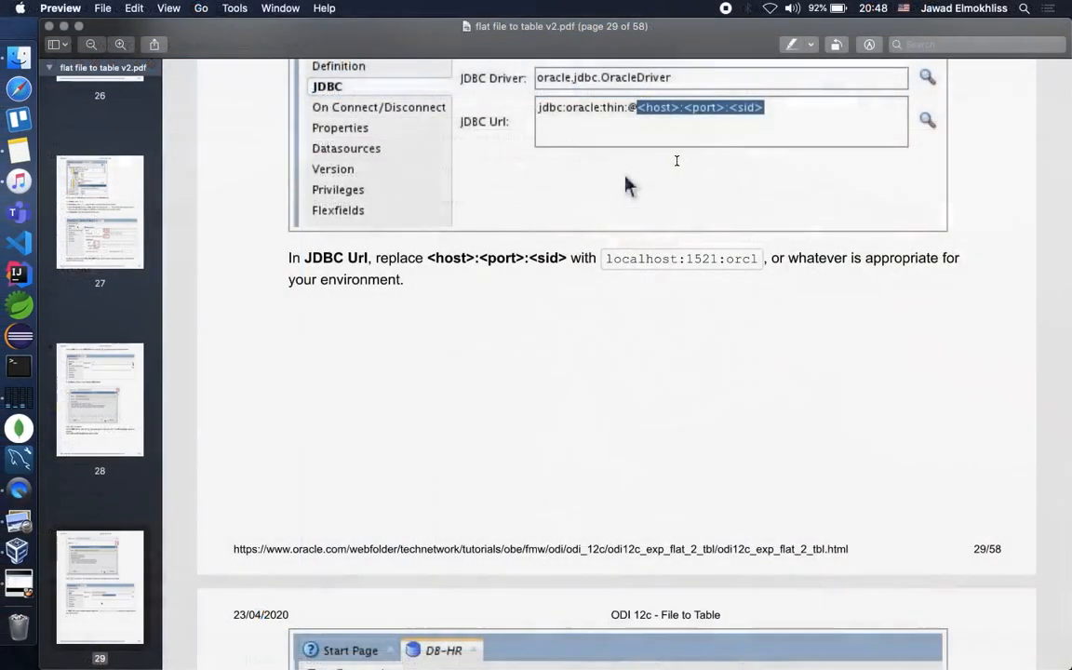
pyautogui.write(':')
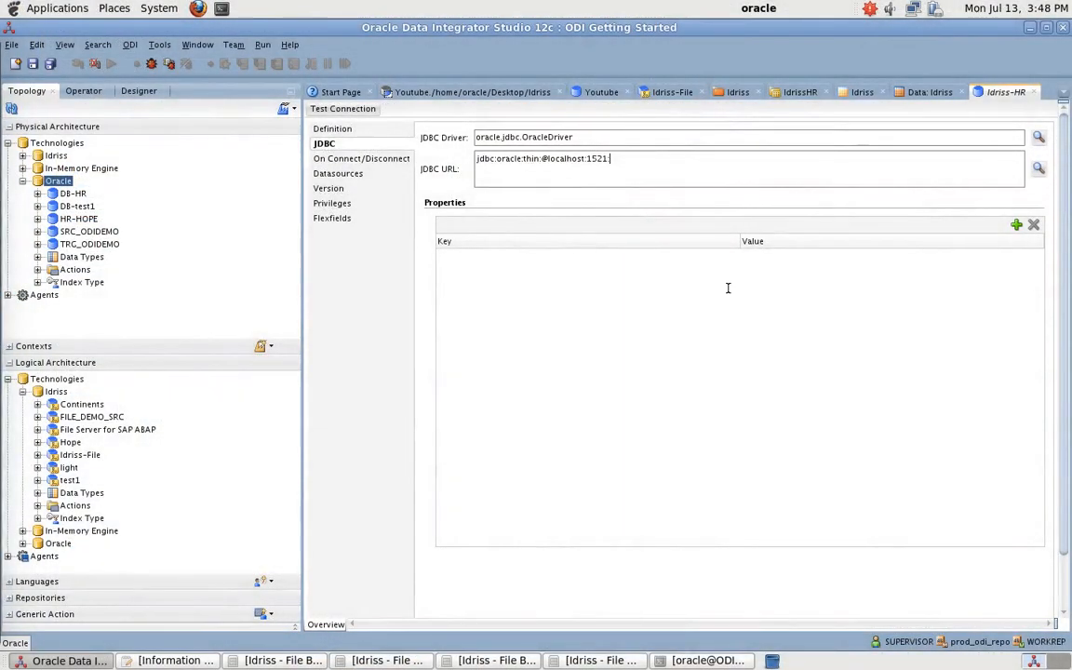
pyautogui.write('o')
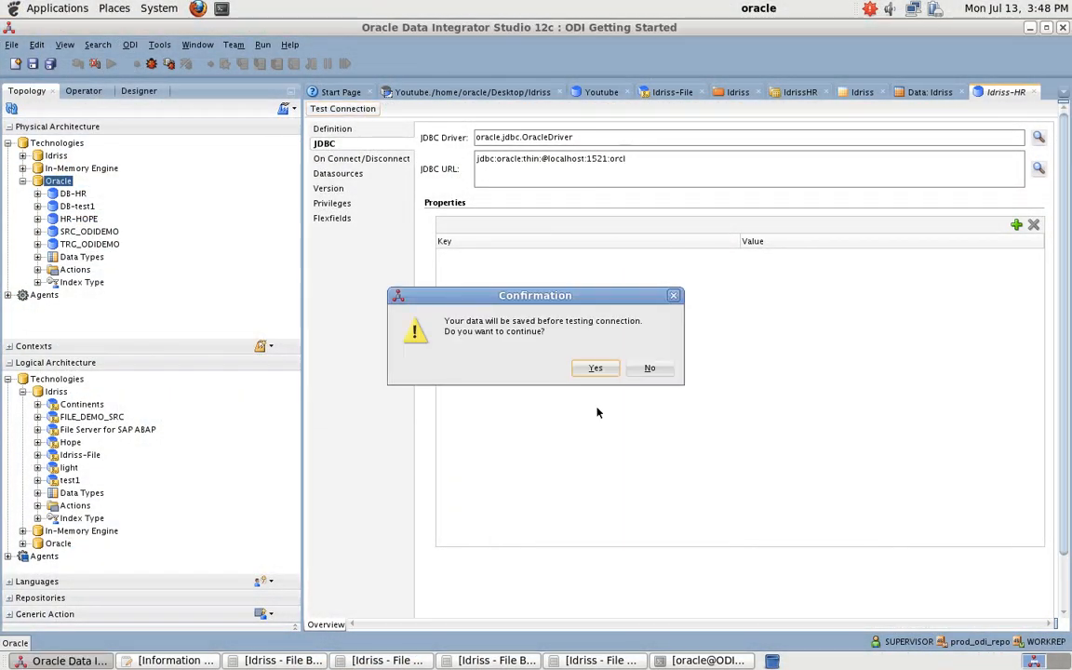
# Step: Save the Idriss-HR data server and test its connection with the Local (No Agent) physical agent
pyautogui.click(596, 369)
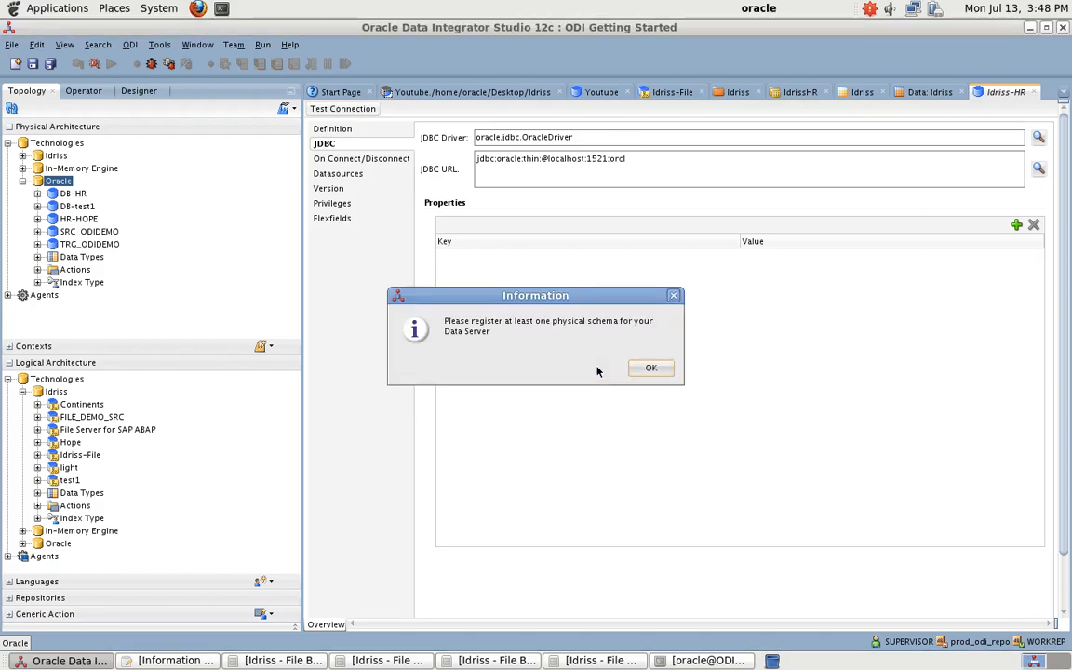
pyautogui.click(647, 366)
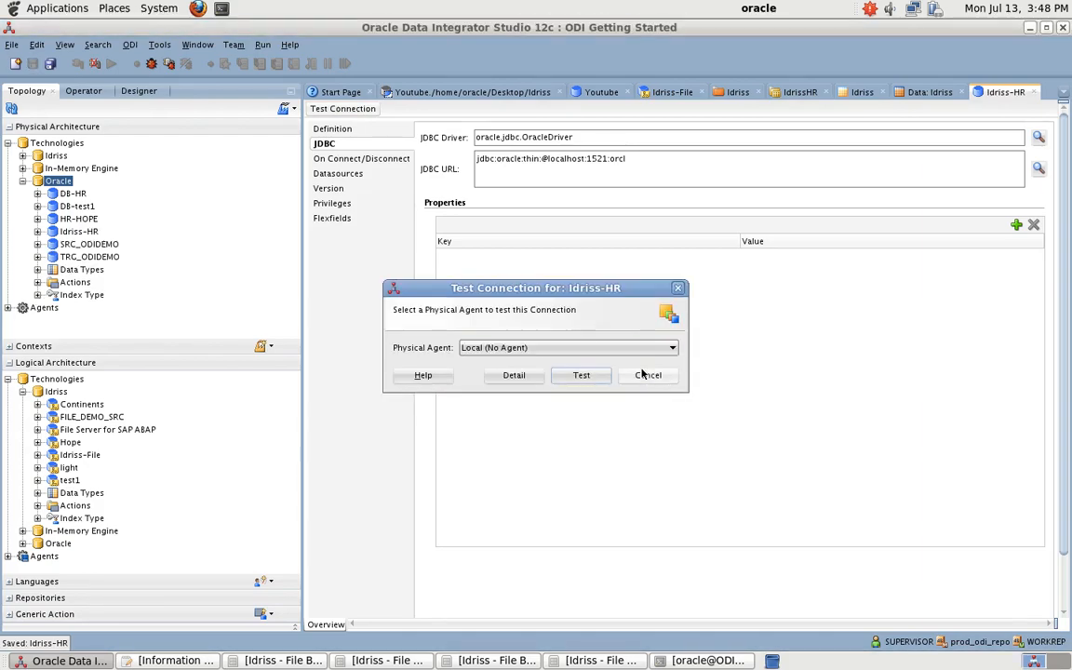
pyautogui.click(578, 376)
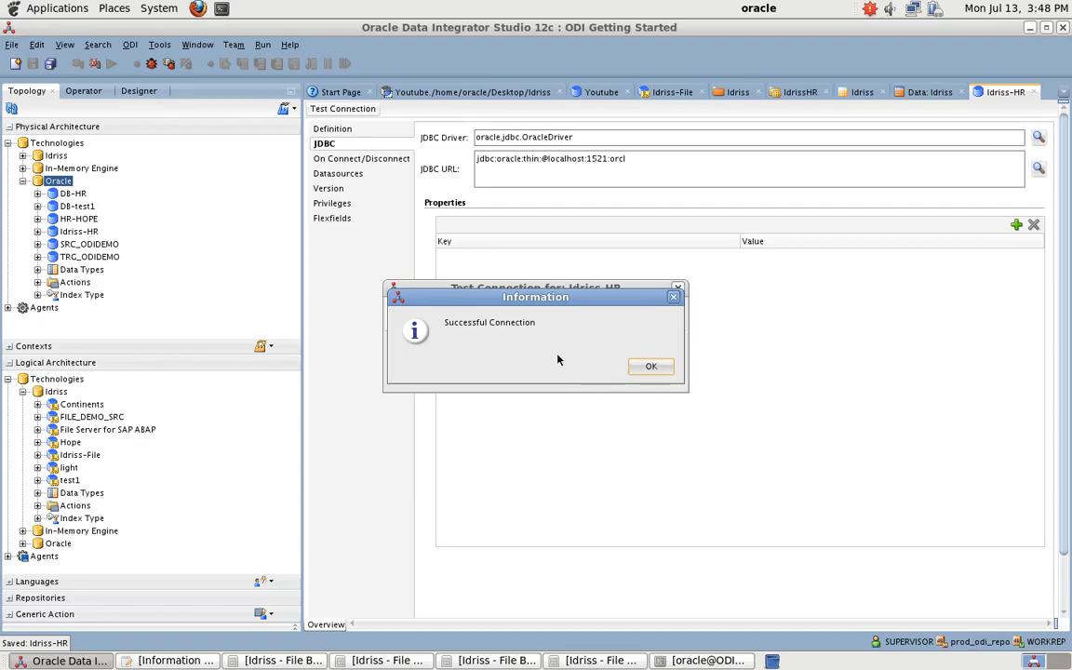
pyautogui.click(666, 369)
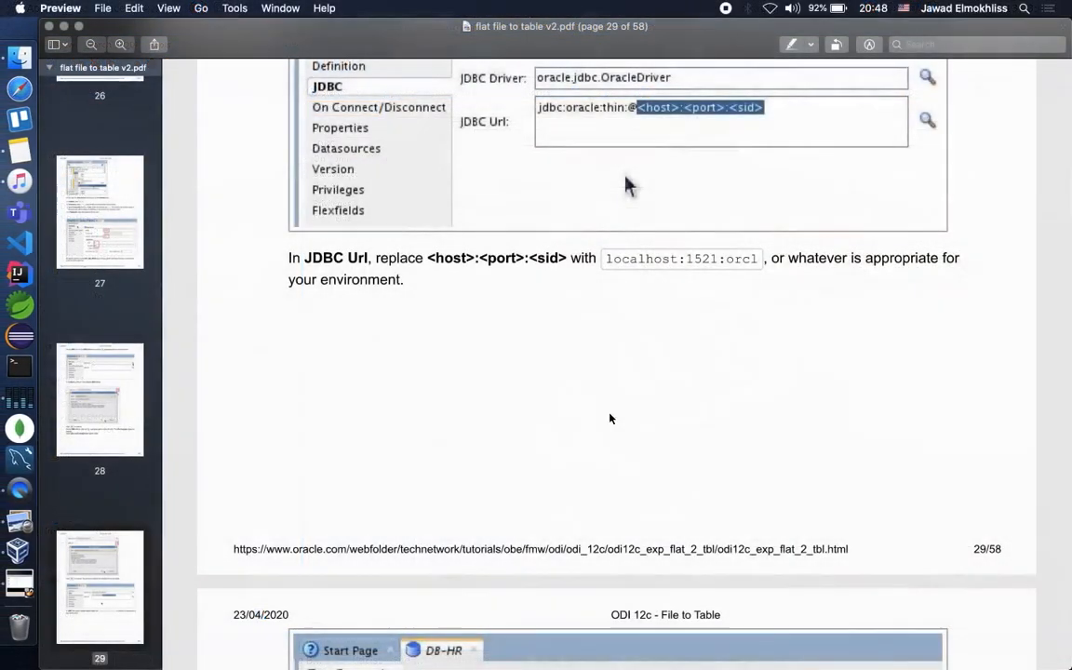
# Step: Read the guide's instructions following the connection test and create a new physical schema under the Idriss-HR data server
pyautogui.scroll(-15, 610, 419)
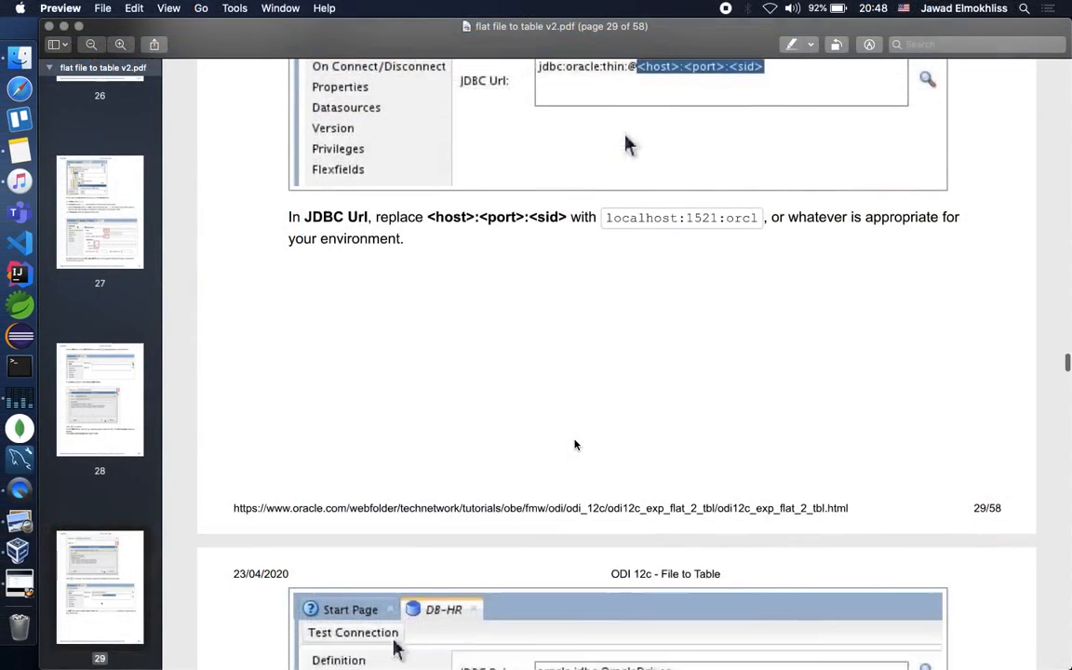
pyautogui.scroll(-10, 575, 445)
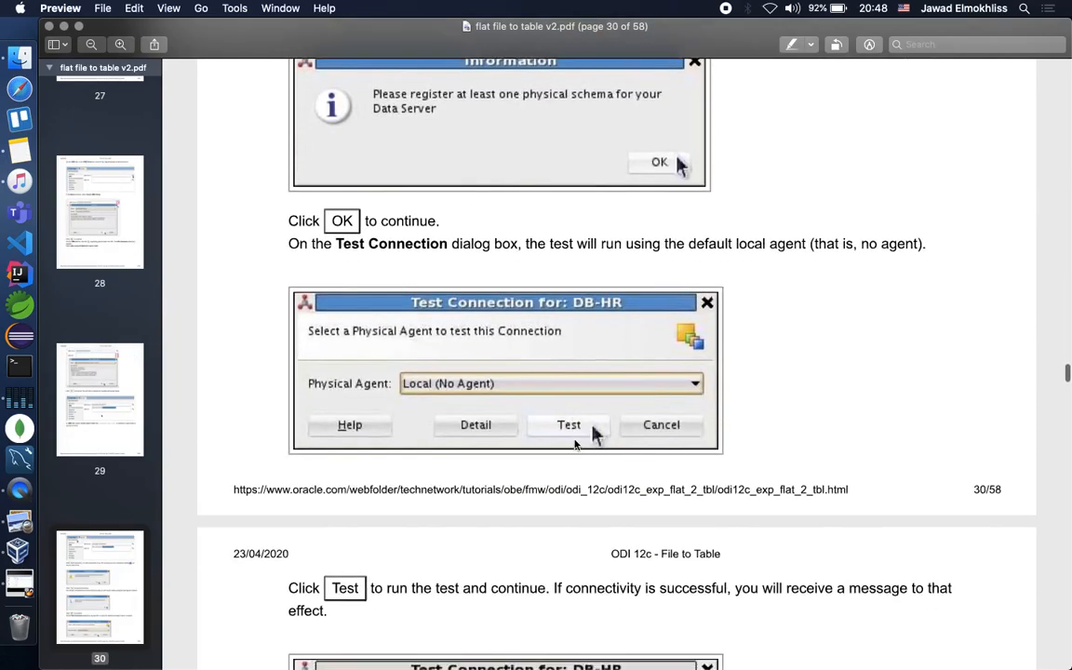
pyautogui.scroll(-5, 575, 445)
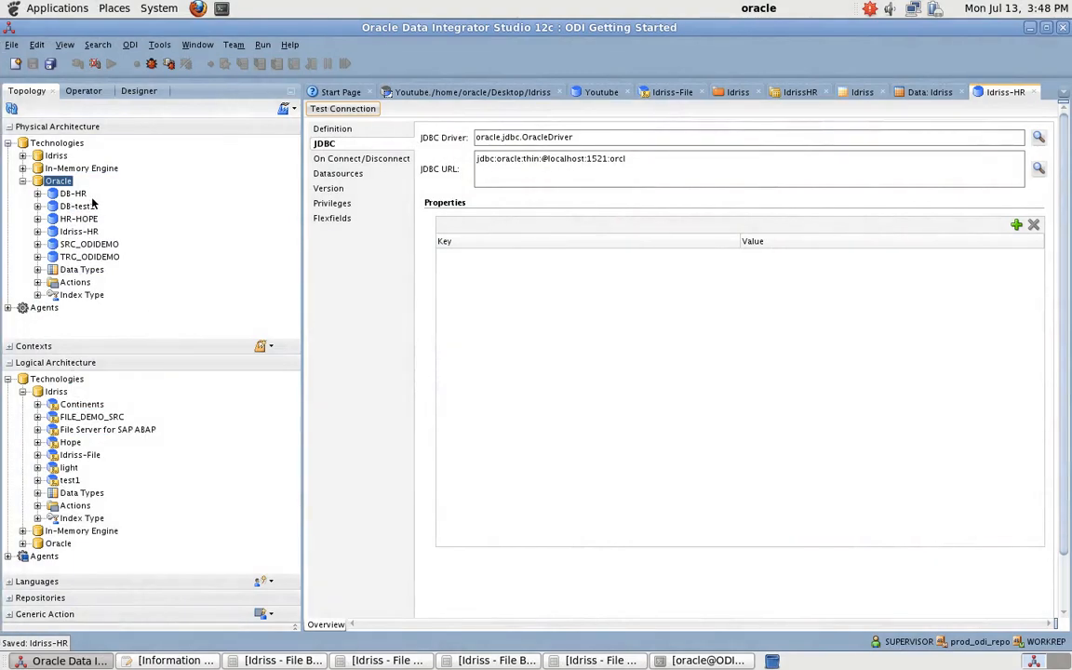
pyautogui.click(91, 232)
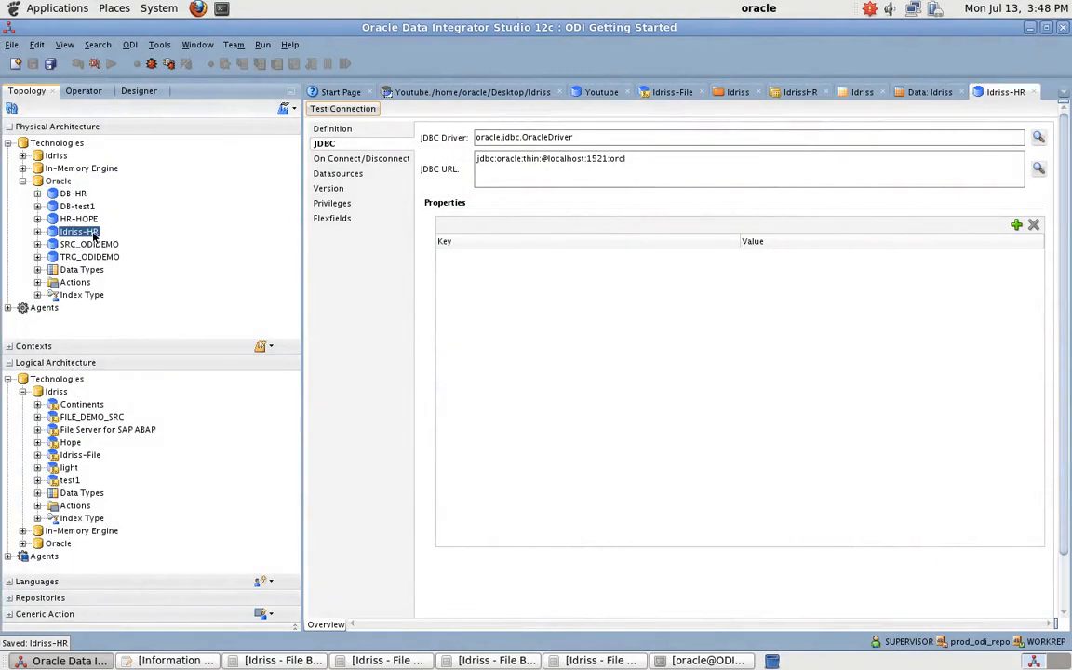
pyautogui.rightClick(88, 237)
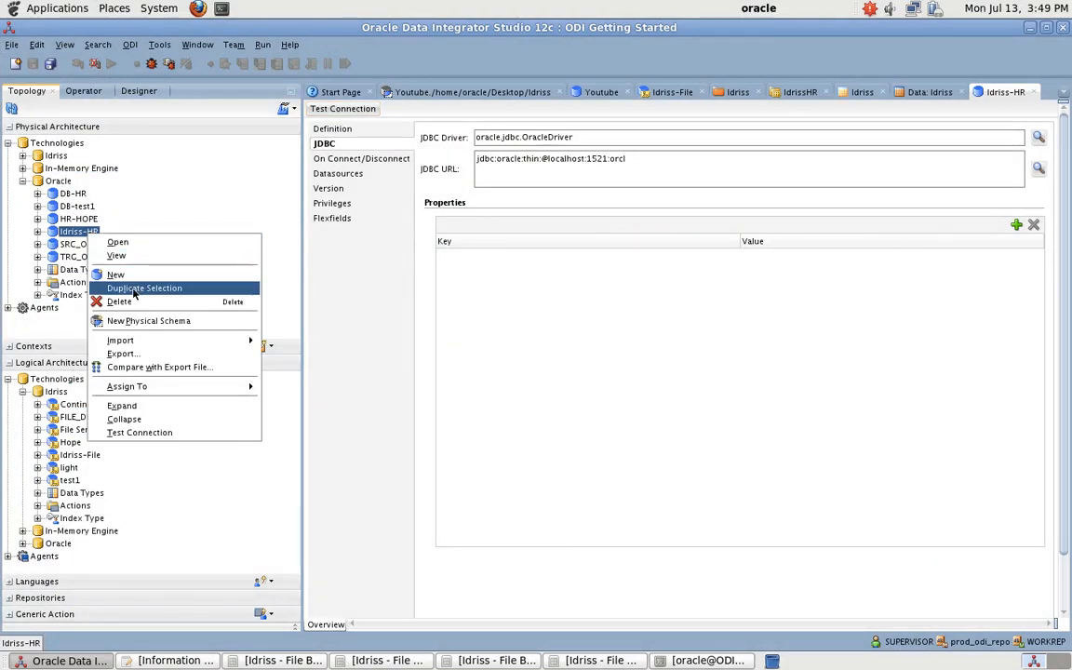
pyautogui.click(130, 320)
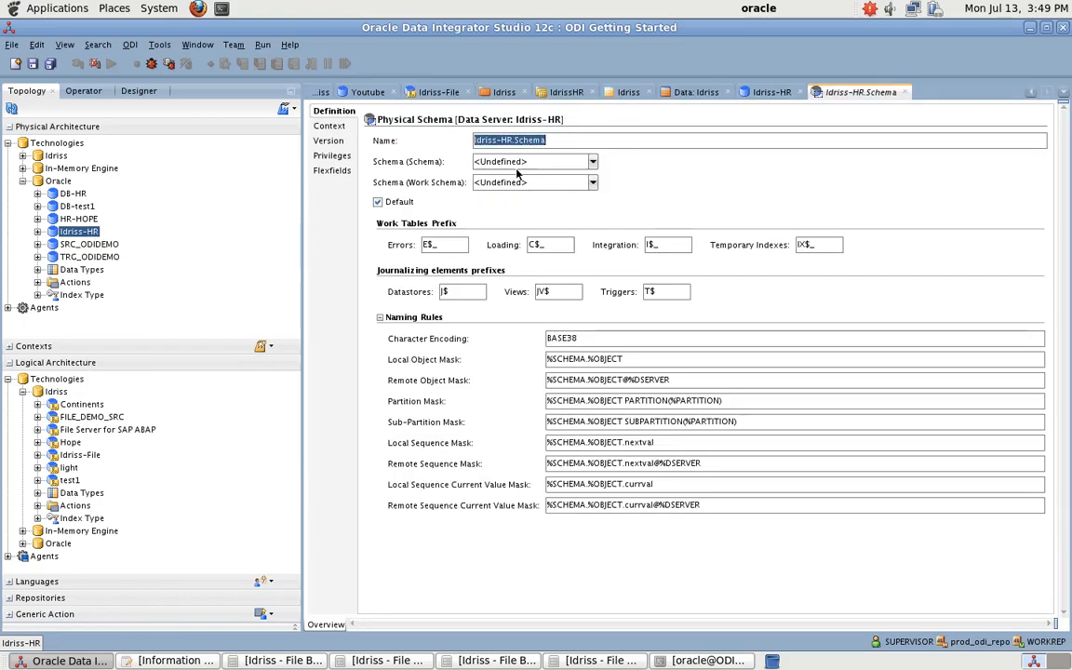
# Step: Consult the guide for which values to choose for the physical schema's Schema and Work Schema
pyautogui.hotkey('ctrl', 'Left')
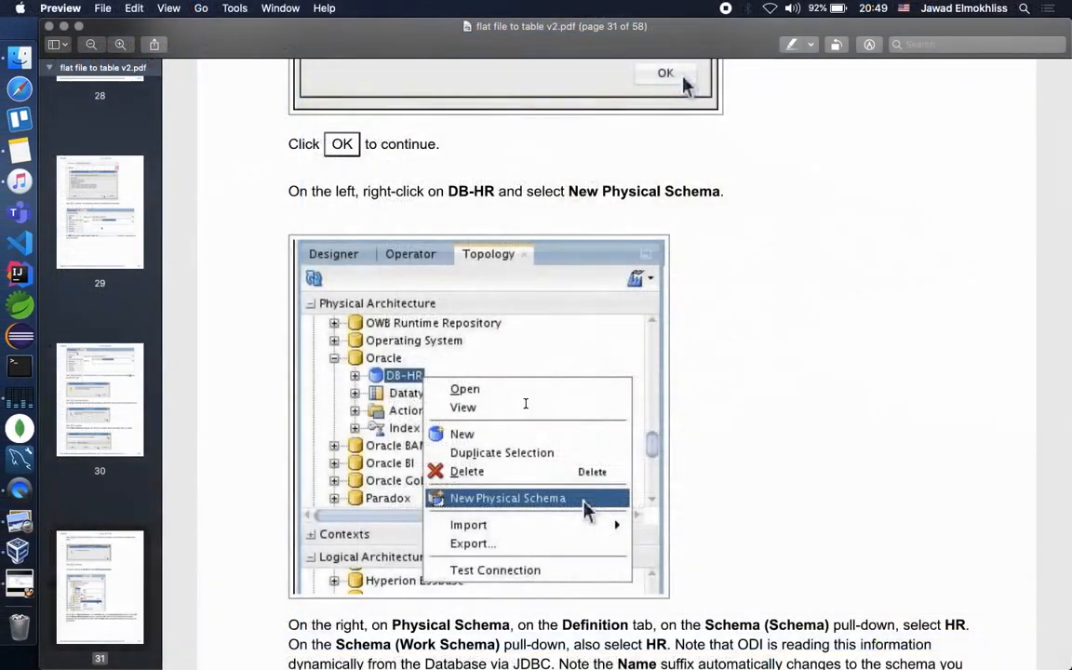
pyautogui.scroll(-9, 525, 422)
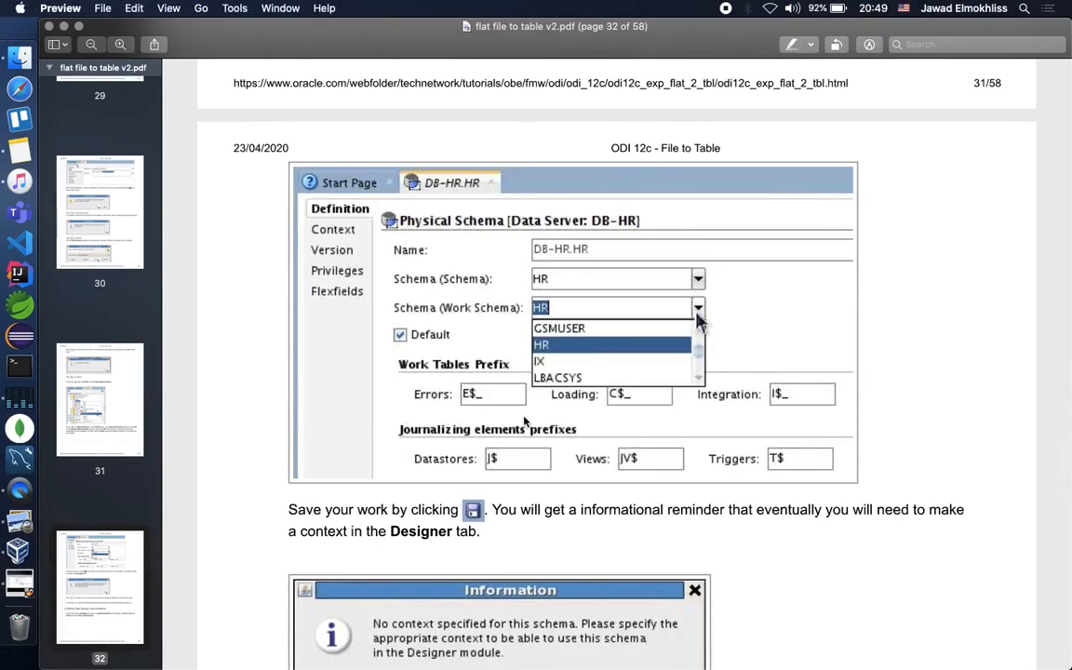
pyautogui.hotkey('ctrl', 'Right')
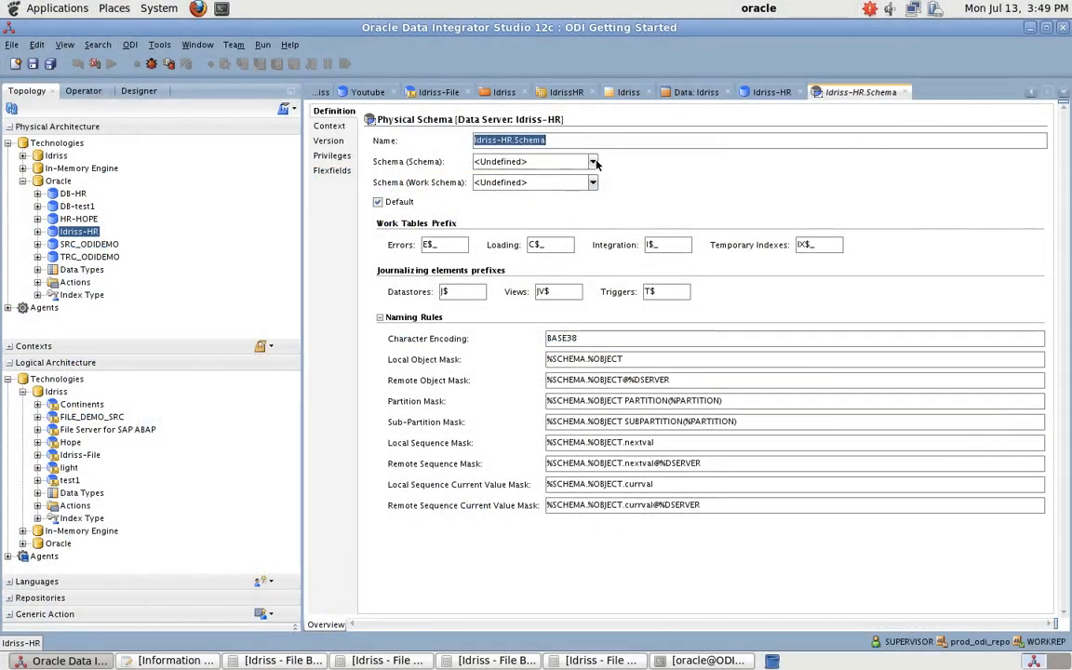
pyautogui.click(593, 162)
pyautogui.click(593, 162)
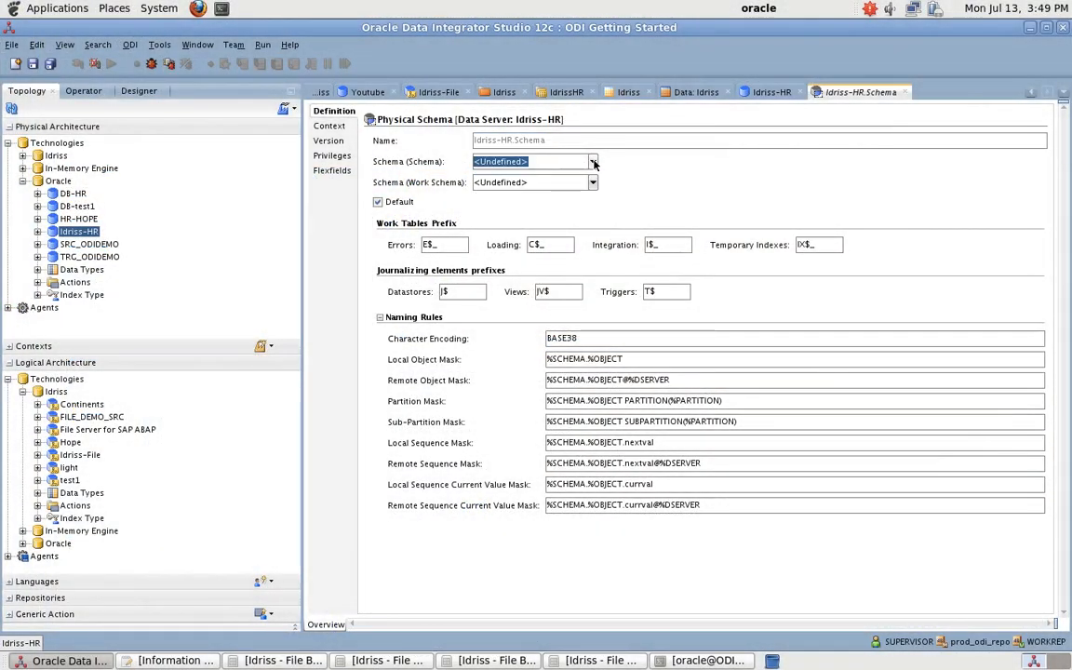
pyautogui.hotkey('ctrl', 'Left')
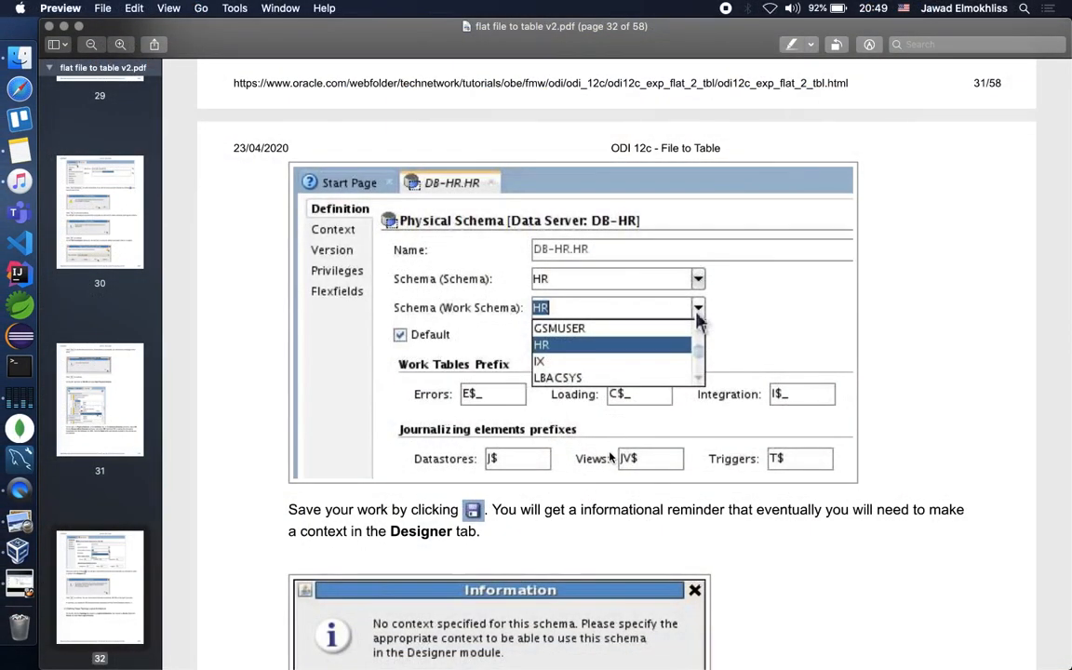
pyautogui.scroll(3, 610, 457)
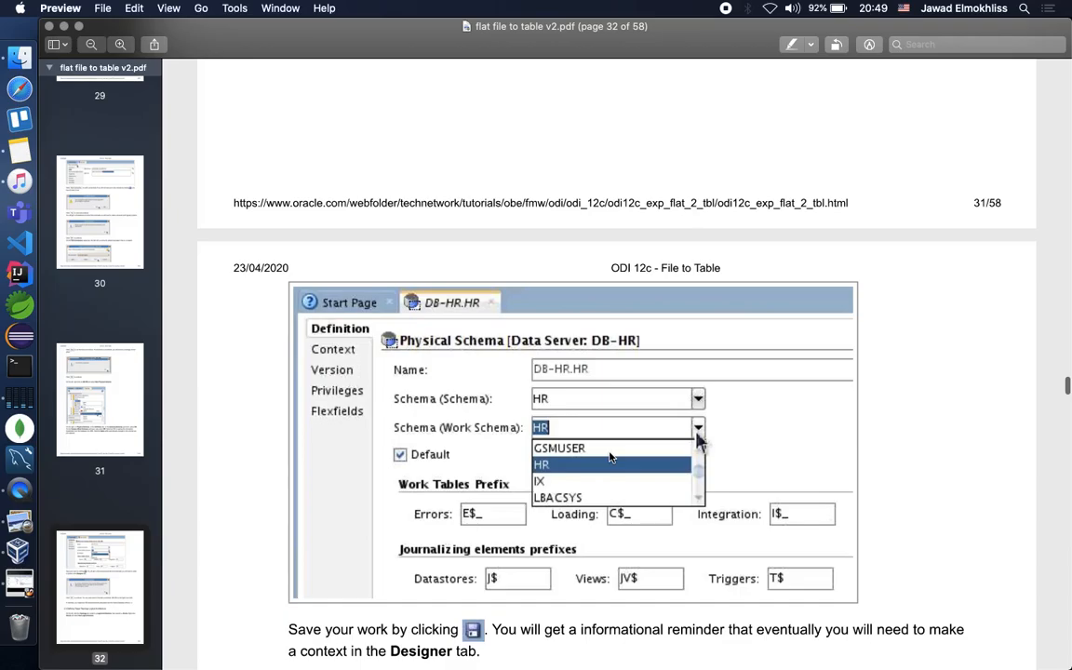
pyautogui.scroll(-10, 610, 457)
pyautogui.scroll(8, 610, 457)
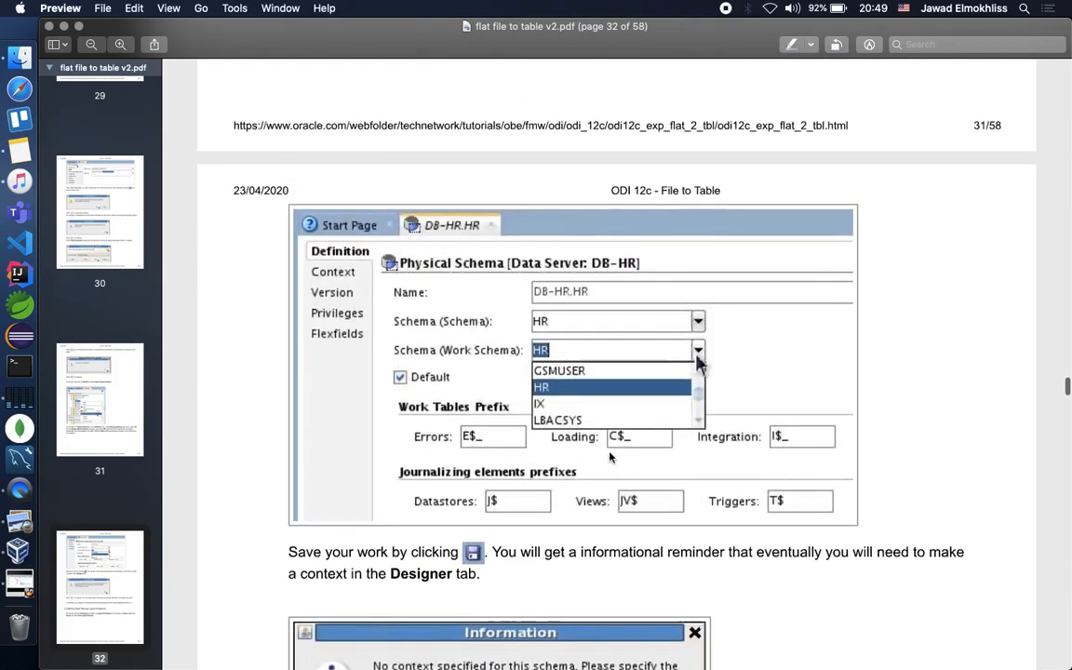
pyautogui.scroll(12, 609, 457)
pyautogui.scroll(-2, 609, 457)
pyautogui.hotkey('ctrl', 'Right')
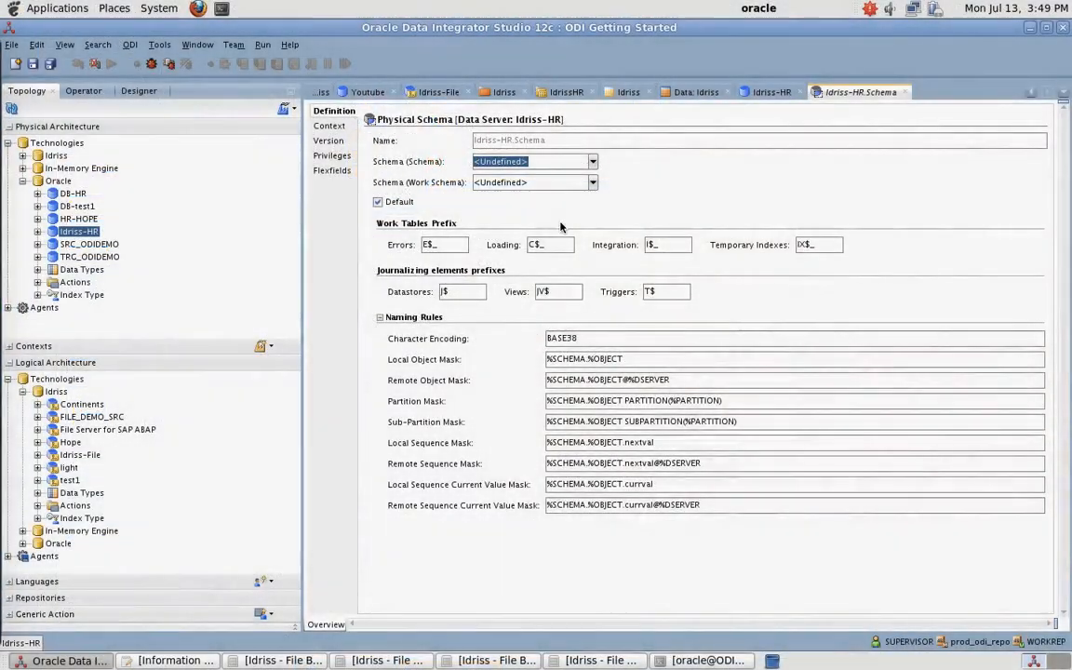
# Step: Set the Schema (Schema) of the Idriss-HR physical schema to HR
pyautogui.click(592, 162)
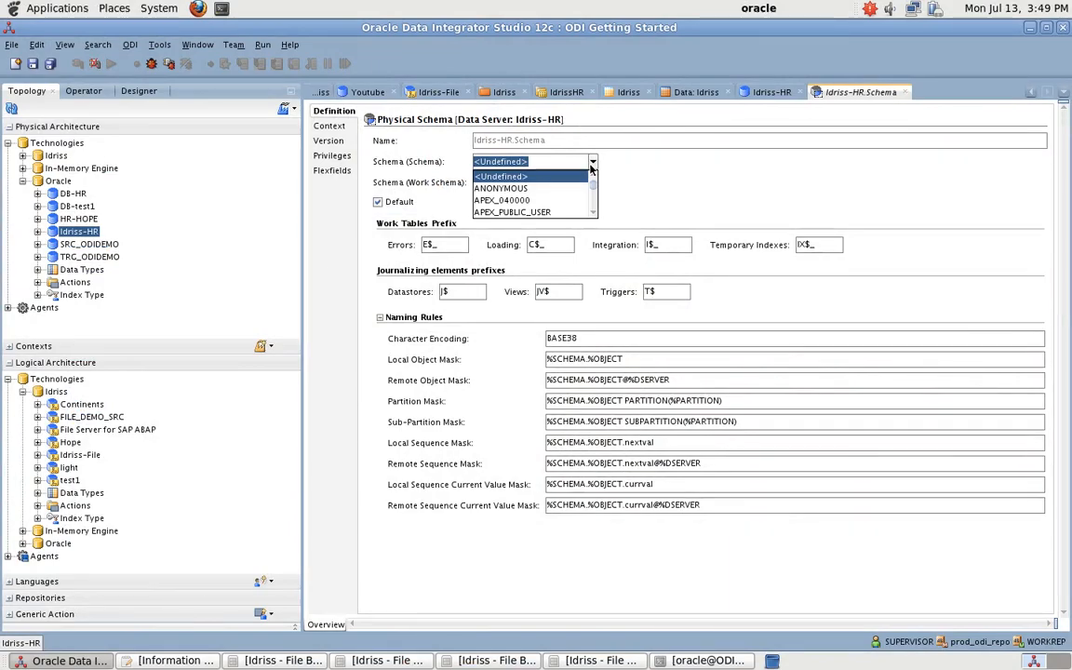
pyautogui.click(595, 211)
pyautogui.click(596, 212)
pyautogui.click(595, 212)
pyautogui.click(595, 212)
pyautogui.click(595, 212)
pyautogui.click(594, 211)
pyautogui.click(595, 211)
pyautogui.click(595, 212)
pyautogui.click(595, 212)
pyautogui.click(595, 212)
pyautogui.click(524, 189)
# Step: Set the physical schema's Schema (Work Schema) to HR as well
pyautogui.click(593, 184)
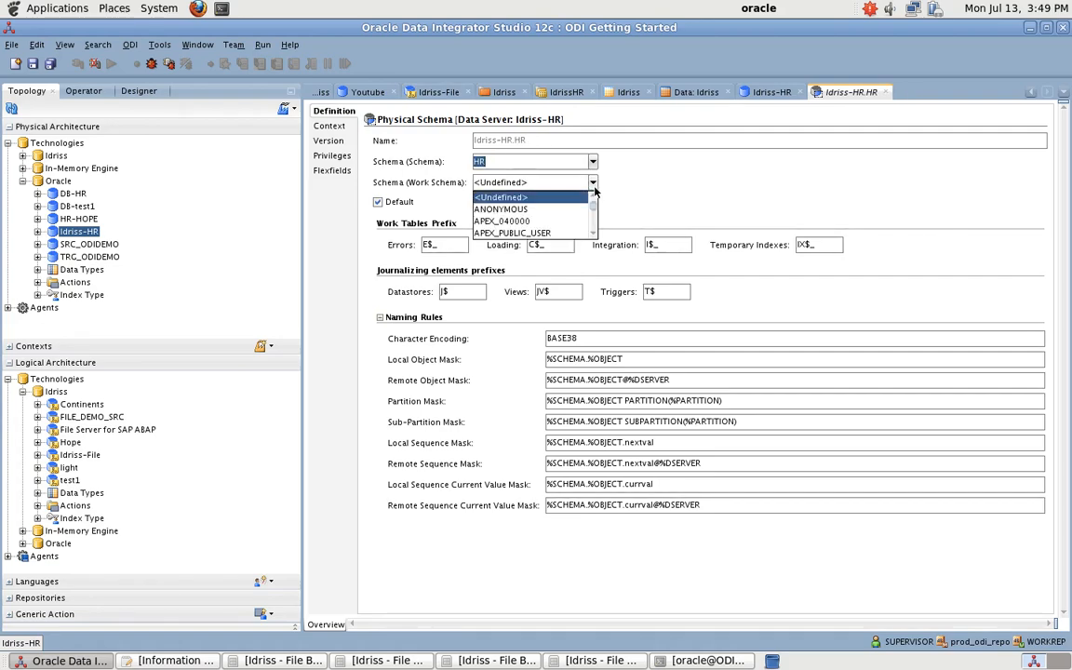
pyautogui.scroll(-4, 597, 233)
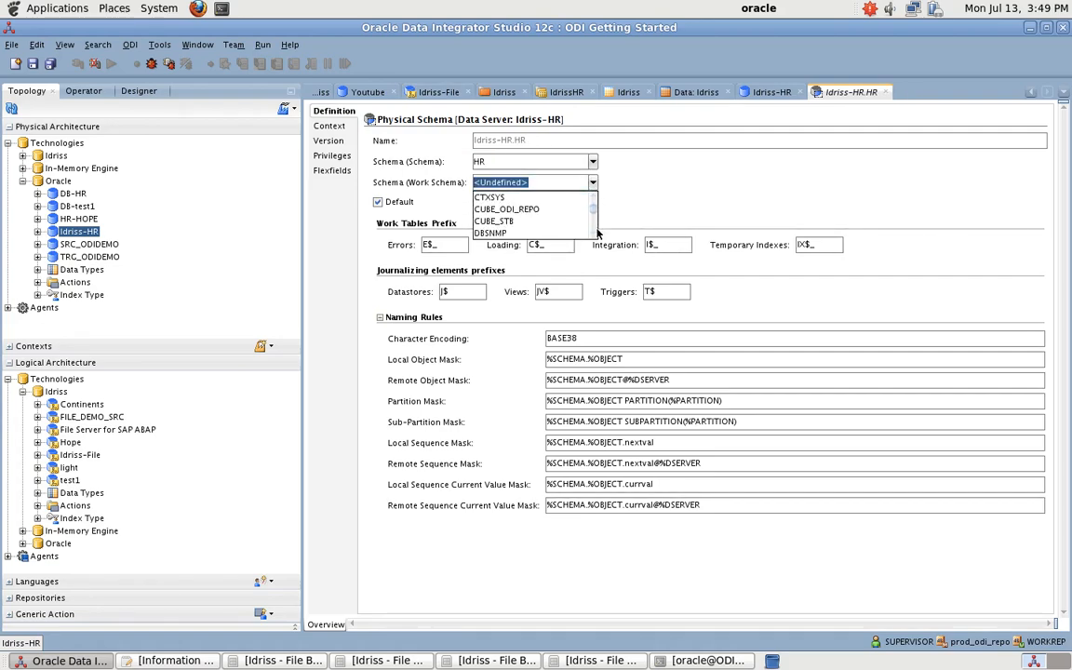
pyautogui.click(530, 221)
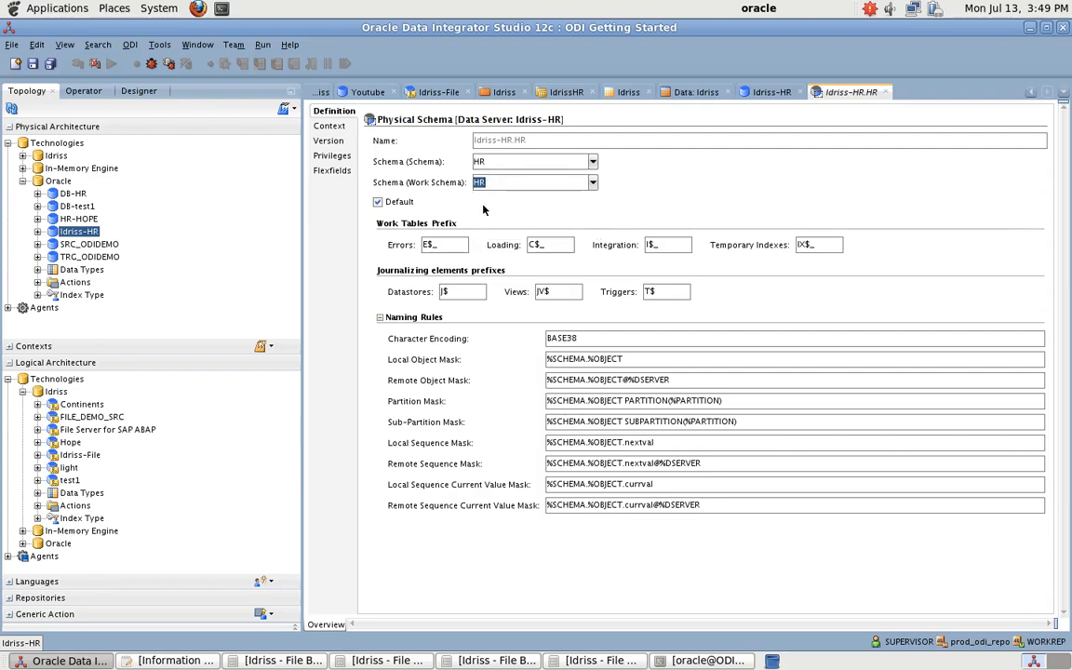
# Step: Following the guide, save the Idriss-HR.HR physical schema and acknowledge the reminder about the missing context
pyautogui.hotkey('ctrl', 'Left')
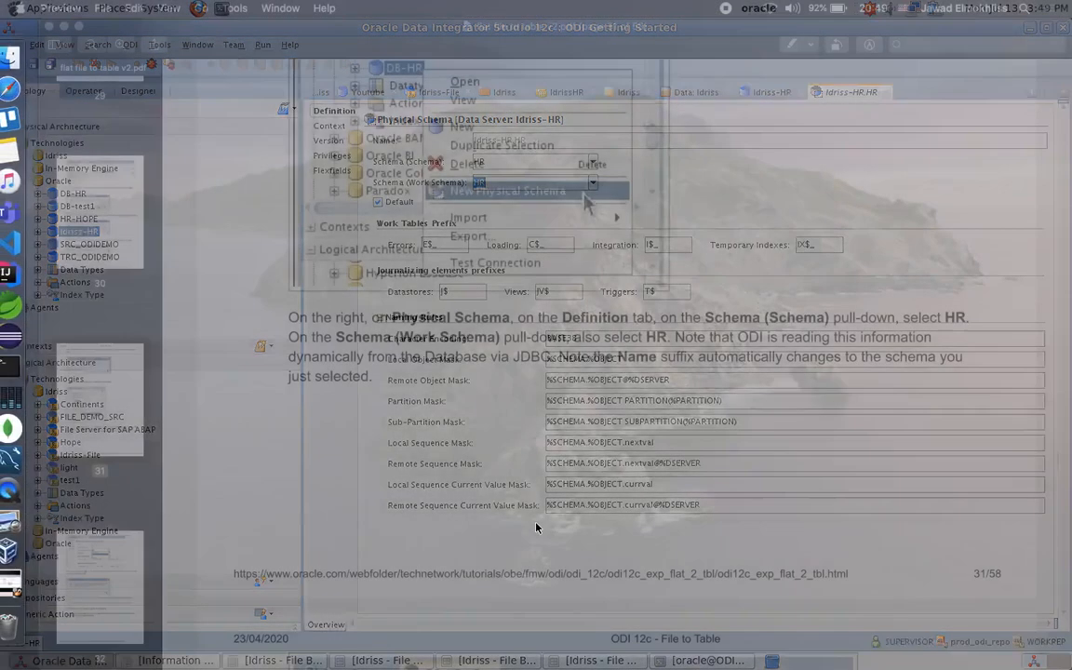
pyautogui.scroll(-5, 543, 507)
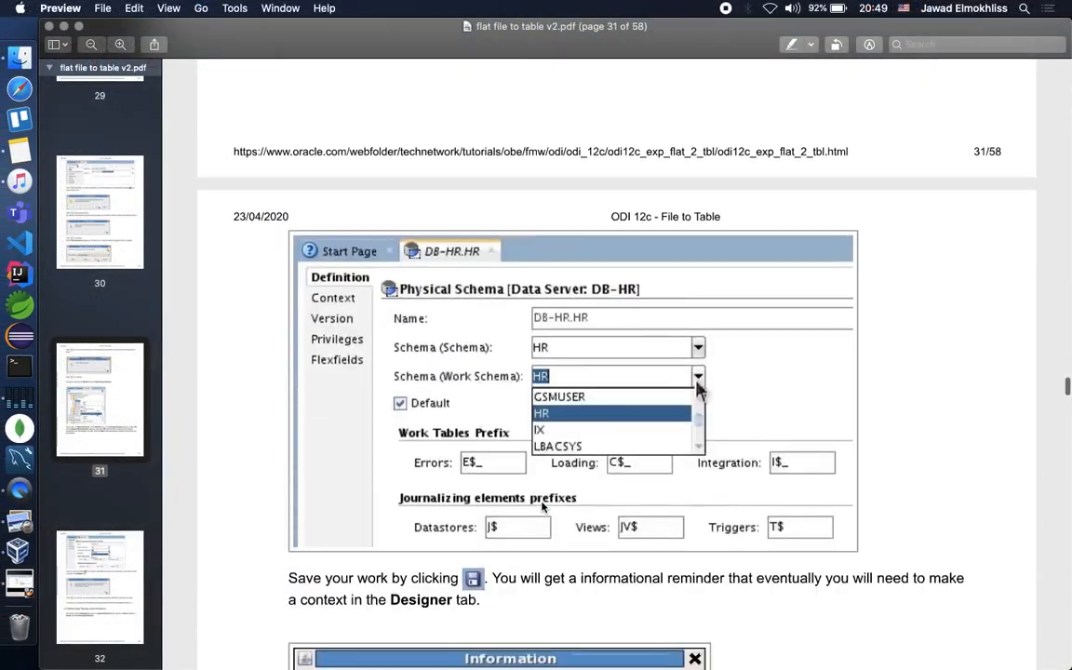
pyautogui.scroll(-5, 542, 507)
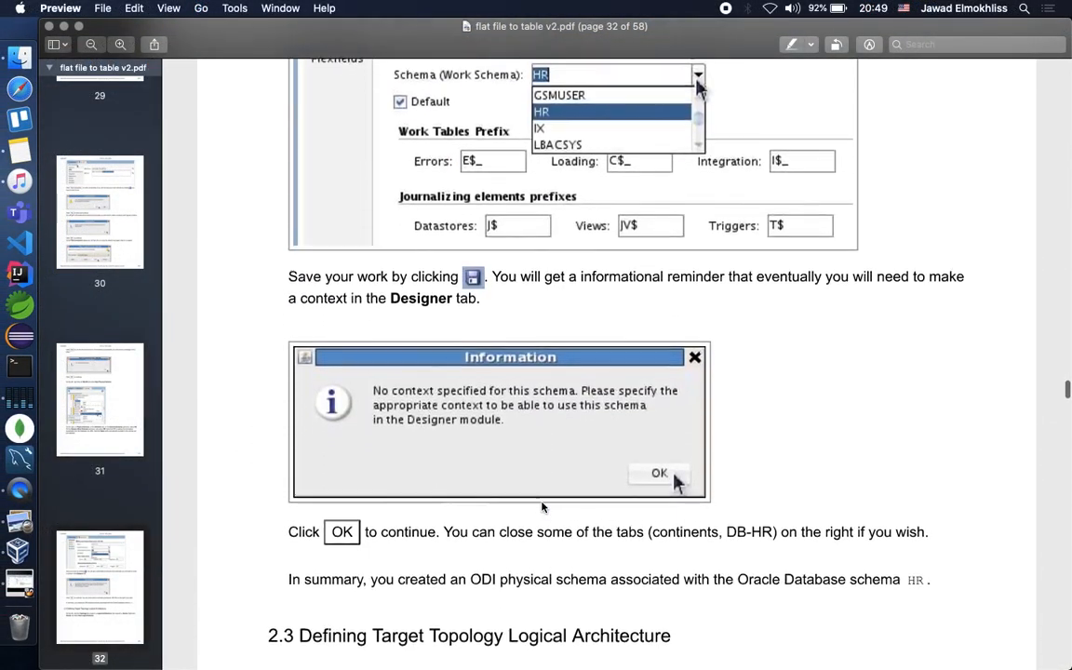
pyautogui.hotkey('ctrl', 'Right')
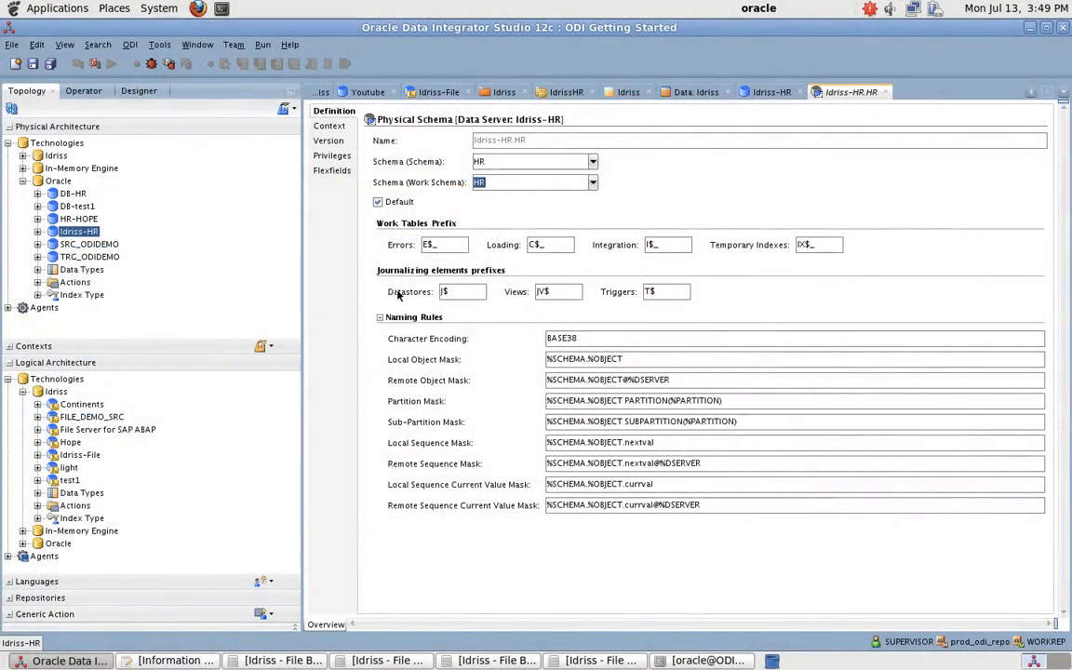
pyautogui.hotkey('ctrl', 'Left')
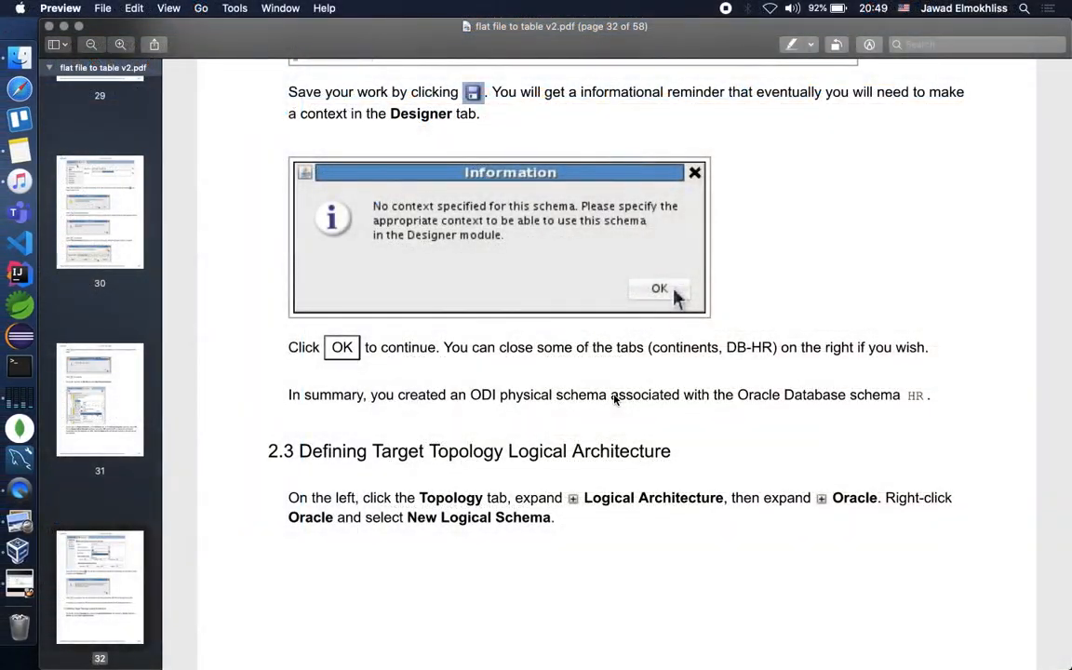
pyautogui.scroll(3, 614, 400)
pyautogui.hotkey('ctrl', 'Right')
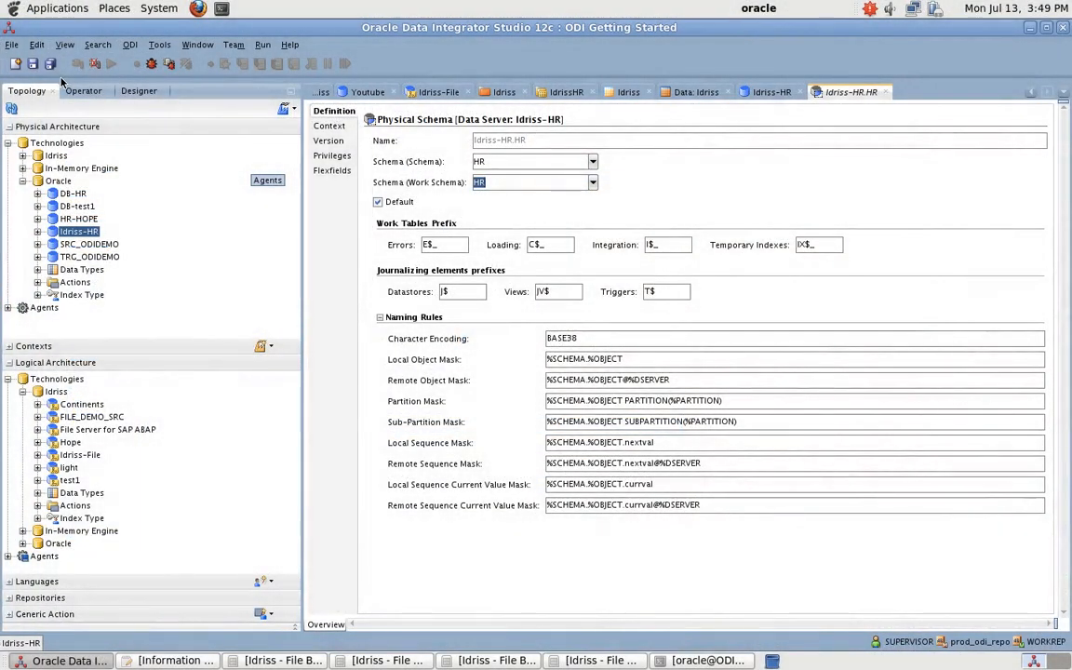
pyautogui.click(28, 64)
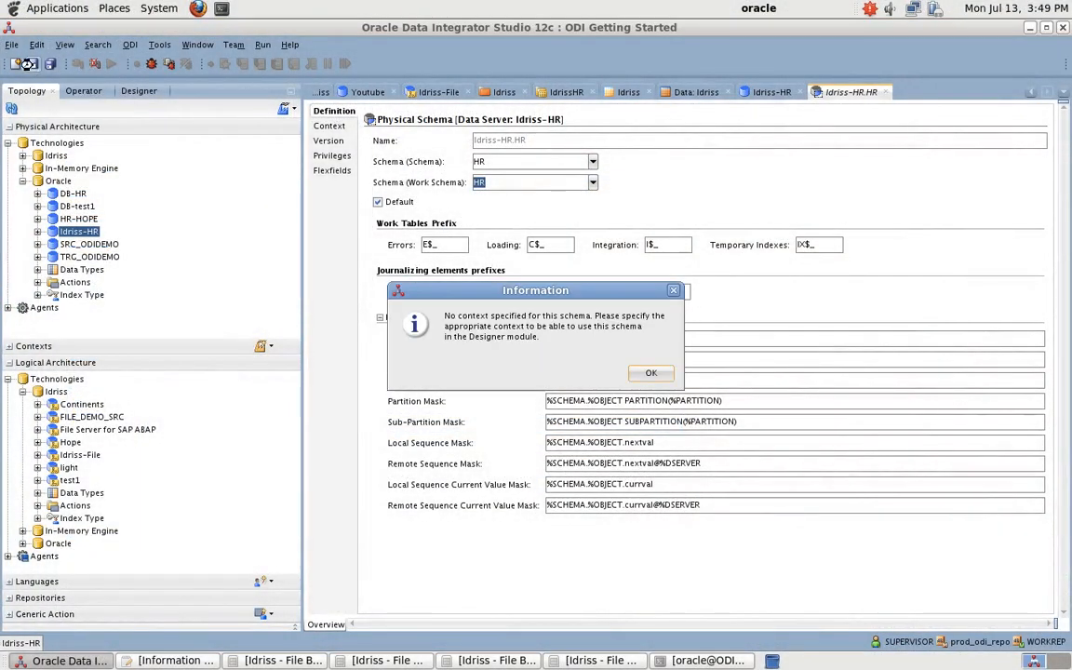
pyautogui.click(643, 373)
# Step: Following guide section 2.3, collapse the Idriss technology and expand Oracle in the Logical Architecture
pyautogui.hotkey('ctrl', 'Left')
pyautogui.hotkey('ctrl', 'Right')
pyautogui.hotkey('ctrl', 'Left')
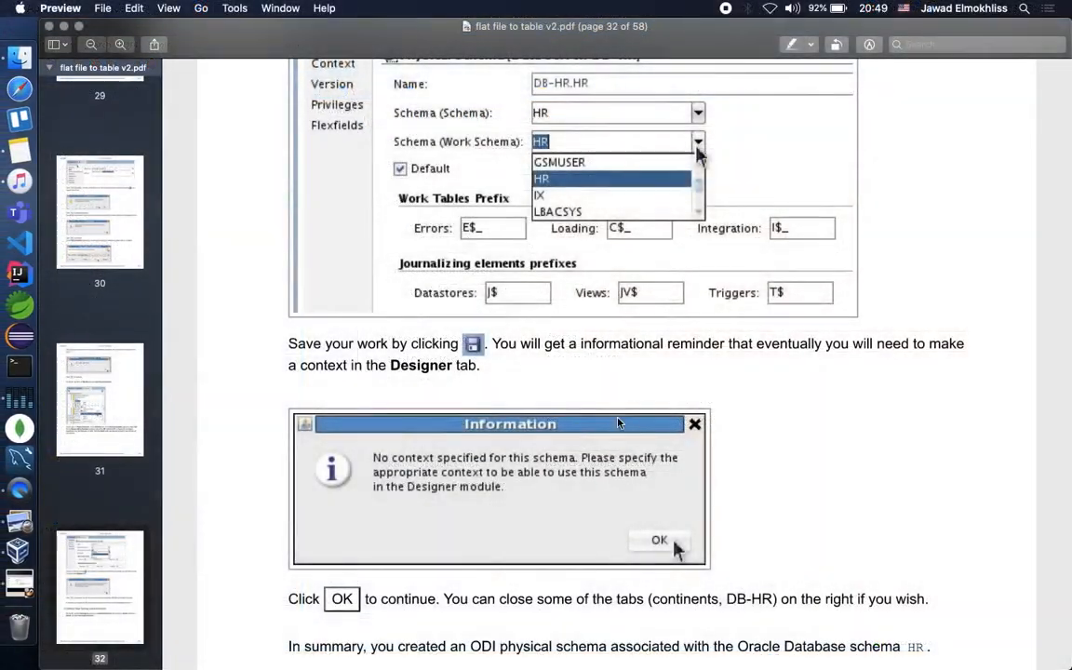
pyautogui.scroll(-10, 562, 442)
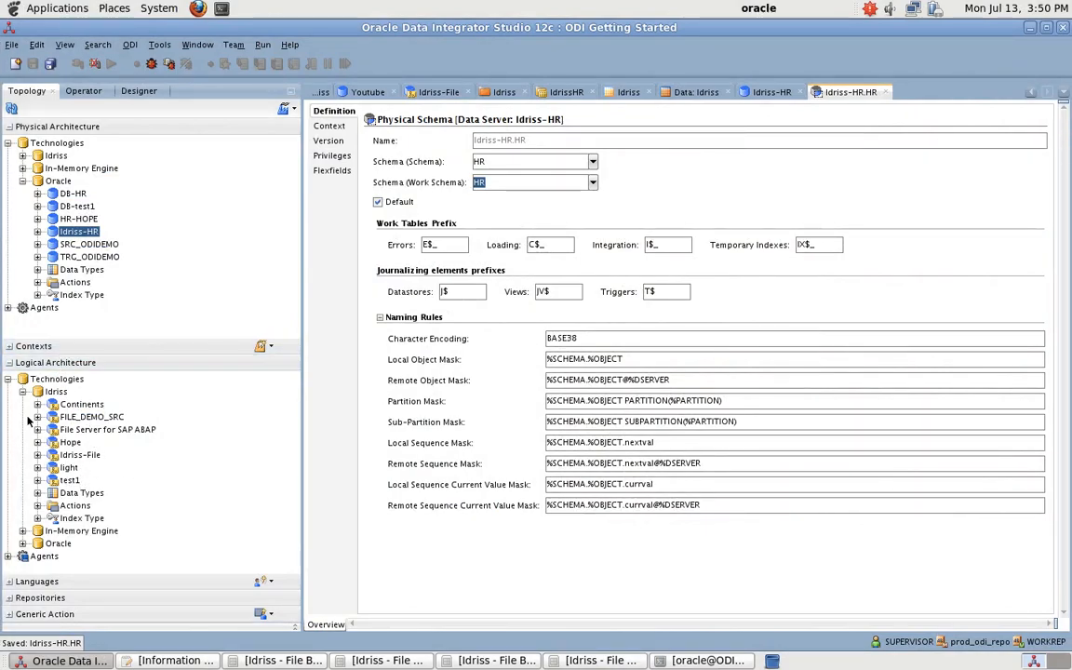
pyautogui.click(28, 395)
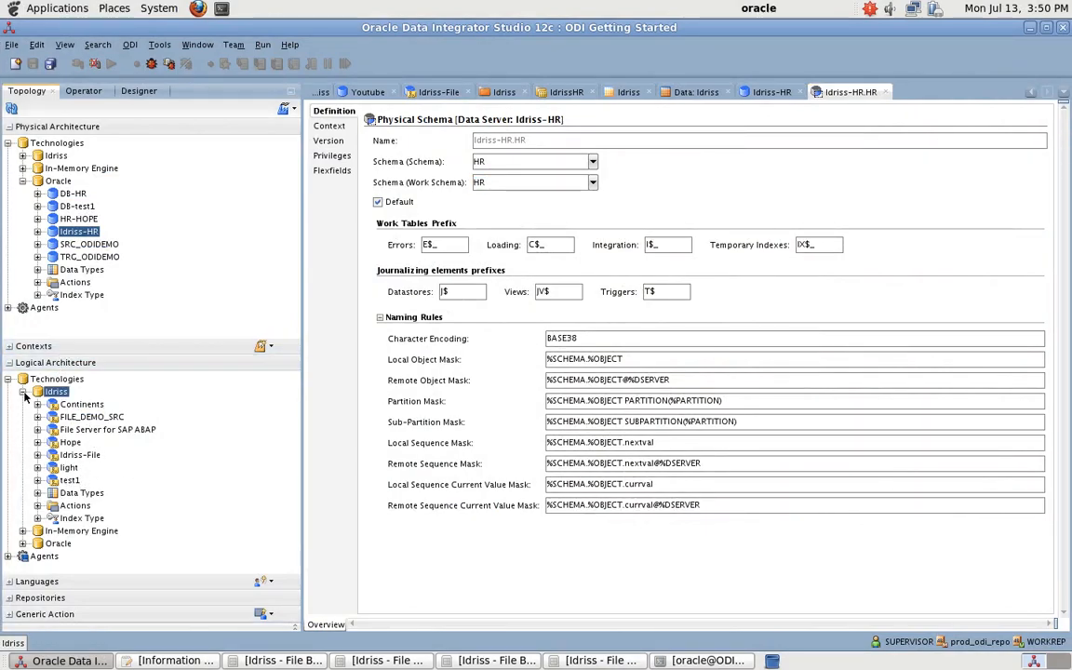
pyautogui.click(22, 392)
pyautogui.click(22, 417)
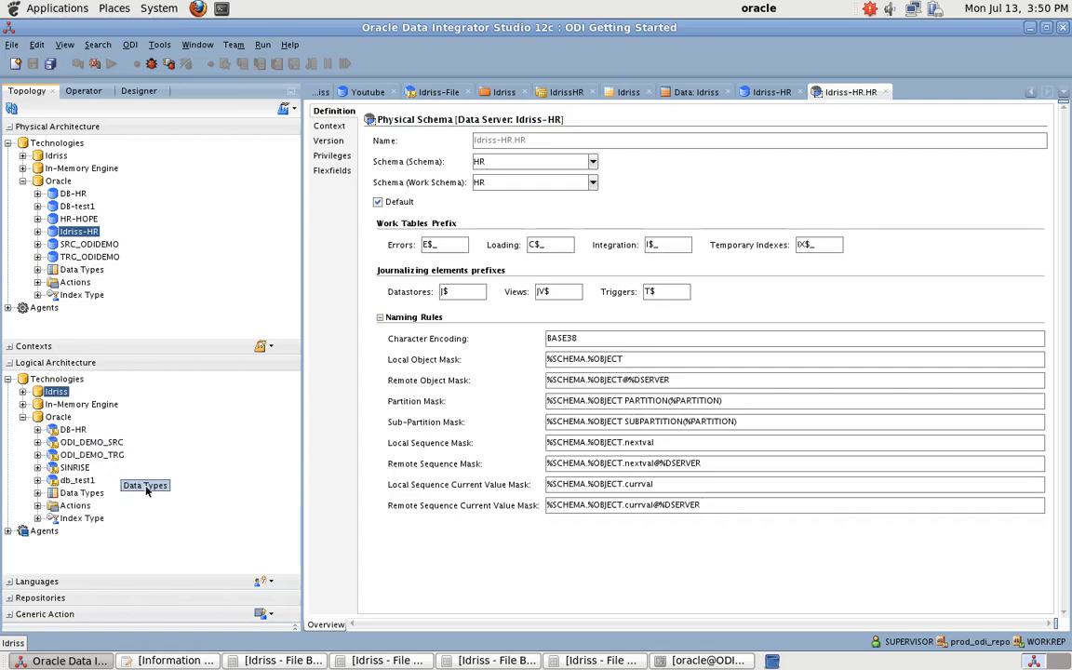
# Step: Create a new logical schema under the Oracle technology in the Logical Architecture, as the guide shows
pyautogui.hotkey('ctrl', 'Left')
pyautogui.scroll(-4, 502, 462)
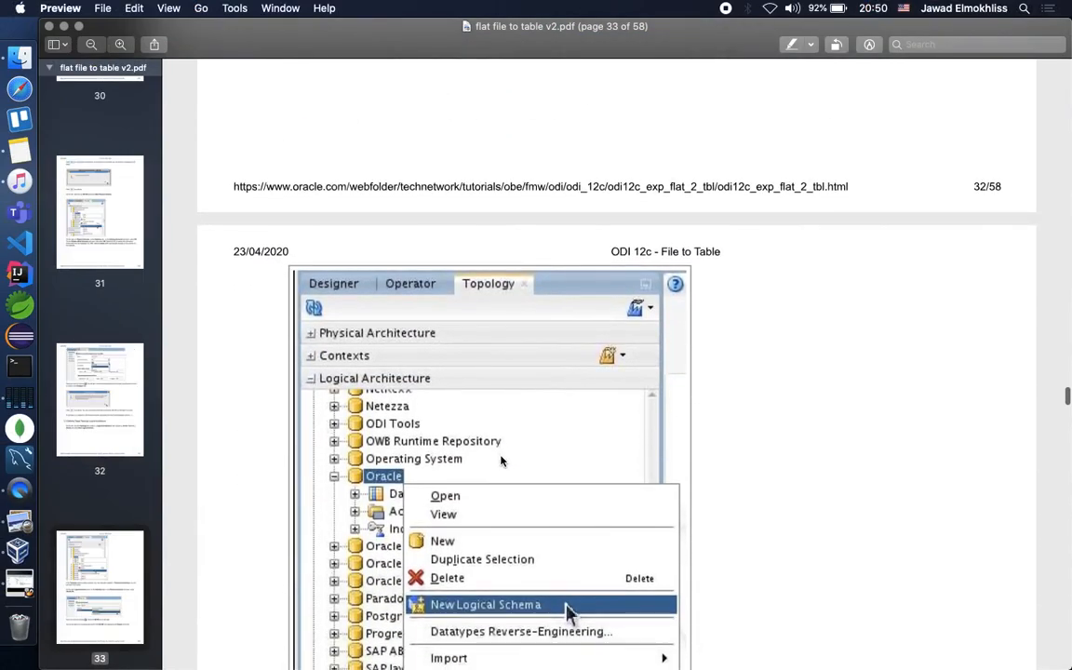
pyautogui.hotkey('ctrl', 'Right')
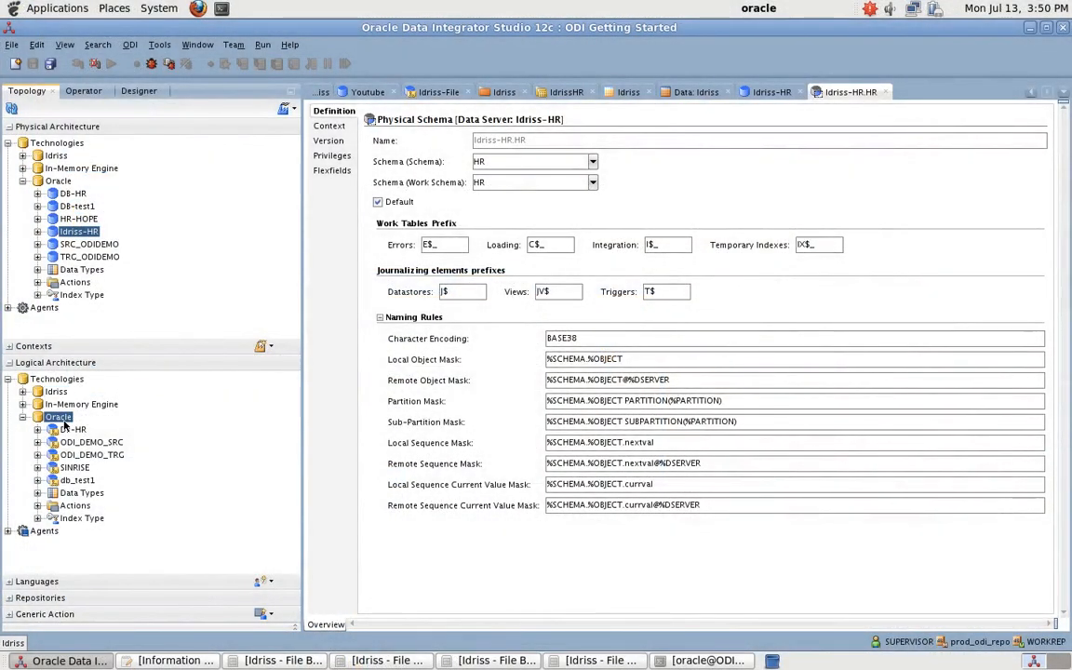
pyautogui.rightClick(64, 424)
pyautogui.click(117, 514)
# Step: Check the guide's logical schema definition and name the new logical schema Idriss-HR
pyautogui.hotkey('ctrl', 'Left')
pyautogui.scroll(-5, 494, 526)
pyautogui.scroll(-1, 495, 526)
pyautogui.hotkey('ctrl', 'Right')
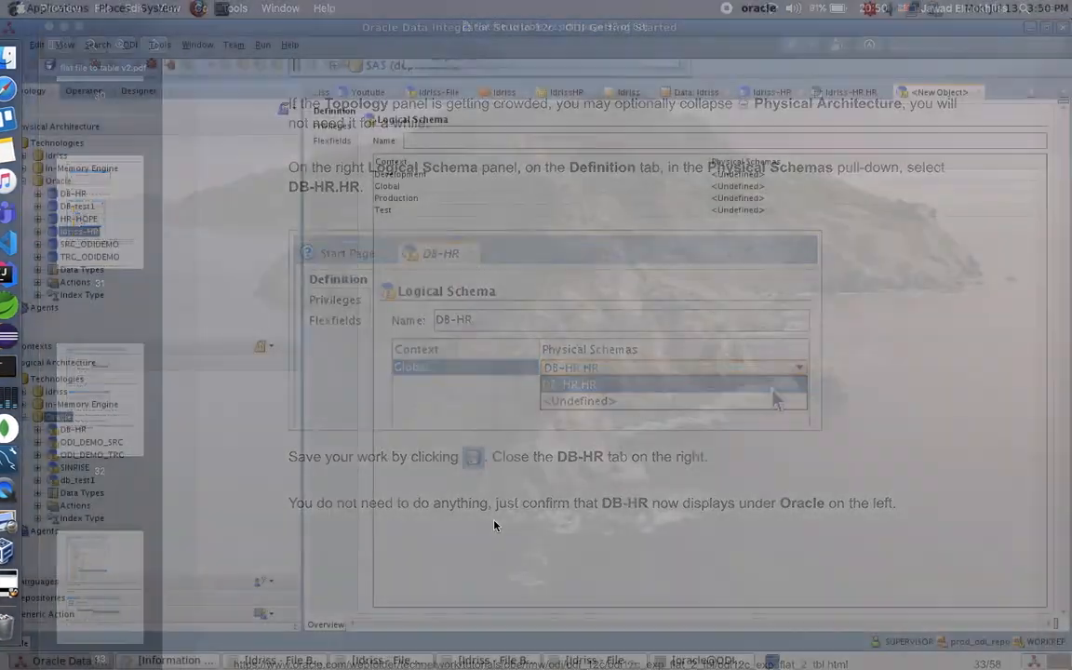
pyautogui.write('Id')
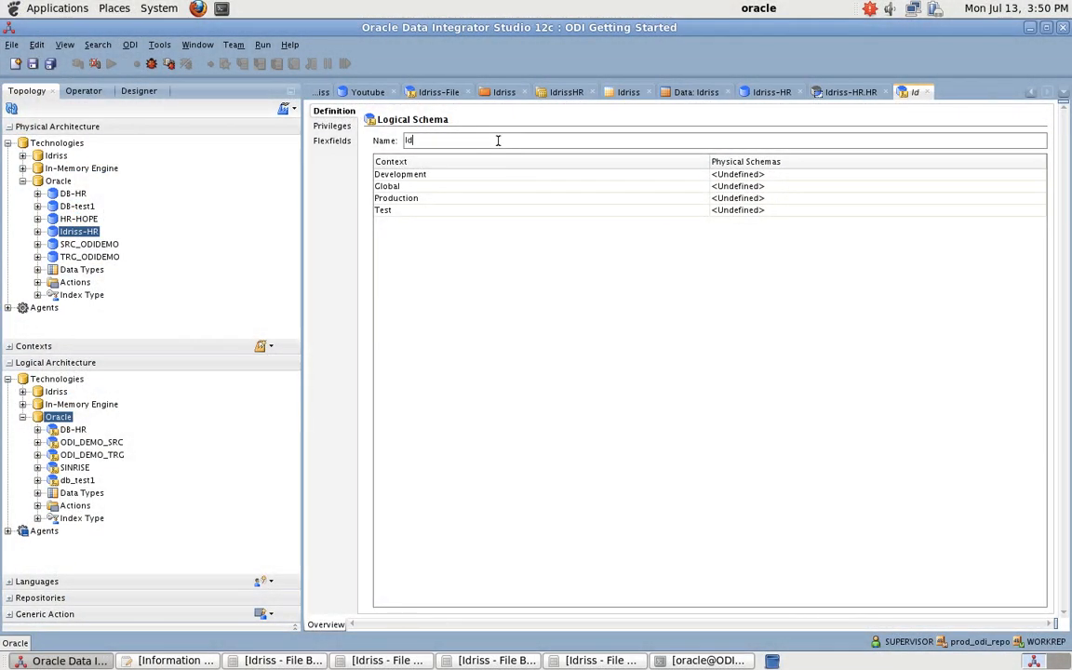
pyautogui.write('riss-HR')
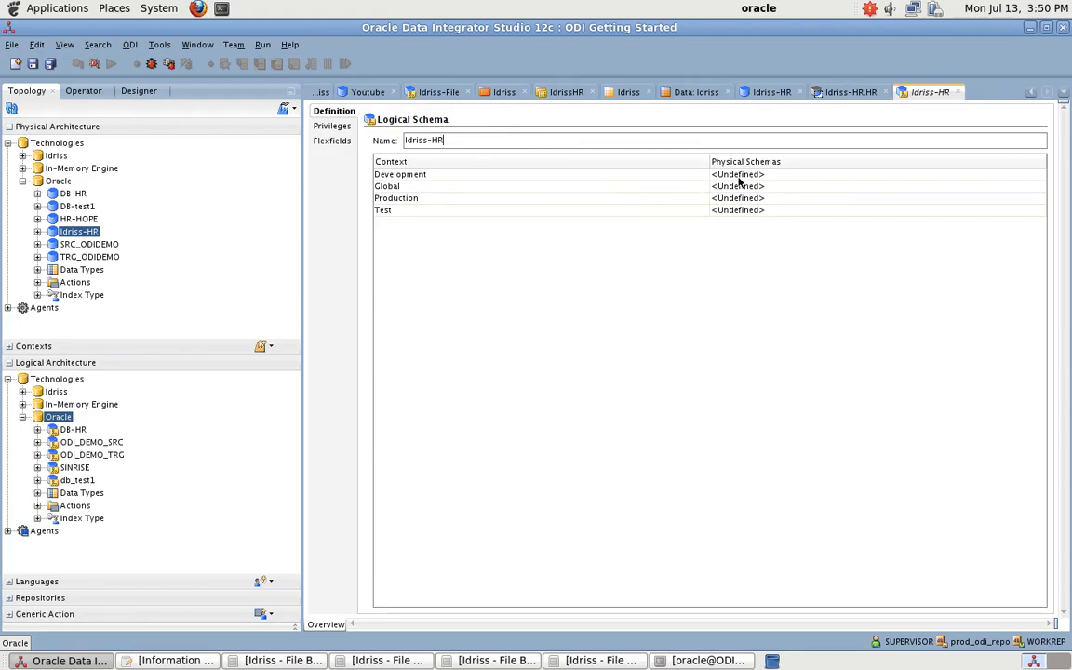
# Step: Assign the physical schema Idriss-HR.HR to the Global context and save the logical schema
pyautogui.click(749, 189)
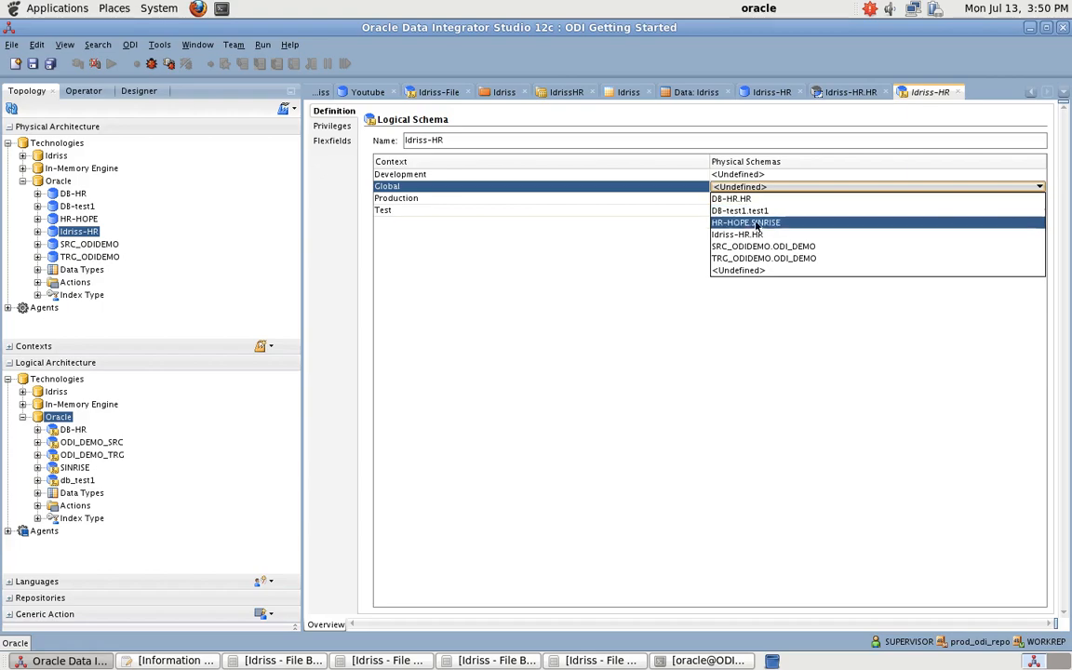
pyautogui.click(724, 235)
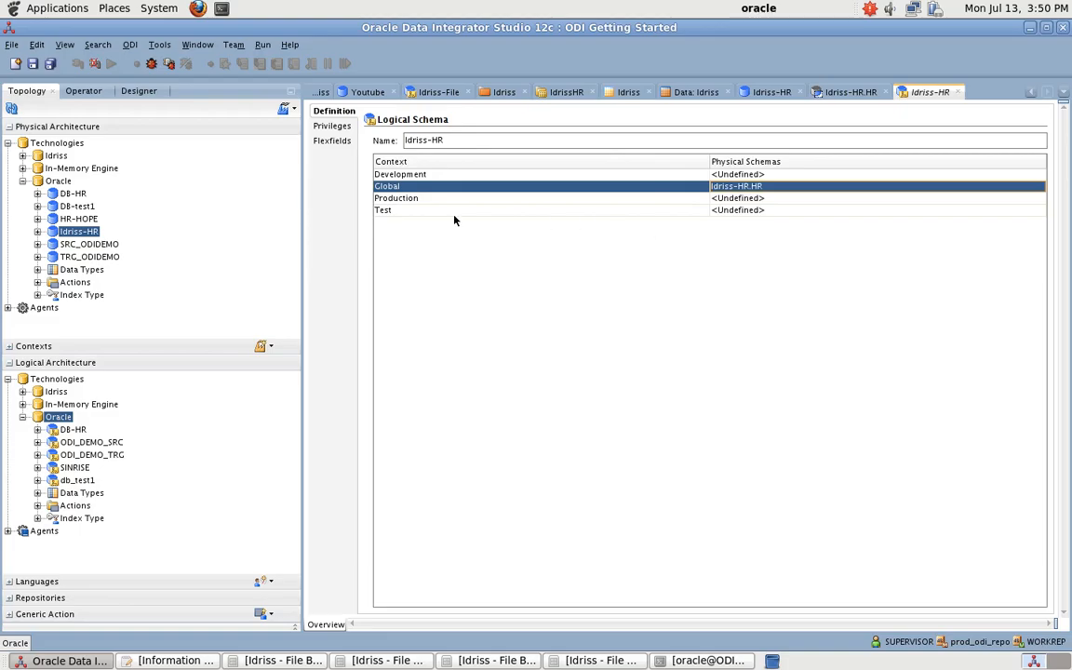
pyautogui.hotkey('ctrl', 'Left')
pyautogui.scroll(-4, 583, 424)
pyautogui.hotkey('ctrl', 'Right')
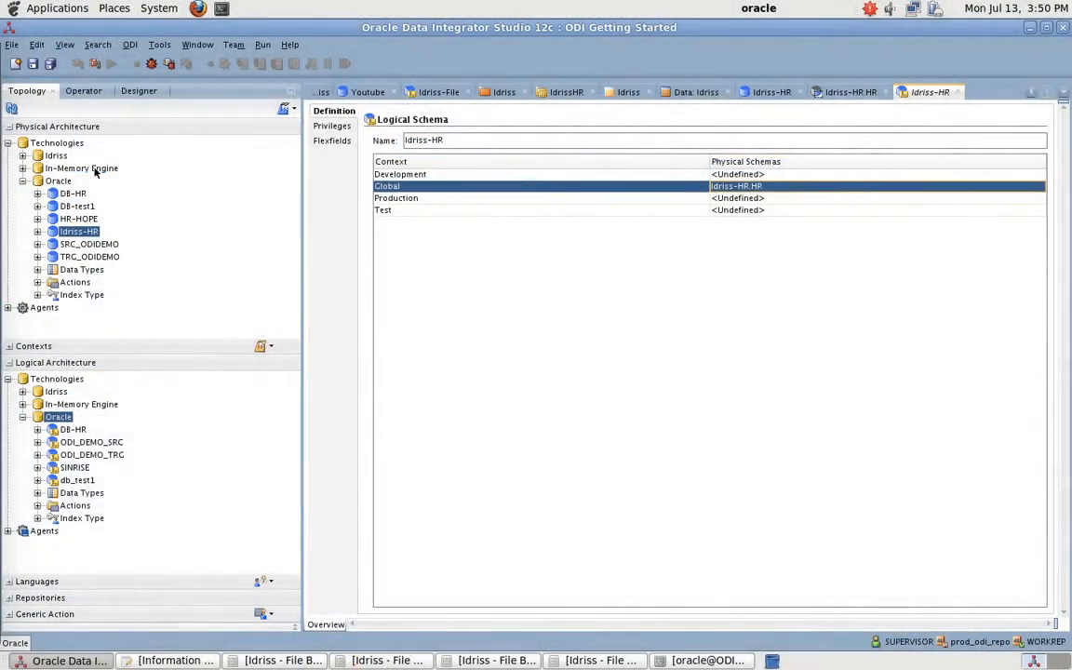
# Step: Read the guide's check of the logical schema and locate Idriss-HR under Oracle in the Logical Architecture
pyautogui.hotkey('ctrl', 'Left')
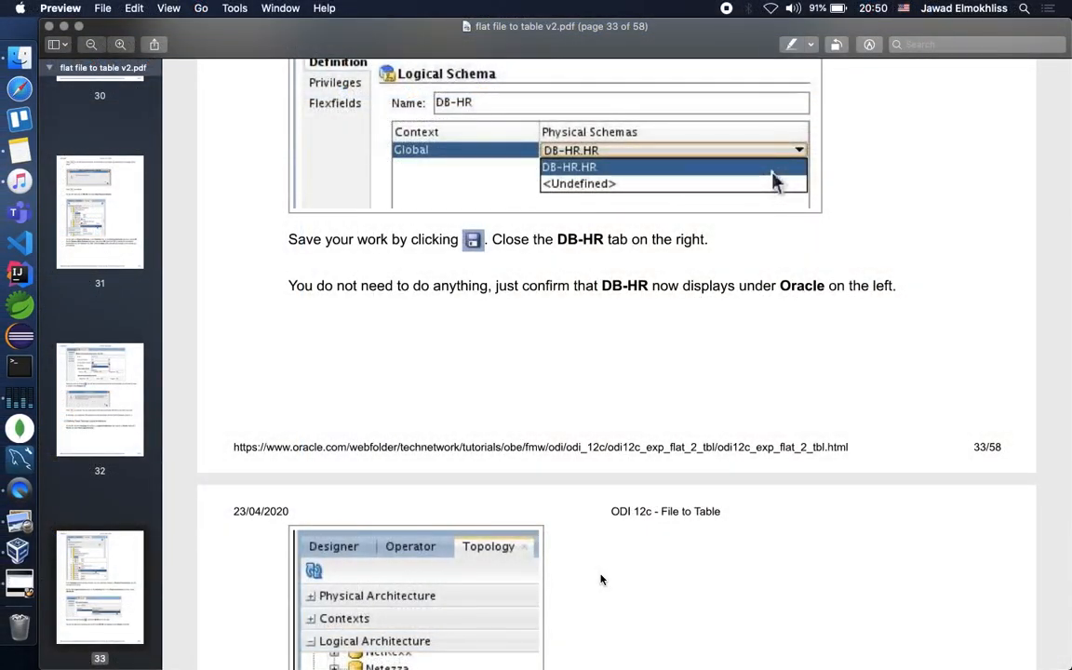
pyautogui.scroll(-5, 604, 500)
pyautogui.scroll(-5, 604, 500)
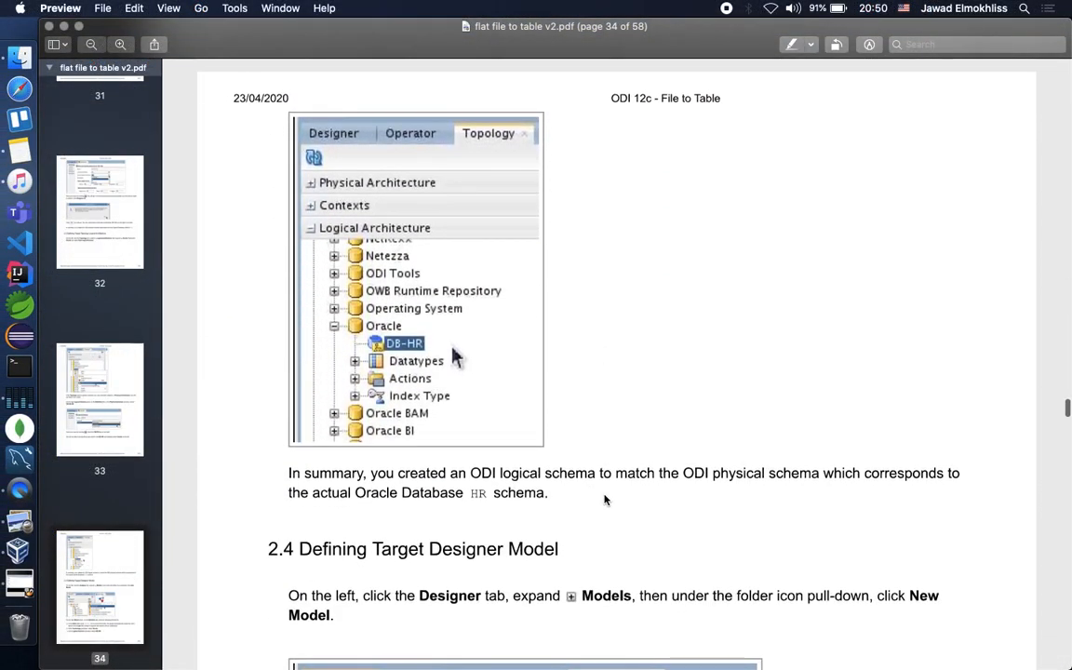
pyautogui.hotkey('ctrl', 'Right')
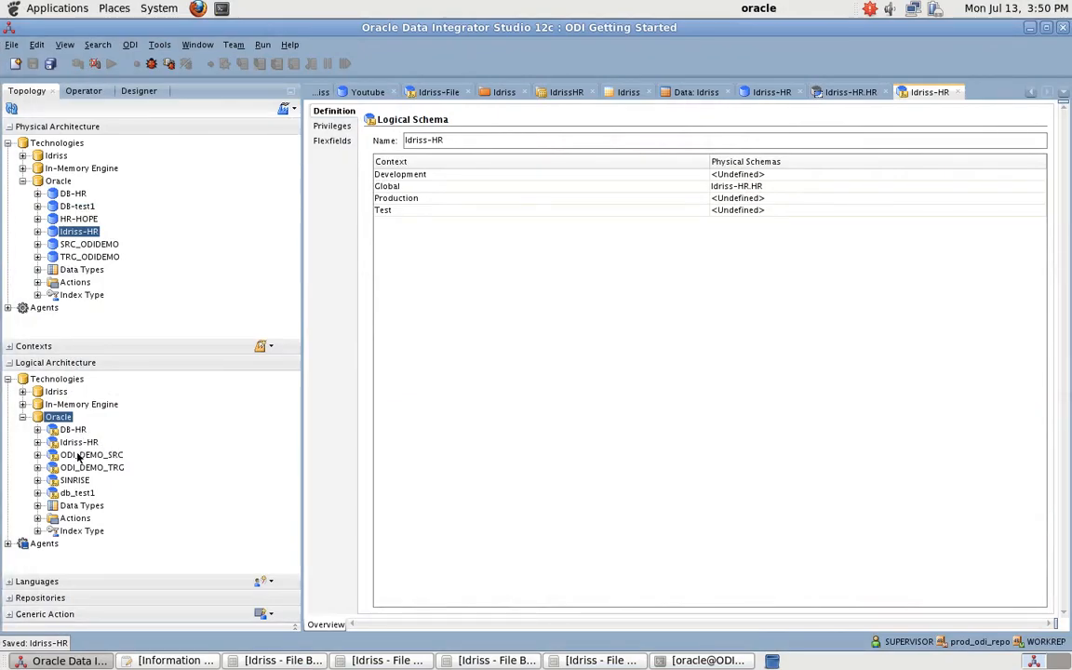
pyautogui.click(80, 443)
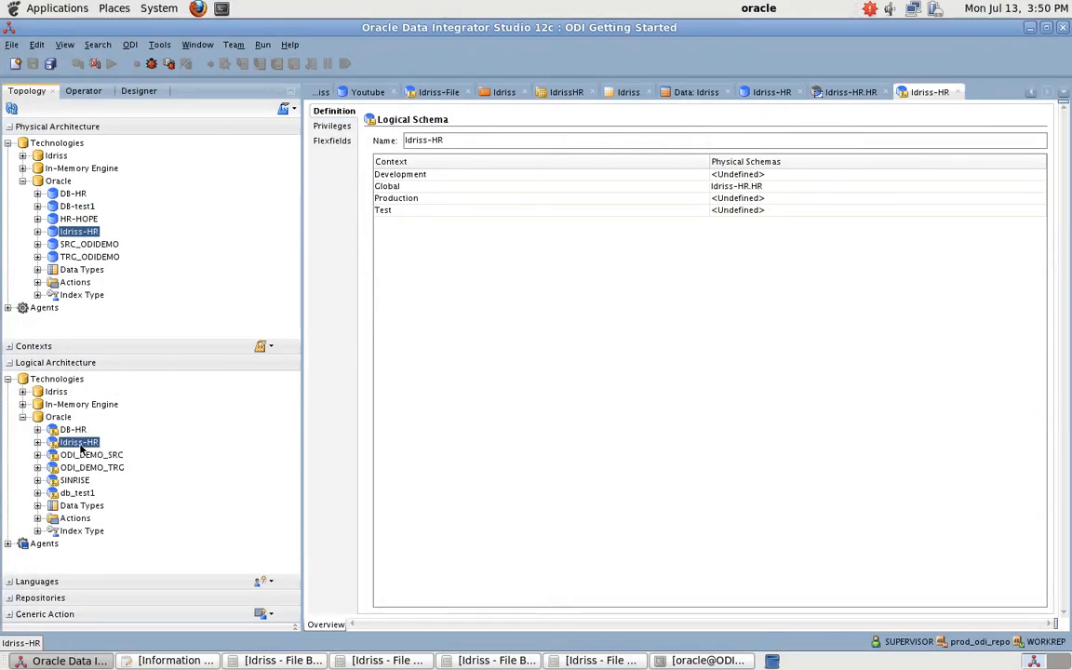
# Step: Read the guide's section 2.4 on the target Designer model and create a new model under Models in the Designer
pyautogui.hotkey('ctrl', 'Left')
pyautogui.scroll(-5, 450, 457)
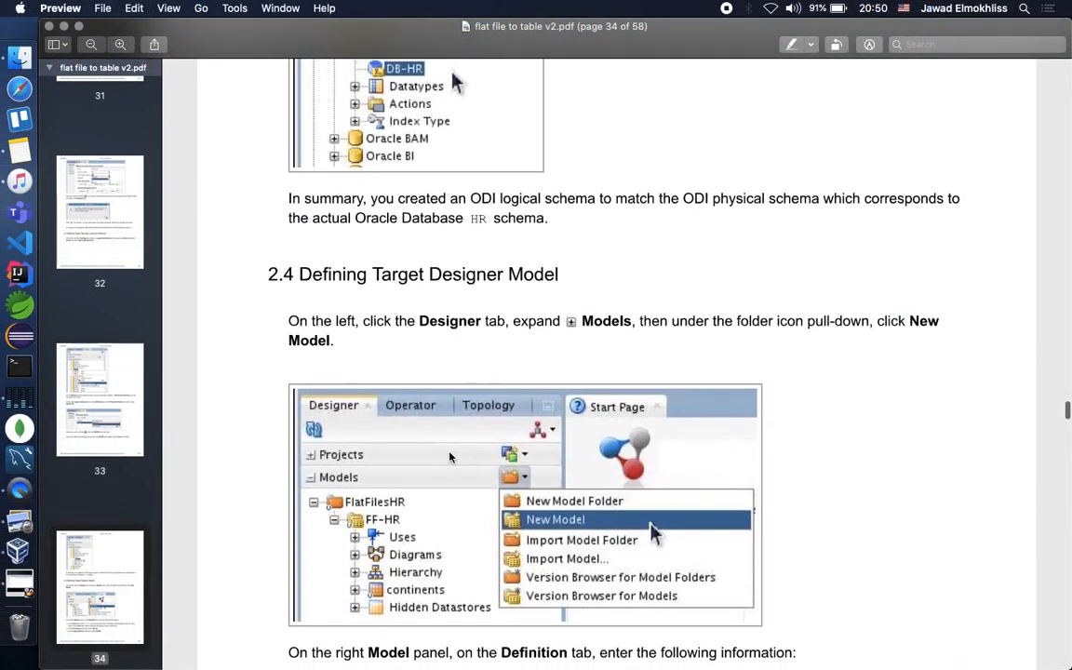
pyautogui.scroll(2, 450, 457)
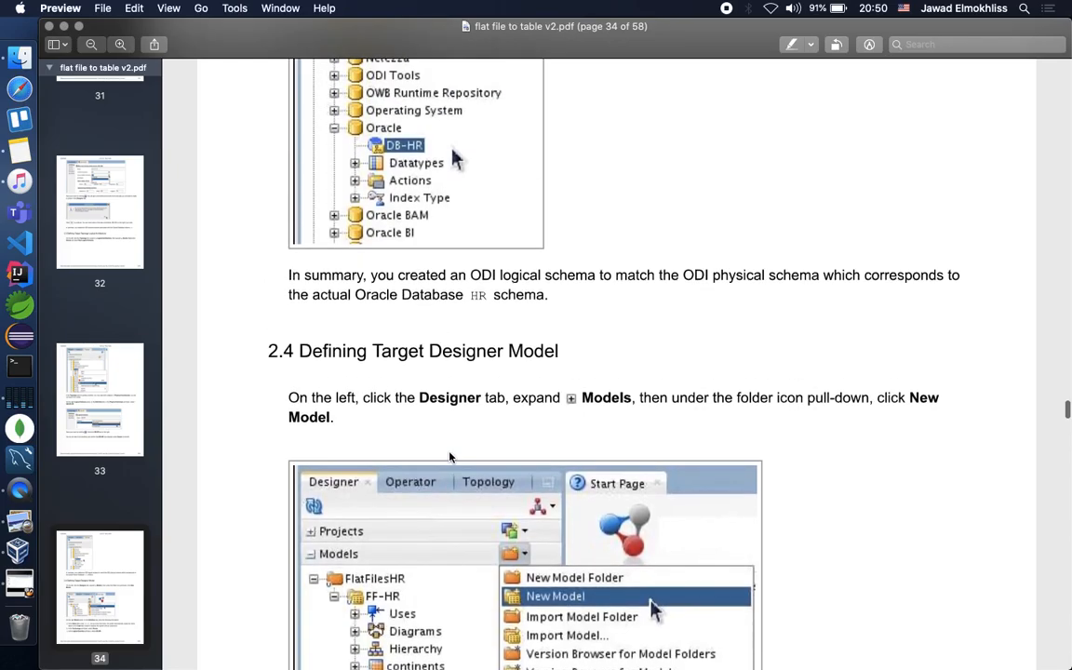
pyautogui.hotkey('ctrl', 'Right')
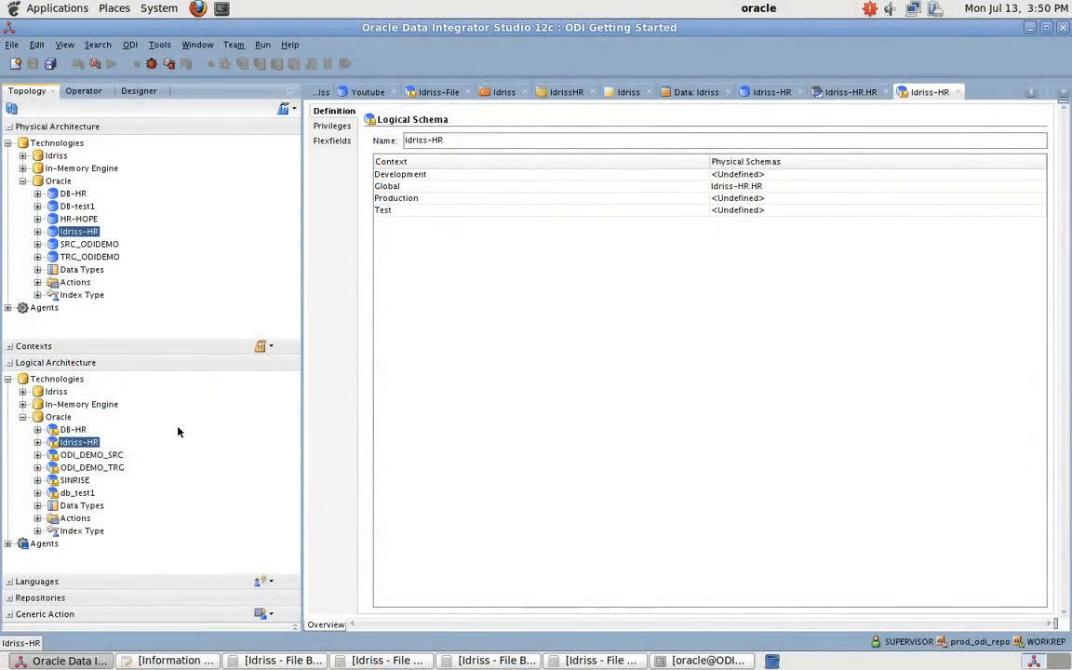
pyautogui.hotkey('ctrl', 'Left')
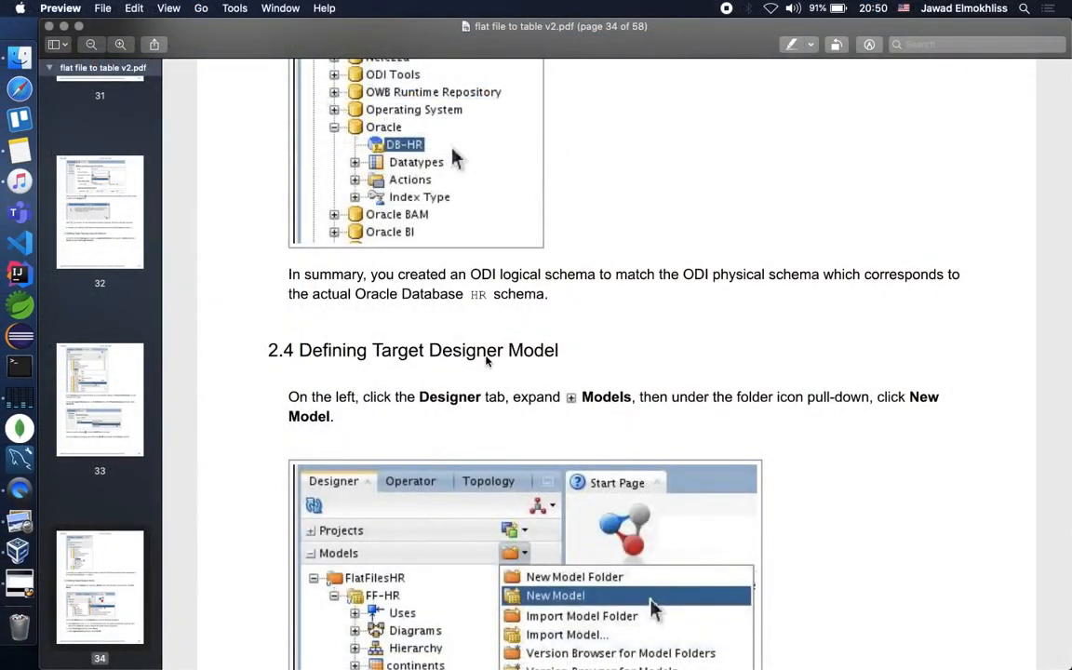
pyautogui.hotkey('ctrl', 'Right')
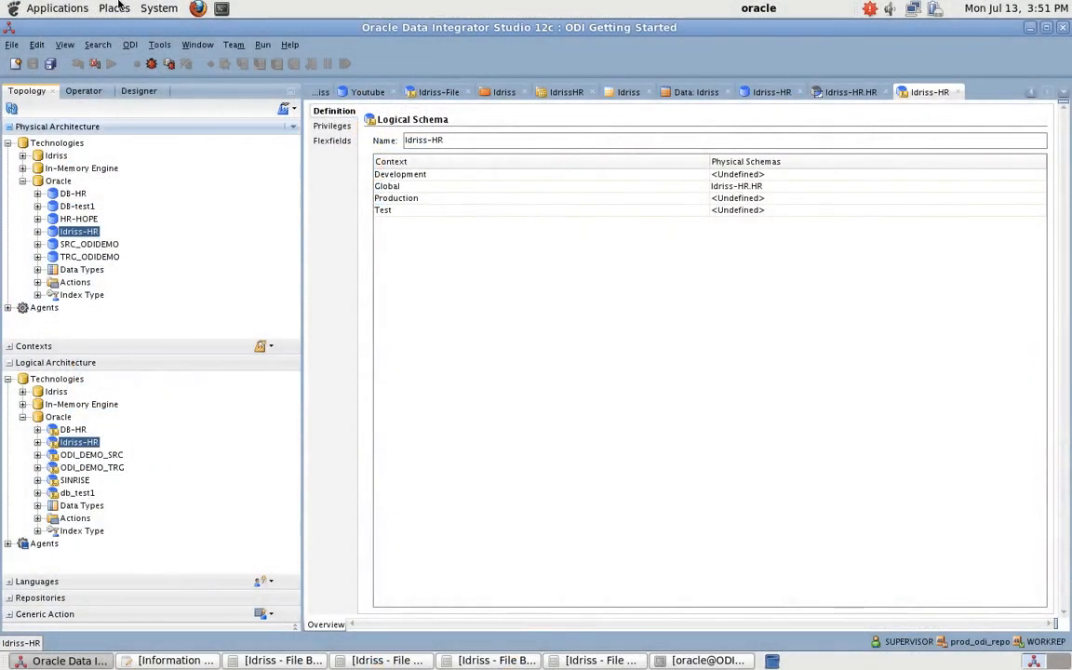
pyautogui.click(124, 90)
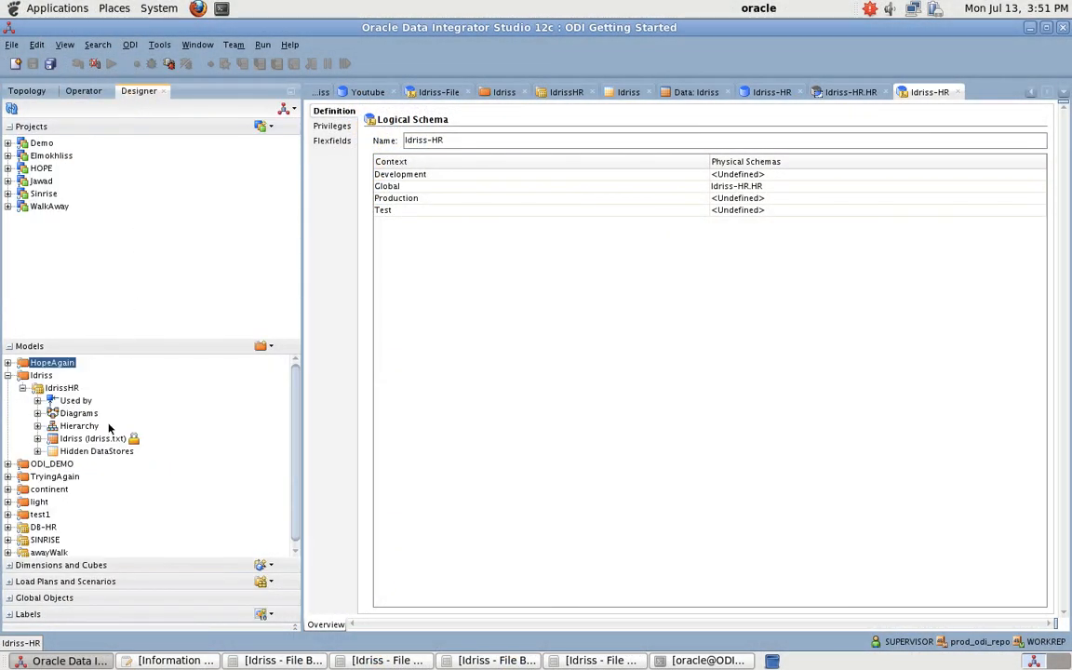
pyautogui.click(8, 375)
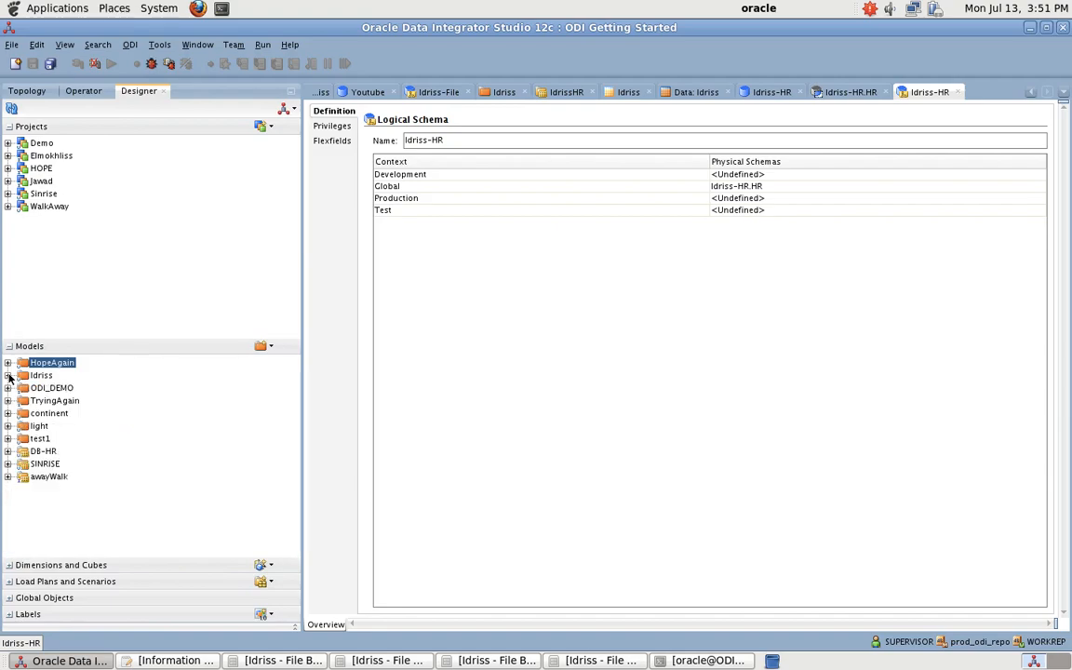
pyautogui.click(42, 376)
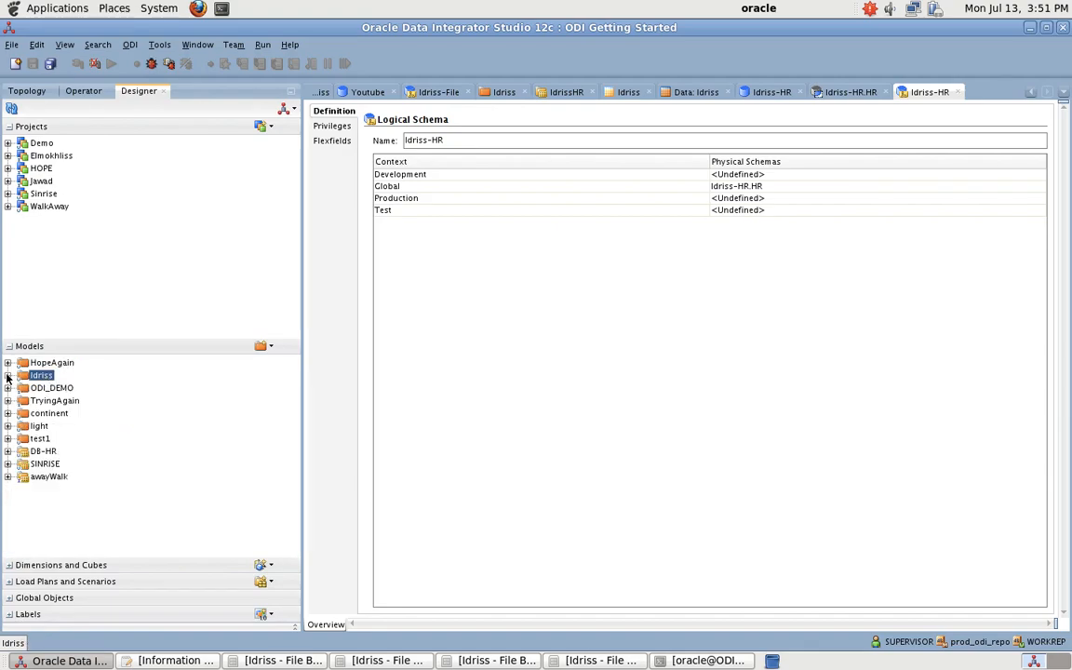
pyautogui.click(9, 376)
pyautogui.click(270, 346)
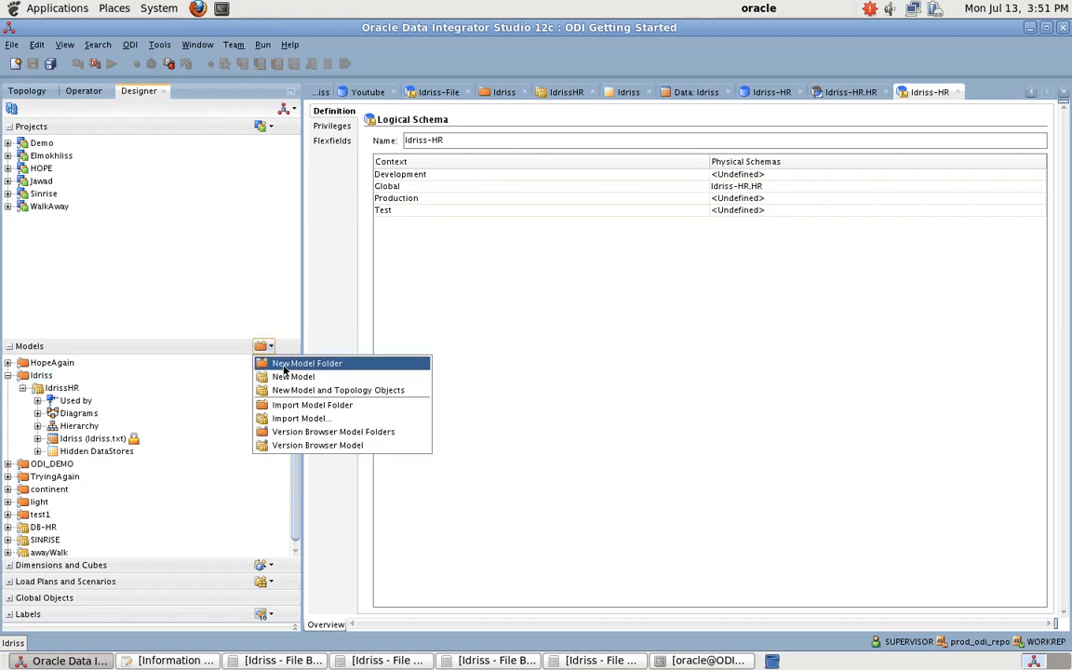
pyautogui.click(281, 375)
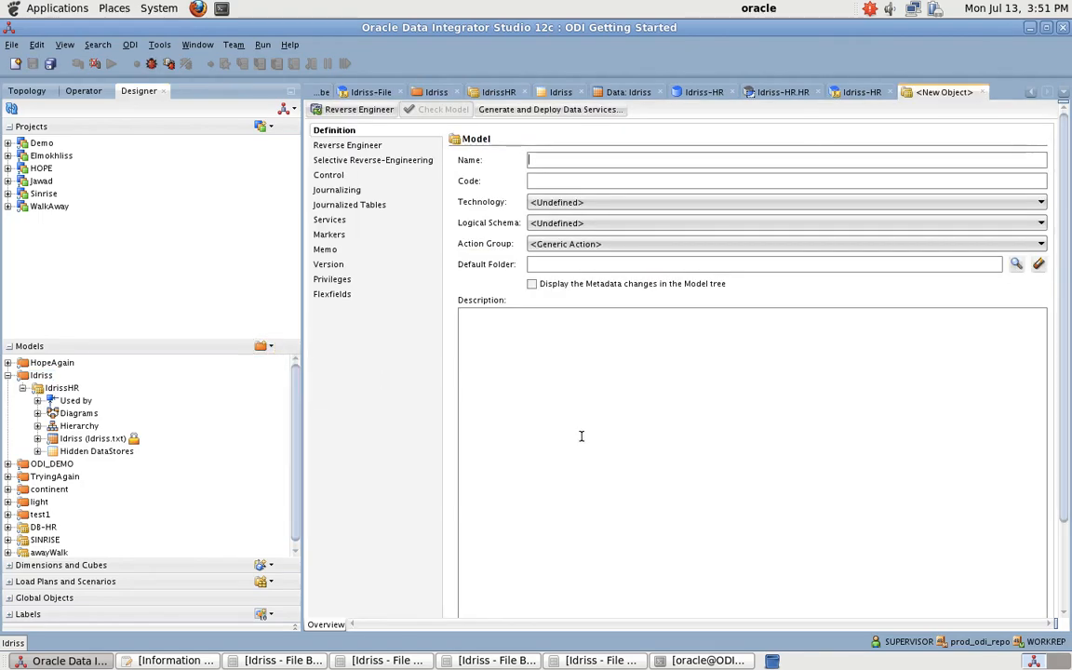
# Step: Check the guide's model definition and name the new model Idriss-HR
pyautogui.hotkey('ctrl', 'Left')
pyautogui.scroll(-6, 582, 439)
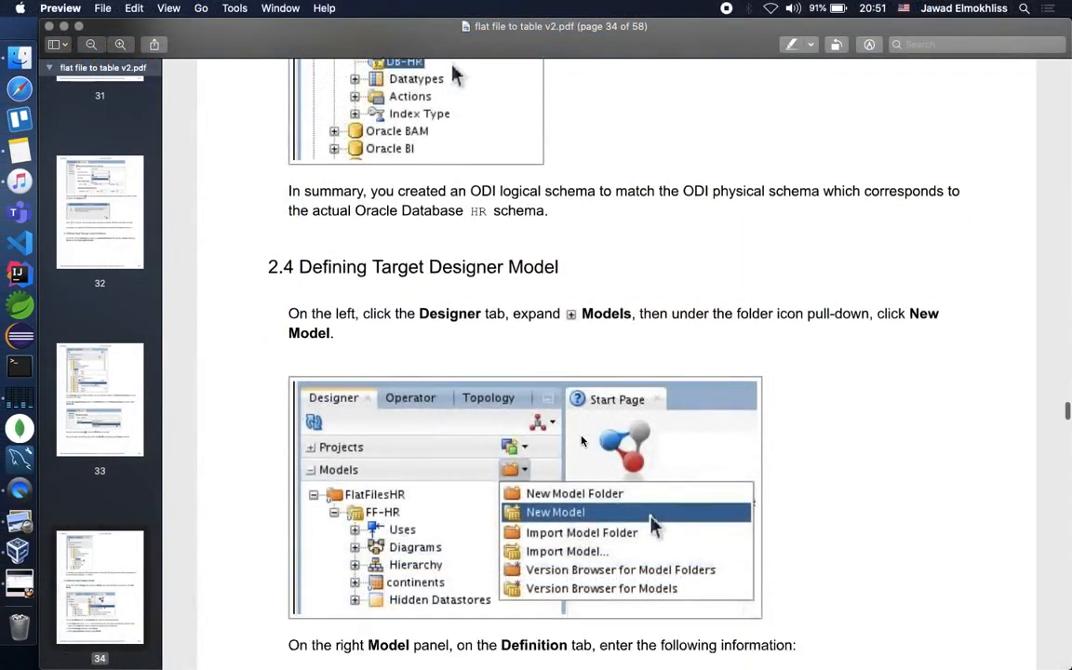
pyautogui.scroll(-1, 582, 439)
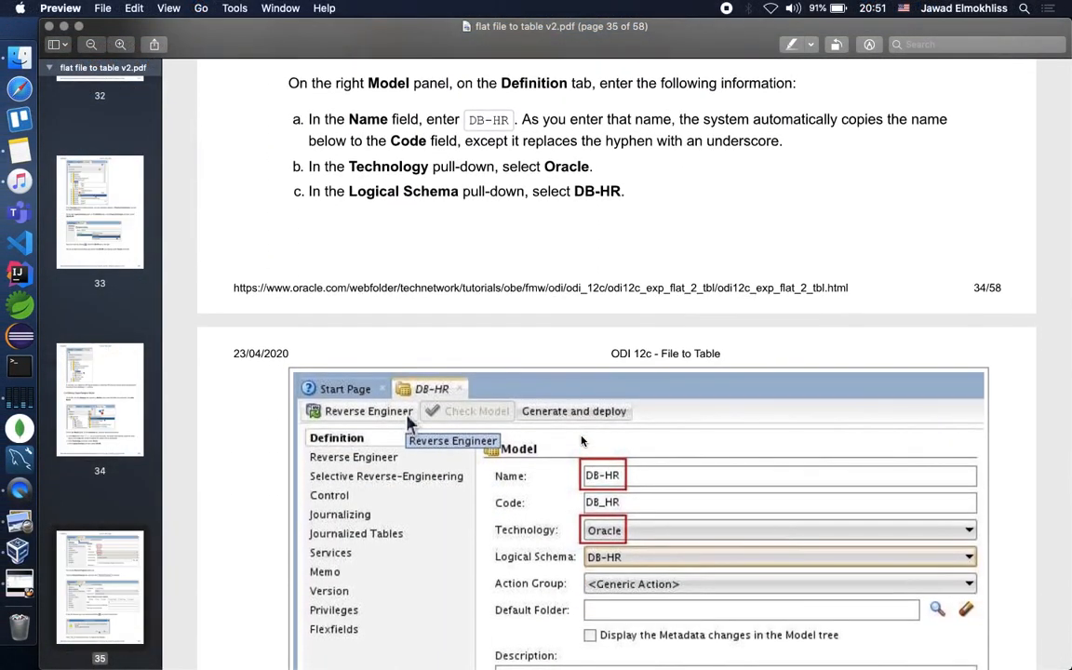
pyautogui.hotkey('ctrl', 'Right')
pyautogui.click(595, 162)
pyautogui.write('Id')
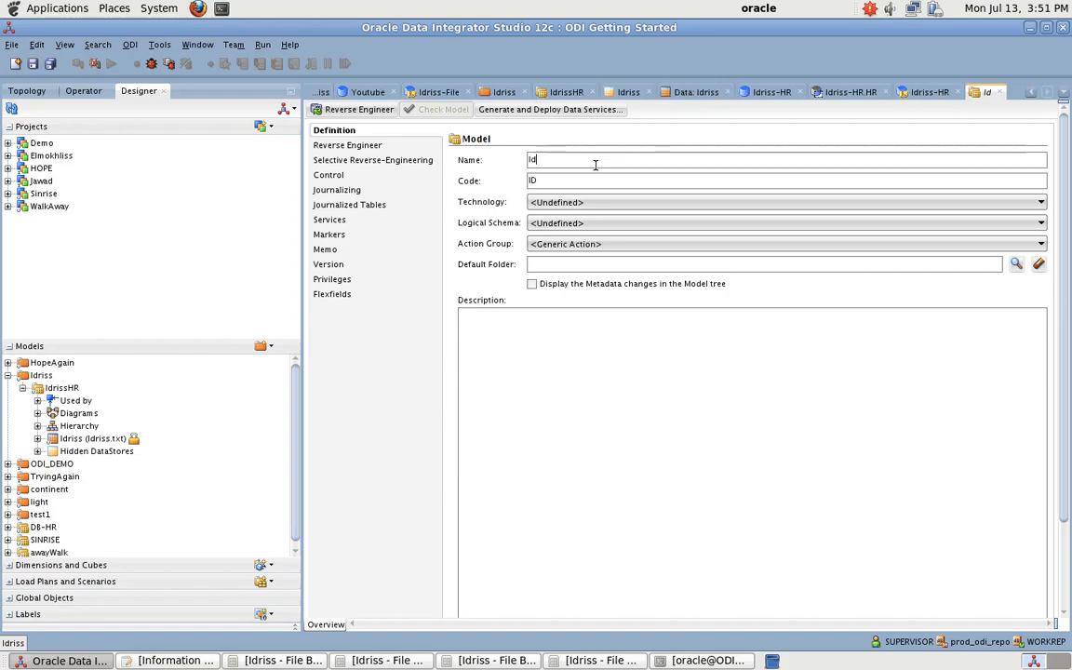
pyautogui.write('riss-HR')
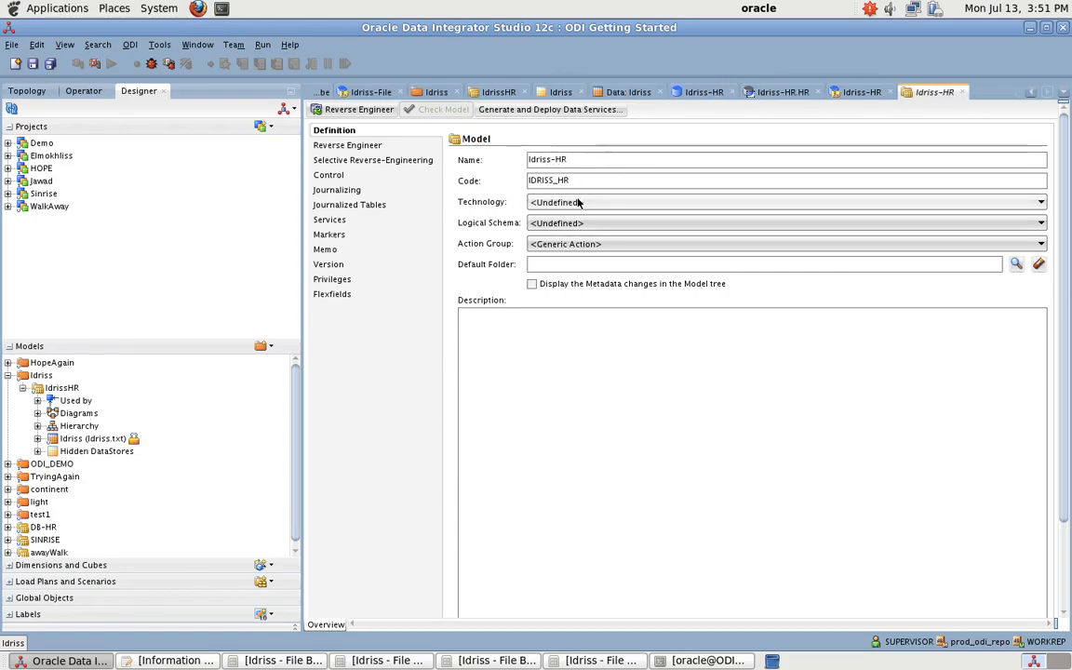
# Step: Set the model's technology to Oracle and its logical schema to Idriss-HR
pyautogui.click(577, 203)
pyautogui.click(551, 252)
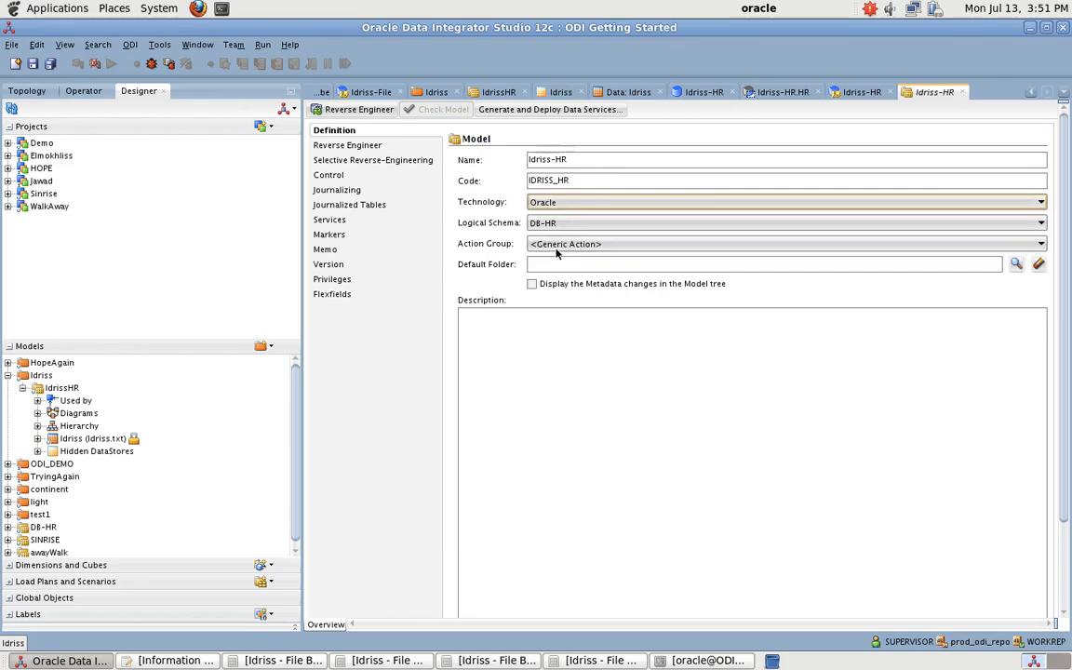
pyautogui.click(572, 223)
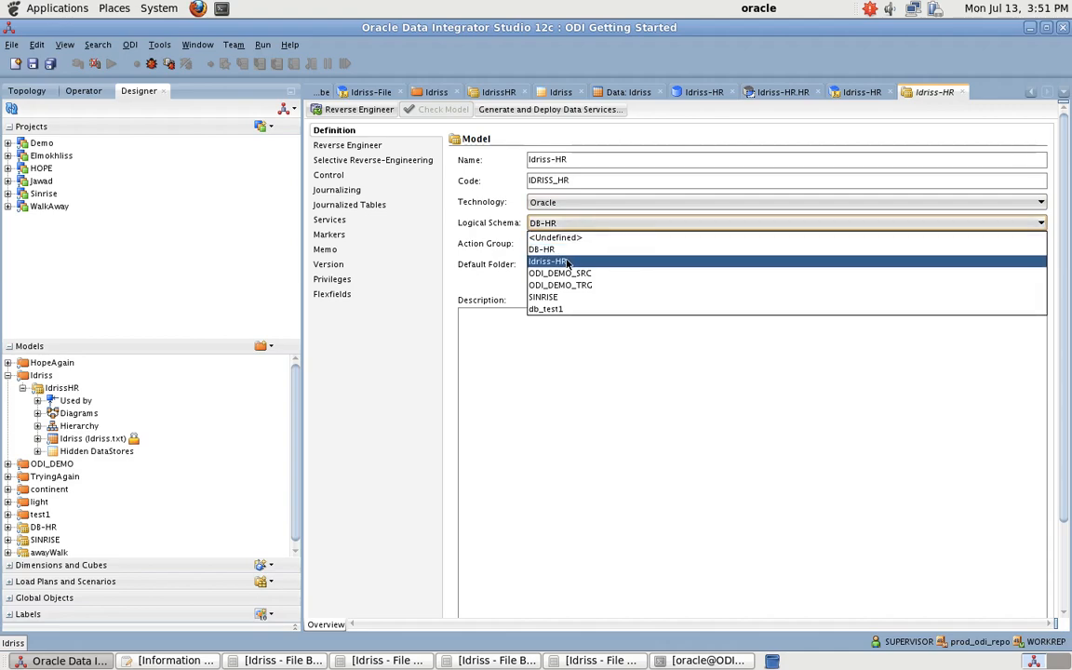
pyautogui.click(566, 262)
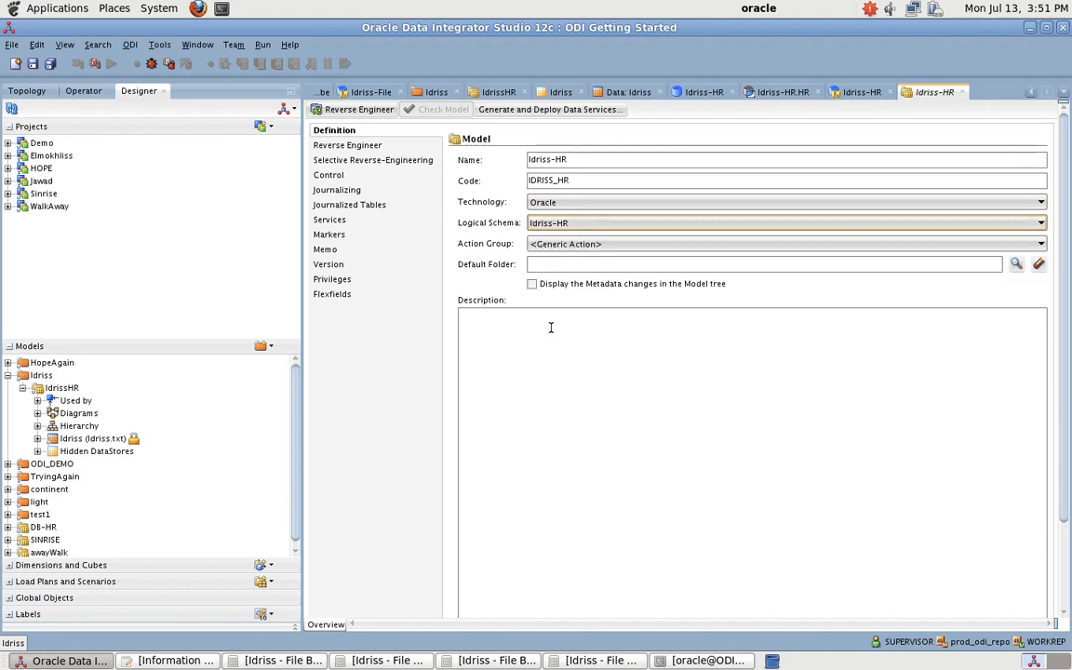
# Step: Check the guide's reverse-engineering settings, then save and reverse-engineer the Idriss-HR model using the Standard method in the Global context
pyautogui.click(371, 146)
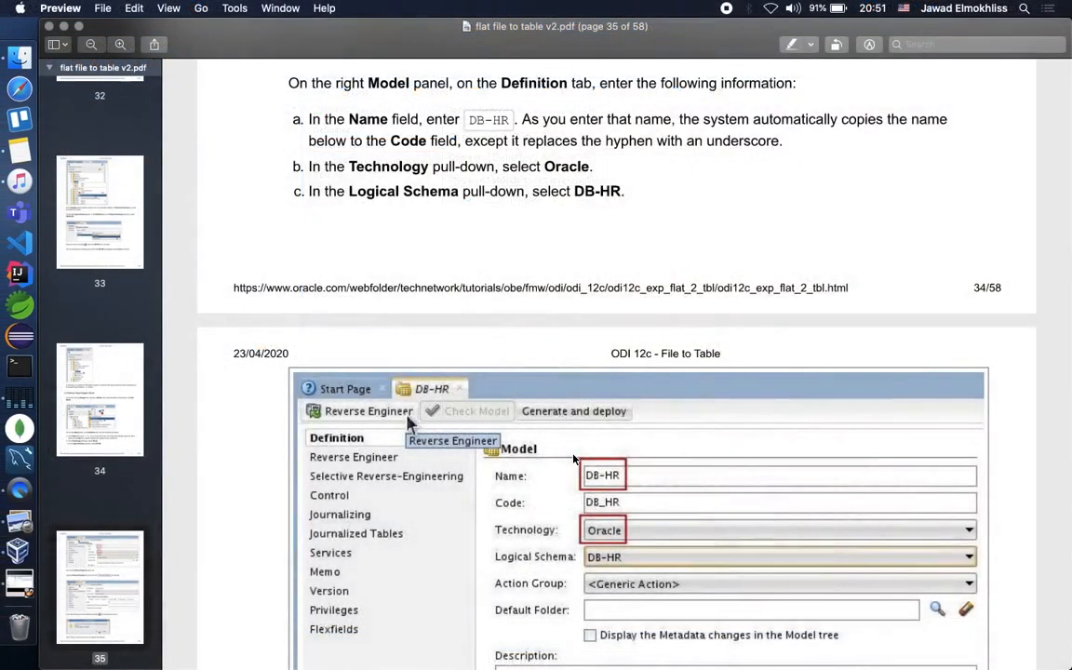
pyautogui.scroll(-10, 559, 446)
pyautogui.scroll(-2, 574, 459)
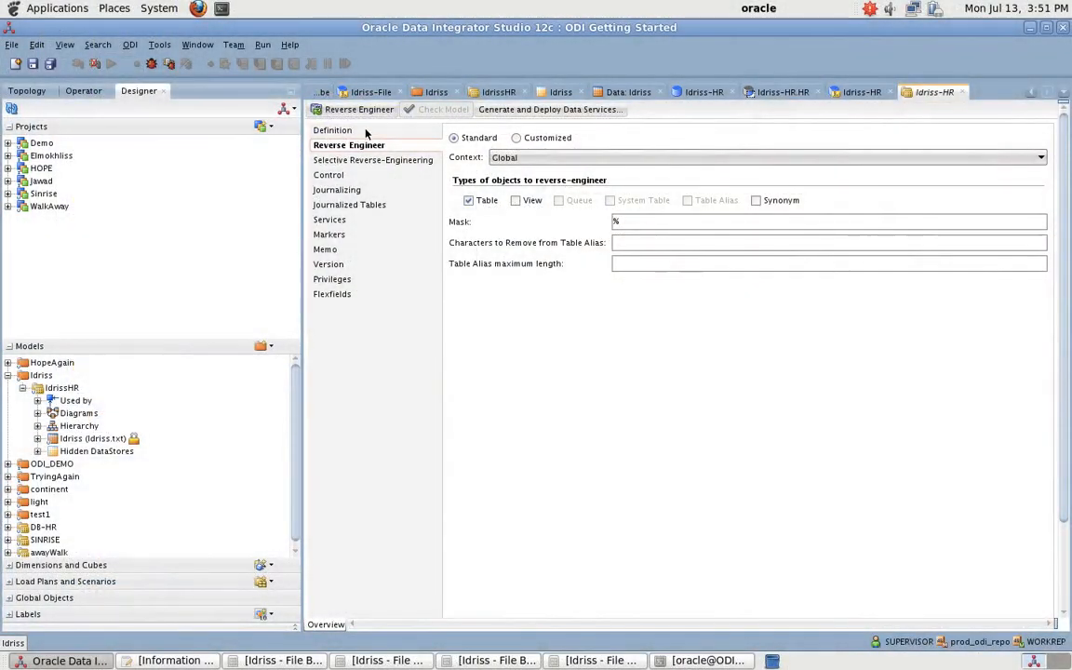
pyautogui.click(363, 109)
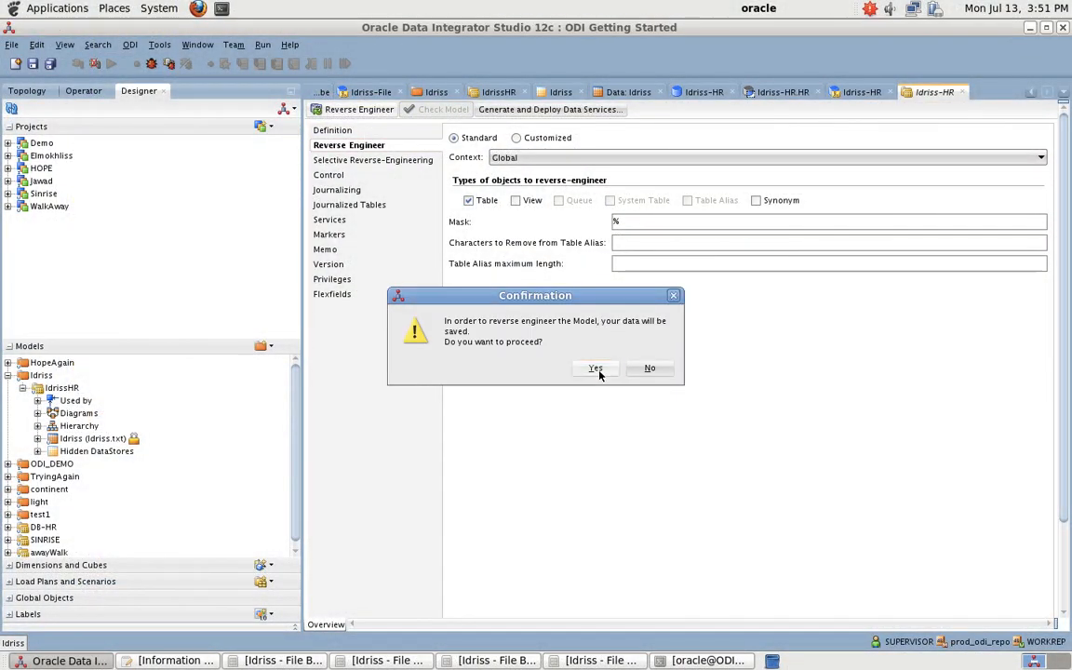
pyautogui.click(597, 372)
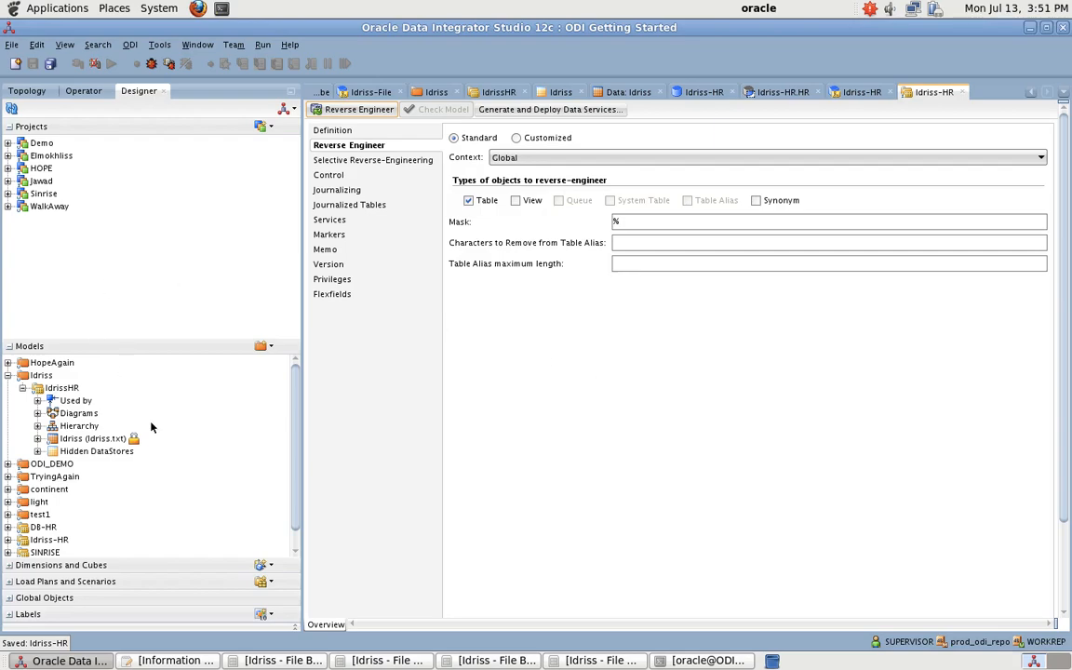
# Step: Examine the Idriss model folder and its Idriss.txt datastore against the guide's description of the reverse-engineering result
pyautogui.click(100, 442)
pyautogui.rightClick(101, 442)
pyautogui.click(71, 440)
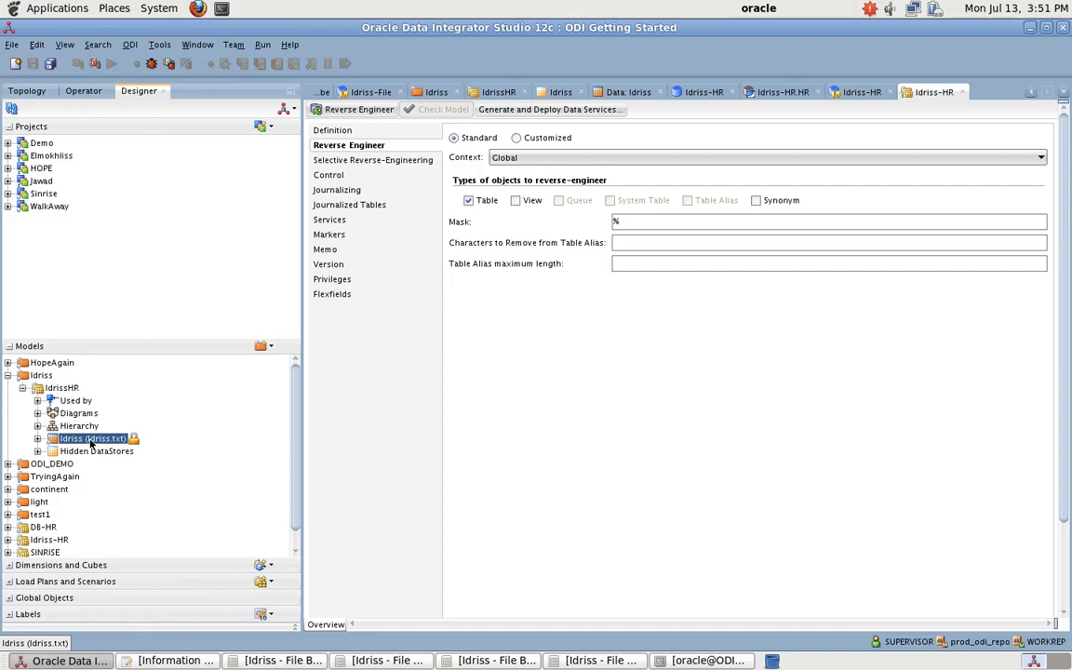
pyautogui.rightClick(91, 444)
pyautogui.click(83, 443)
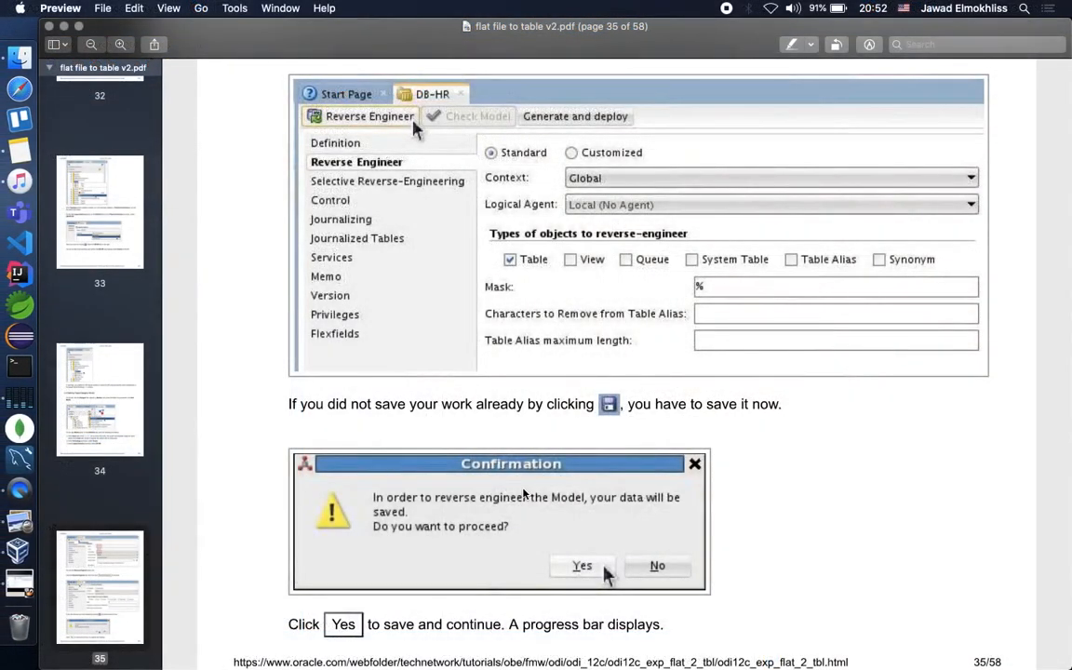
pyautogui.scroll(-10, 523, 494)
pyautogui.scroll(-5, 524, 494)
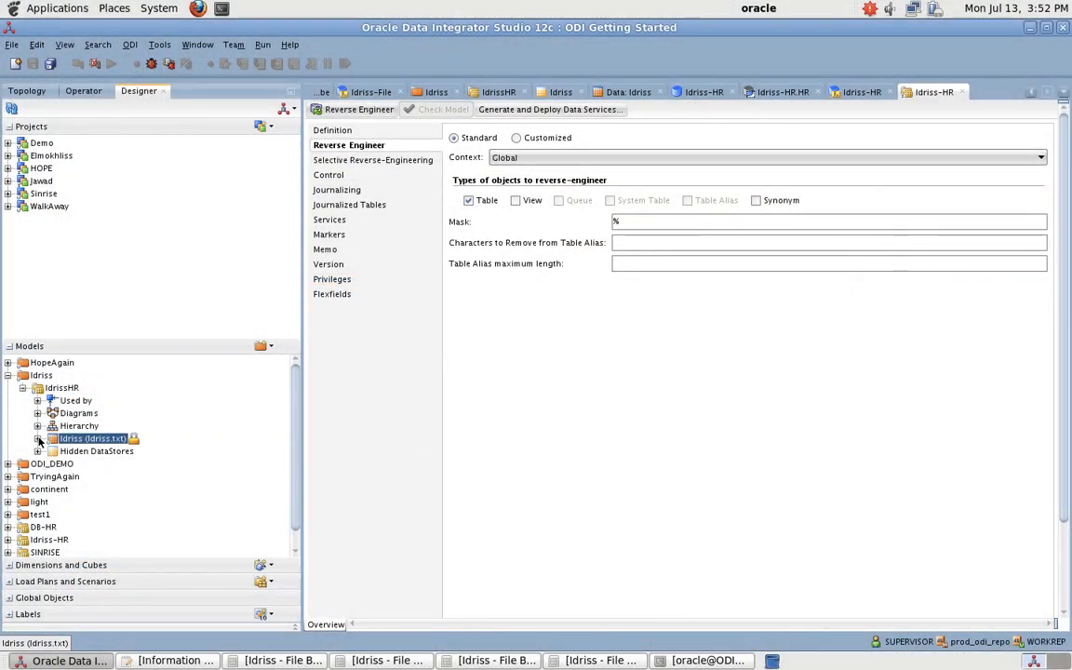
pyautogui.click(37, 438)
pyautogui.click(37, 439)
pyautogui.click(13, 377)
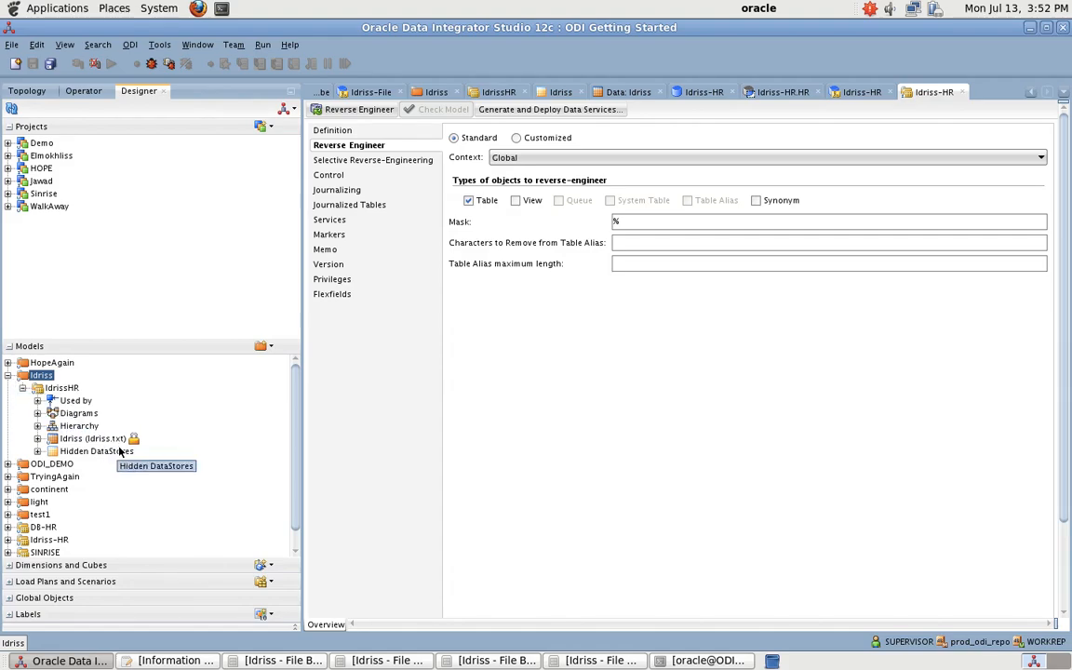
pyautogui.click(10, 375)
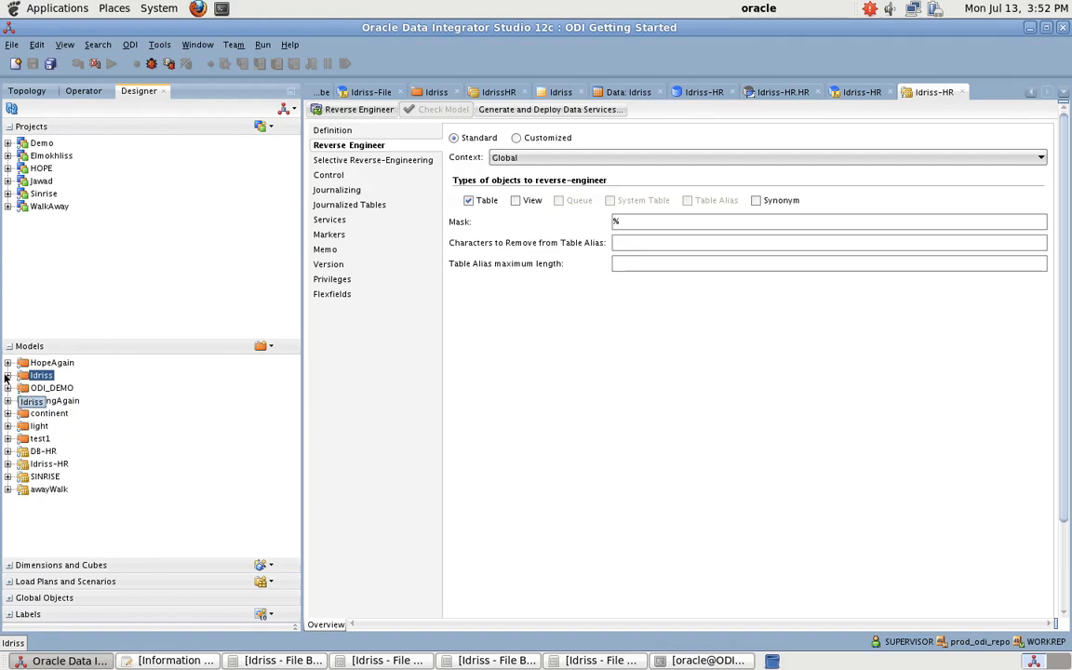
pyautogui.click(7, 376)
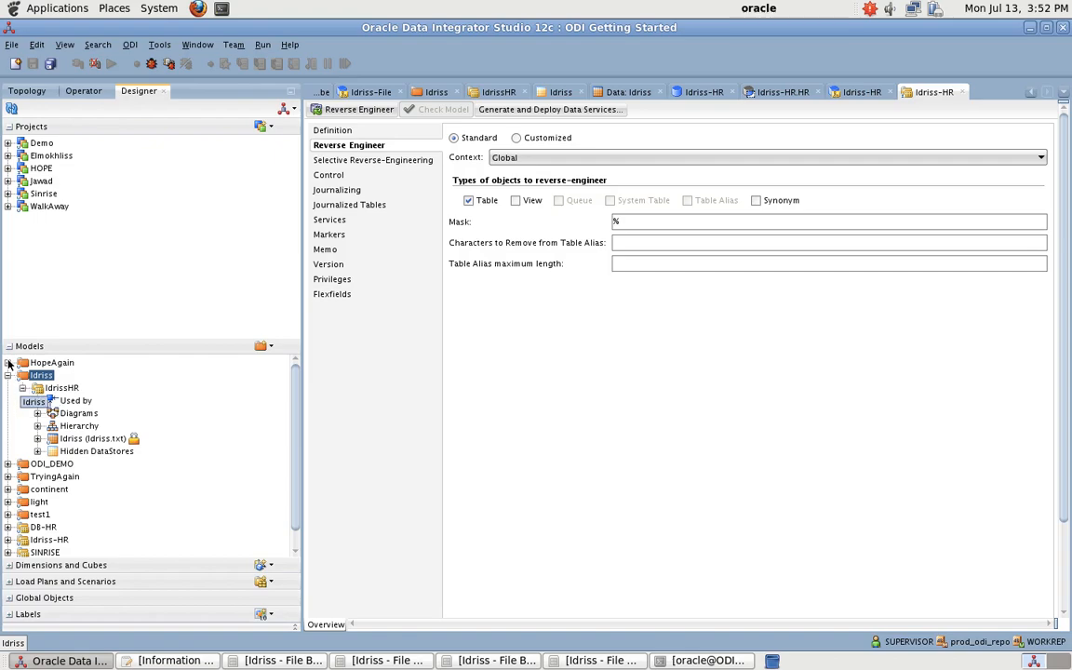
# Step: Look through the HopeAgain, ODI_DEMO, continent, light and test1 model folders and locate the DB-HR model
pyautogui.click(8, 363)
pyautogui.click(9, 363)
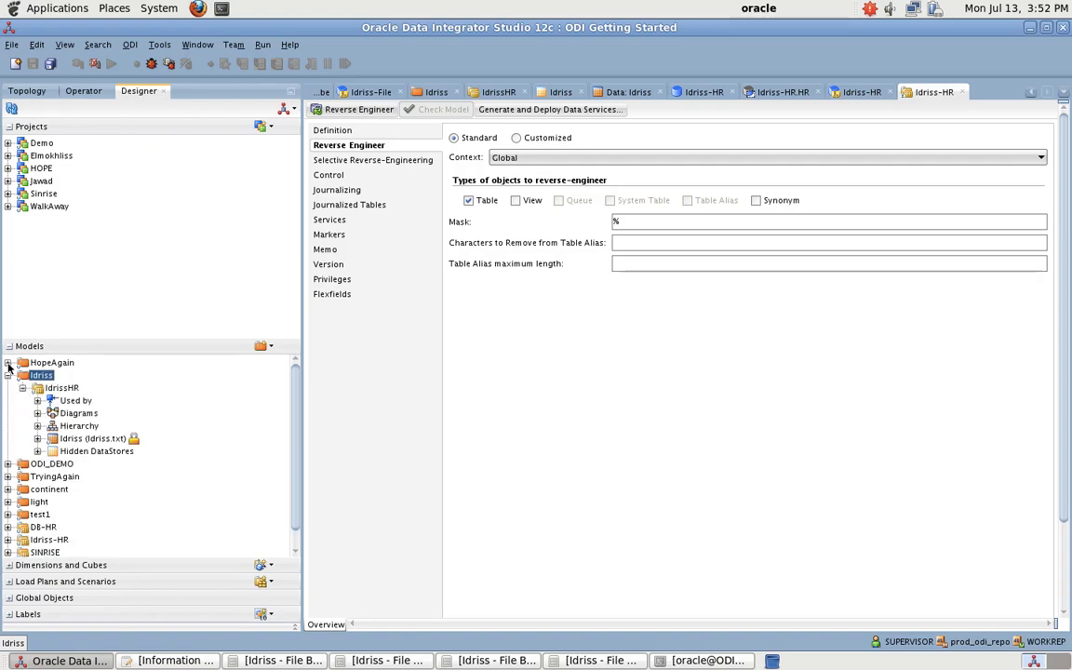
pyautogui.click(8, 464)
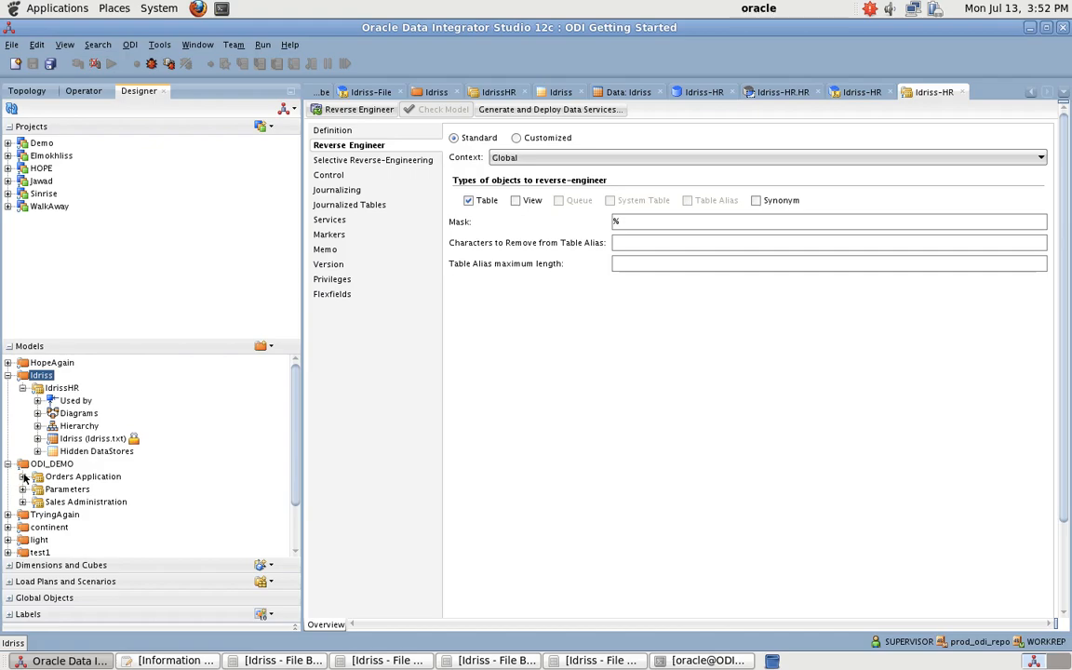
pyautogui.scroll(-1, 9, 475)
pyautogui.scroll(-1, 11, 480)
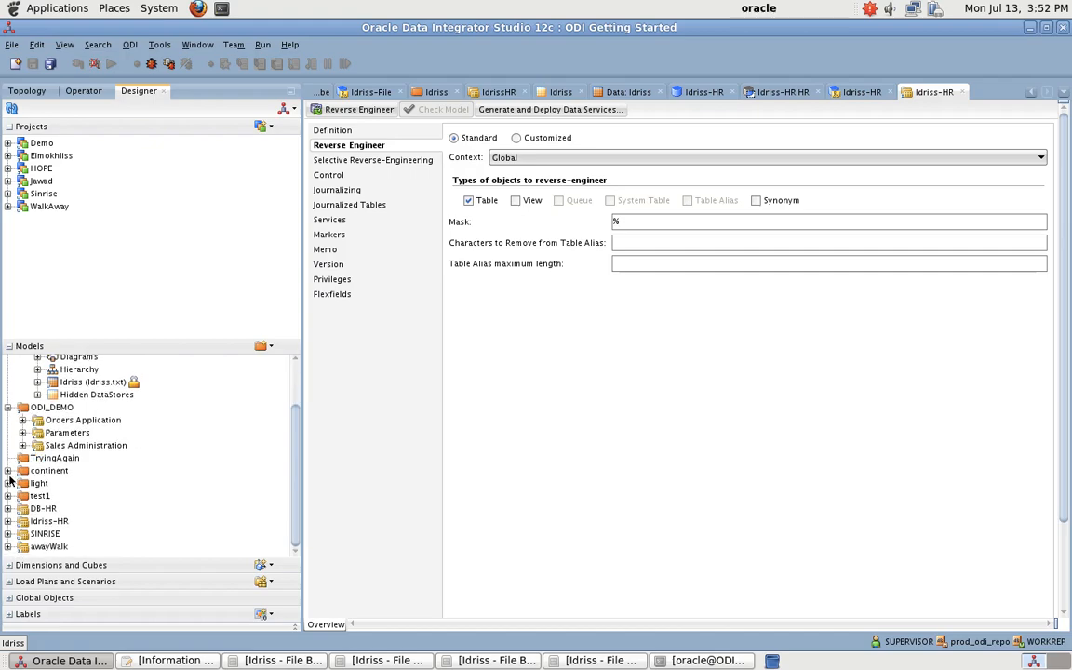
pyautogui.click(8, 471)
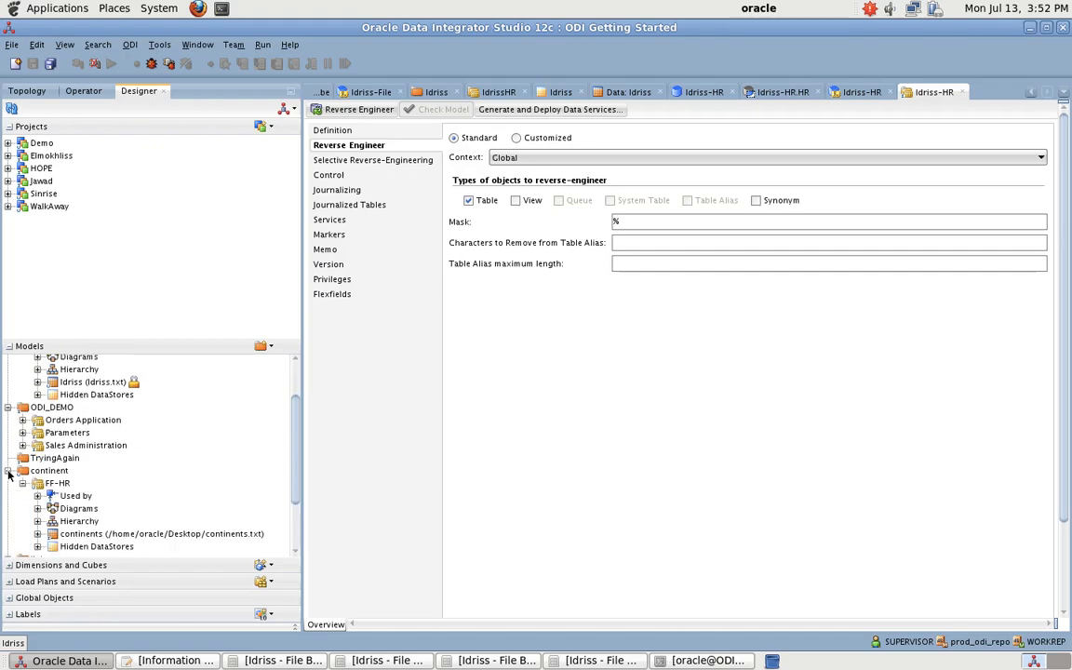
pyautogui.scroll(-2, 147, 482)
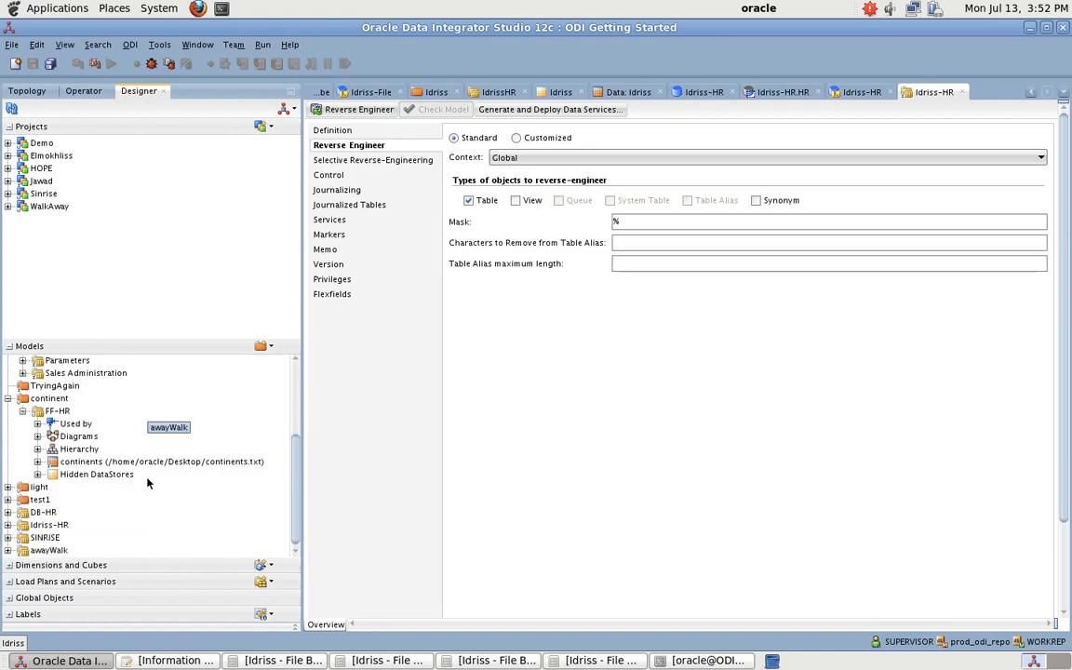
pyautogui.click(9, 486)
pyautogui.scroll(-1, 124, 475)
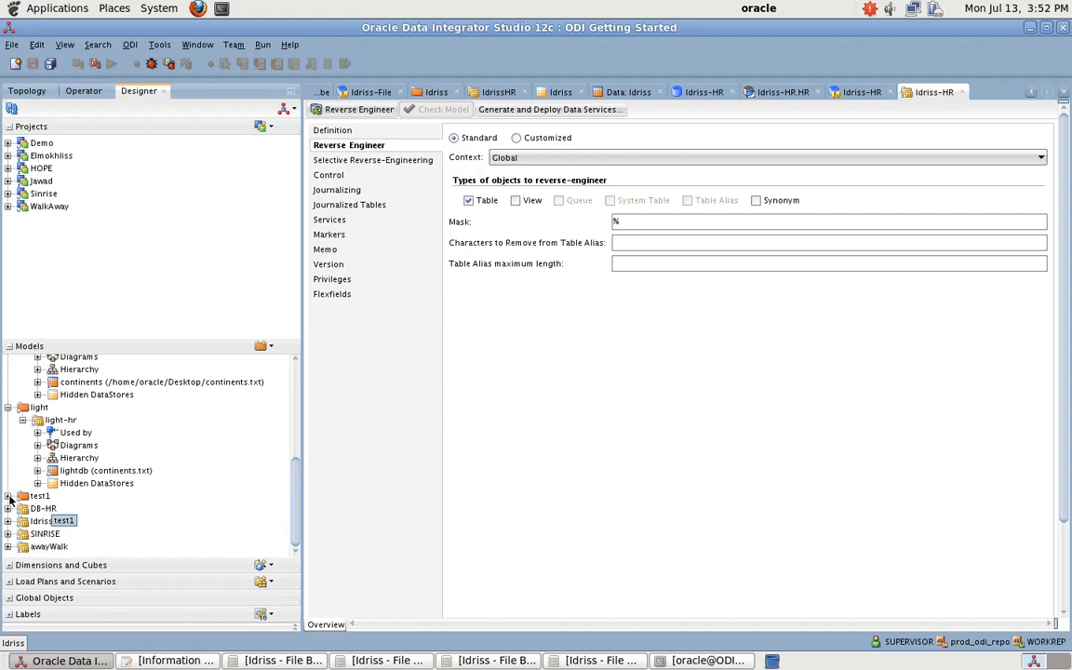
pyautogui.click(9, 497)
pyautogui.scroll(-2, 110, 505)
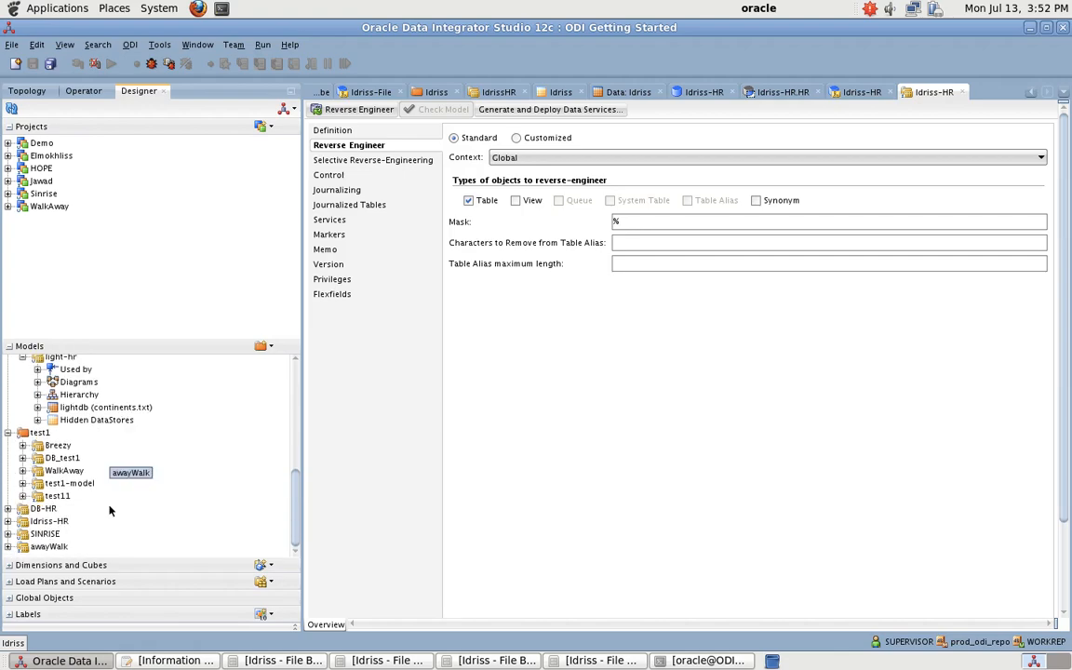
pyautogui.click(42, 509)
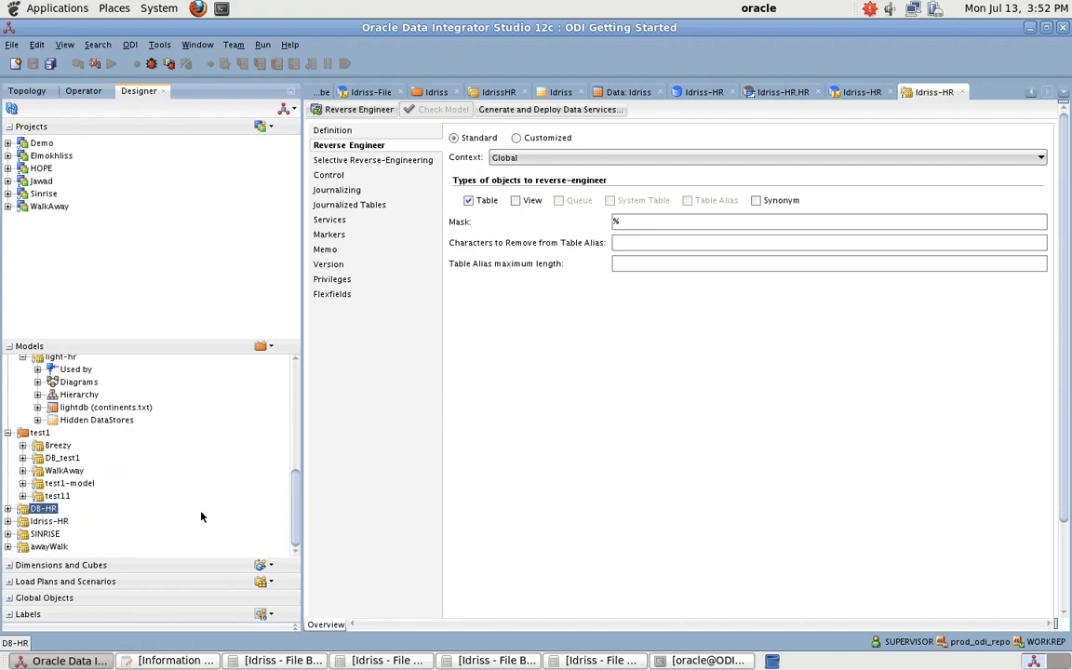
# Step: Expand the DB-HR and Idriss-HR models to examine the tables each one contains
pyautogui.click(8, 510)
pyautogui.scroll(-1, 127, 490)
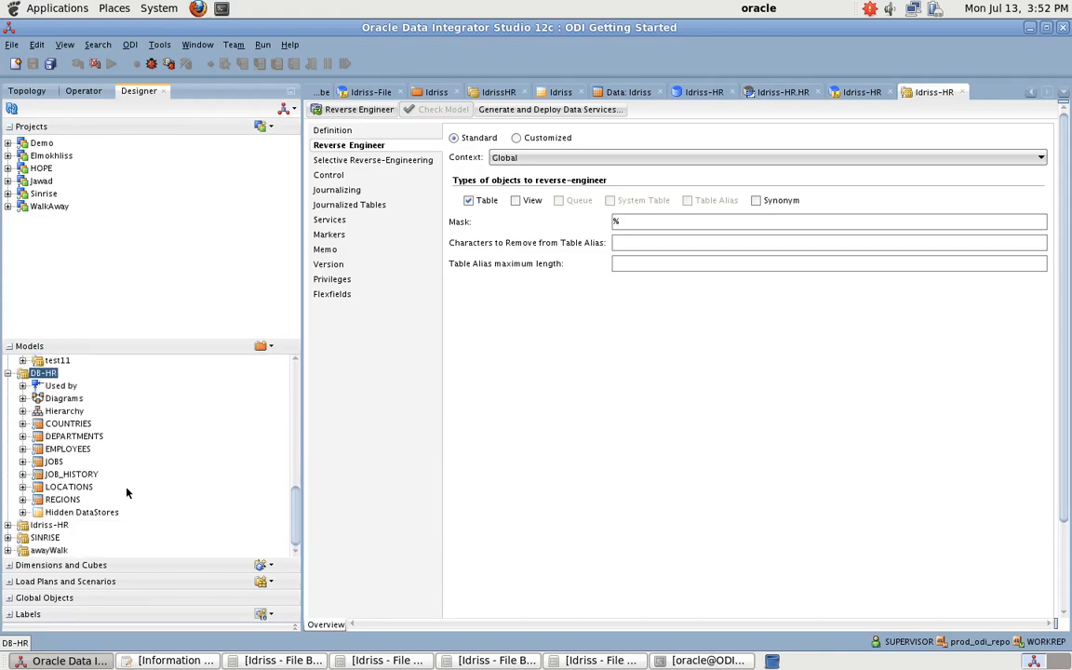
pyautogui.click(8, 526)
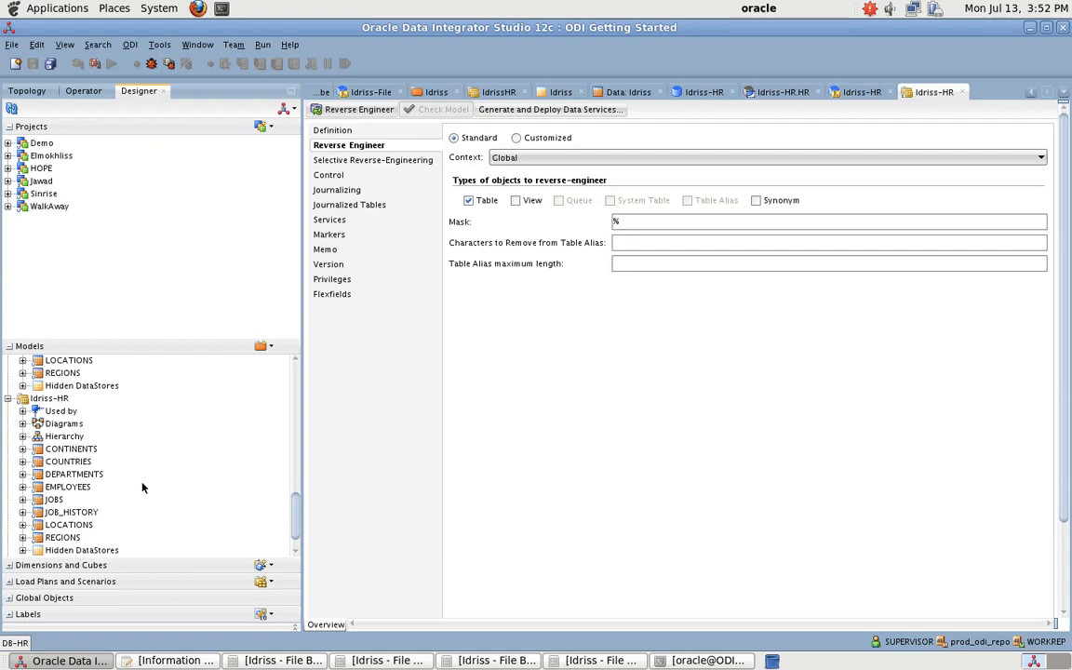
# Step: Check the guide's model test and view the data of the CONTINENTS table in the Idriss-HR model
pyautogui.click(72, 450)
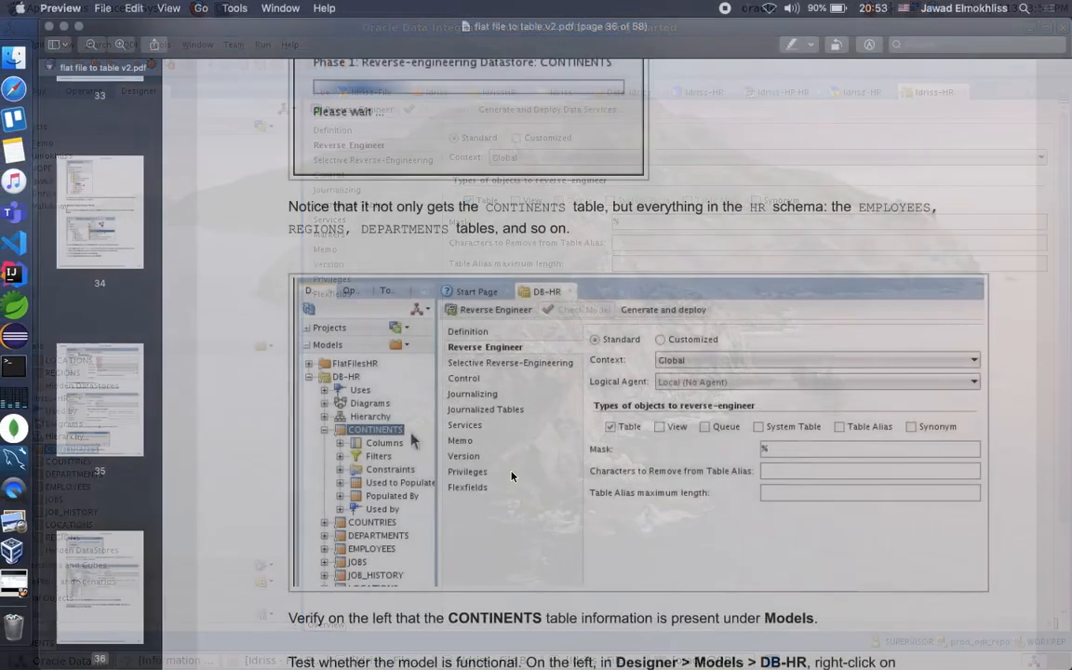
pyautogui.scroll(-5, 511, 478)
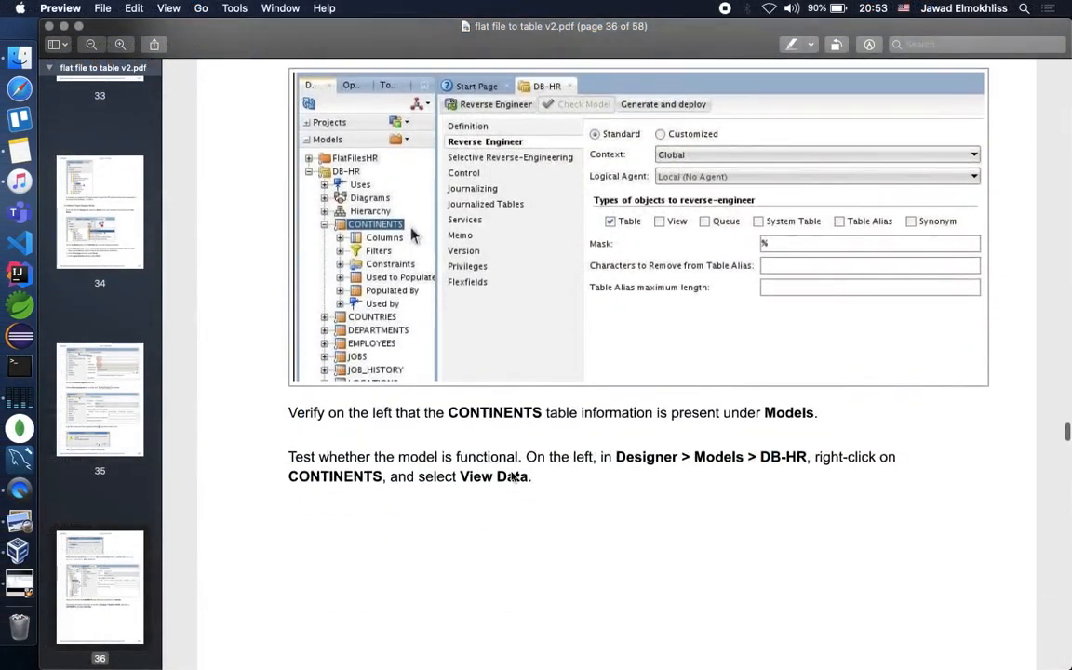
pyautogui.scroll(-10, 511, 478)
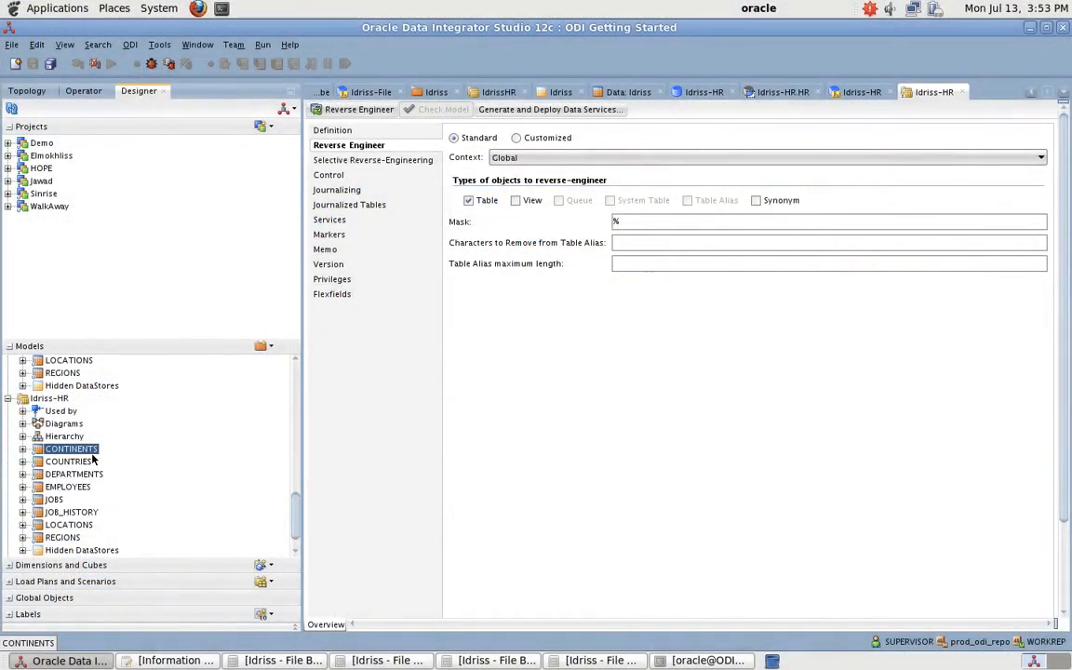
pyautogui.rightClick(96, 452)
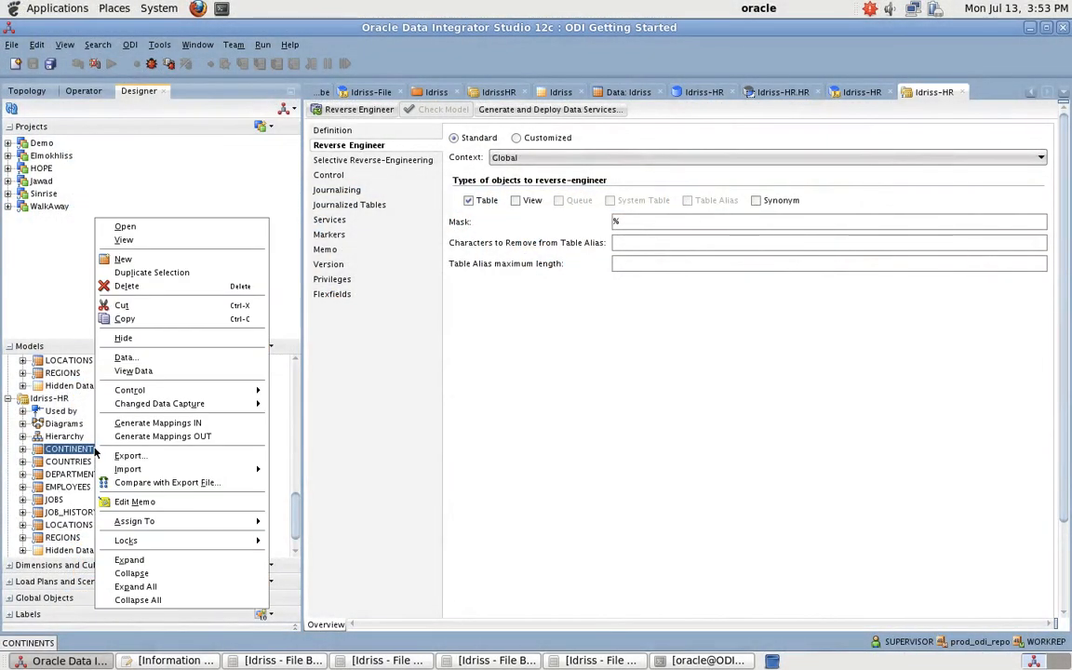
pyautogui.click(146, 372)
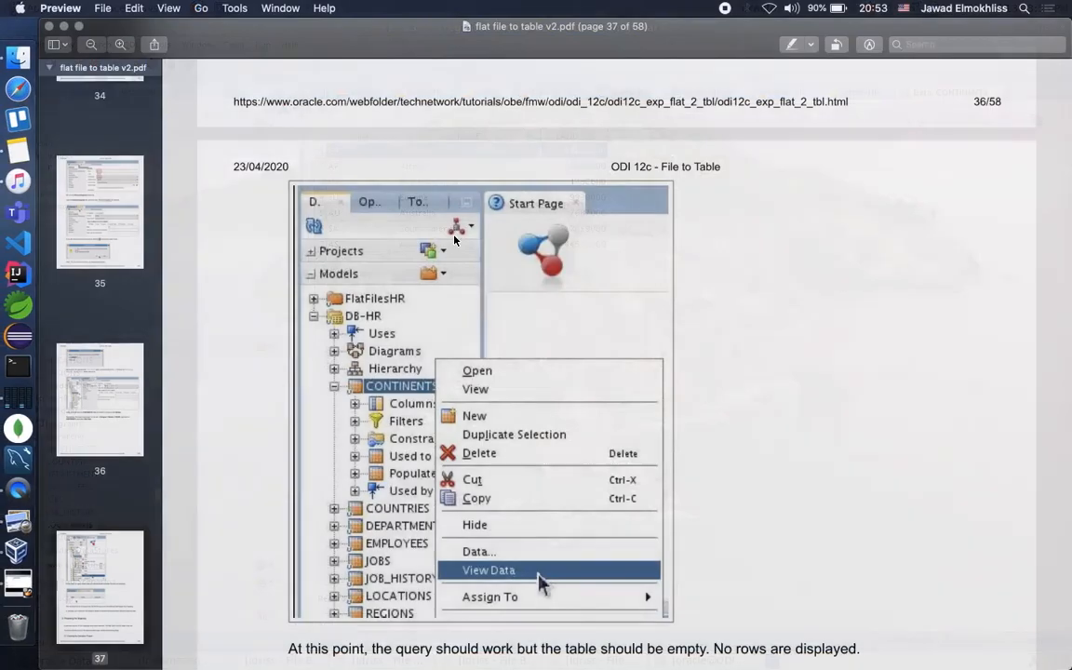
# Step: Read the guide's instructions on creating the Designer project, then create and save a new project named Idriss
pyautogui.scroll(-10, 462, 486)
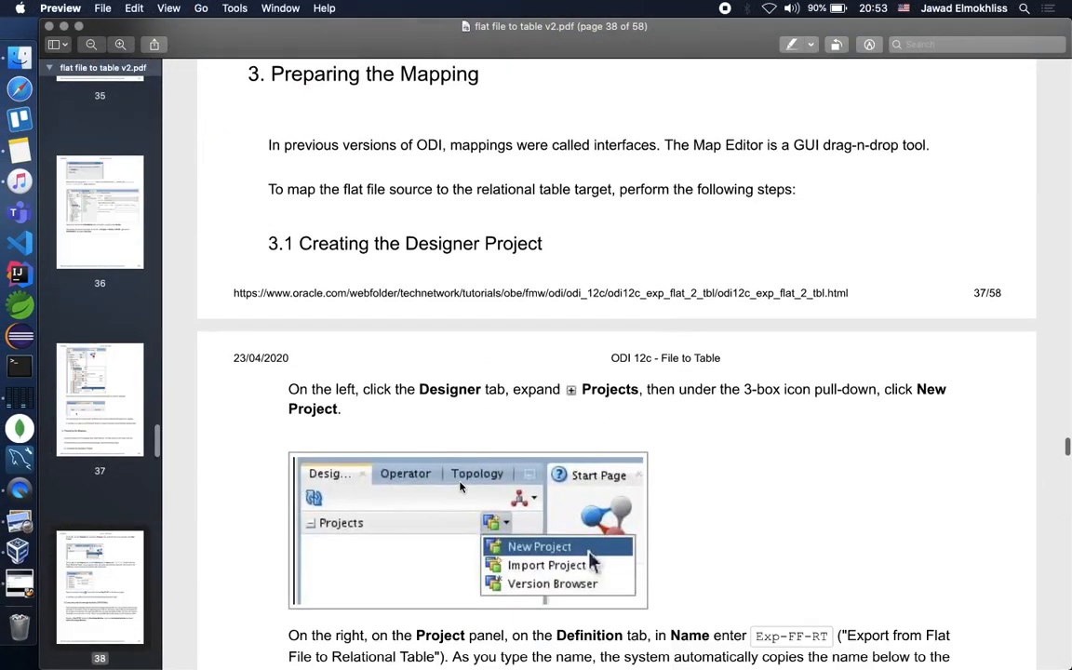
pyautogui.scroll(7, 460, 486)
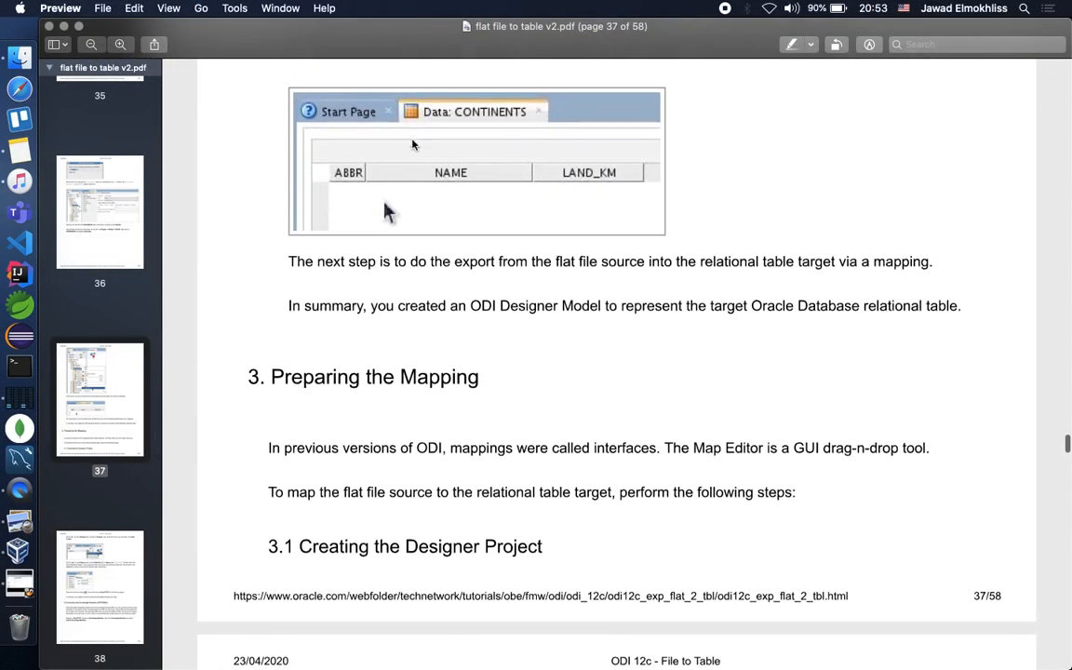
pyautogui.scroll(-5, 501, 466)
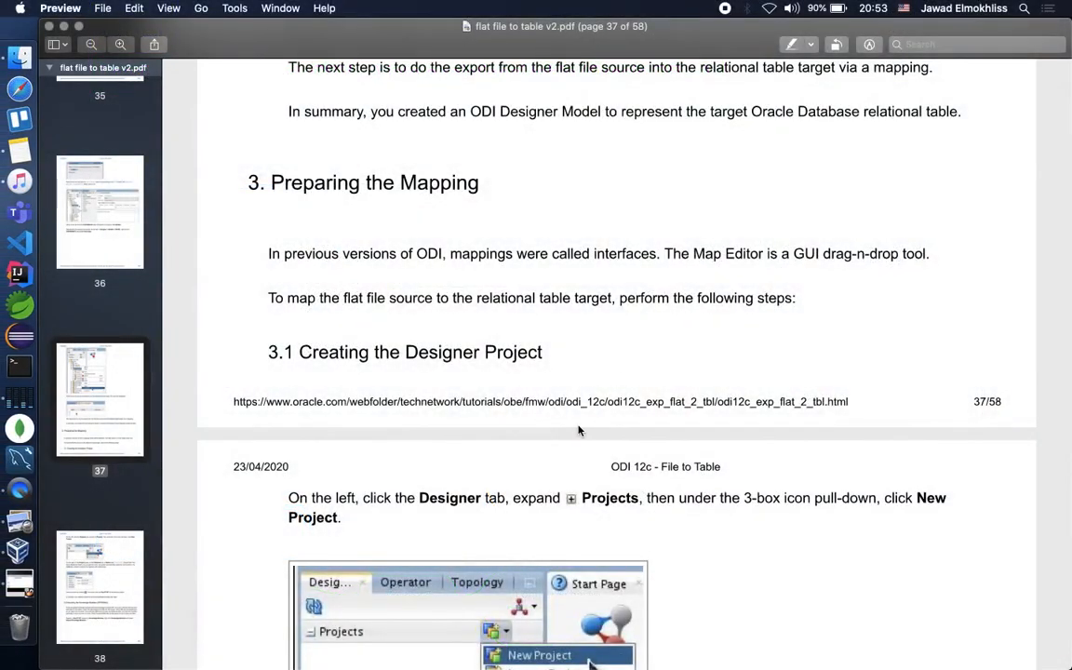
pyautogui.scroll(-3, 578, 430)
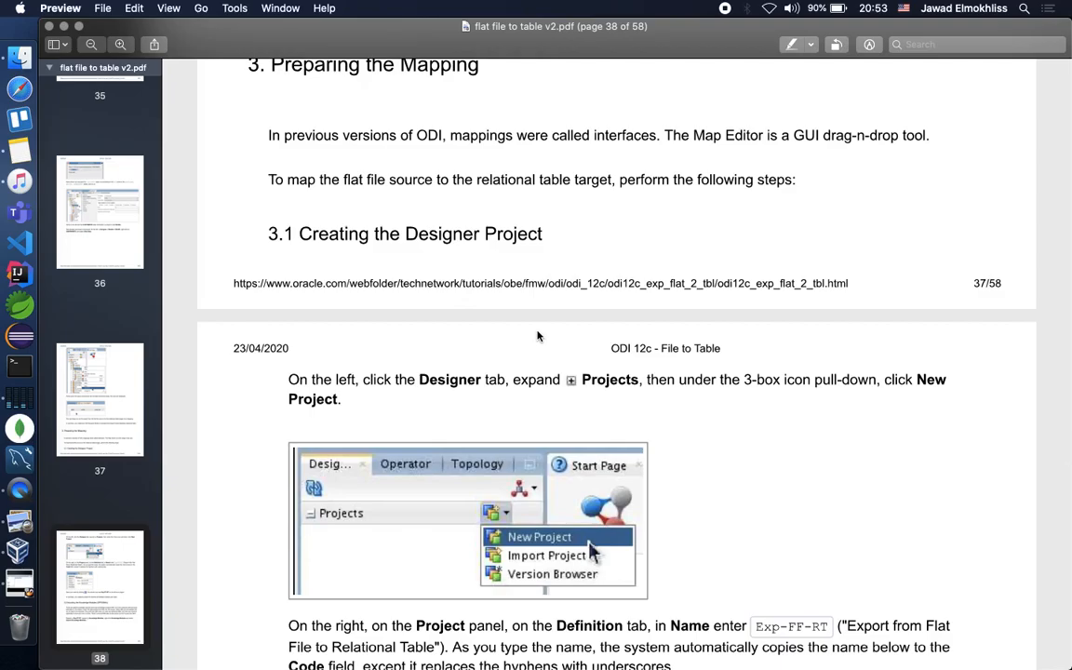
pyautogui.hotkey('ctrl', 'Right')
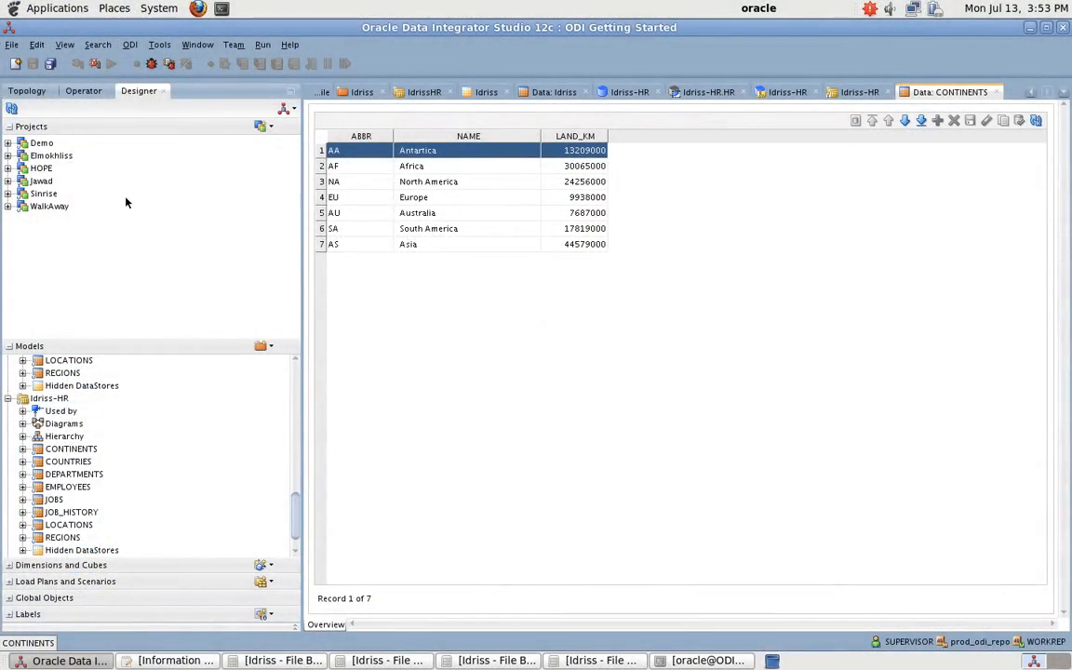
pyautogui.click(262, 126)
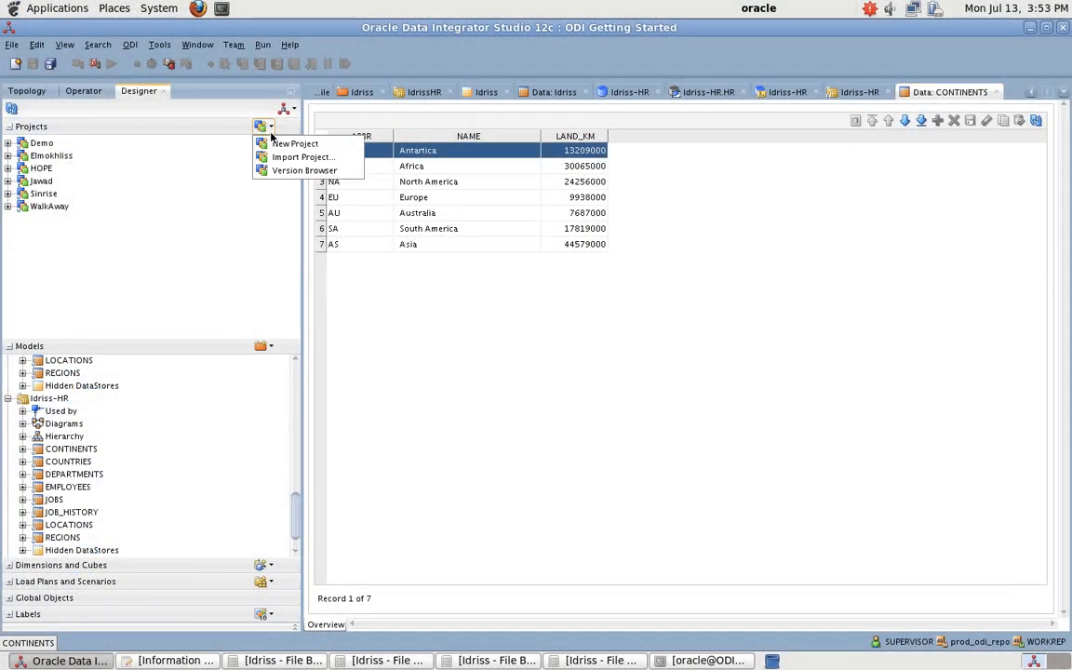
pyautogui.click(294, 144)
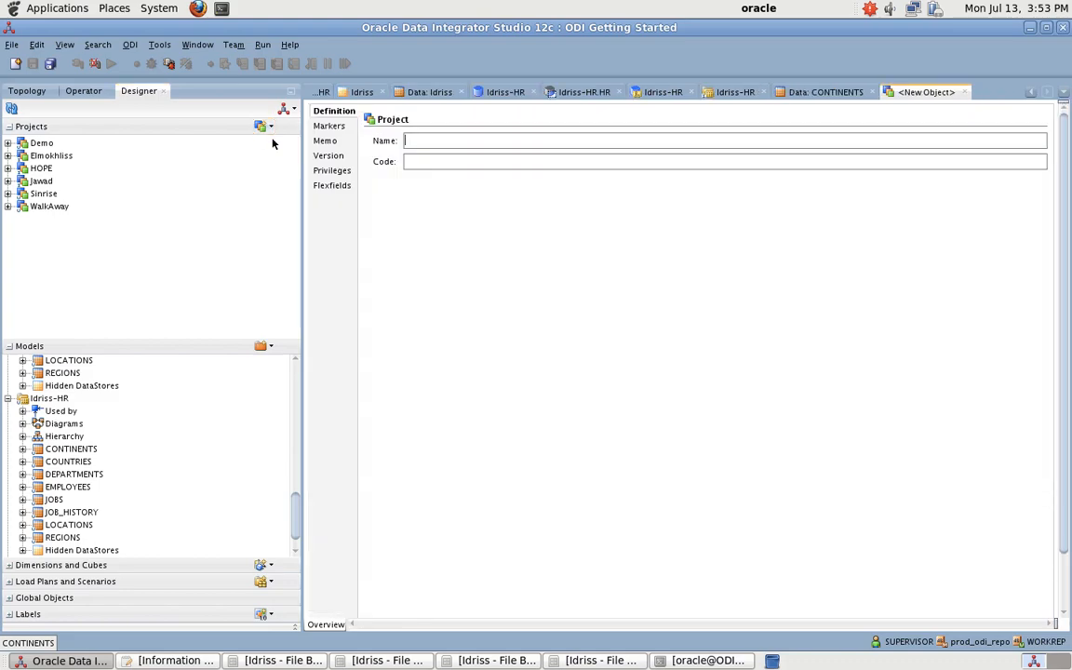
pyautogui.write('Idriss')
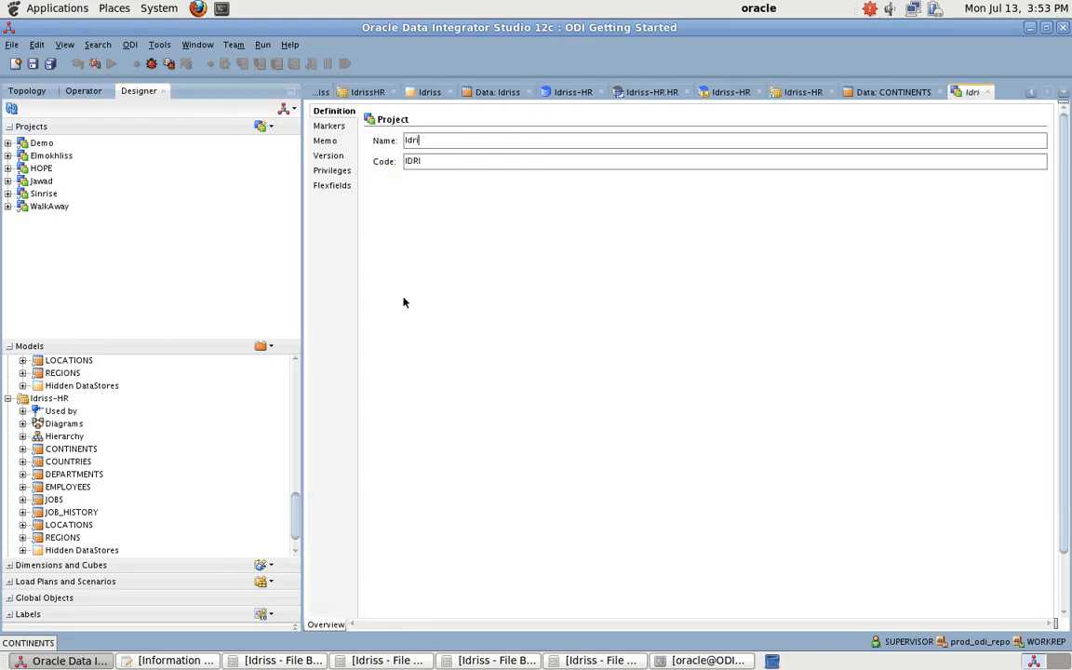
pyautogui.click(32, 63)
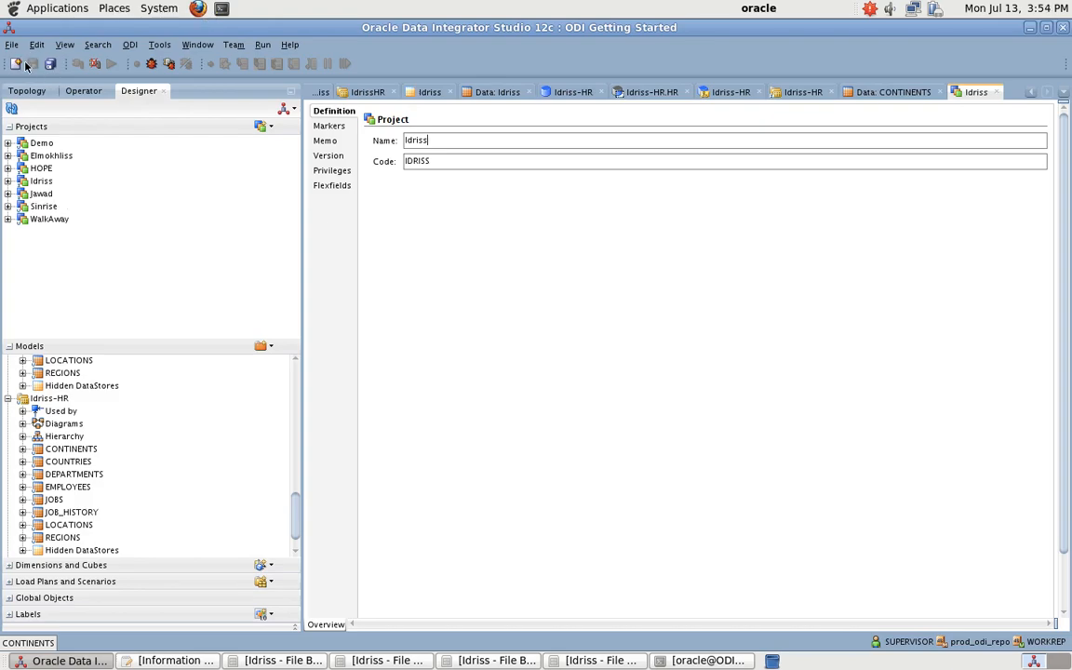
# Step: Create a mapping named Idriss with an empty dataset in the First Folder of the Idriss project
pyautogui.click(8, 182)
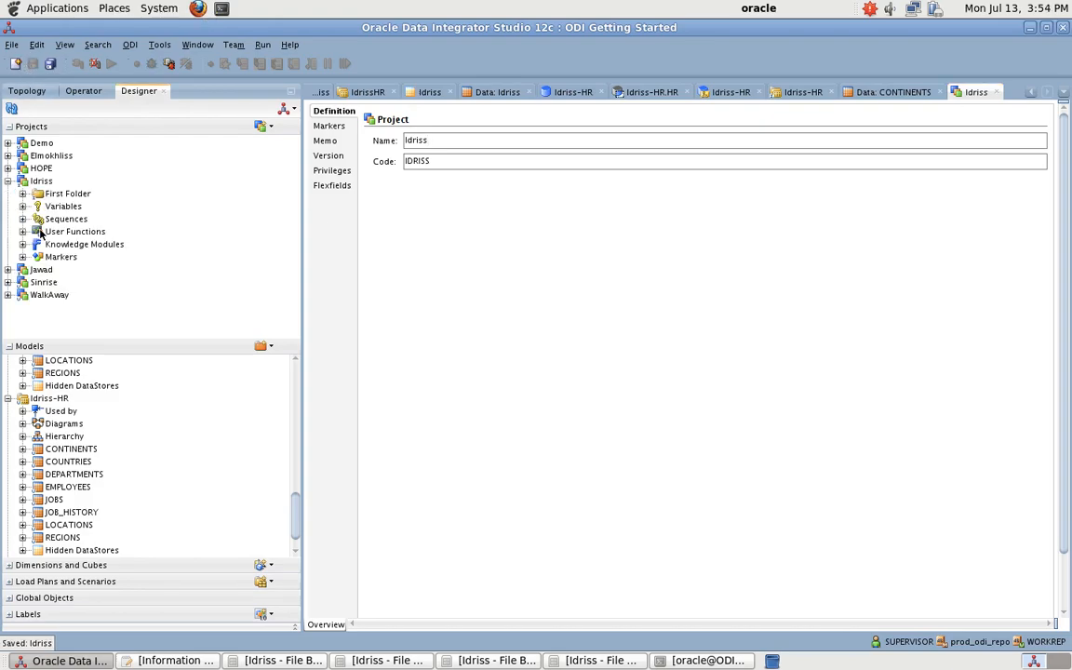
pyautogui.click(23, 193)
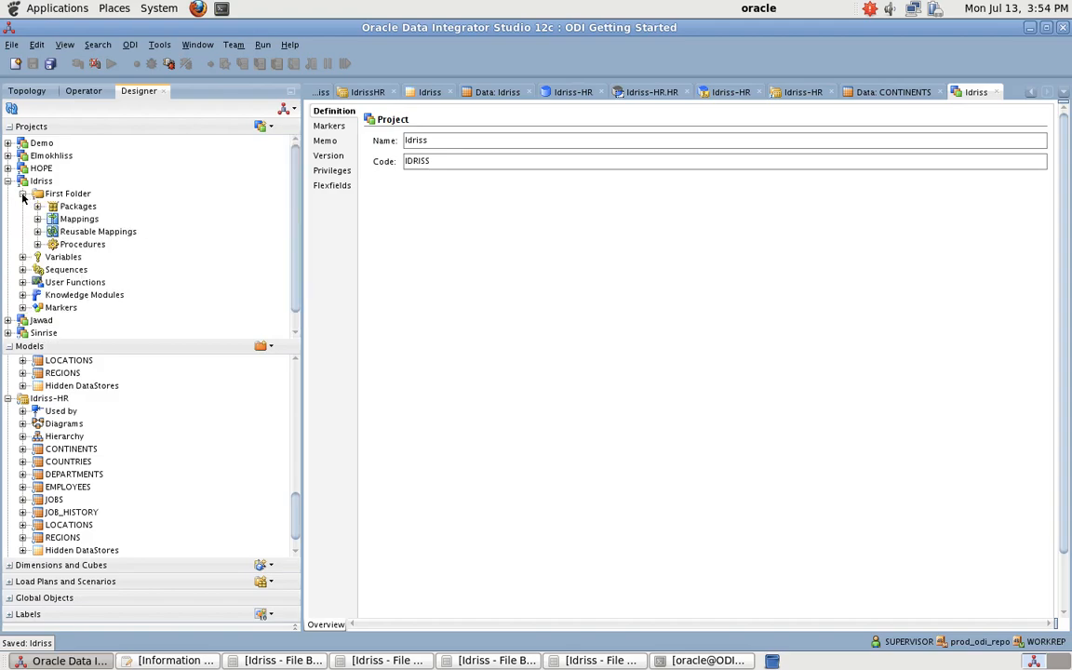
pyautogui.click(75, 219)
pyautogui.rightClick(82, 222)
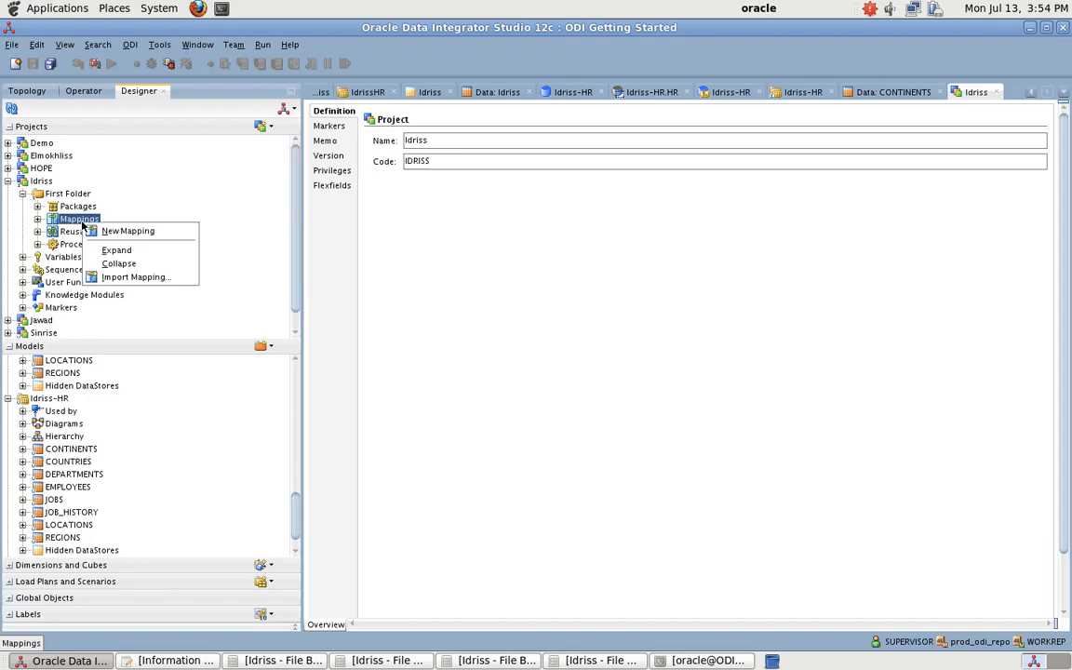
pyautogui.click(127, 230)
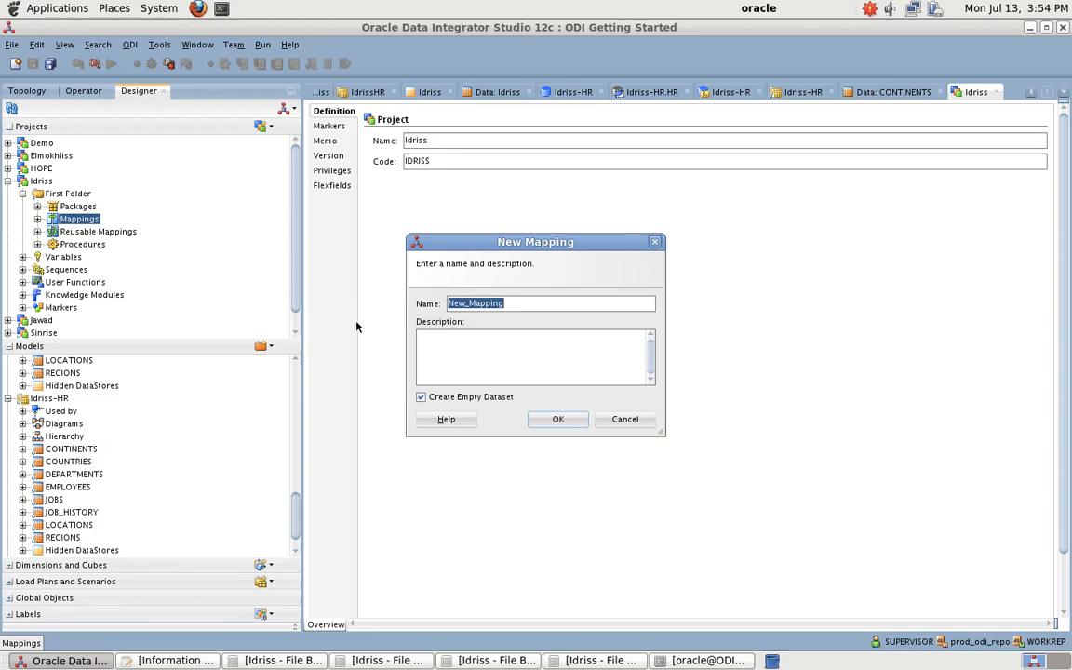
pyautogui.write('Idriss')
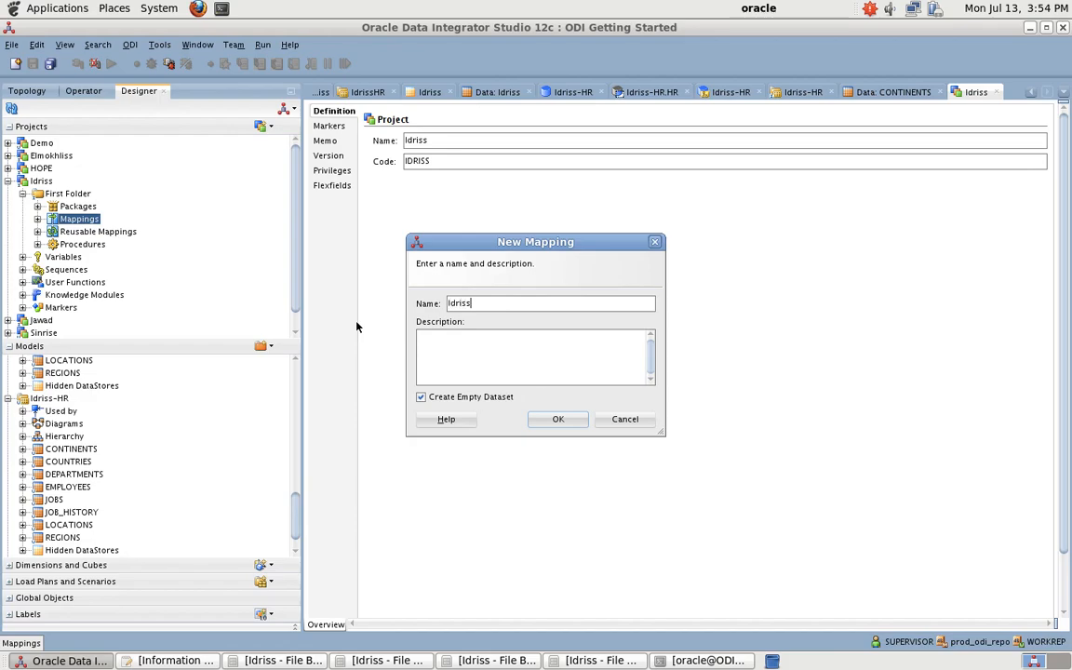
pyautogui.click(557, 419)
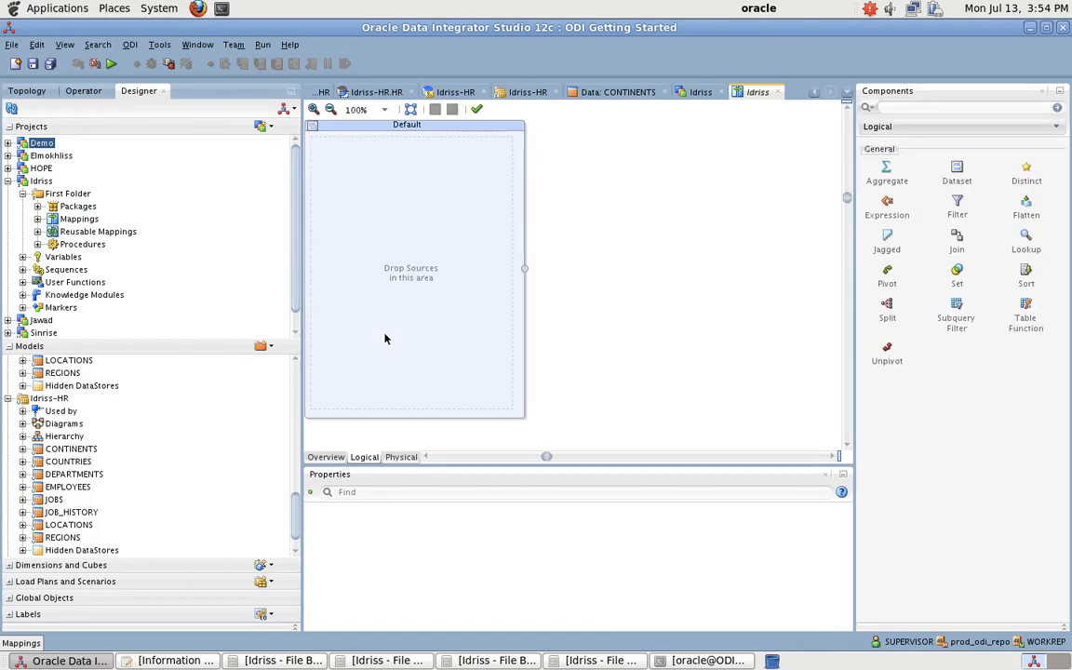
# Step: Add the Idriss.txt datastore of the IdrissHR model as a source inside the mapping's Default dataset
pyautogui.scroll(2, 67, 410)
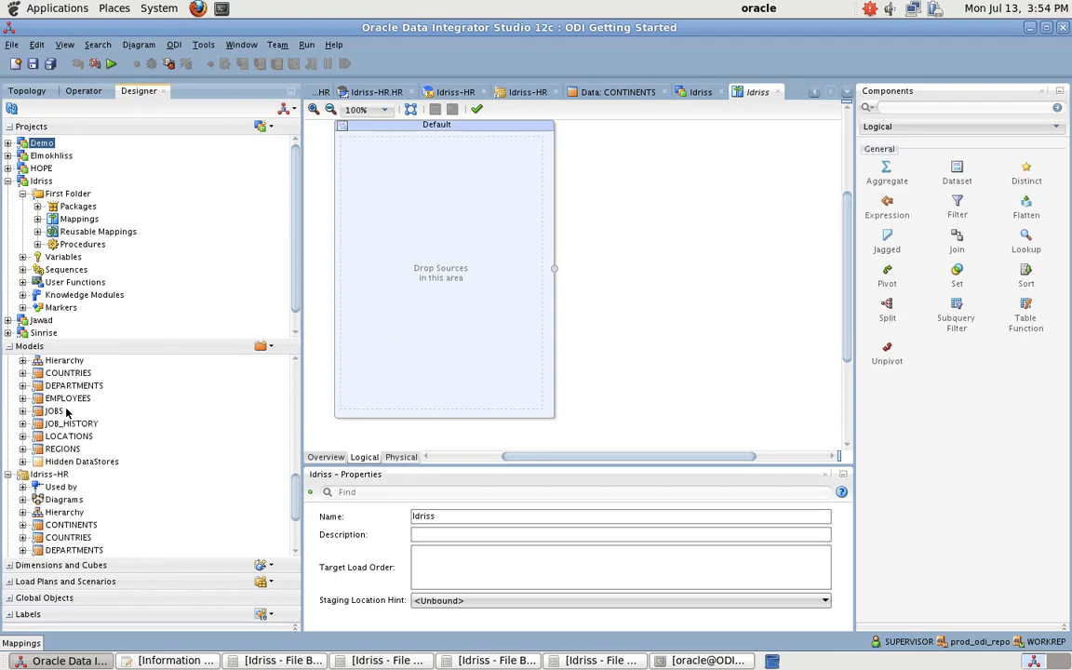
pyautogui.scroll(5, 67, 414)
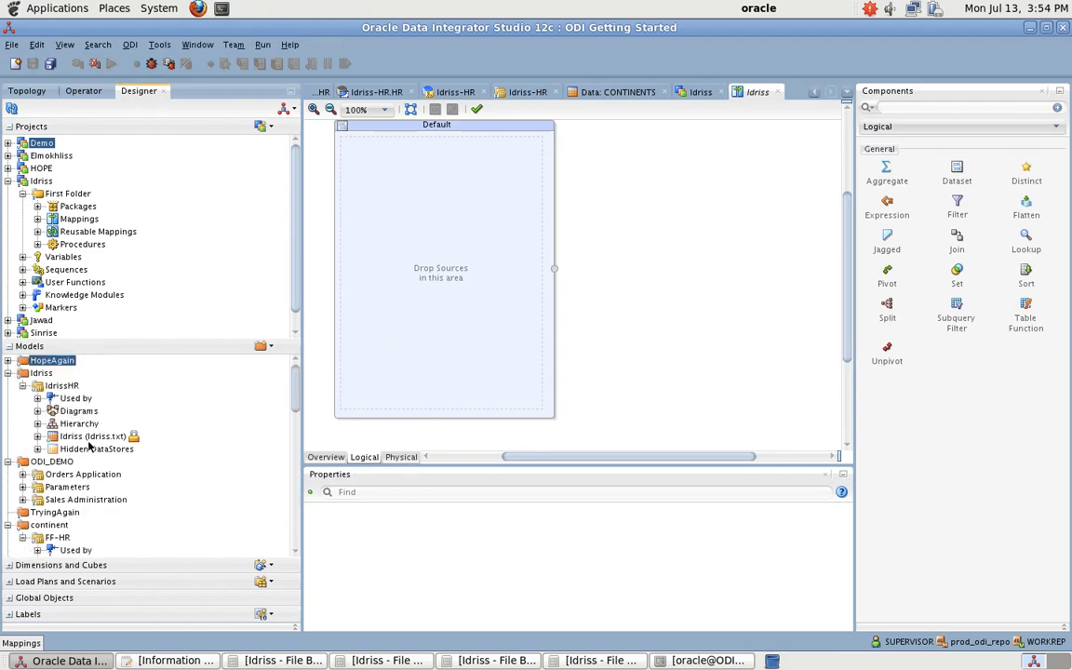
pyautogui.click(92, 437)
pyautogui.moveTo(92, 441); pyautogui.dragTo(398, 297)
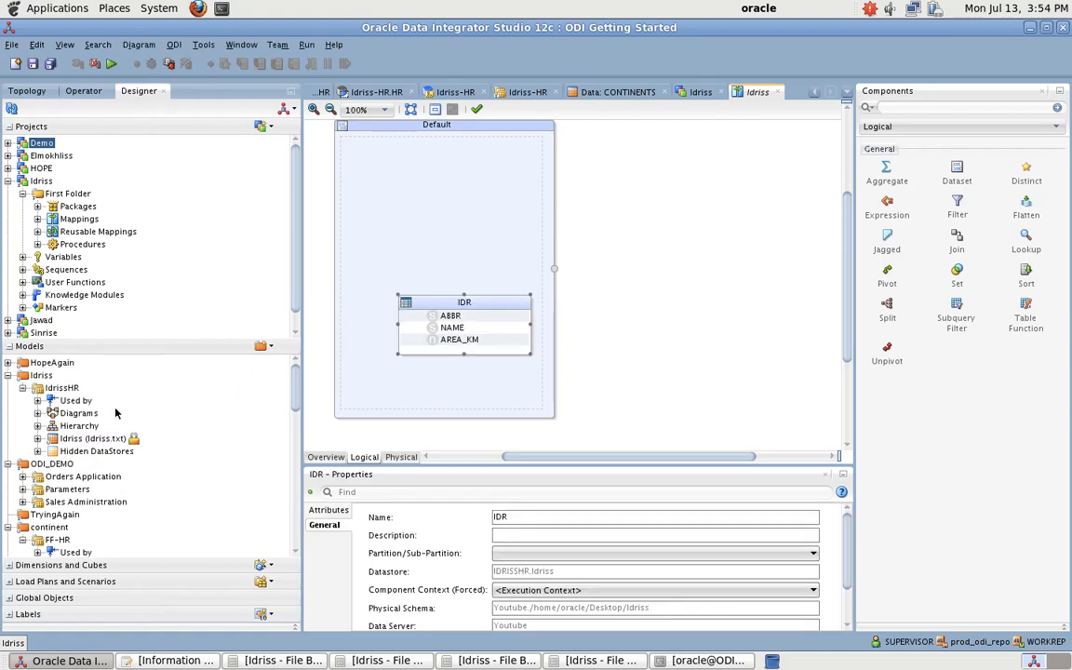
# Step: Add the Idriss-HR model's CONTINENTS table to the mapping as the target, beside the Default dataset
pyautogui.scroll(-3, 77, 429)
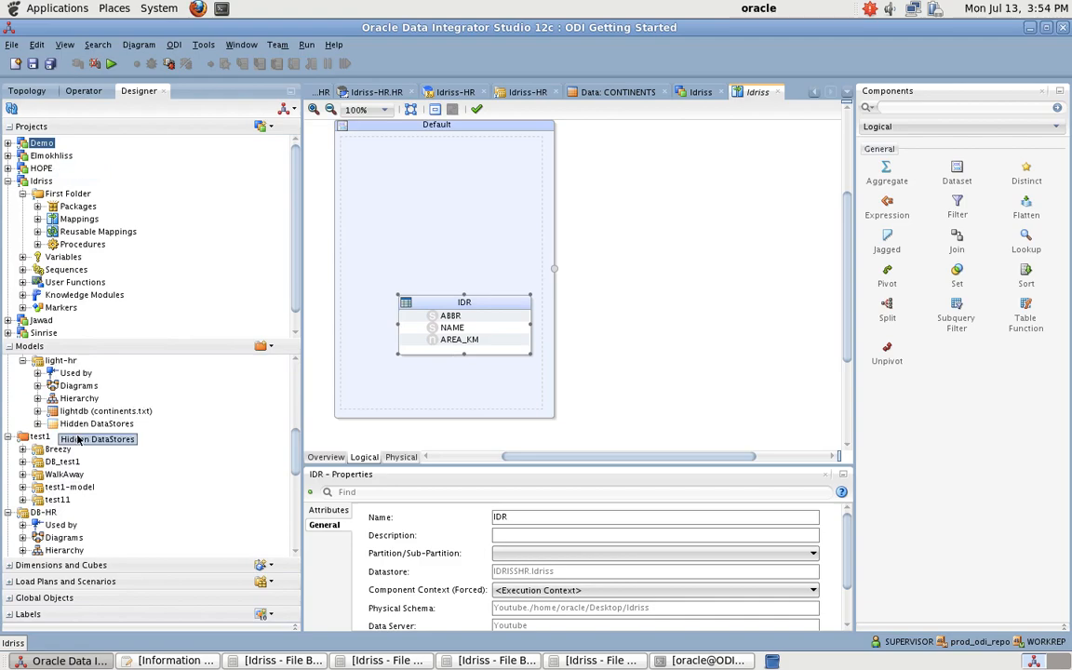
pyautogui.scroll(3, 78, 439)
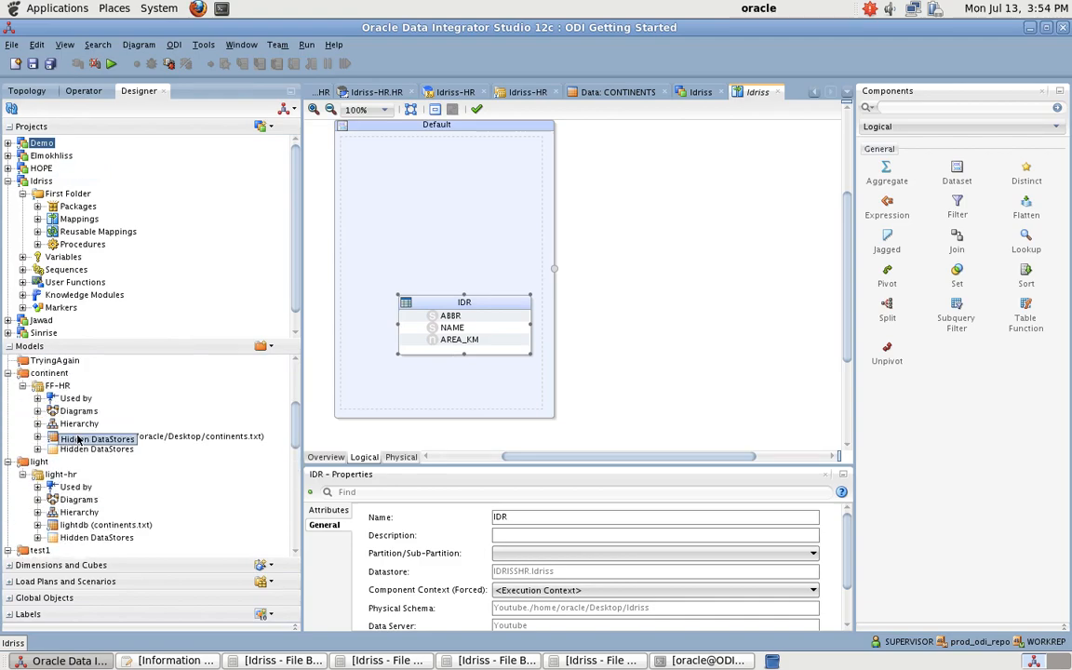
pyautogui.scroll(-5, 77, 438)
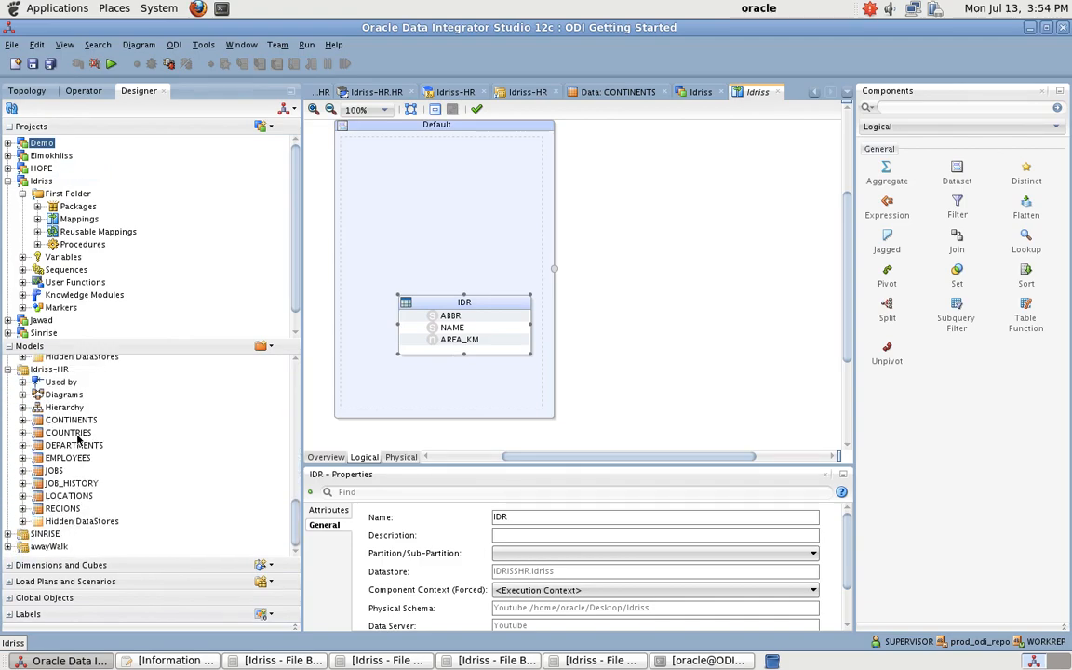
pyautogui.moveTo(75, 423); pyautogui.dragTo(621, 271)
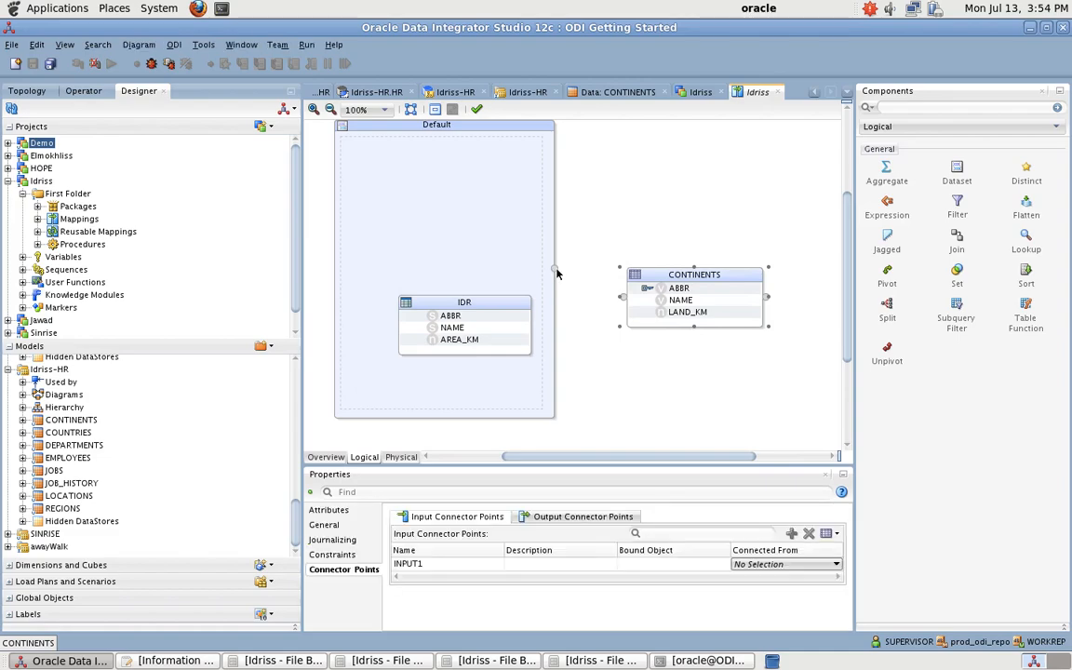
# Step: Connect the Default dataset to CONTINENTS, auto-mapping attributes by name with case ignored, and map AREA_KM to LAND_KM
pyautogui.moveTo(556, 270); pyautogui.dragTo(625, 298)
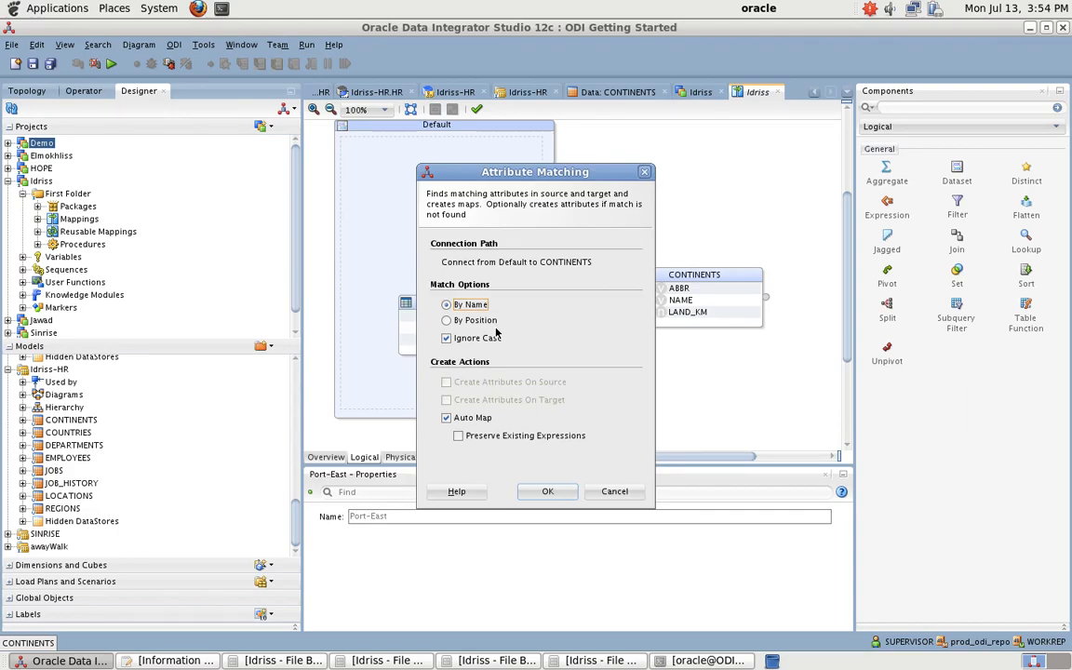
pyautogui.click(548, 492)
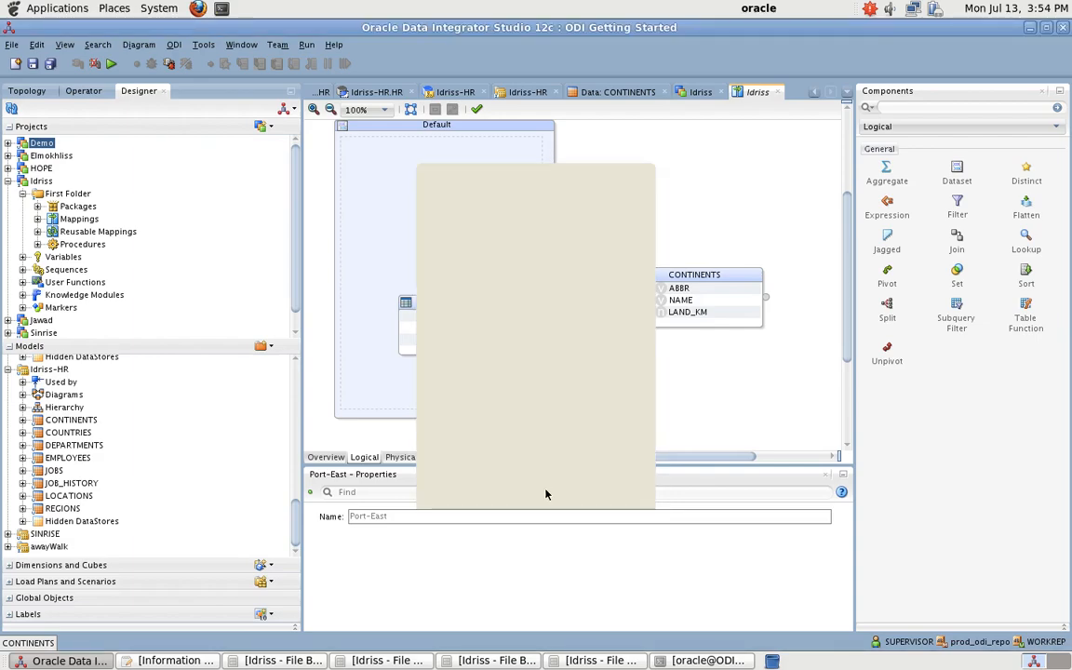
pyautogui.moveTo(519, 315); pyautogui.dragTo(641, 289)
pyautogui.moveTo(521, 327); pyautogui.dragTo(641, 299)
pyautogui.moveTo(524, 338); pyautogui.dragTo(642, 312)
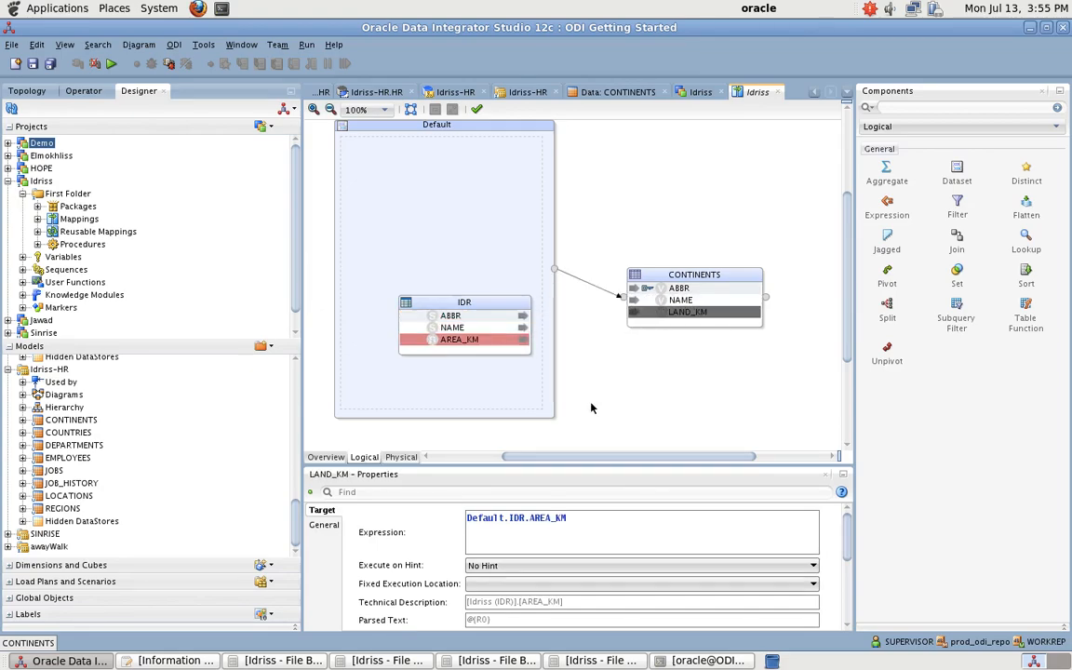
# Step: Auto-arrange the components of the logical mapping diagram, then open the mapping's physical design
pyautogui.click(623, 393)
pyautogui.click(411, 109)
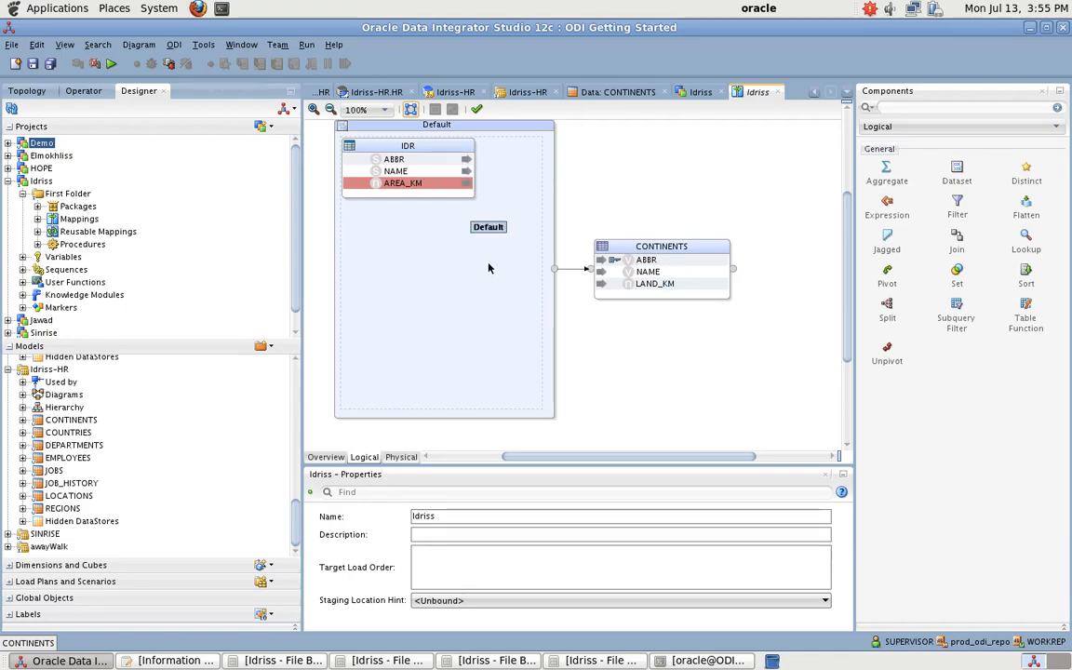
pyautogui.click(402, 457)
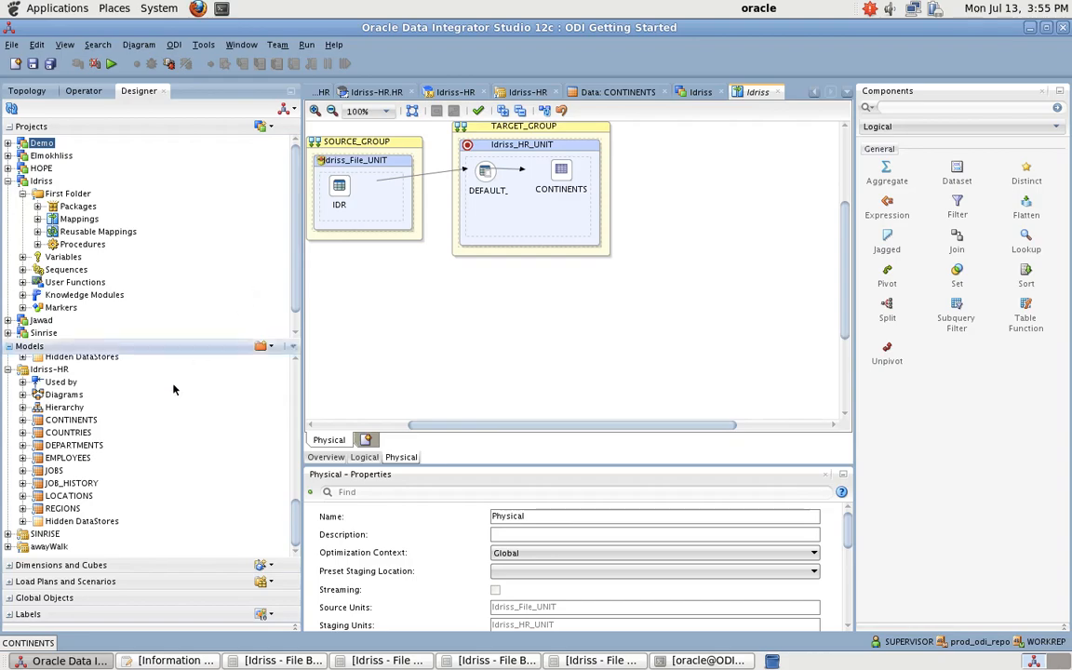
# Step: Run the Idriss mapping from the Idriss project's First Folder in the Global context, using the Physical design and Local (No Agent)
pyautogui.click(37, 218)
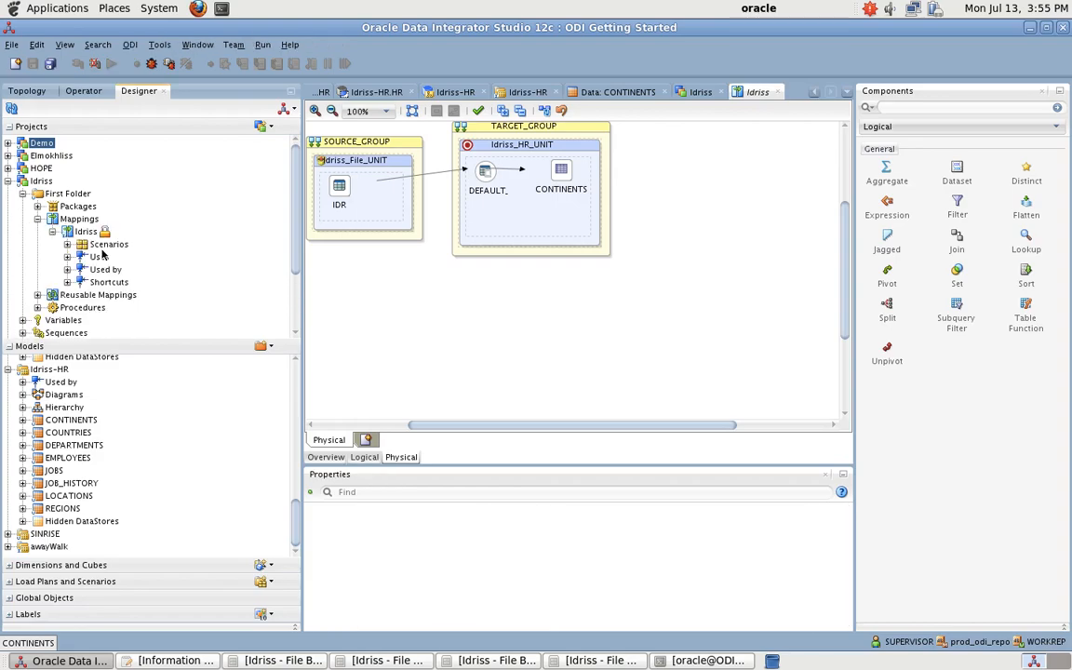
pyautogui.click(85, 232)
pyautogui.rightClick(92, 233)
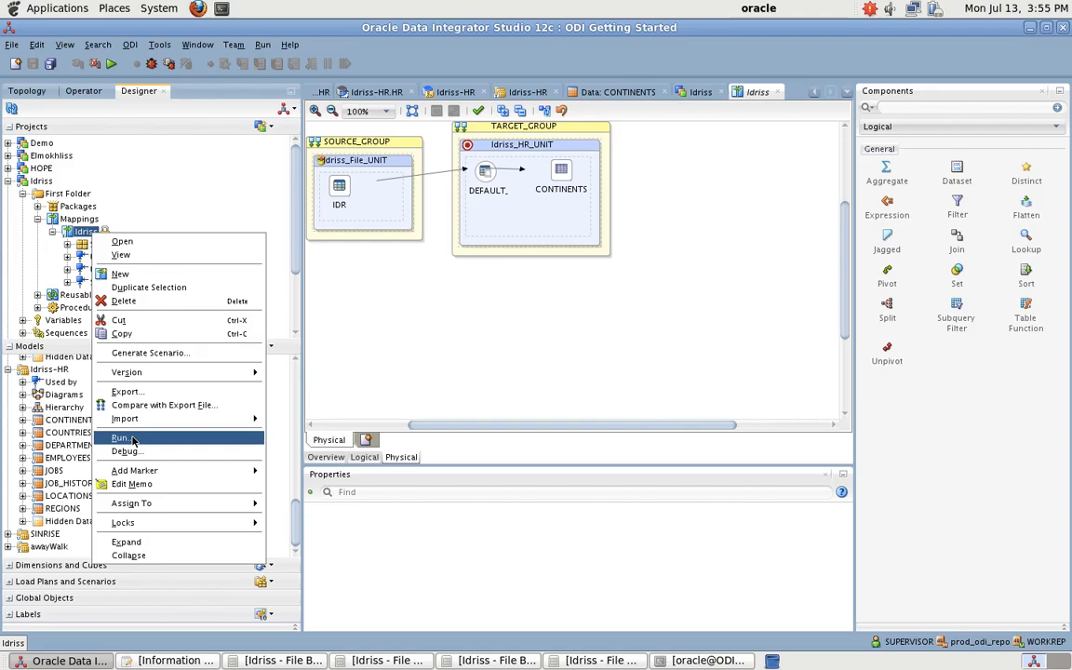
pyautogui.click(133, 440)
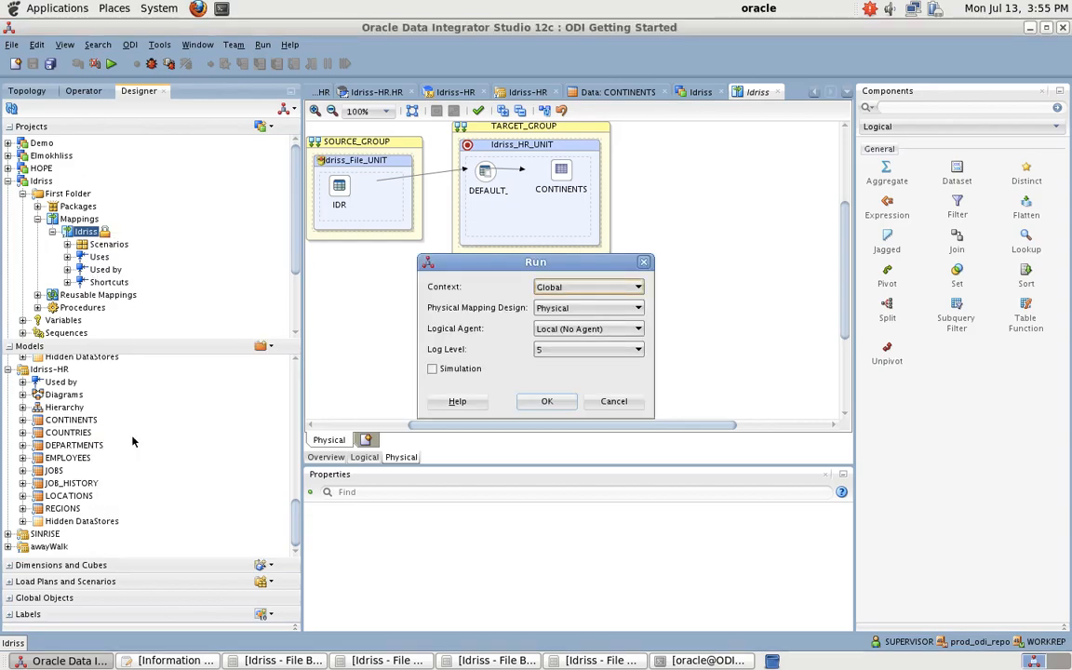
pyautogui.click(535, 399)
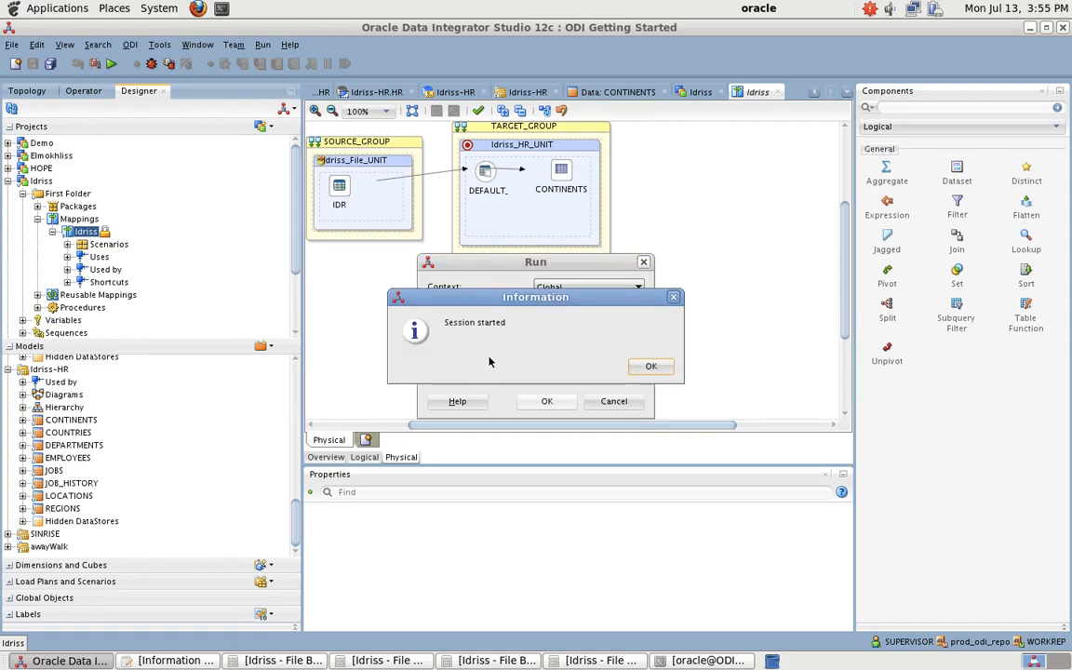
pyautogui.click(666, 371)
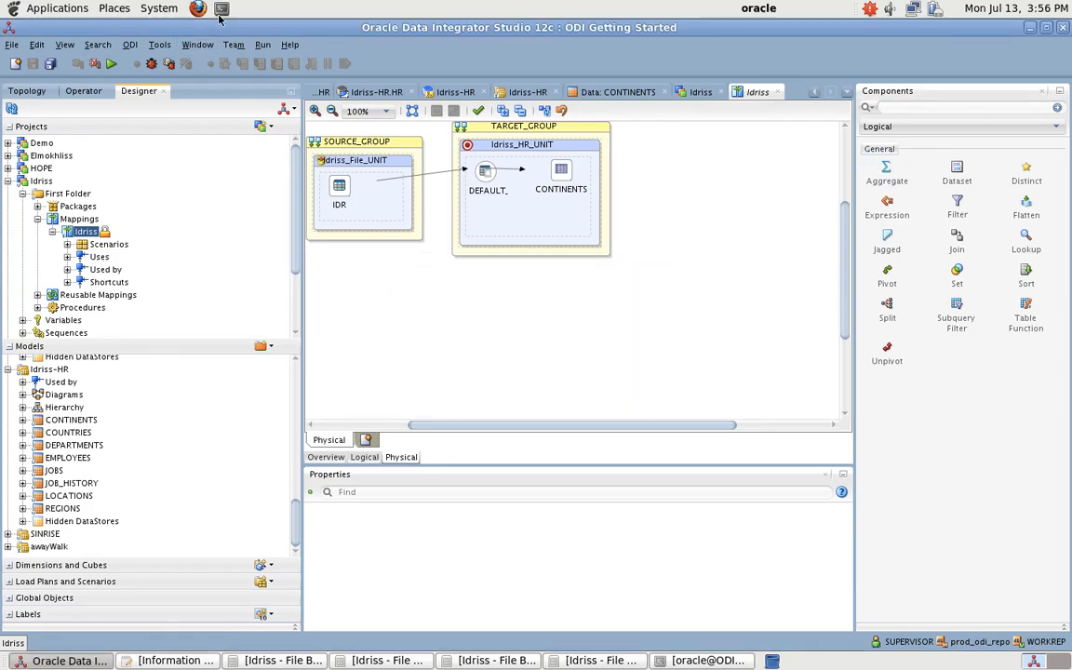
# Step: Switch to a new terminal, start SQL*Plus with / as sysdba, and connect to the hr schema with its account password
pyautogui.click(1031, 28)
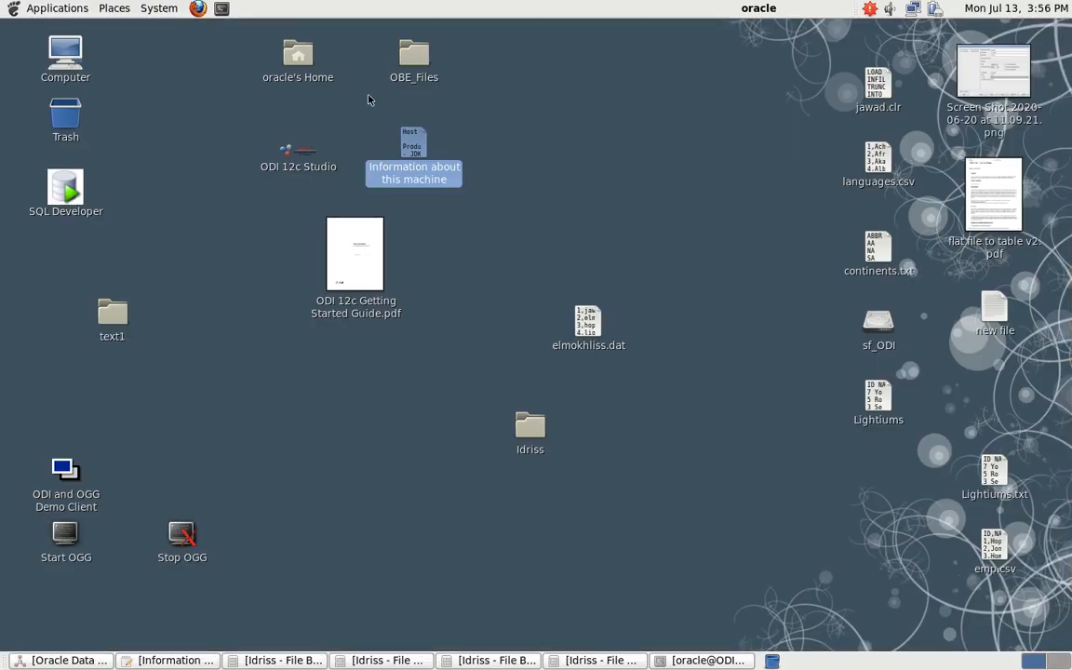
pyautogui.click(221, 8)
pyautogui.write('s')
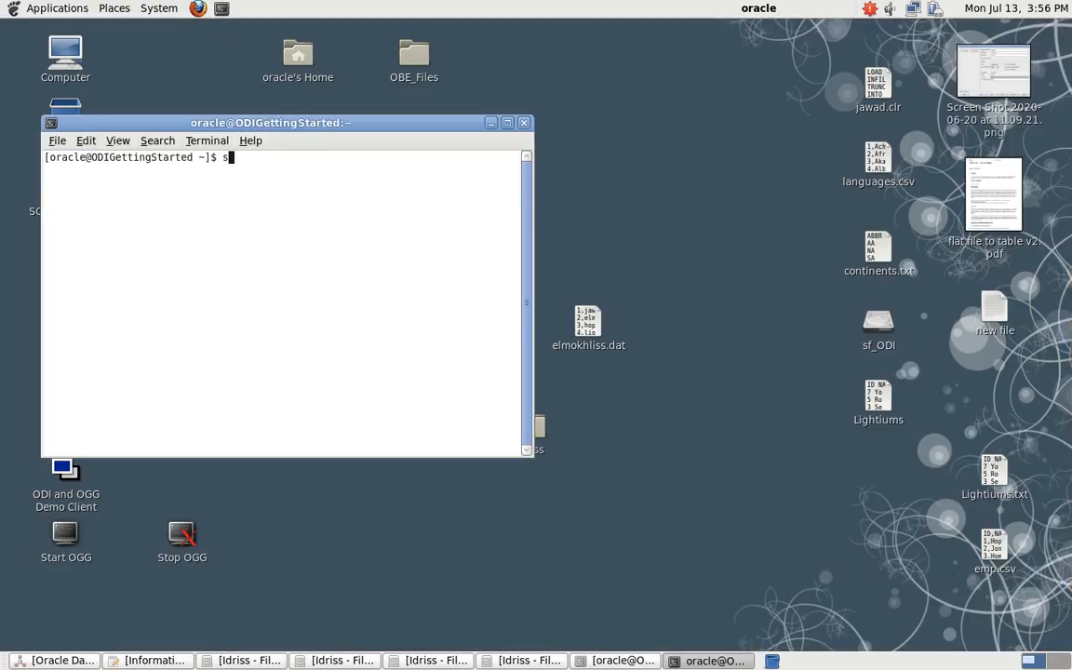
pyautogui.write('qlplus / as sysdba')
pyautogui.press('Return')
pyautogui.write('connect hr/hr')
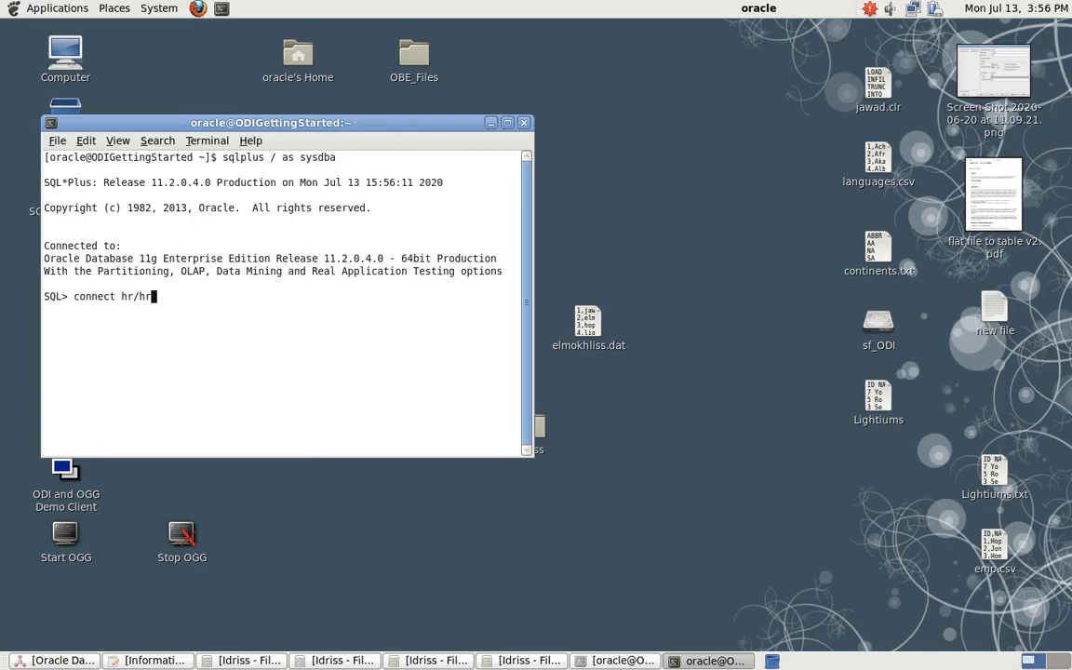
pyautogui.press('Return')
# Step: Query all rows of the loaded table with select * from hr.continents;
pyautogui.write('select ')
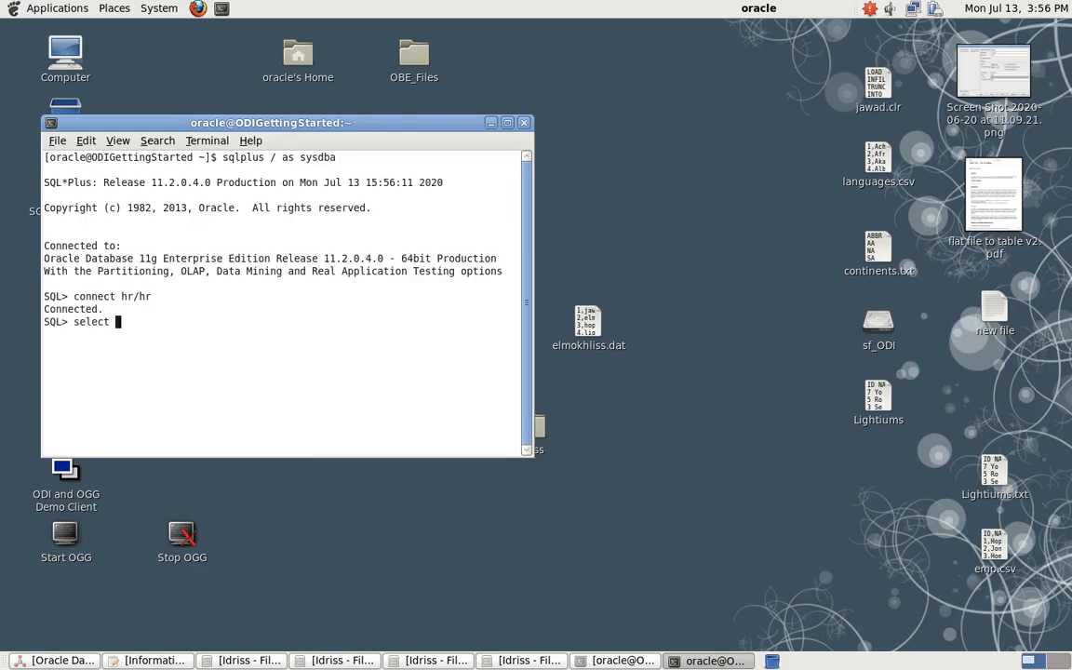
pyautogui.write('* from hr.continents;')
pyautogui.press('Return')
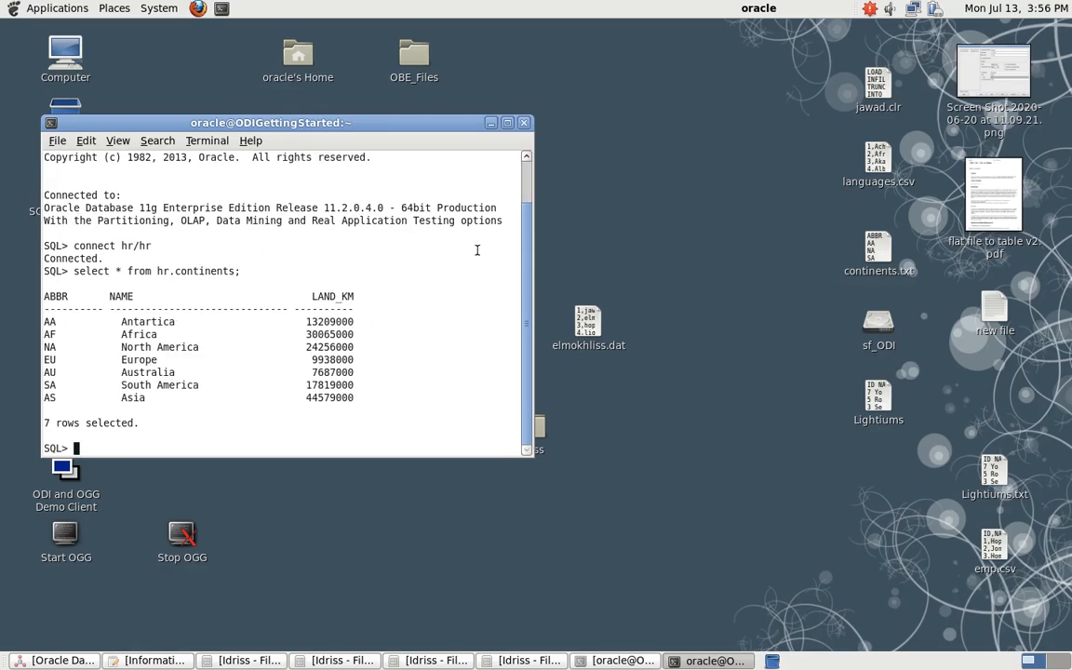
# Step: Open Idriss.txt from the desktop's Idriss folder in gedit and arrange it beside the terminal to compare the file with the query output
pyautogui.moveTo(397, 129); pyautogui.dragTo(726, 140)
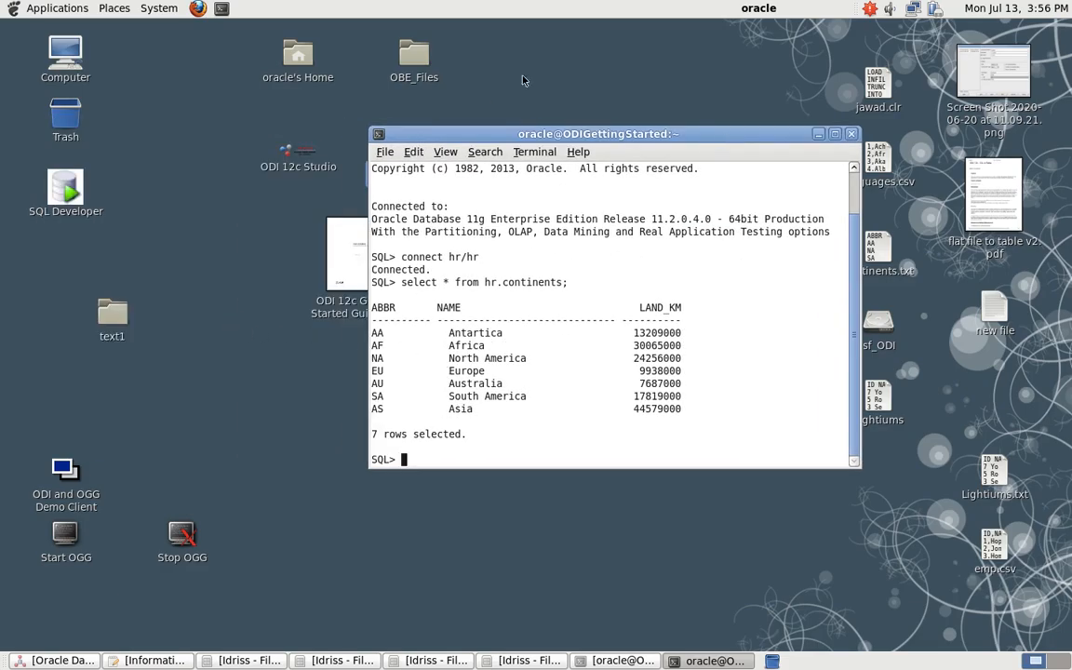
pyautogui.moveTo(507, 137); pyautogui.dragTo(760, 236)
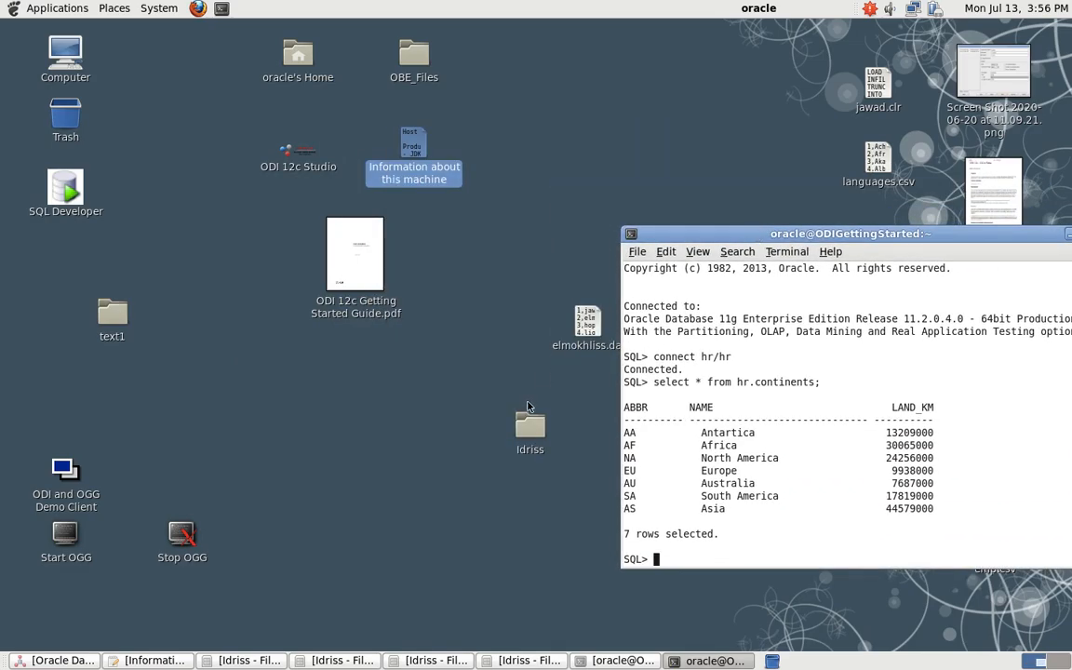
pyautogui.doubleClick(530, 426)
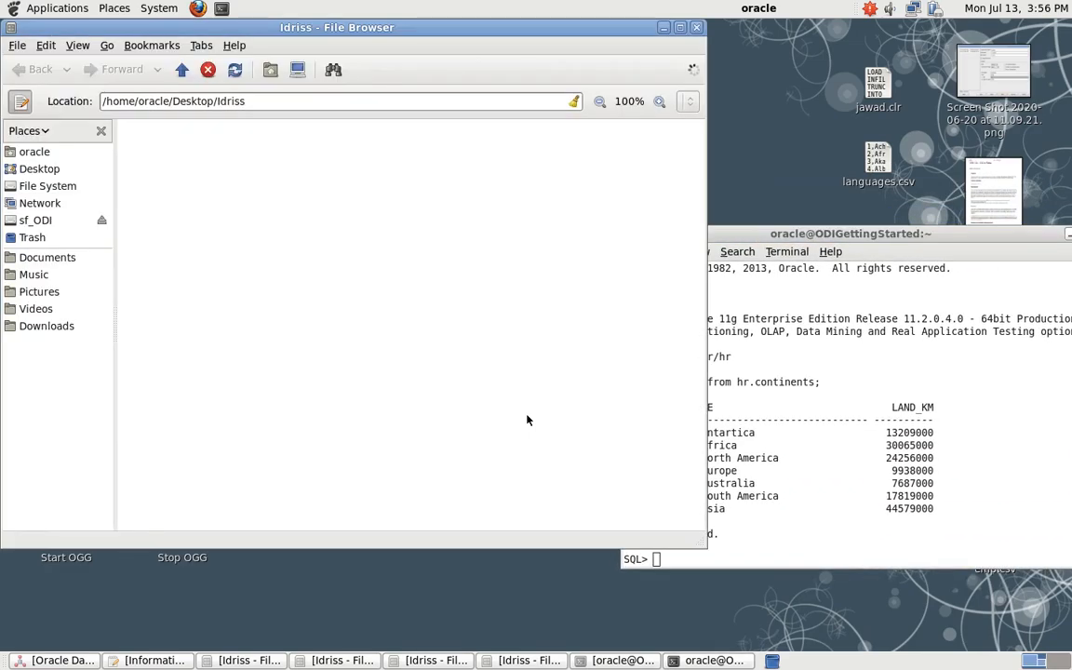
pyautogui.doubleClick(160, 133)
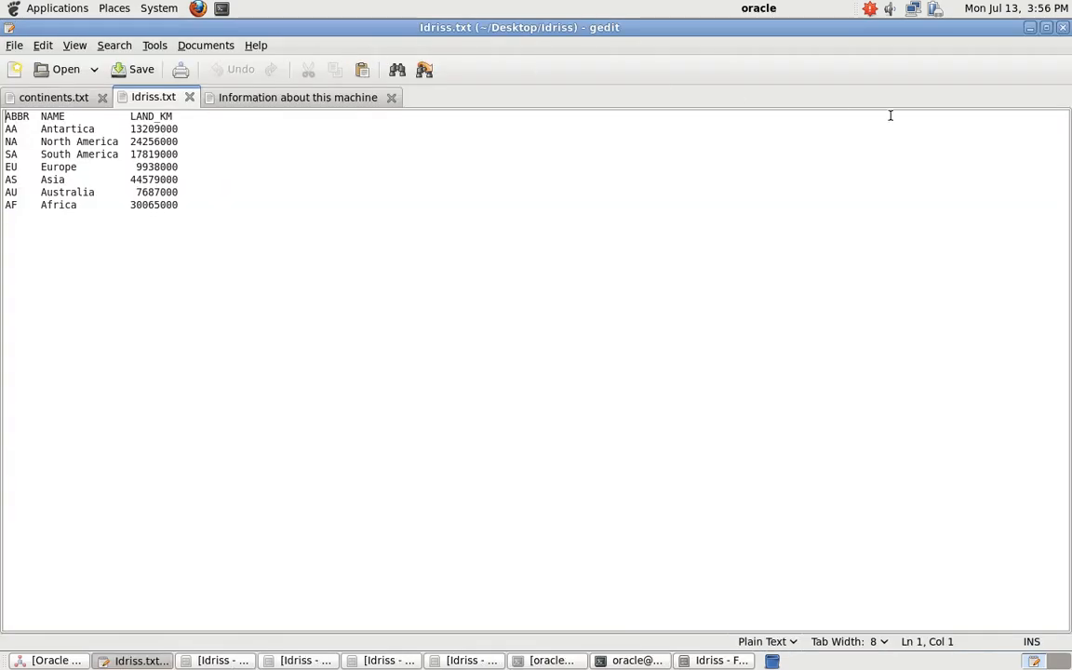
pyautogui.click(1047, 27)
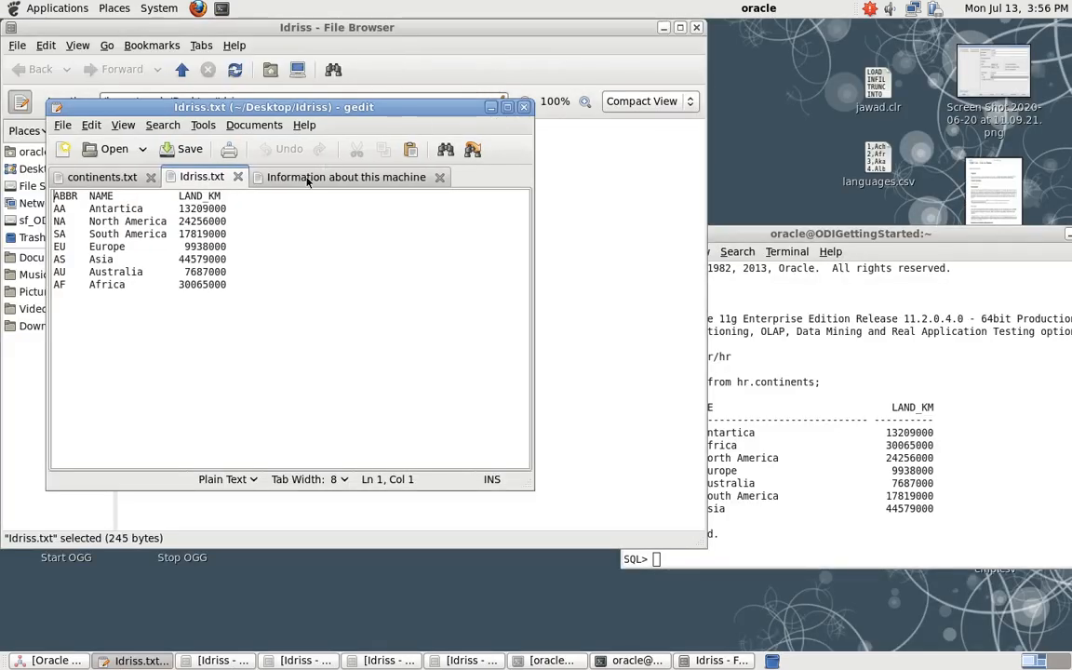
pyautogui.click(883, 354)
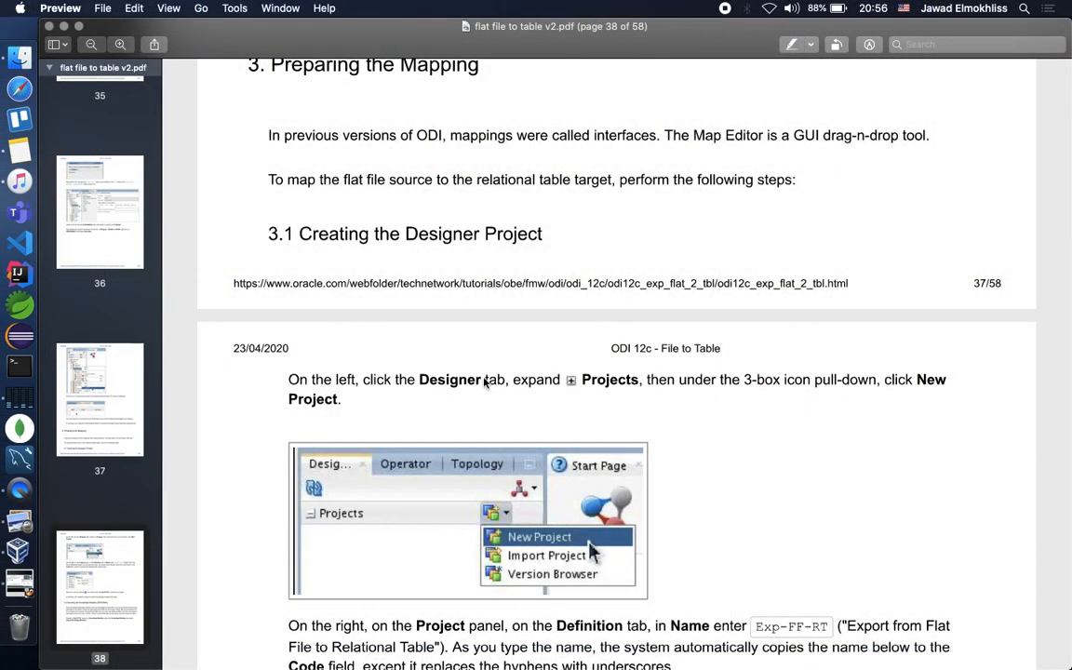
pyautogui.scroll(-1, 484, 382)
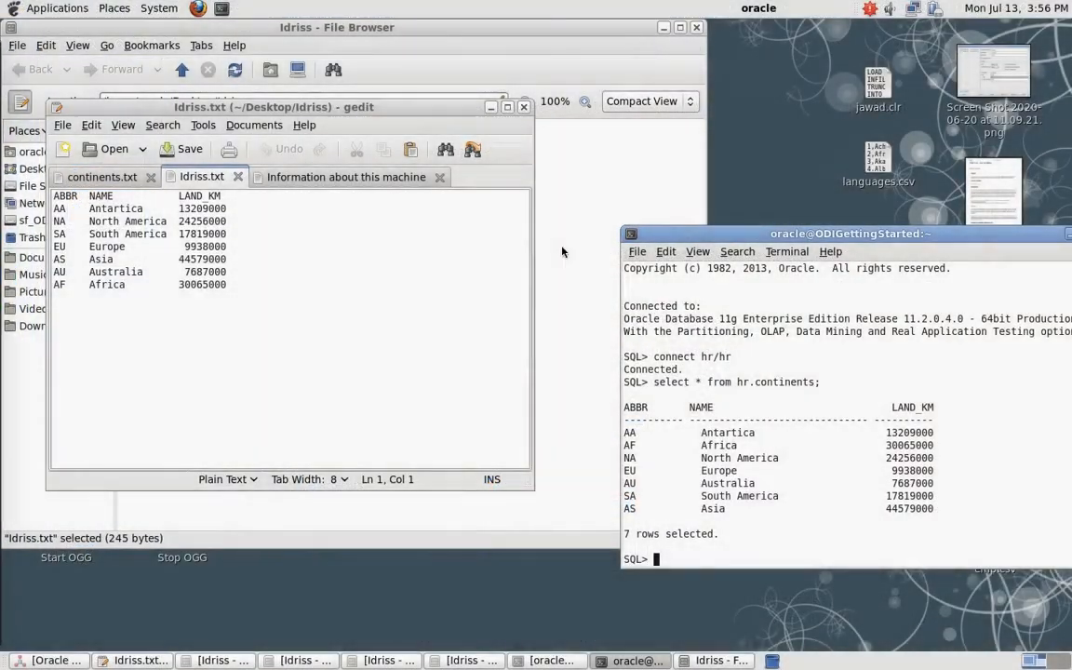